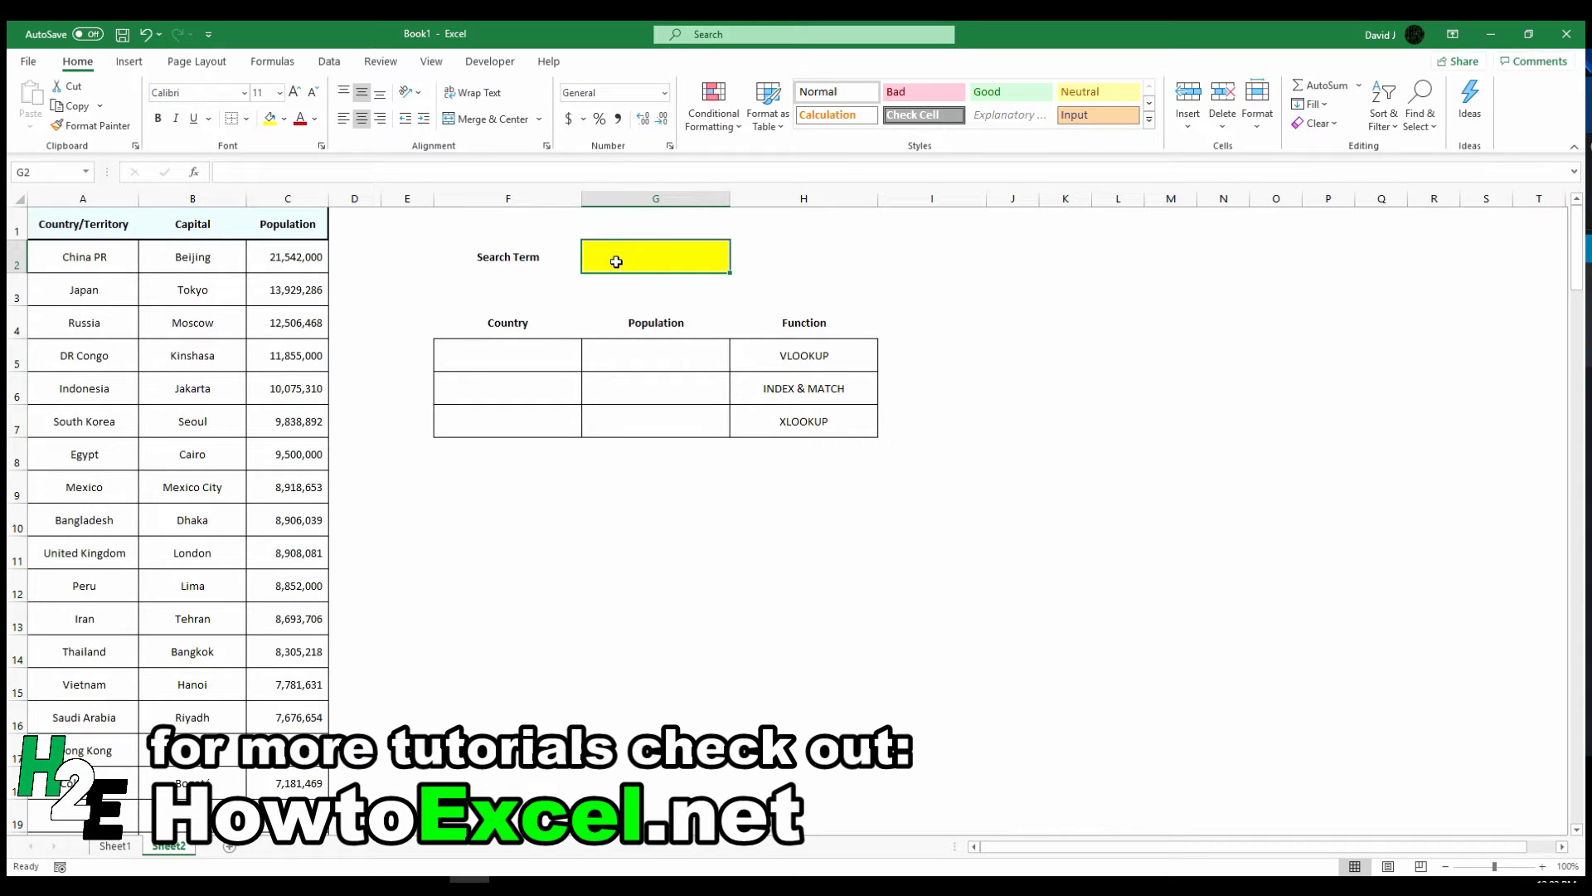
Enter London as the search term in the yellow cell G2.
{"action": "type", "text": "London"}
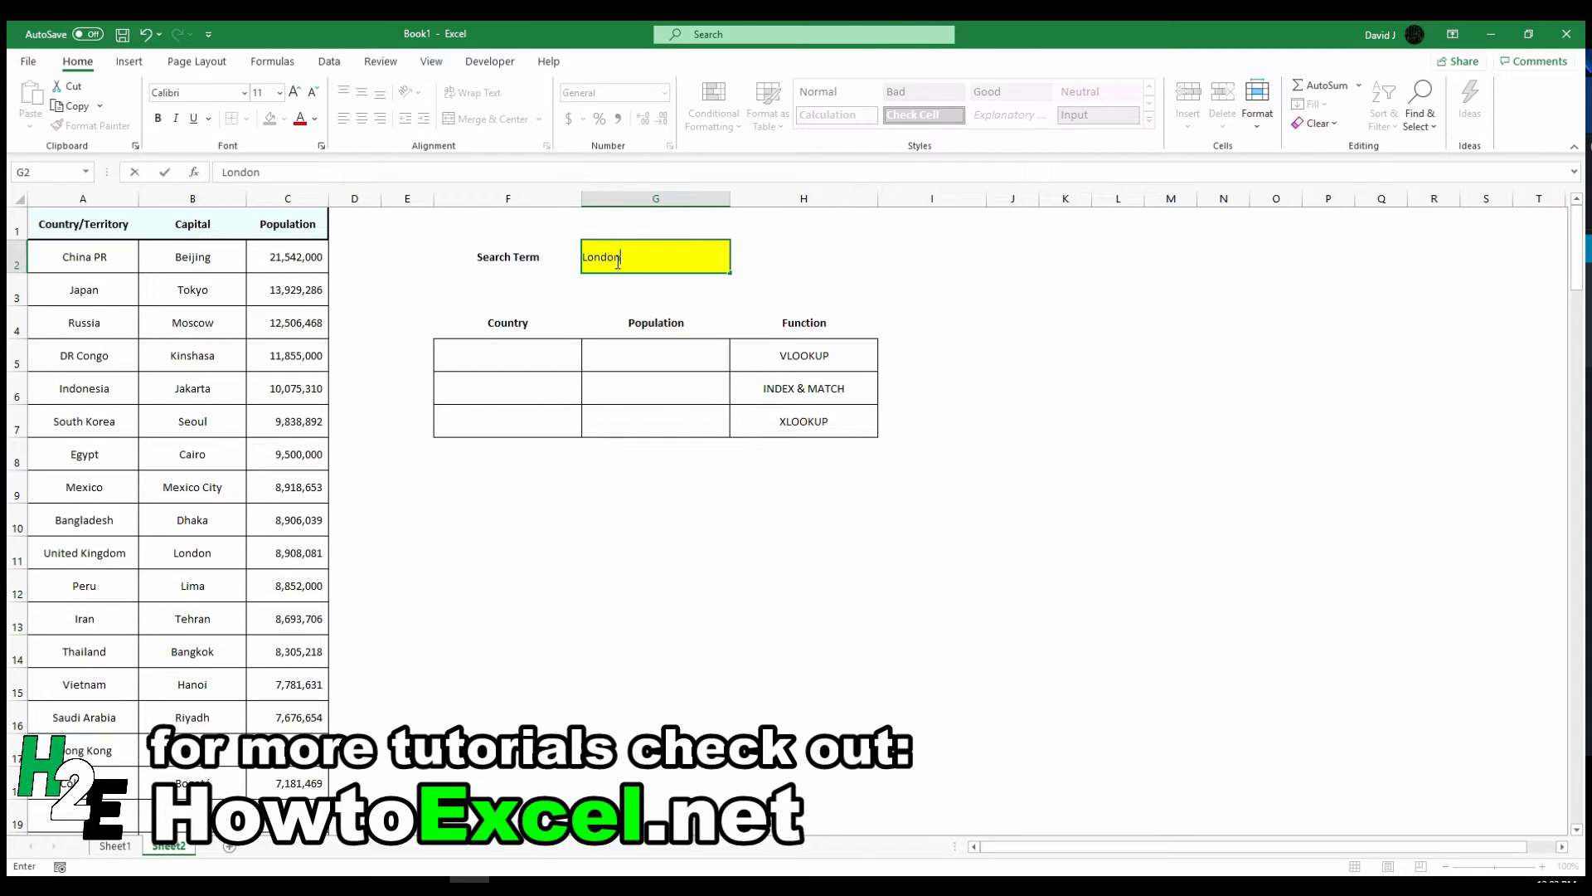
{"action": "key", "text": "Return"}
{"action": "key", "text": "Left"}
{"action": "key", "text": "Down"}
{"action": "key", "text": "Down"}
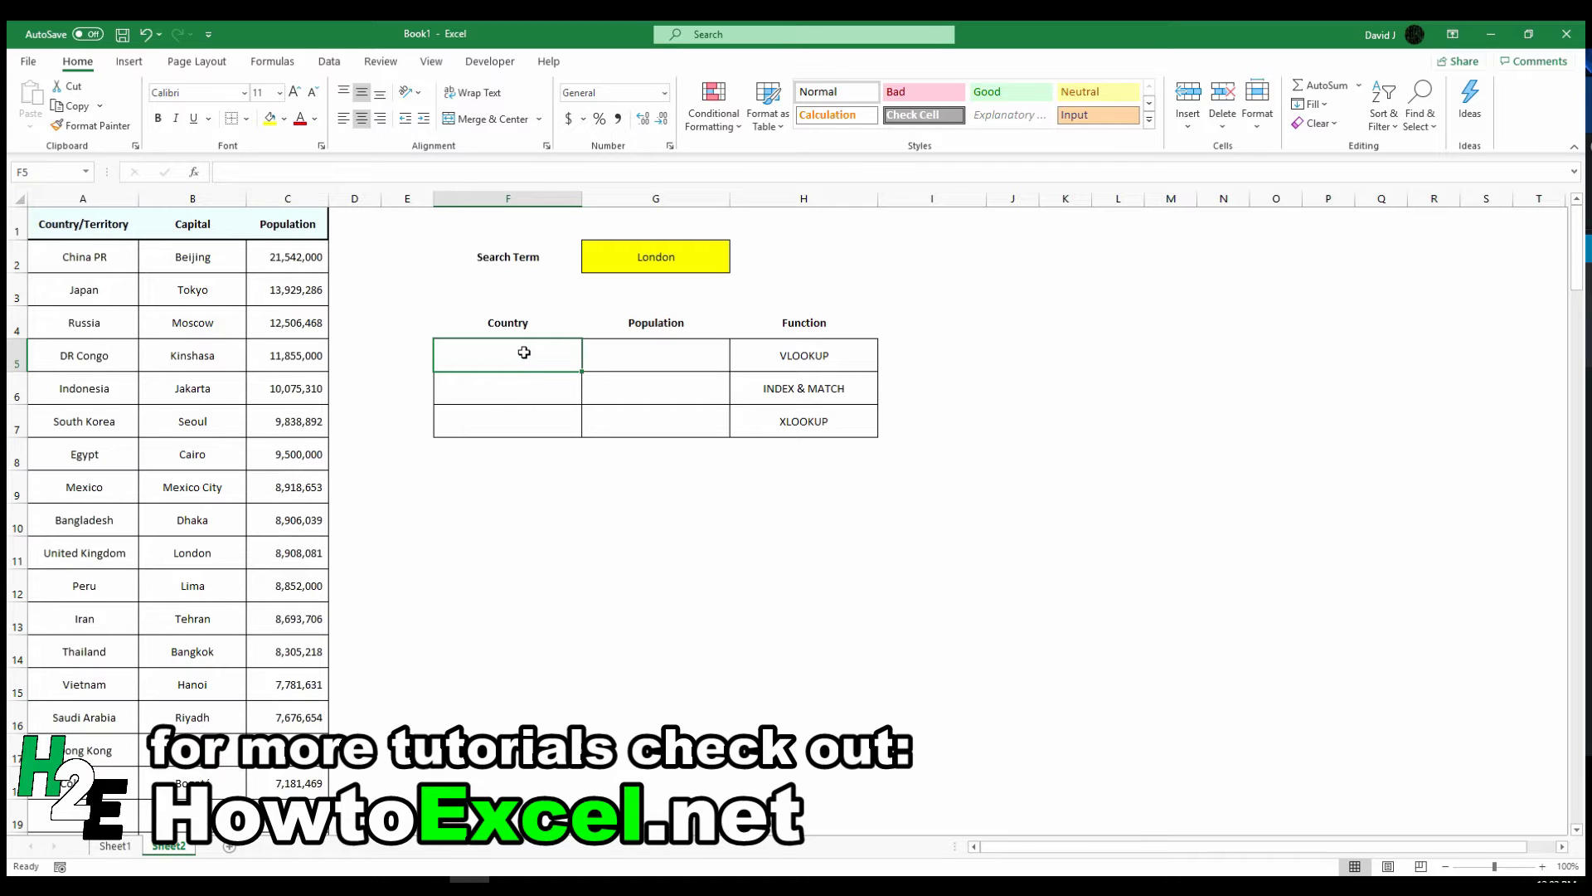
Put N/A in F5 and enter =VLOOKUP(G2,B:C,2,FALSE) in G5, returning 8,908,081.
{"action": "type", "text": "N/A"}
{"action": "key", "text": "Tab"}
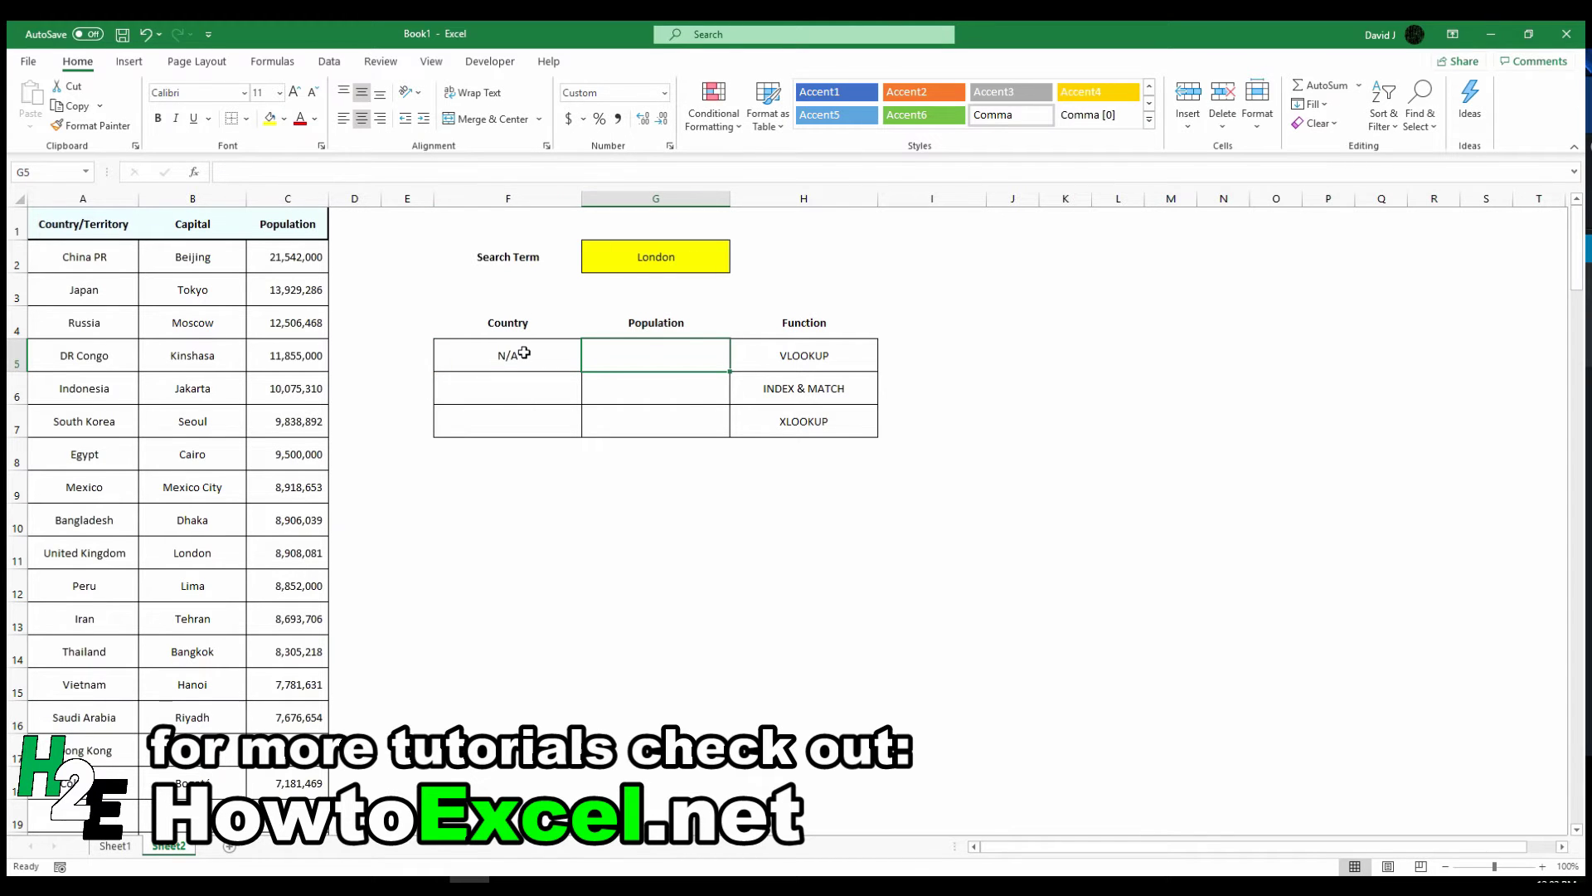
{"action": "type", "text": "=vl"}
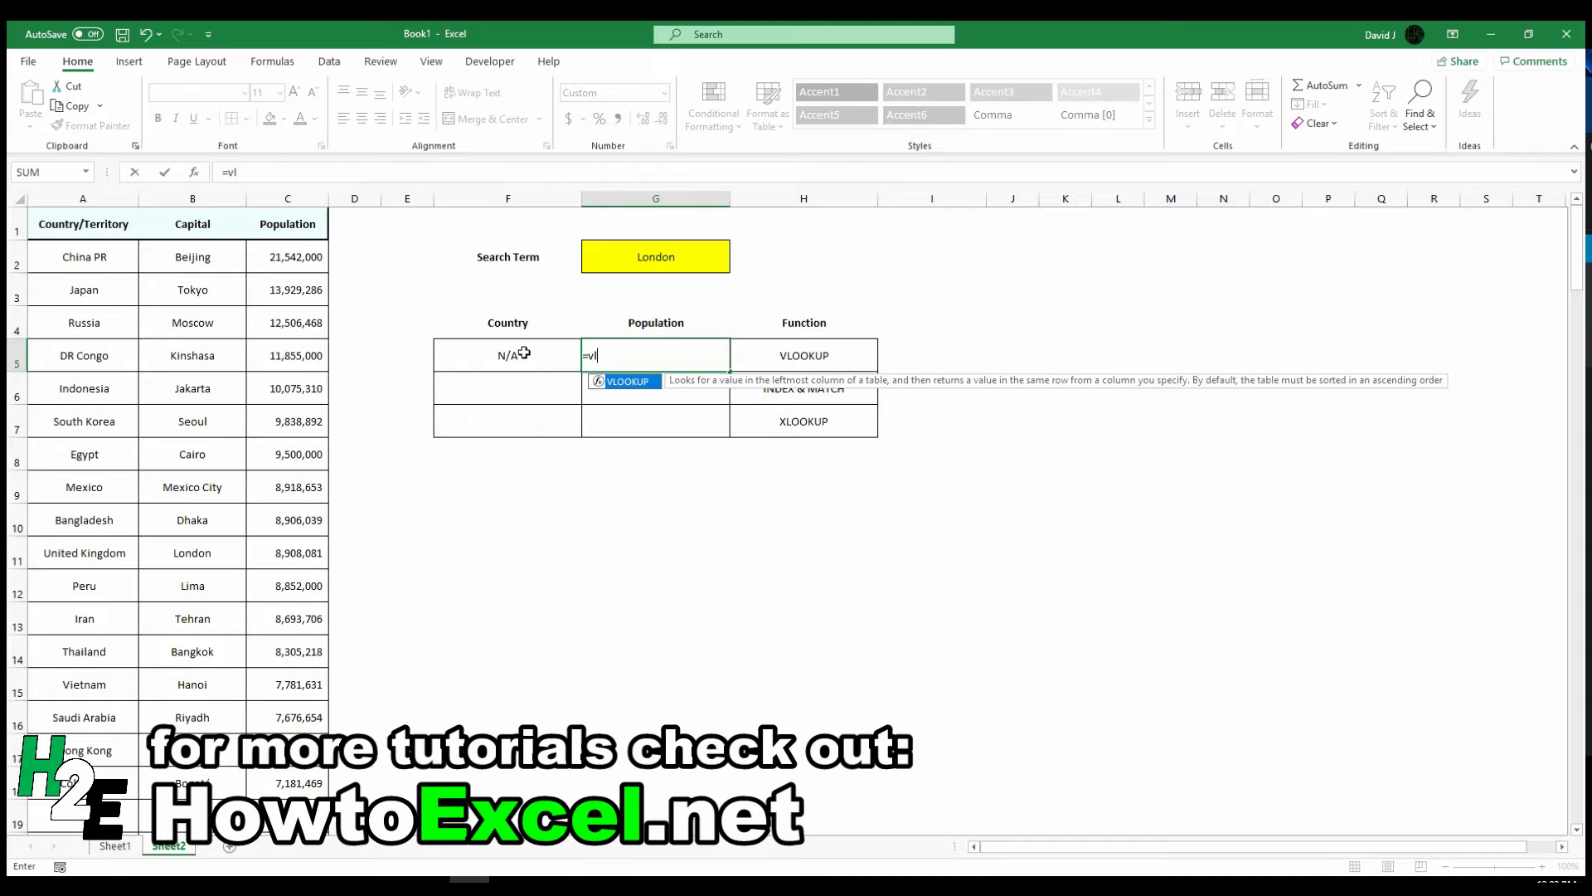
{"action": "key", "text": "Tab"}
{"action": "key", "text": "Up"}
{"action": "key", "text": "Up"}
{"action": "key", "text": "Up"}
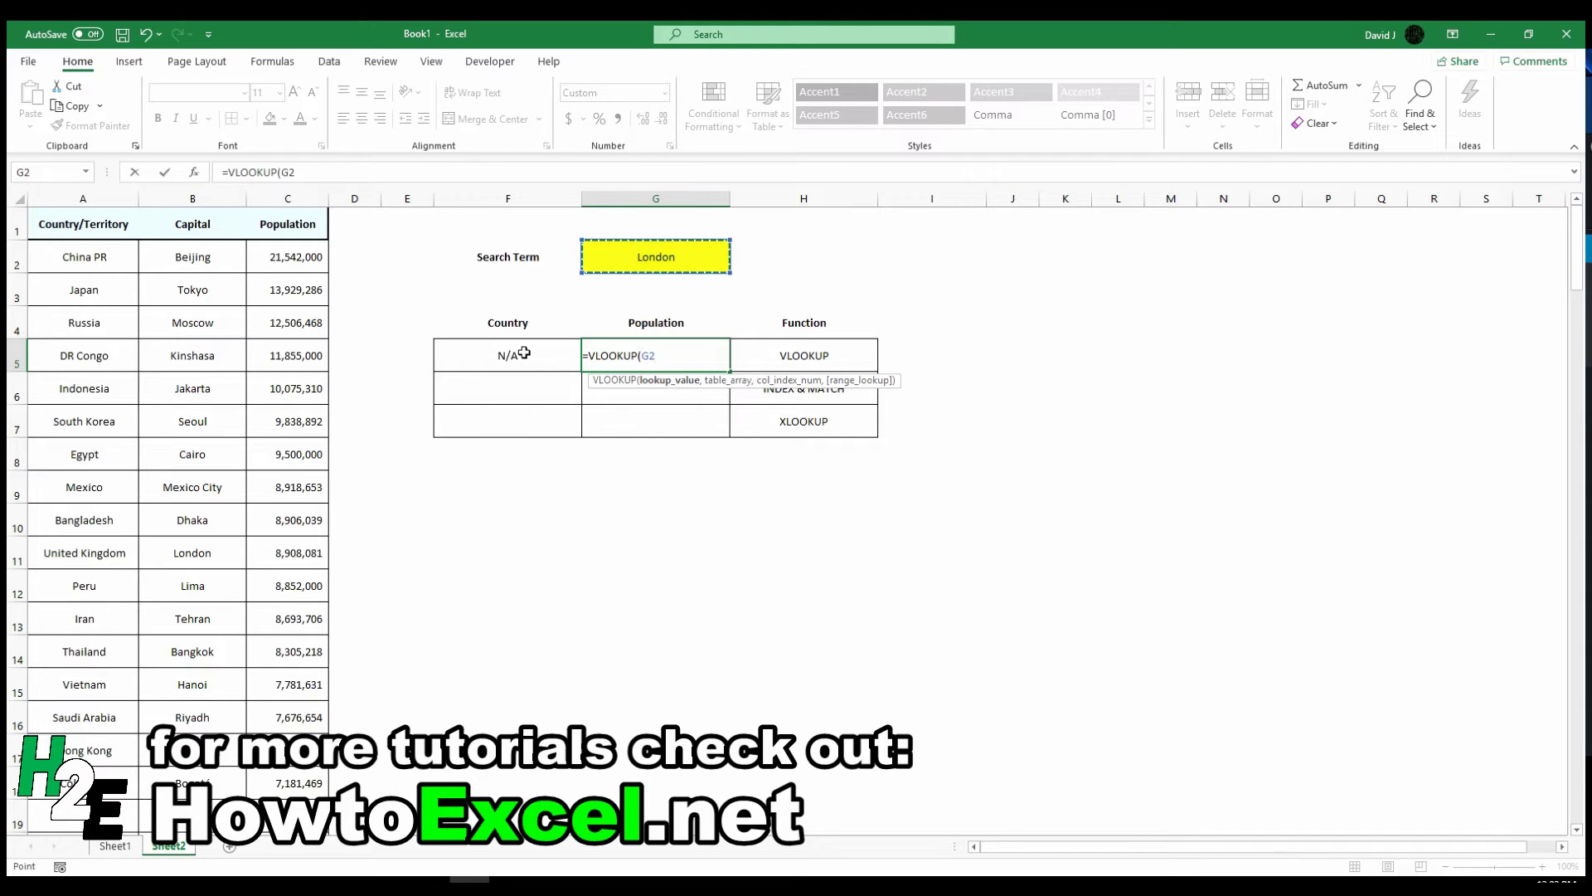
{"action": "type", "text": ","}
{"action": "left_click_drag", "start_coordinate": [214, 199], "coordinate": [278, 192]}
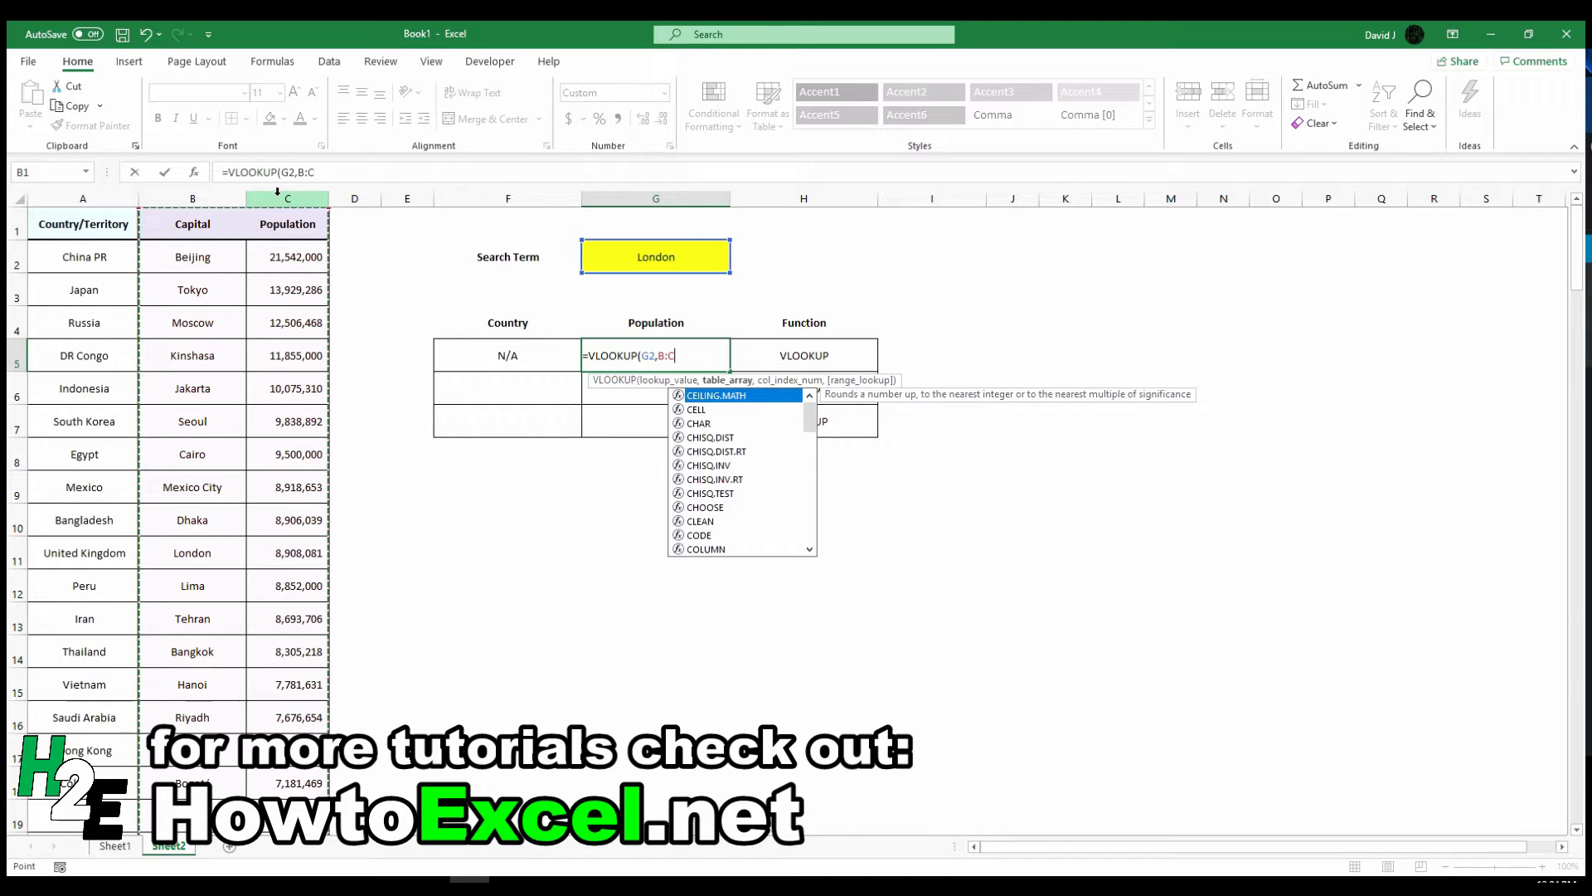
{"action": "type", "text": ","}
{"action": "type", "text": "2,false)"}
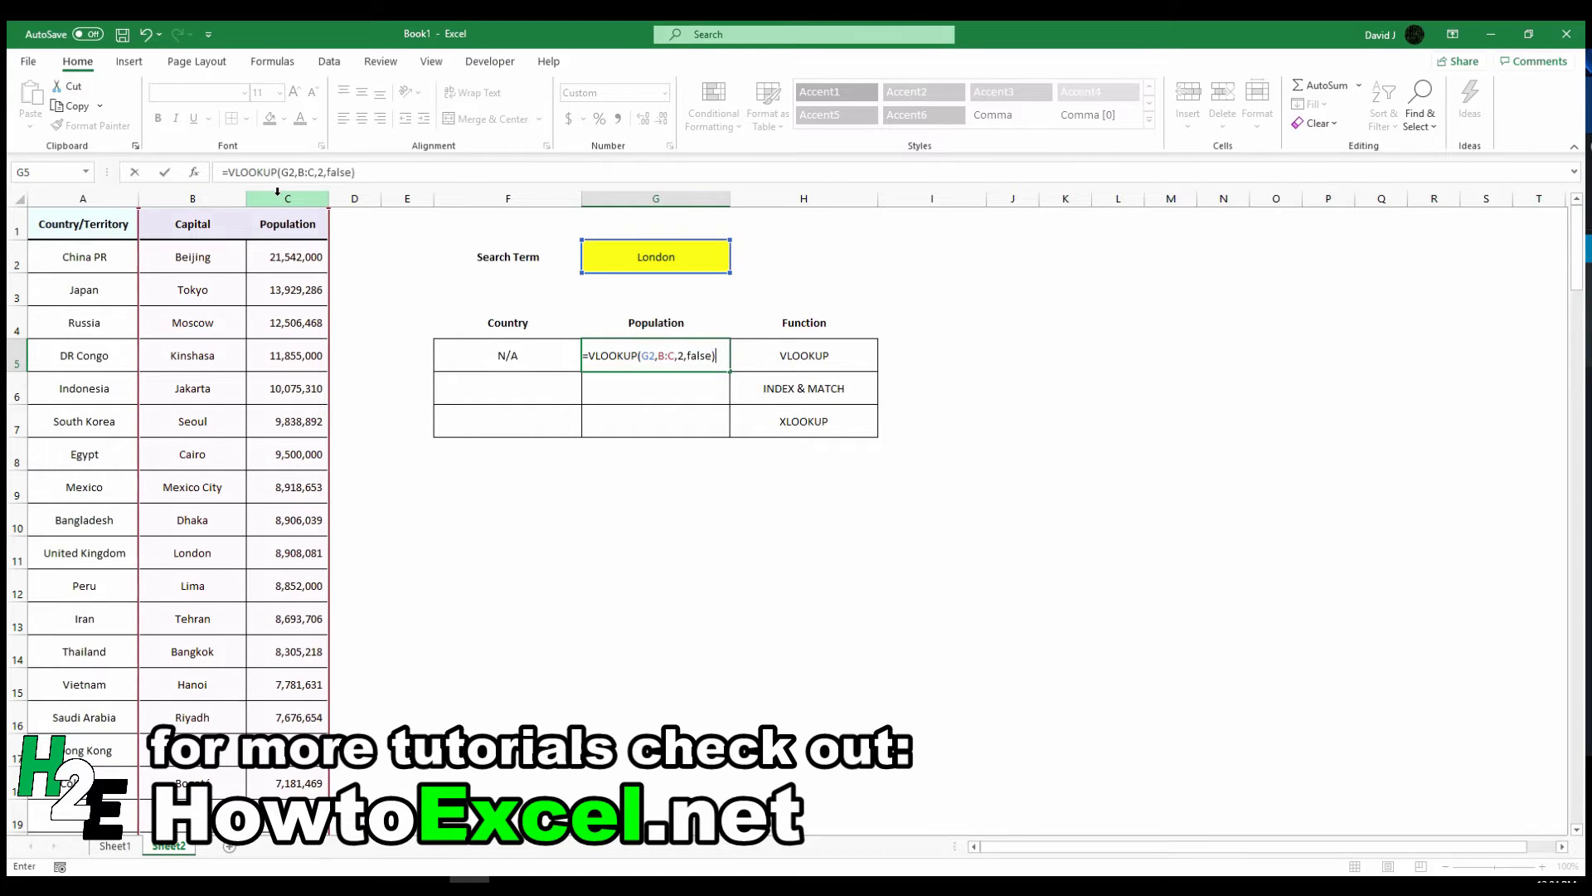
{"action": "key", "text": "Return"}
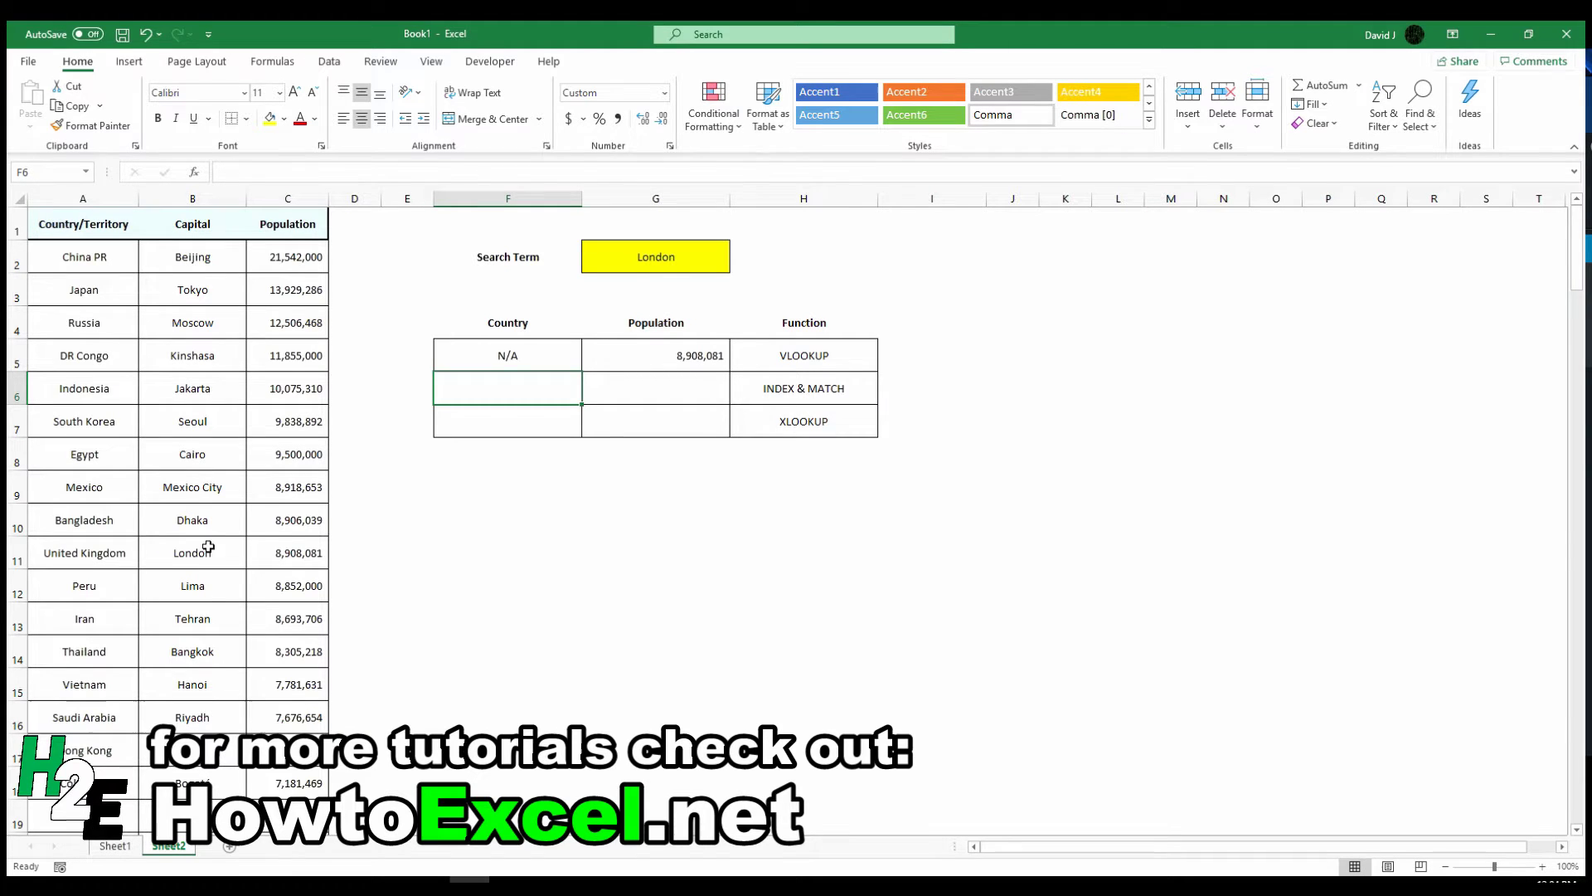
{"action": "left_click_drag", "start_coordinate": [204, 549], "coordinate": [248, 553]}
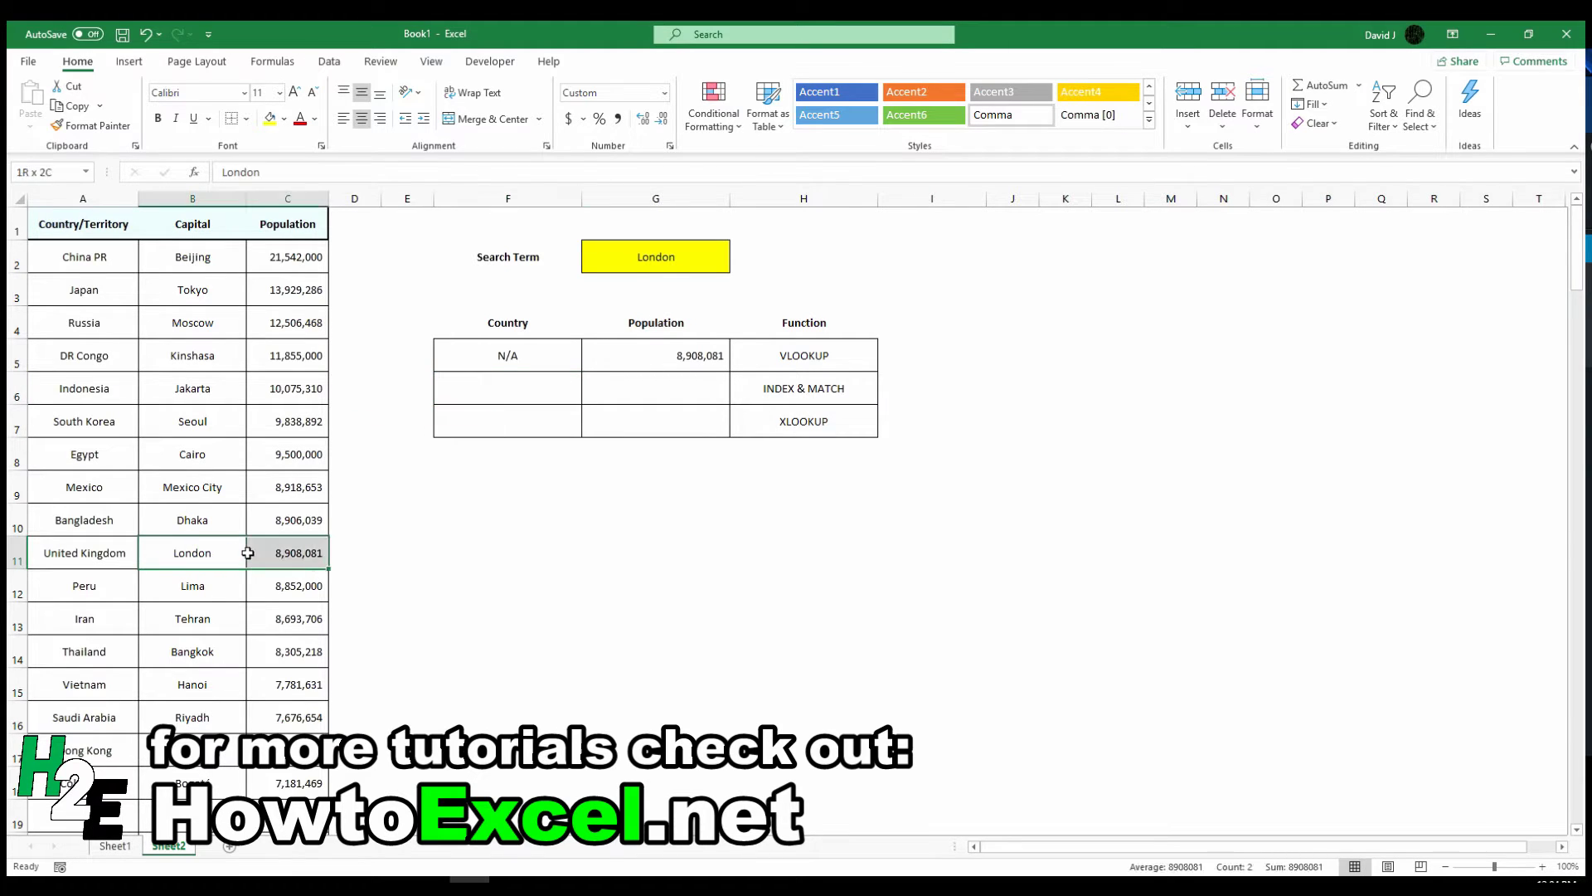
Enter =INDEX(A:A,MATCH(G2,B:B,0),1) in F6, returning United Kingdom.
{"action": "left_click", "coordinate": [564, 381]}
{"action": "type", "text": "="}
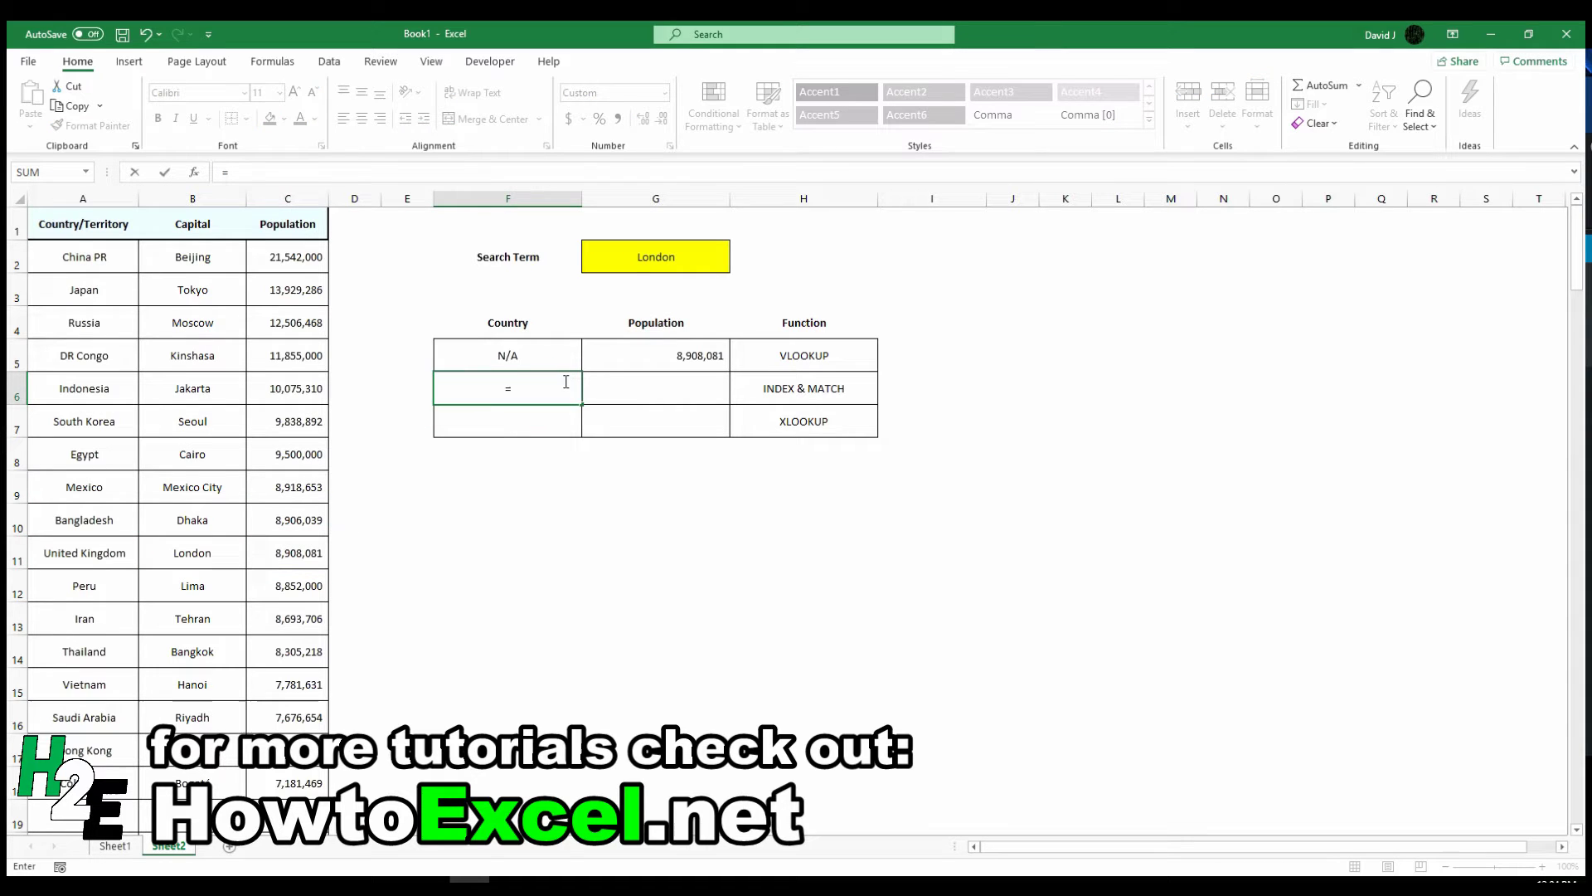
{"action": "type", "text": "index("}
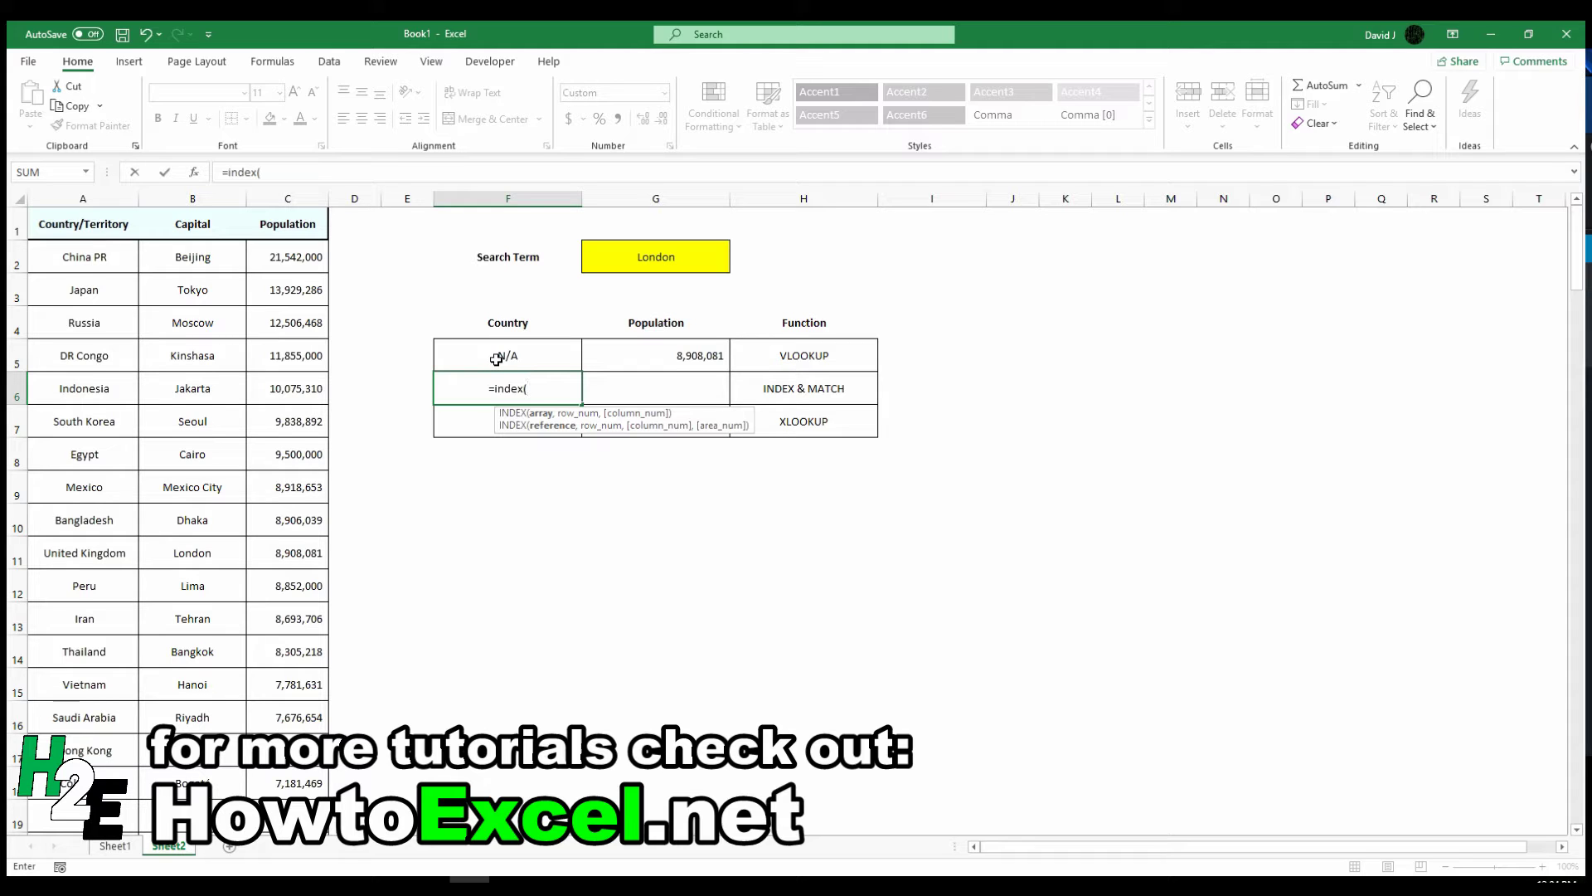
{"action": "left_click", "coordinate": [87, 194]}
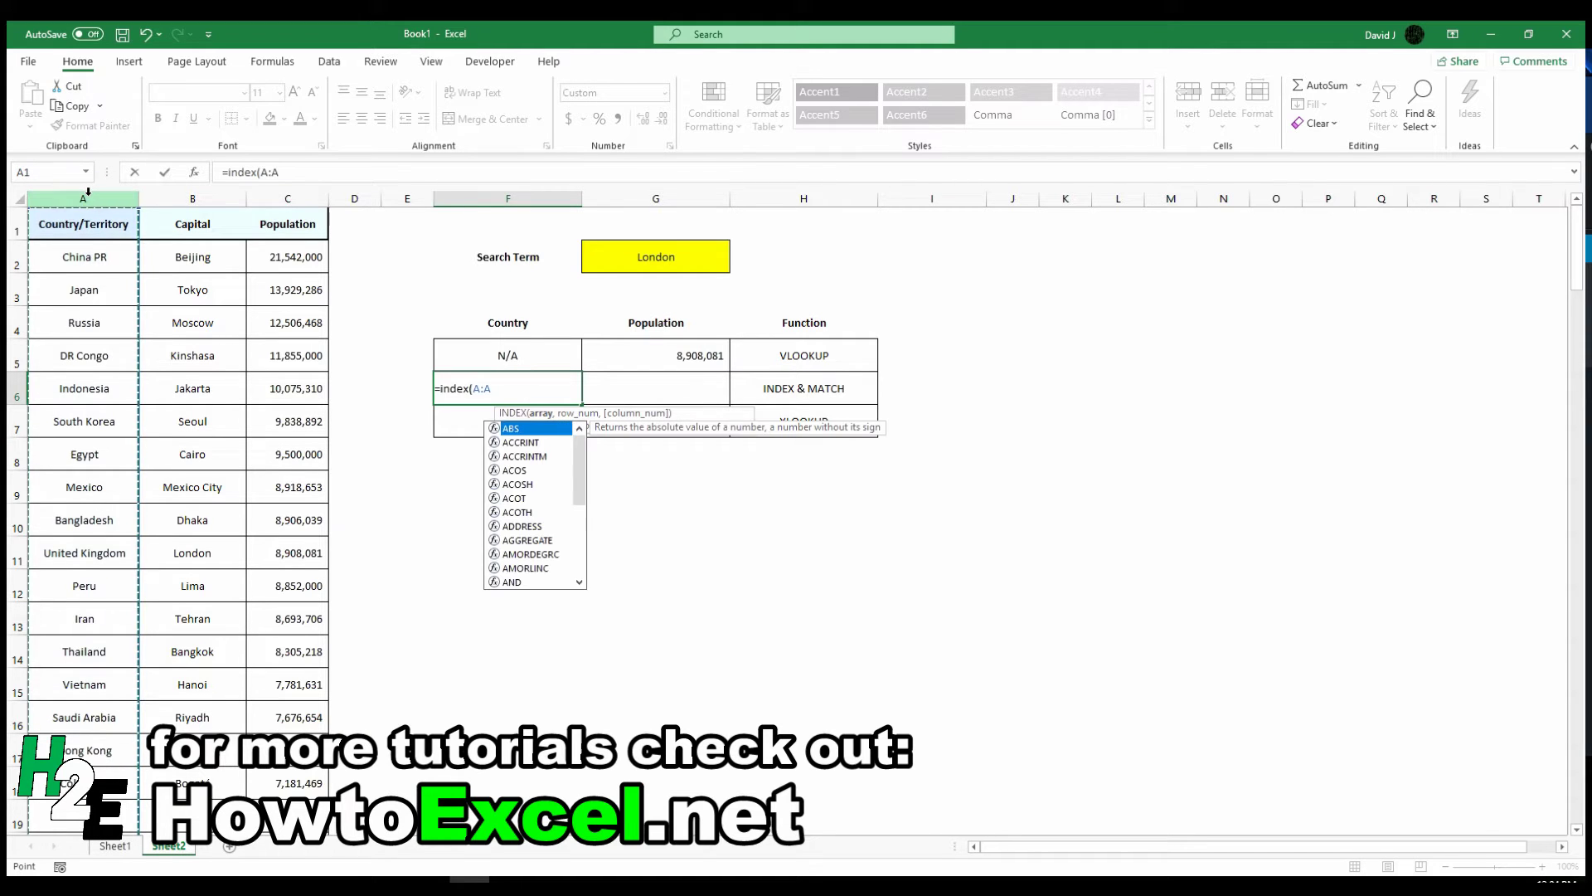
{"action": "type", "text": ",match("}
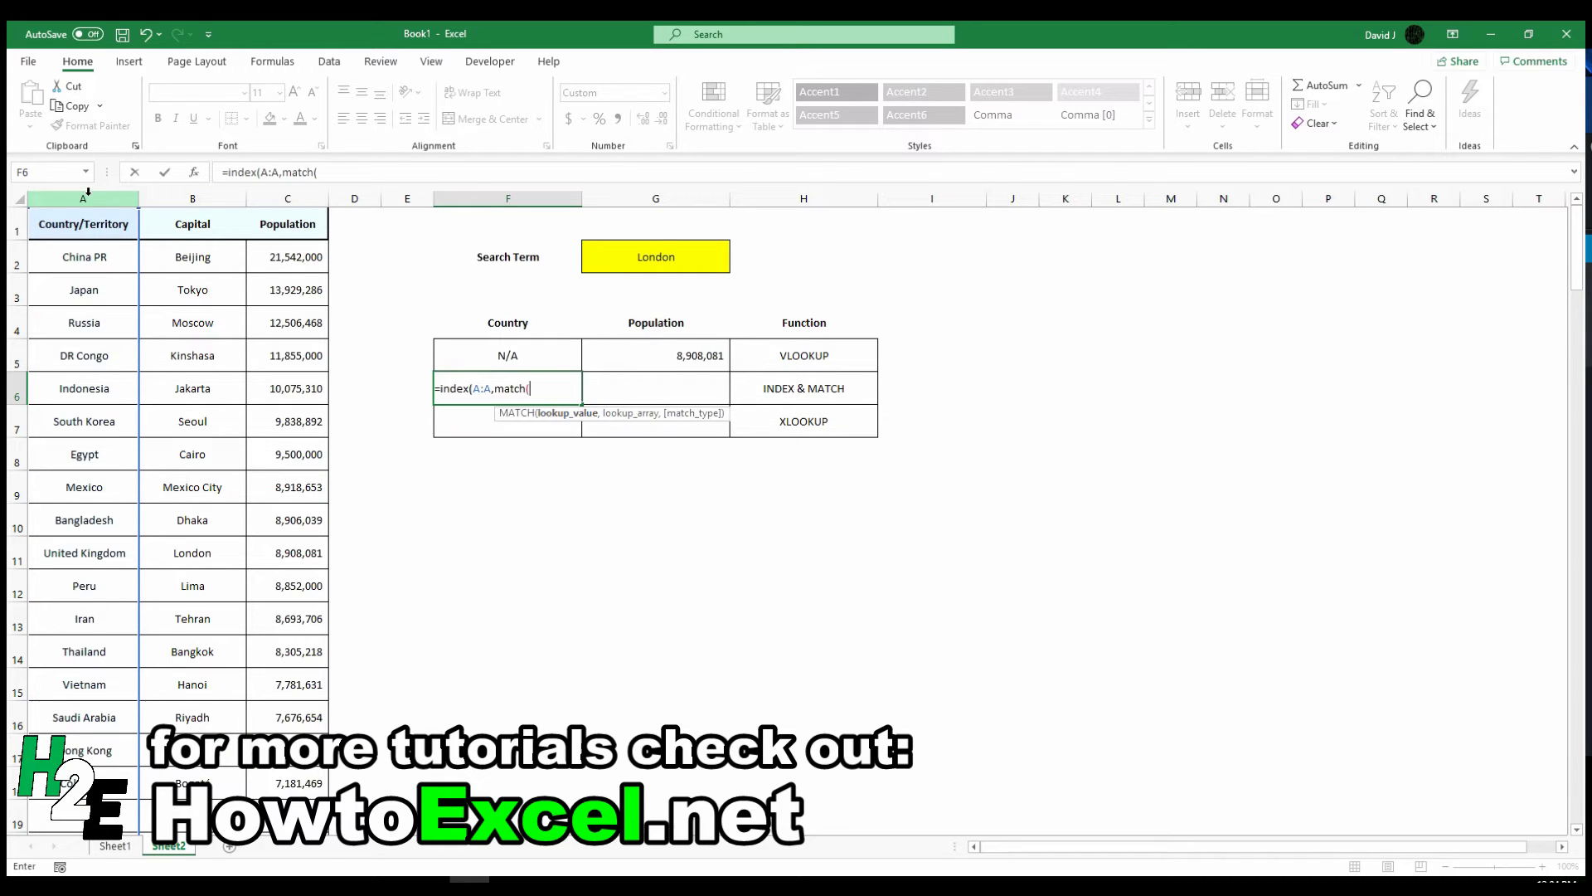
{"action": "left_click", "coordinate": [655, 257]}
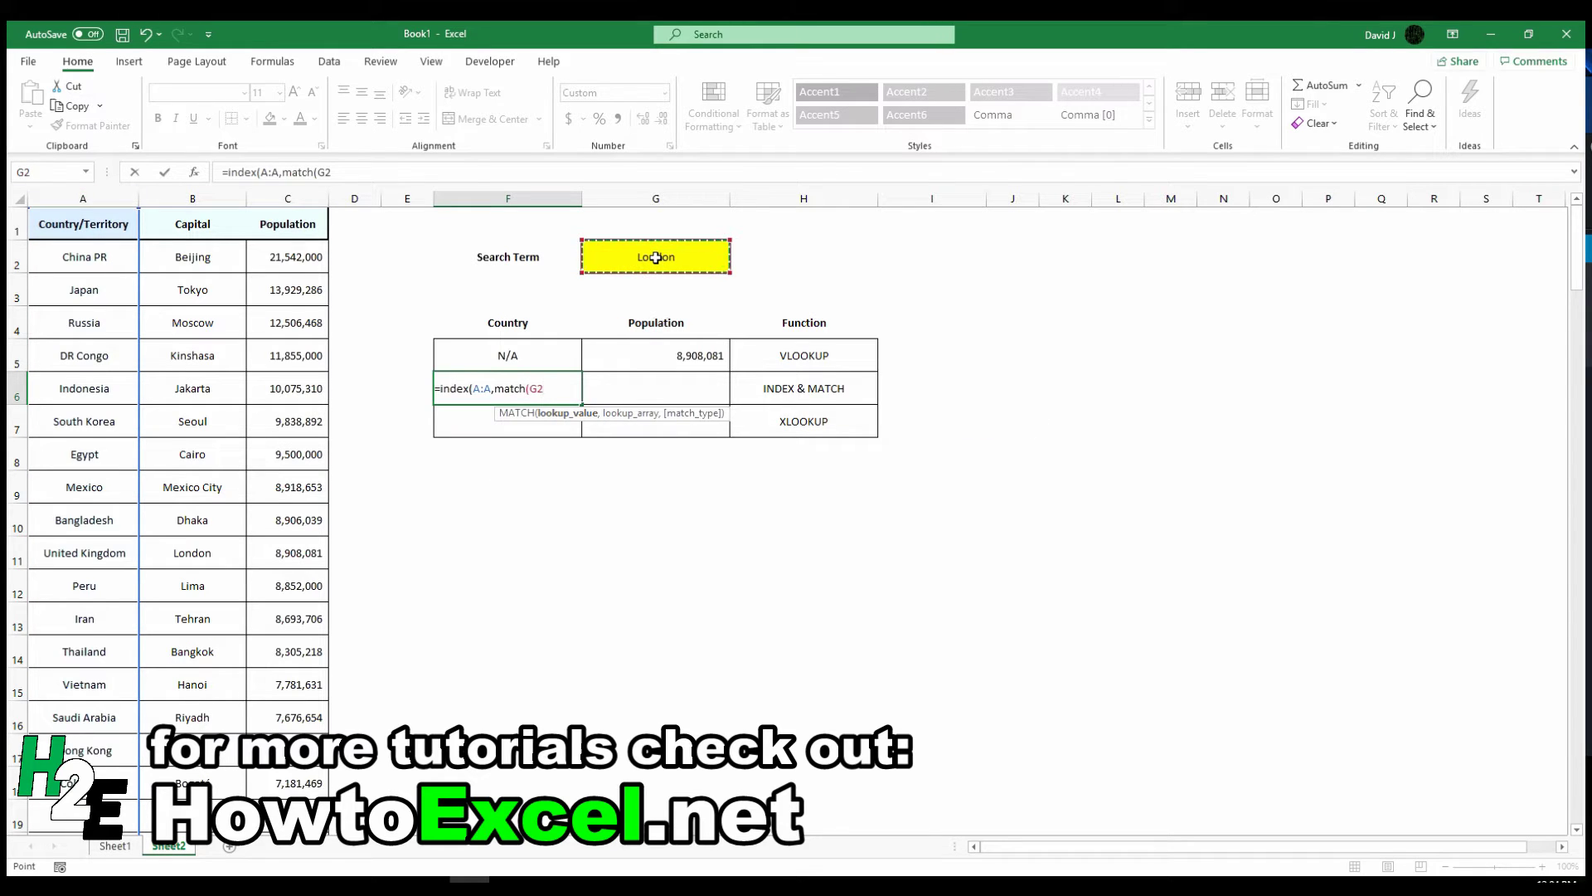
{"action": "type", "text": ","}
{"action": "left_click", "coordinate": [189, 191]}
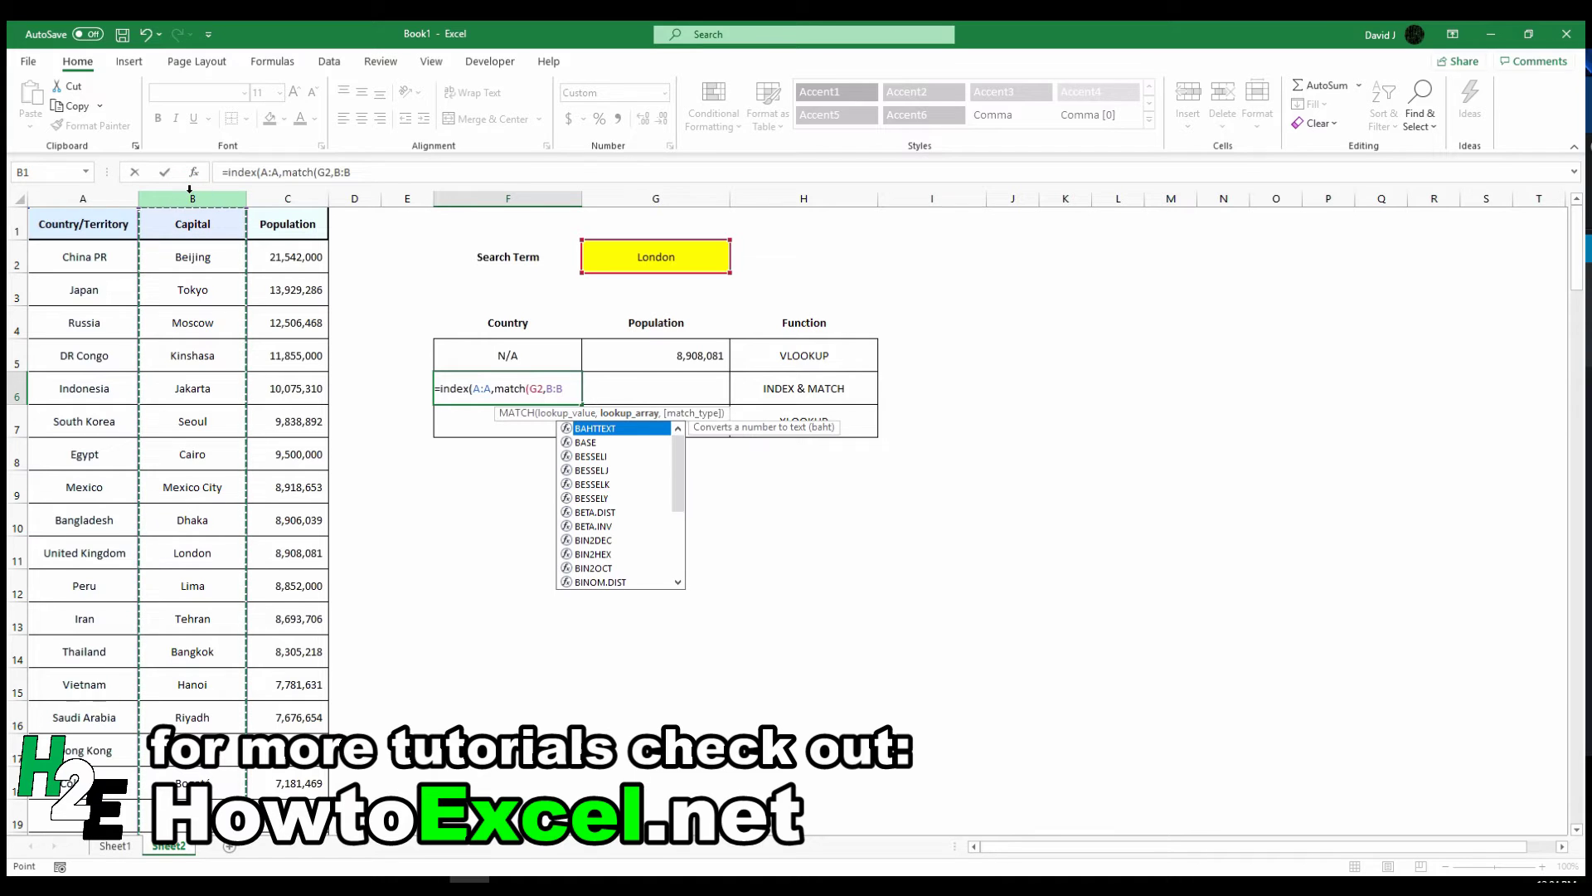
{"action": "type", "text": ",0),"}
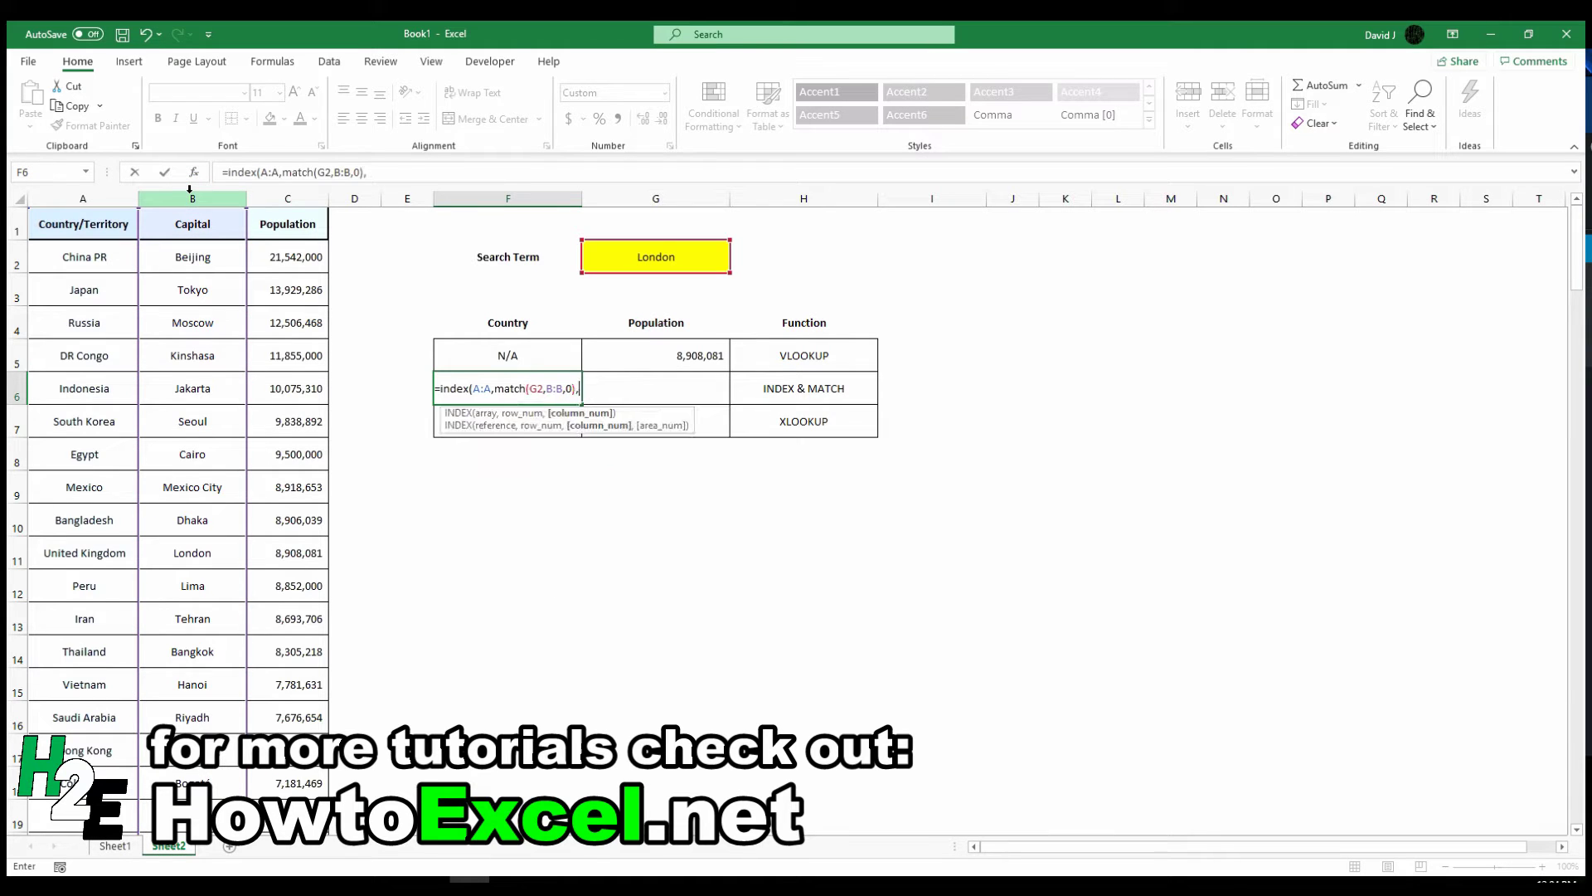
{"action": "type", "text": "1)"}
{"action": "key", "text": "Return"}
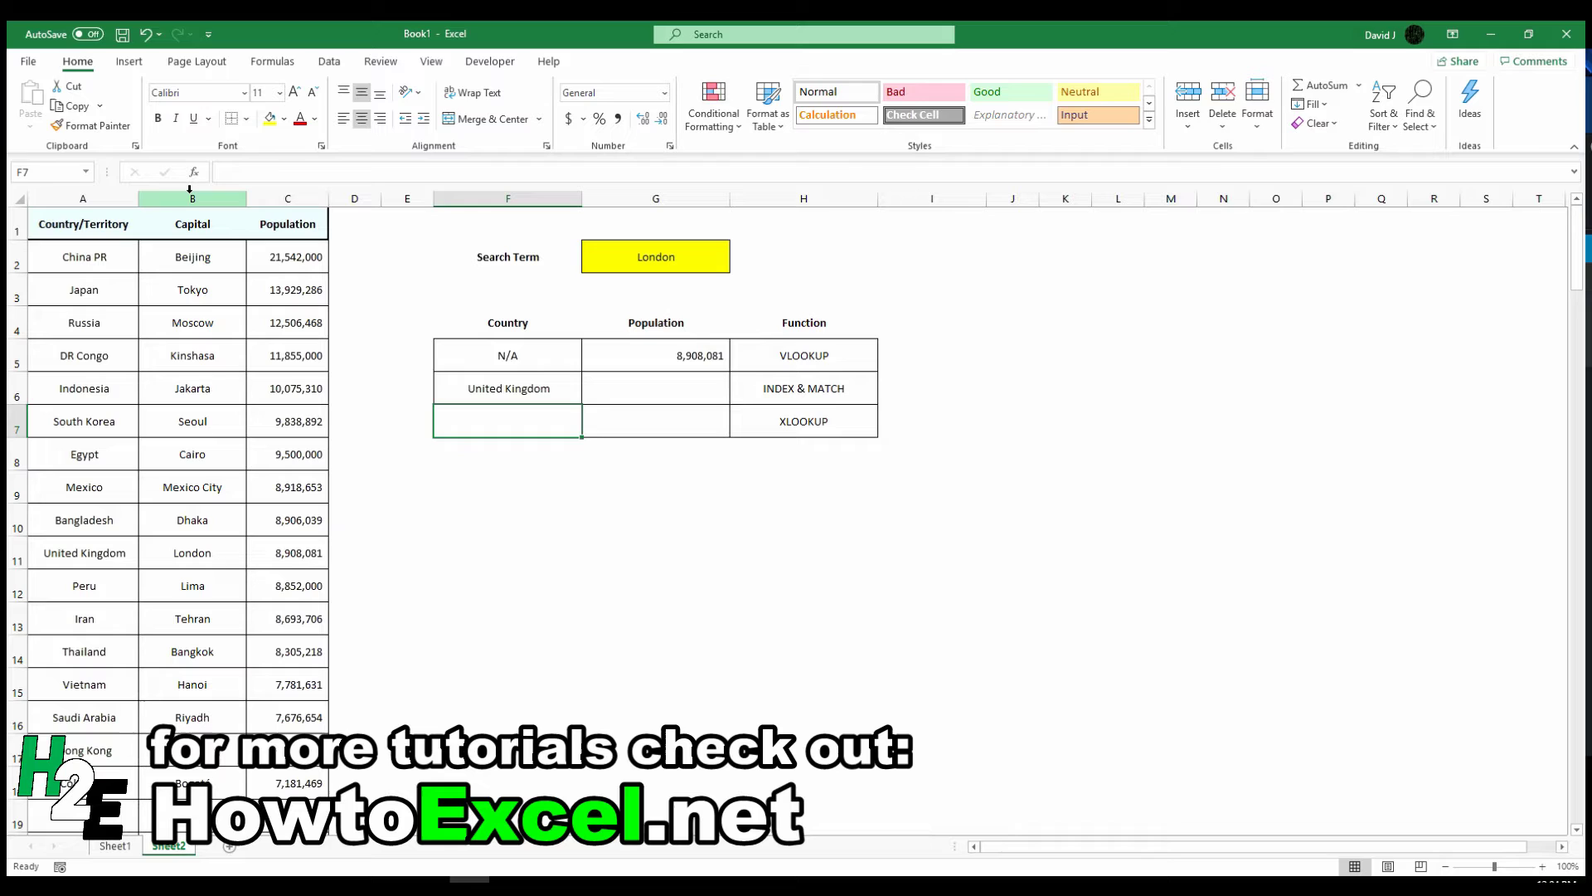
{"action": "key", "text": "Up"}
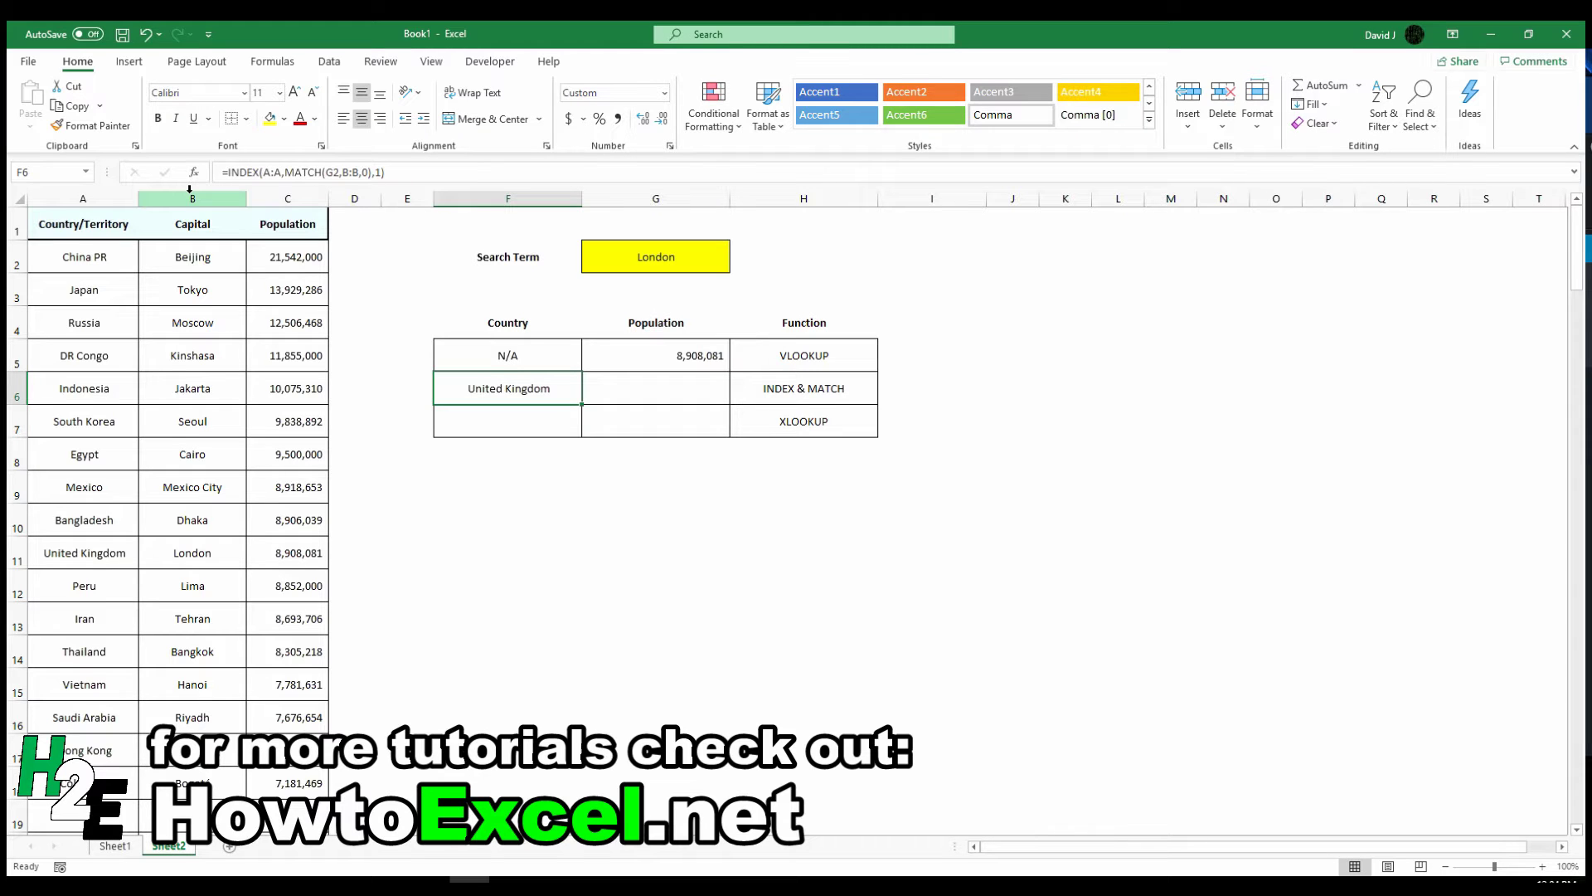
Make the A:A, G2 and B:B references in F6's formula absolute.
{"action": "left_click", "coordinate": [333, 172]}
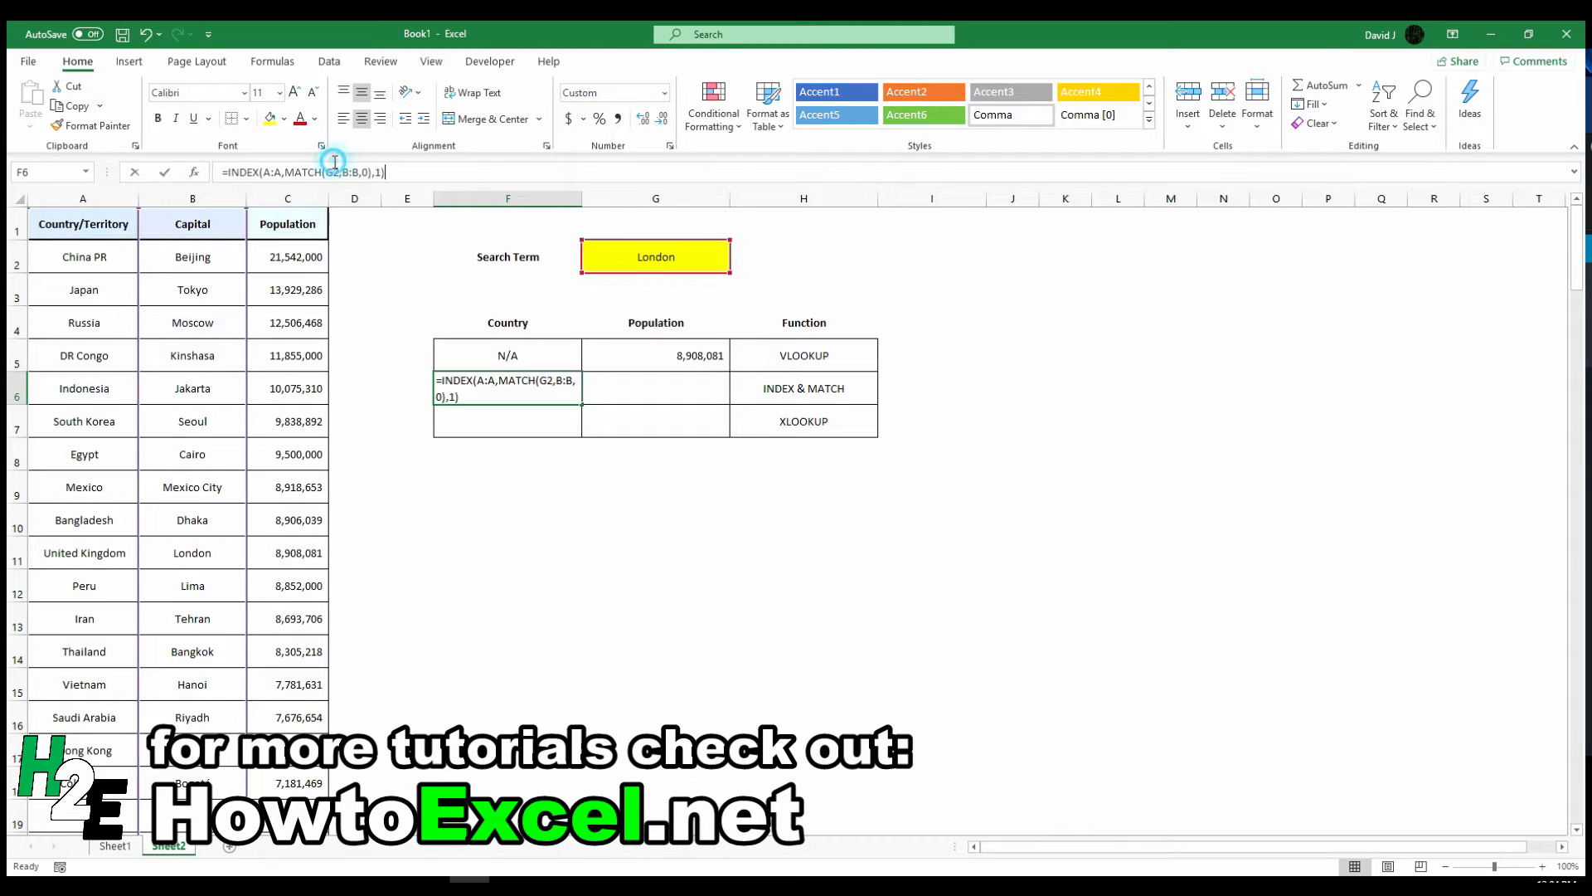
{"action": "left_click", "coordinate": [272, 172]}
{"action": "key", "text": "F4"}
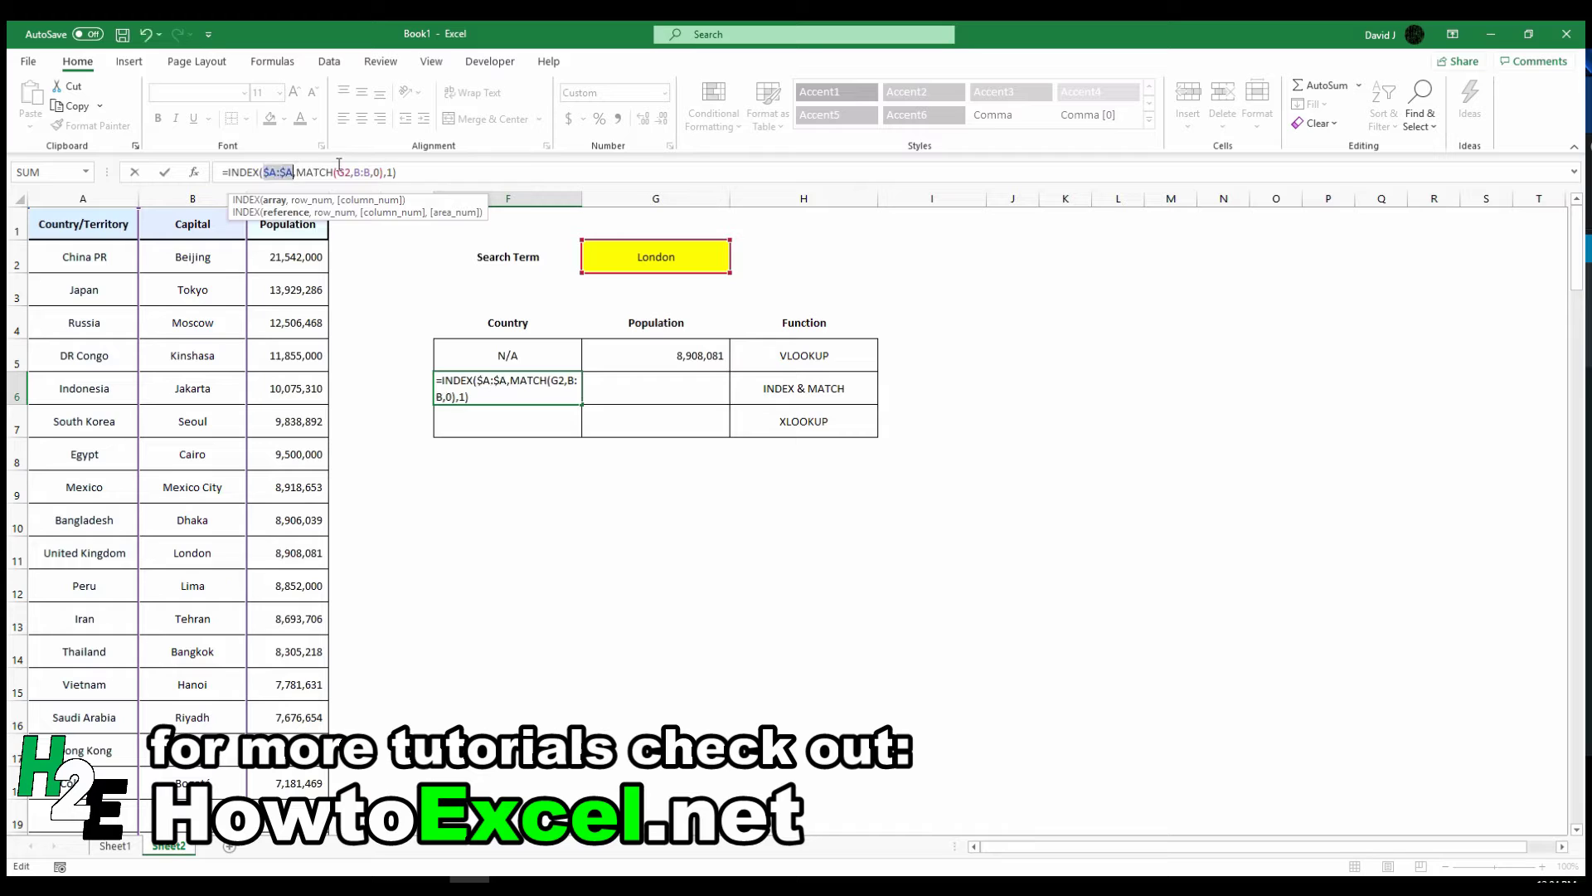
{"action": "double_click", "coordinate": [341, 173]}
{"action": "key", "text": "F4"}
{"action": "double_click", "coordinate": [374, 173]}
{"action": "key", "text": "F4"}
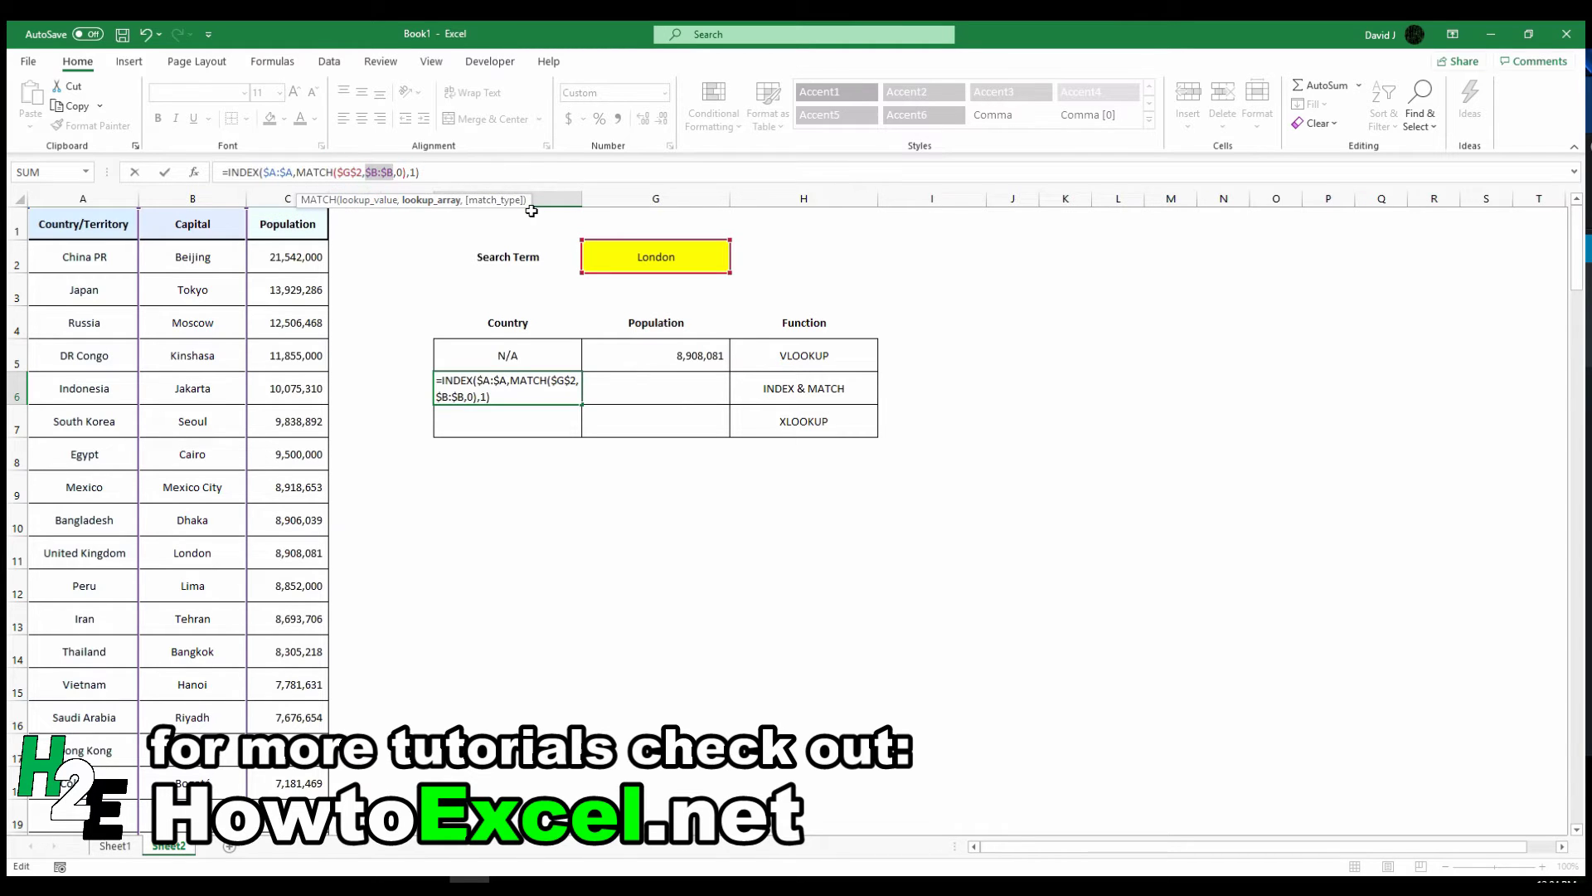
{"action": "key", "text": "ctrl+Return"}
Copy the formula to G6 and switch its return range to column C, giving 8,908,081.
{"action": "key", "text": "ctrl+c"}
{"action": "key", "text": "Right"}
{"action": "key", "text": "ctrl+v"}
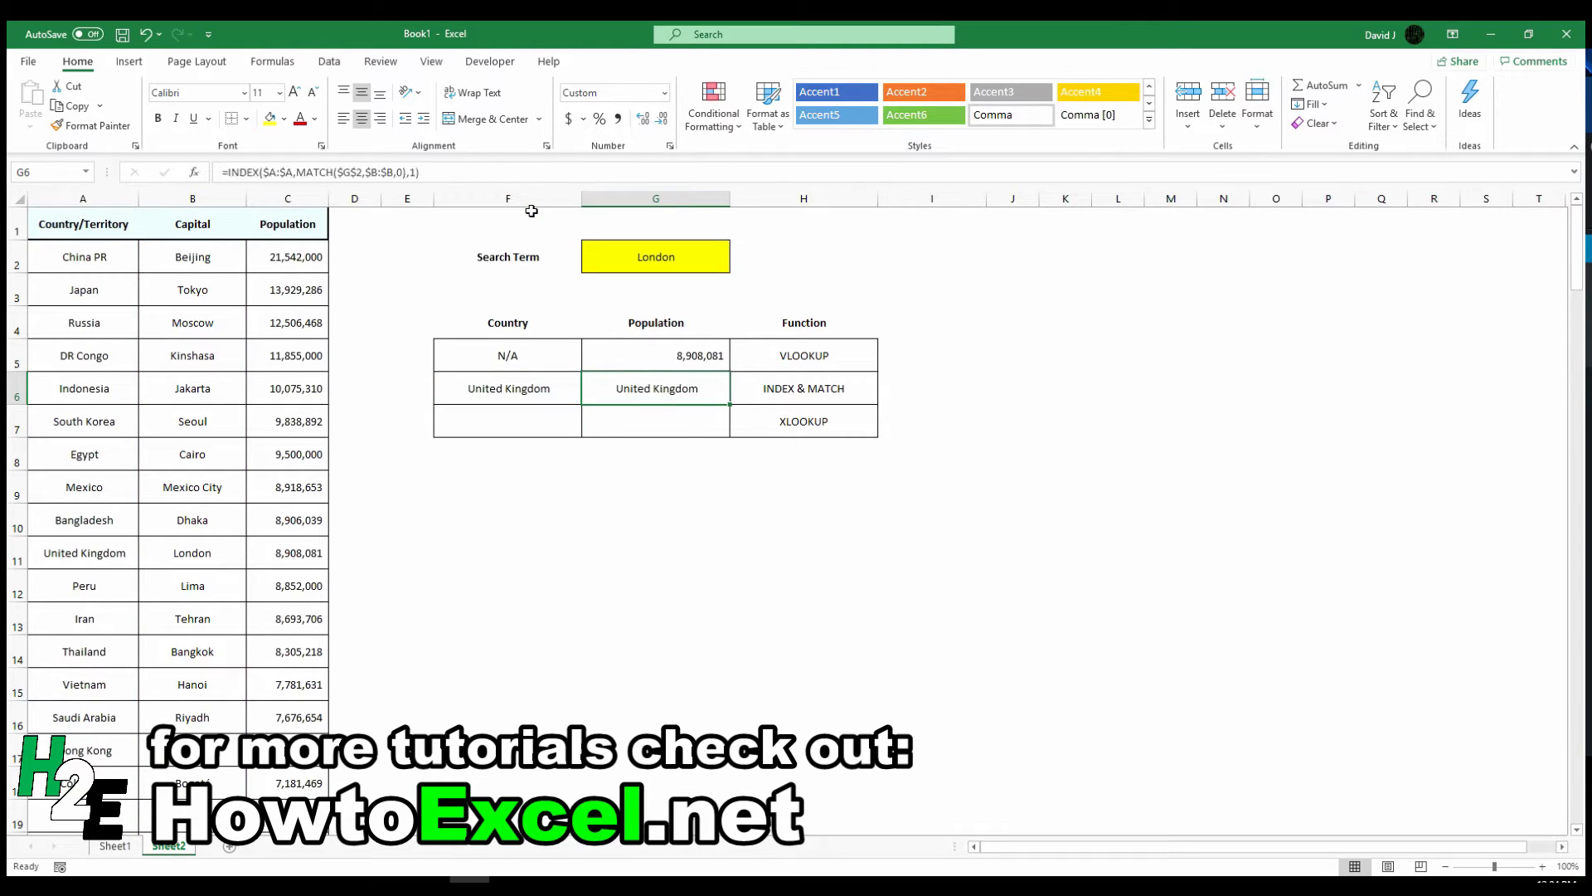
{"action": "left_click", "coordinate": [491, 172]}
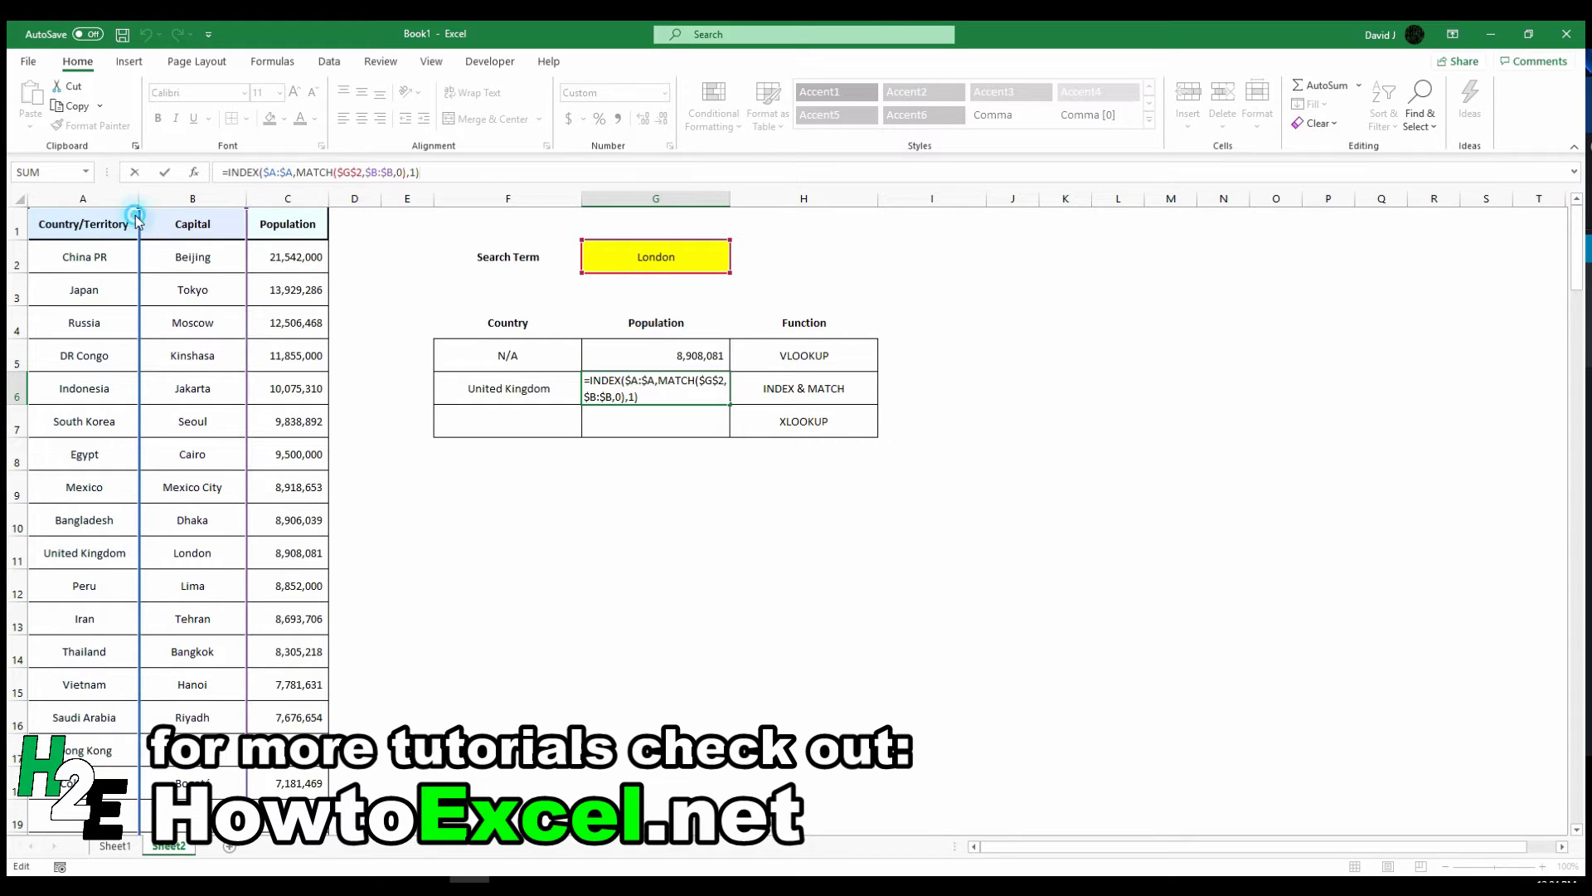
{"action": "left_click_drag", "start_coordinate": [134, 217], "coordinate": [287, 222]}
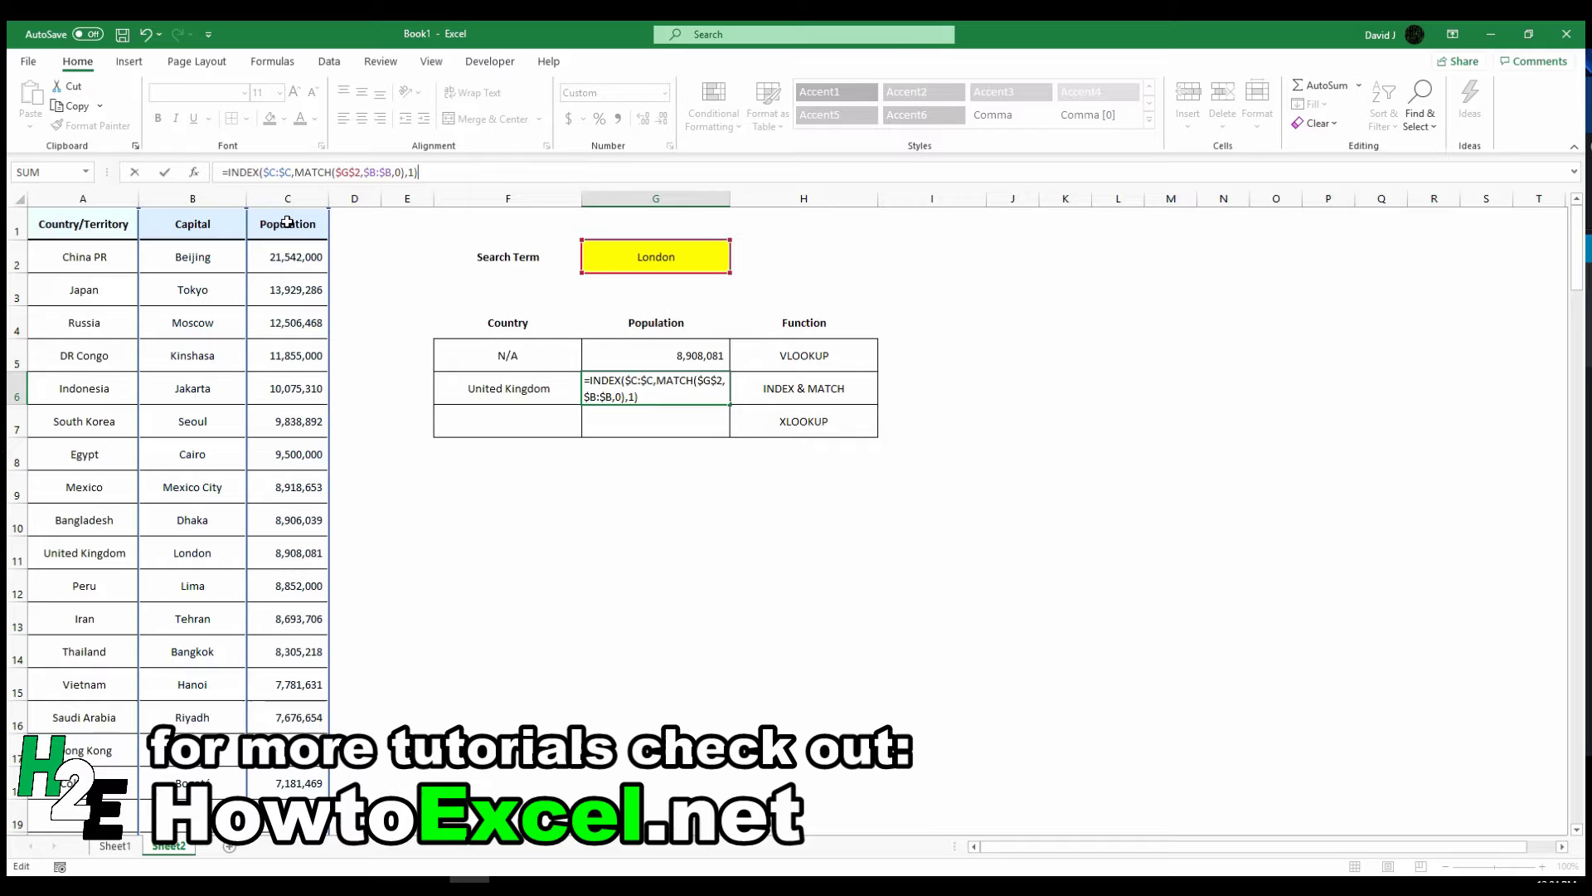
{"action": "key", "text": "Return"}
{"action": "key", "text": "Left"}
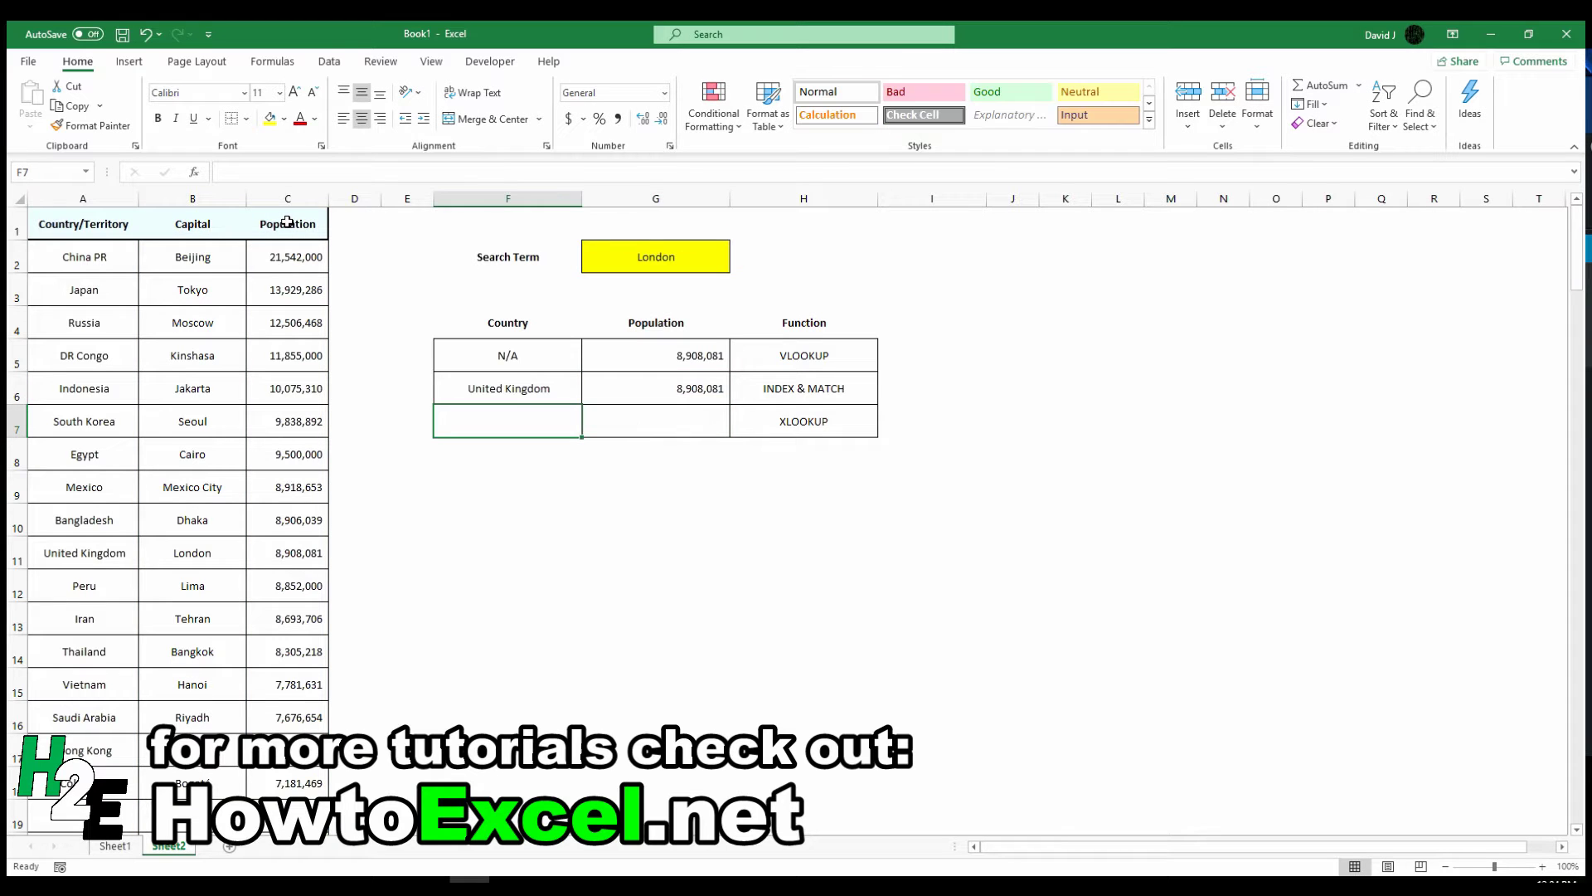
Enter =XLOOKUP(G2,B:B,A:A) in F7, returning United Kingdom.
{"action": "type", "text": "=xl"}
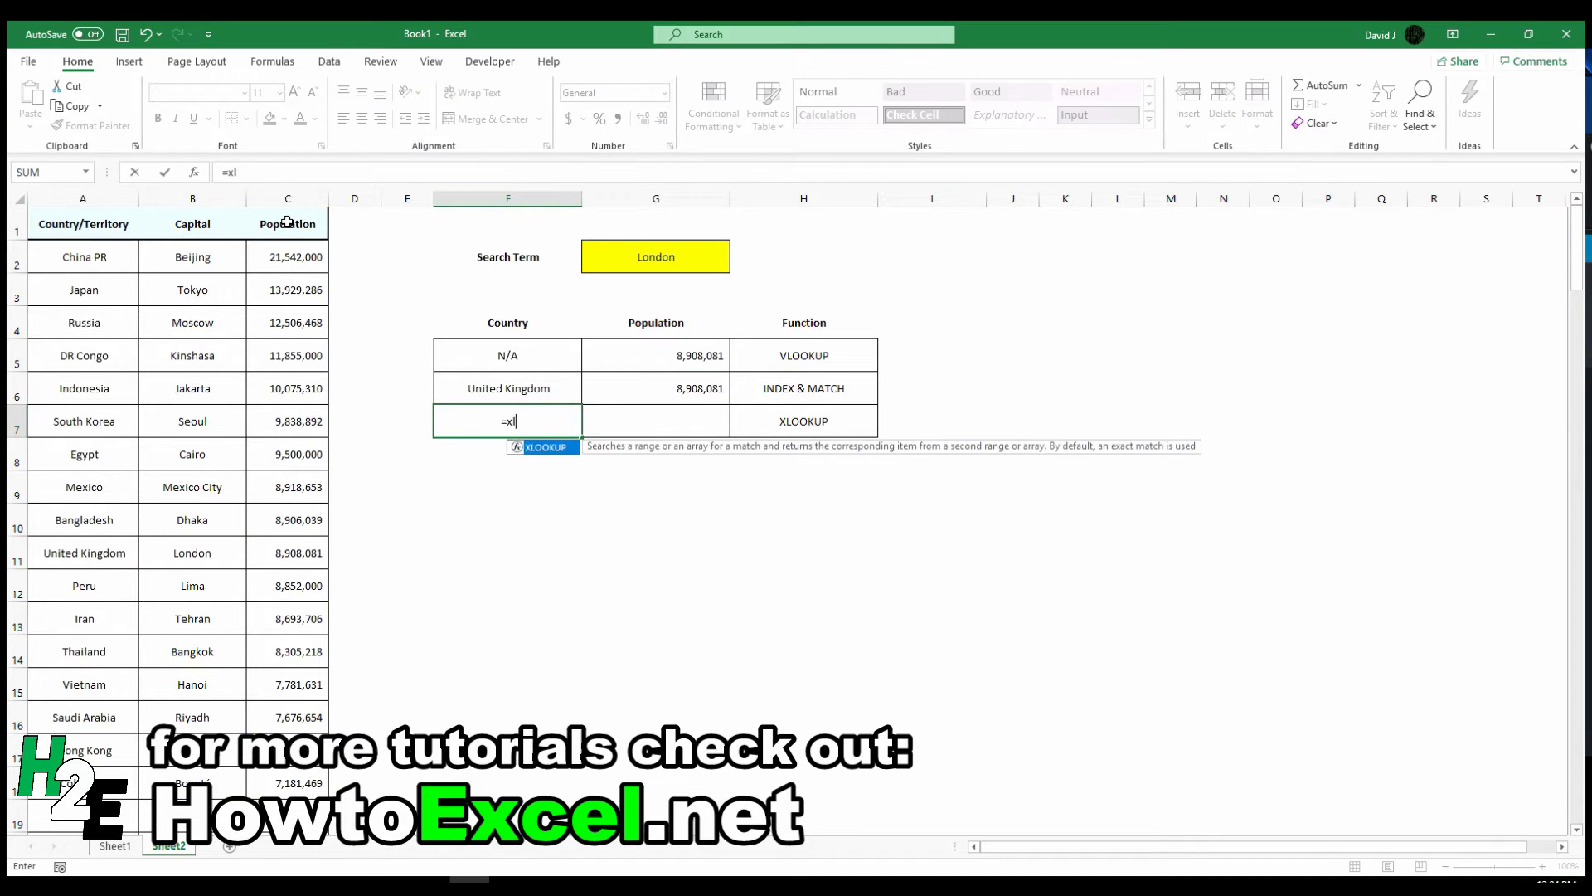
{"action": "key", "text": "Tab"}
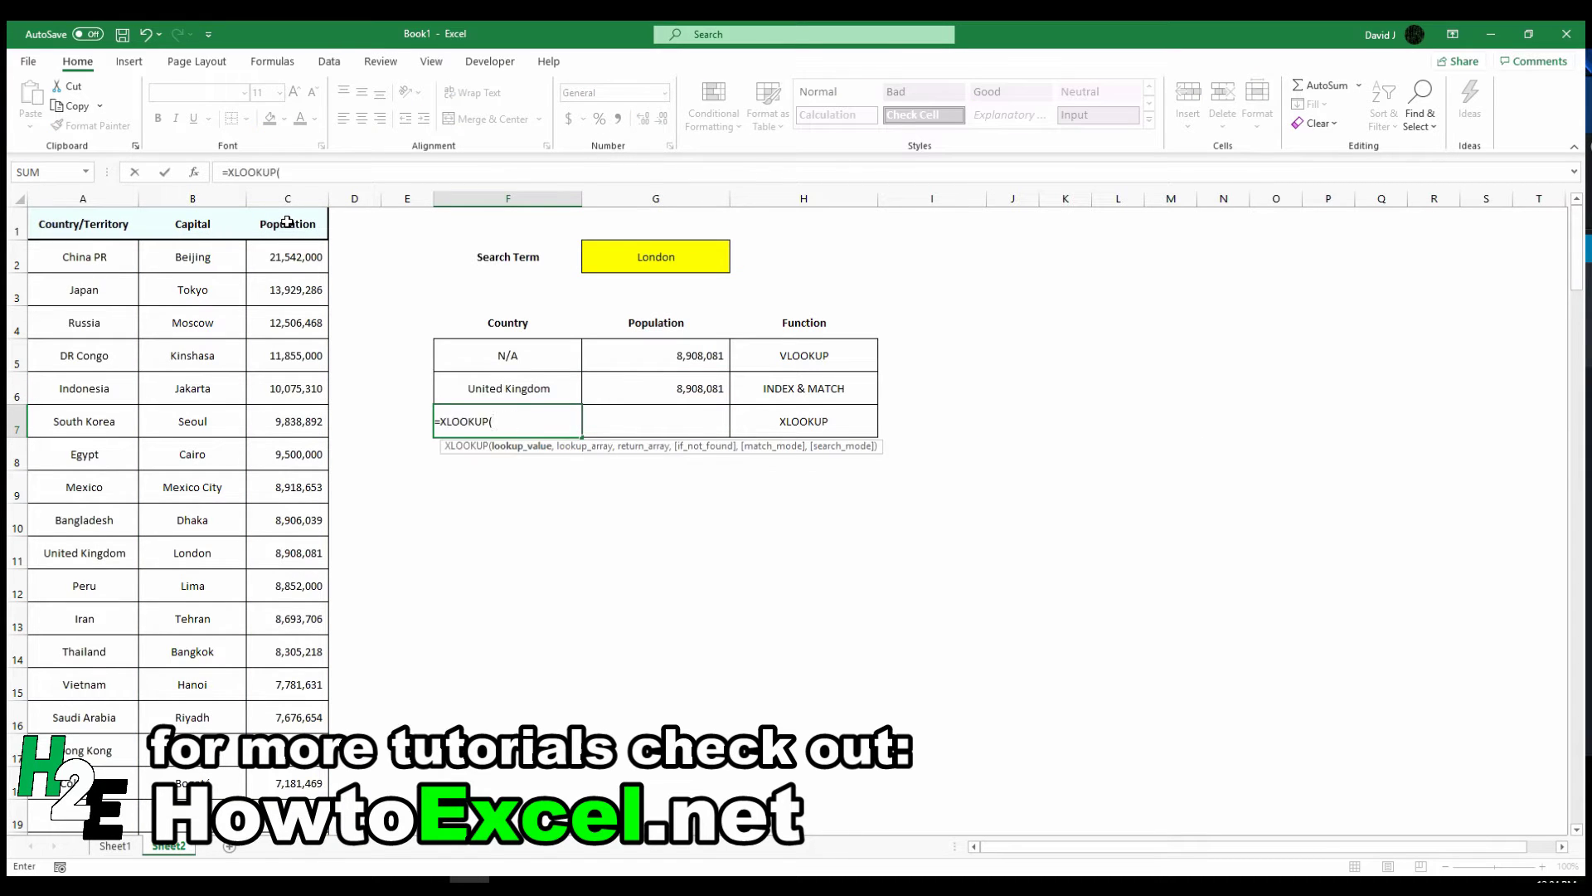
{"action": "left_click", "coordinate": [655, 248]}
{"action": "type", "text": ","}
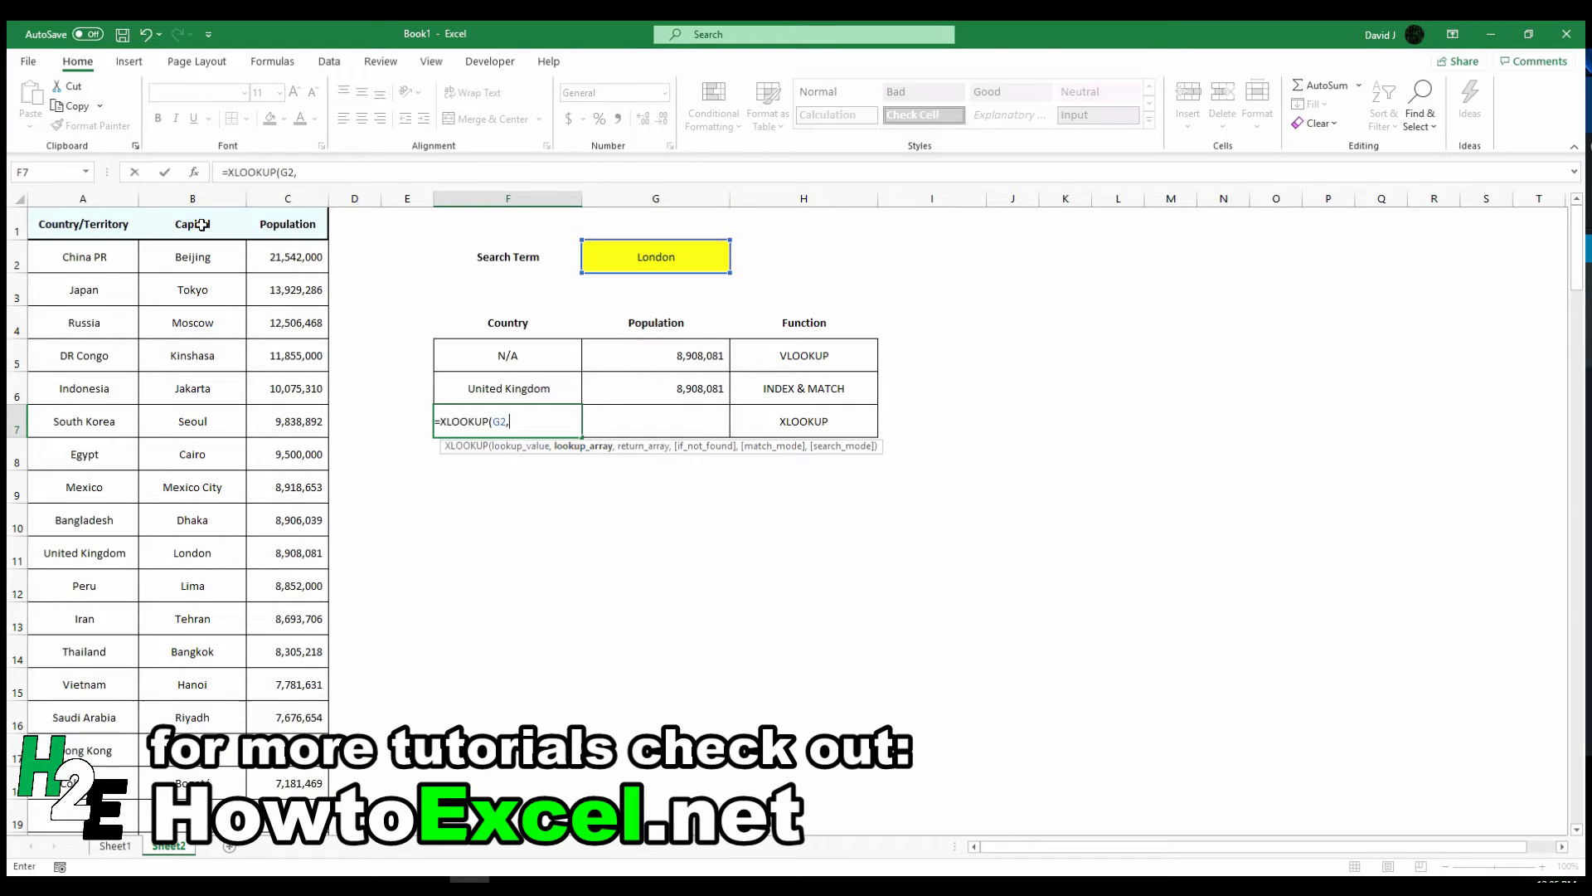
{"action": "left_click", "coordinate": [197, 198]}
{"action": "type", "text": ","}
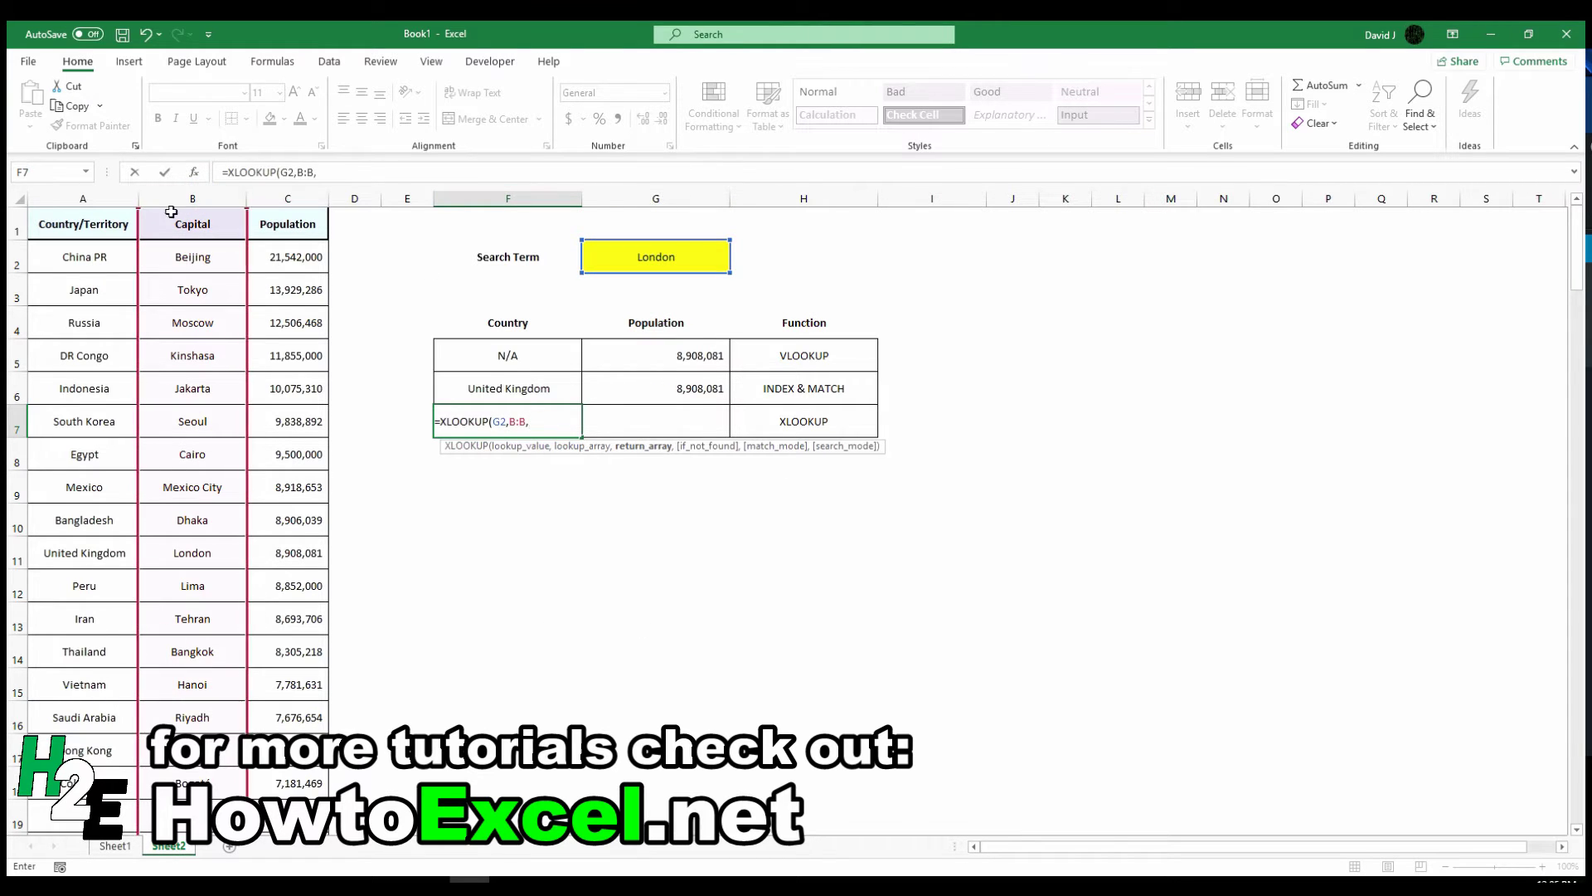
{"action": "left_click", "coordinate": [107, 198]}
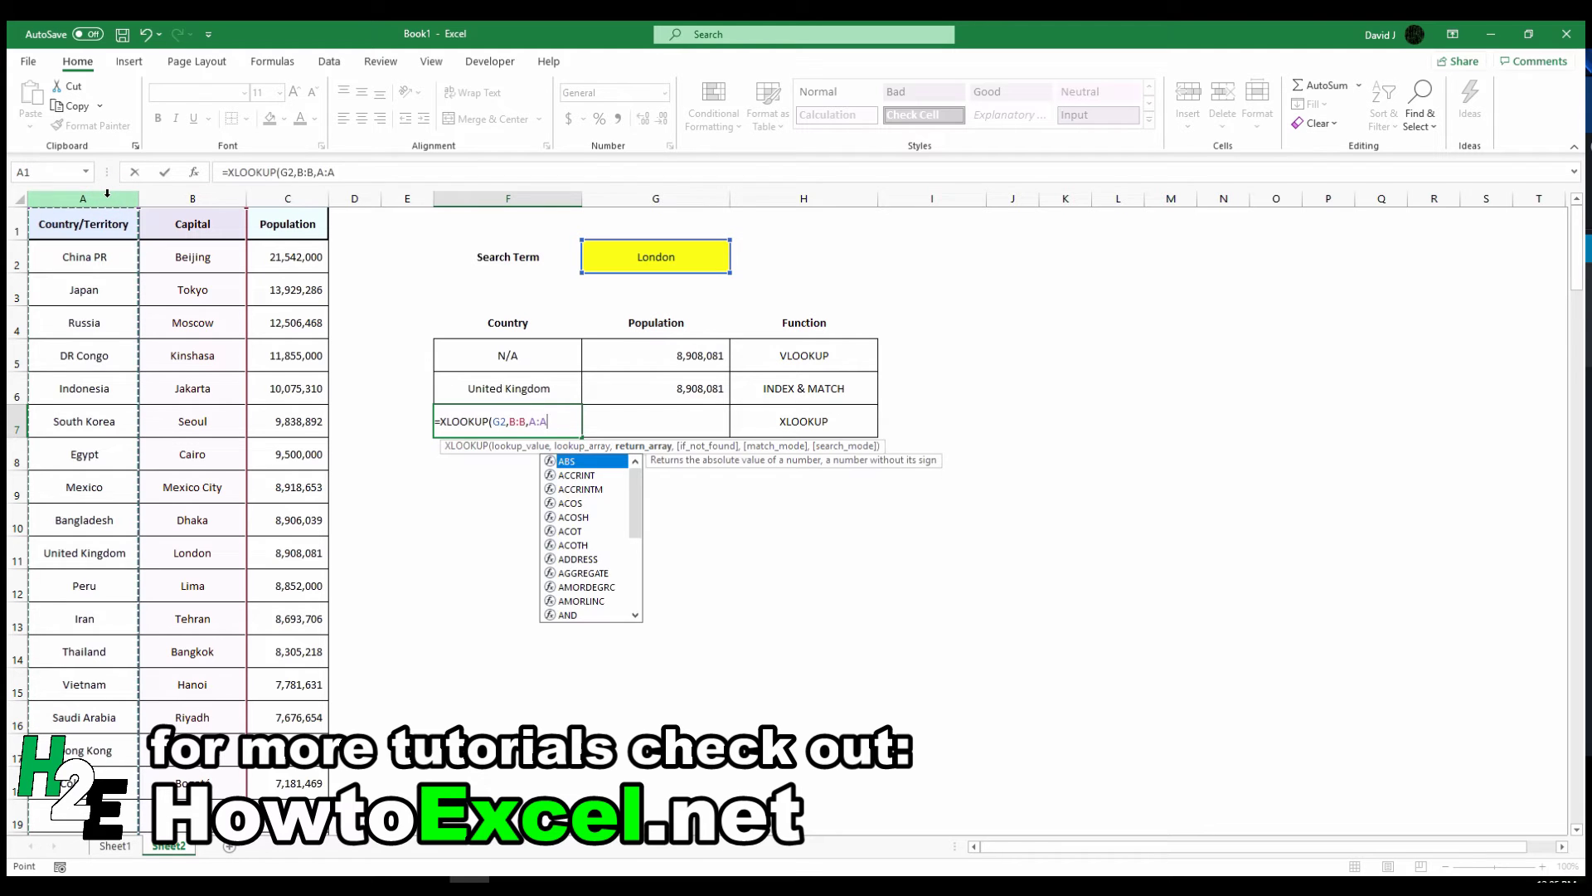
{"action": "type", "text": ")"}
{"action": "key", "text": "Tab"}
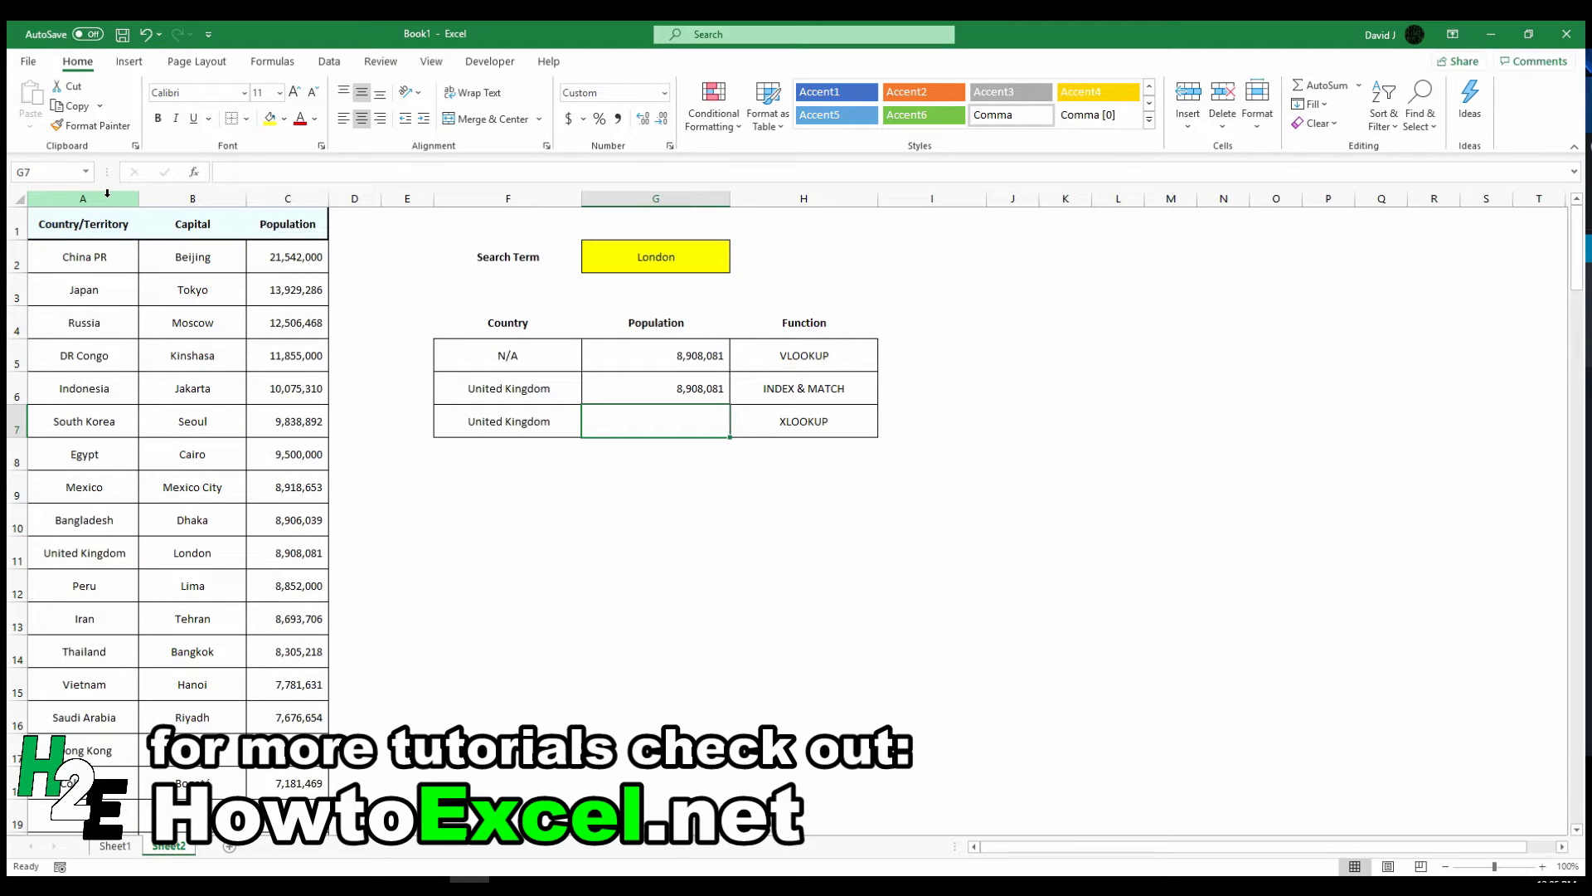
{"action": "left_click", "coordinate": [522, 420]}
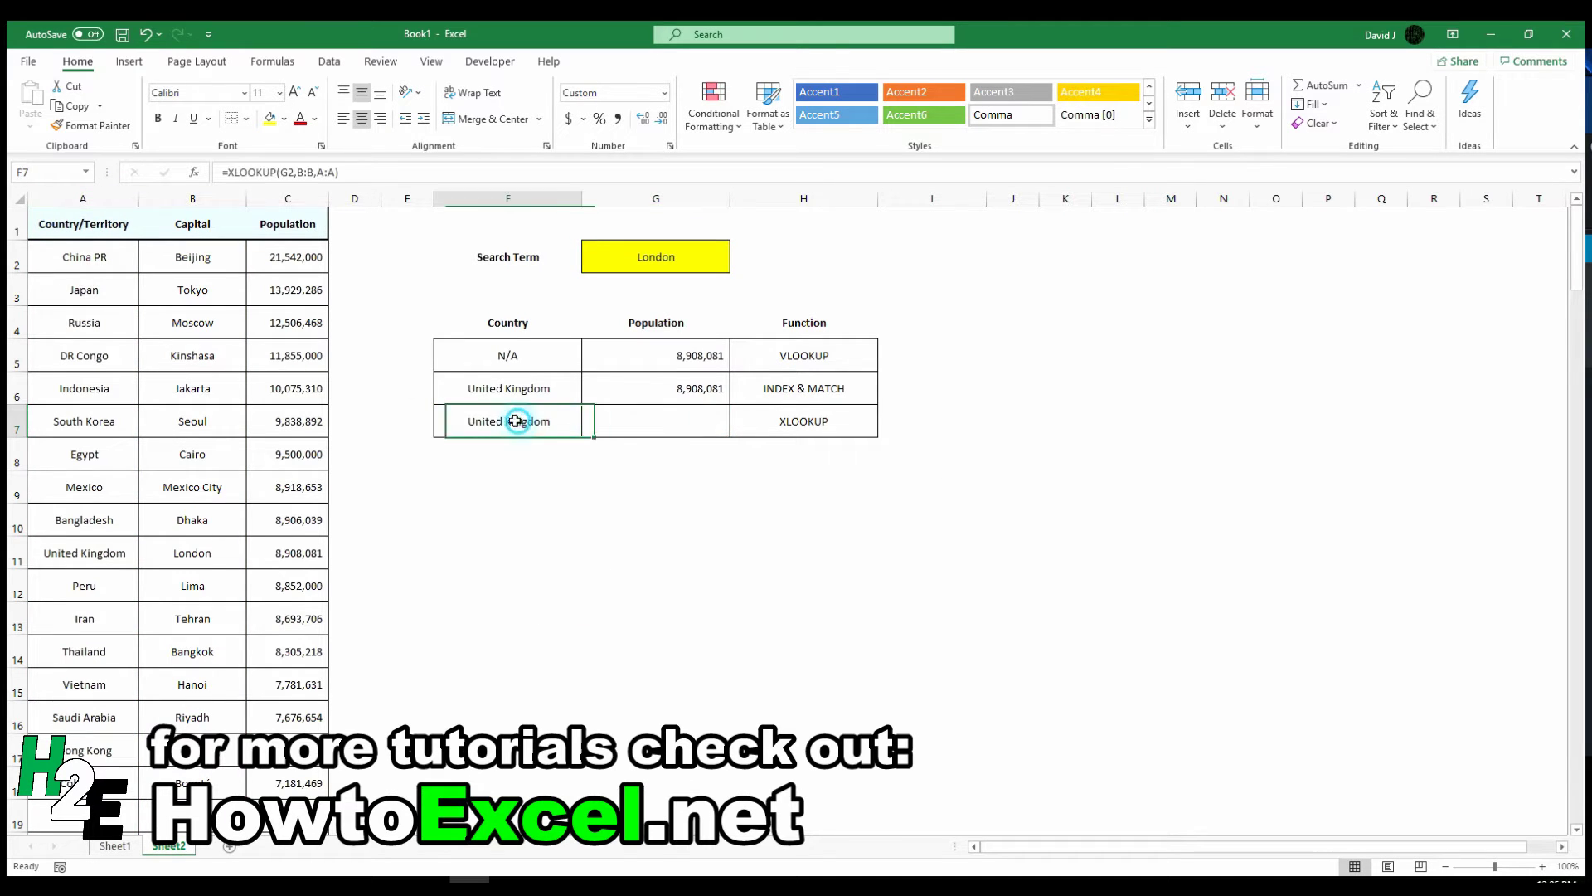
Make all three references in F7's XLOOKUP formula absolute.
{"action": "left_click", "coordinate": [286, 170]}
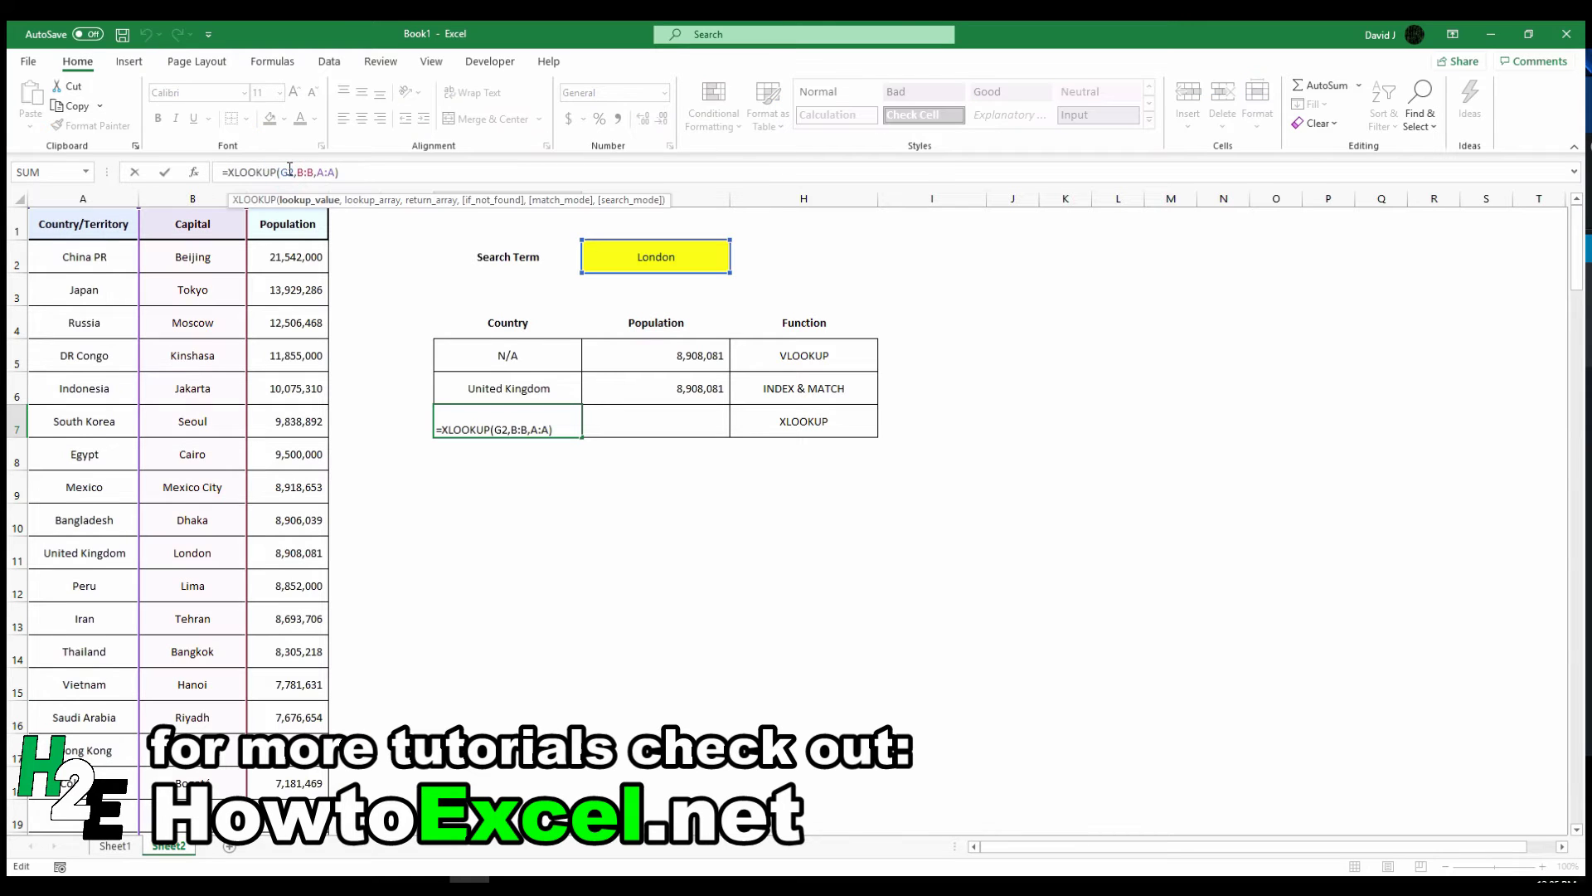
{"action": "key", "text": "F4"}
{"action": "key", "text": "Right"}
{"action": "key", "text": "Right"}
{"action": "key", "text": "F4"}
{"action": "key", "text": "Right"}
{"action": "key", "text": "Right"}
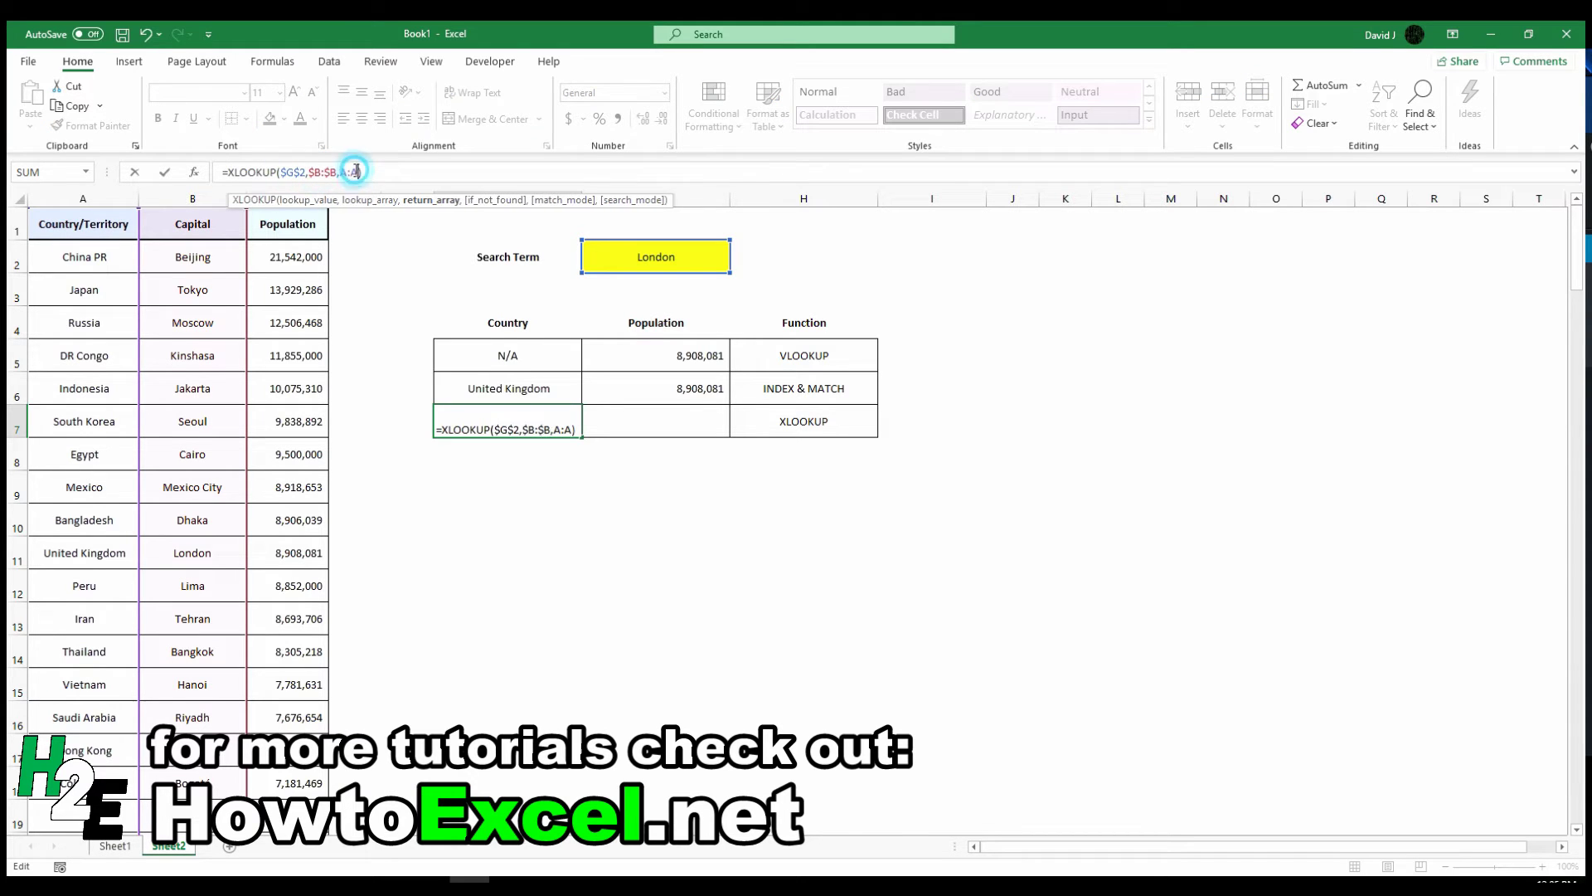
{"action": "key", "text": "F4"}
{"action": "key", "text": "Tab"}
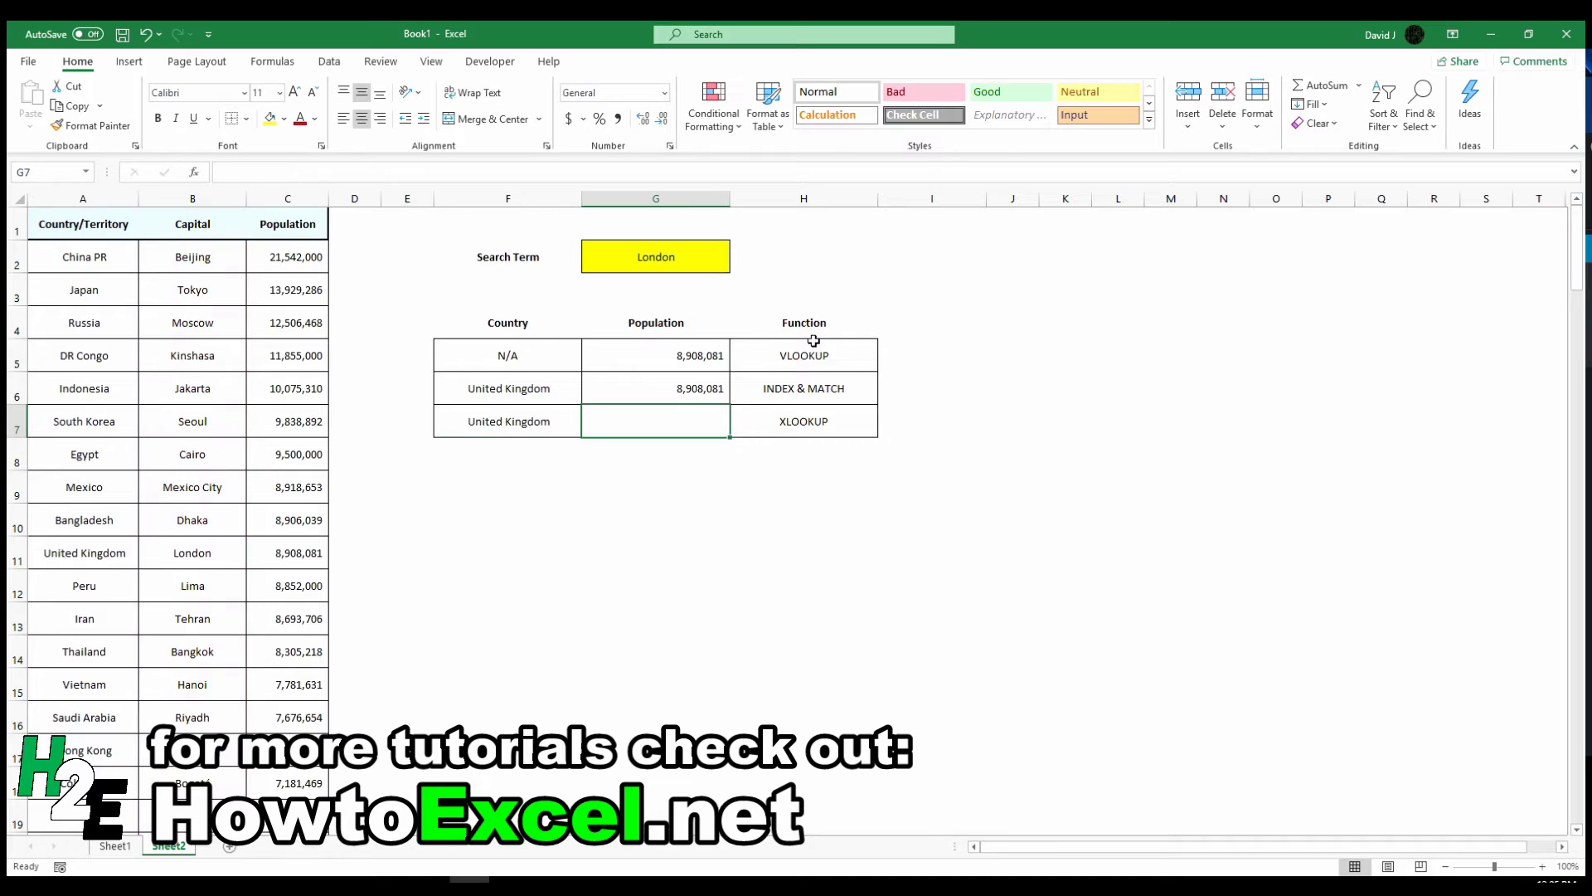
Fill the XLOOKUP into G7 with return range $C:$C, shown as 8,908,081 with no decimals.
{"action": "key", "text": "ctrl+r"}
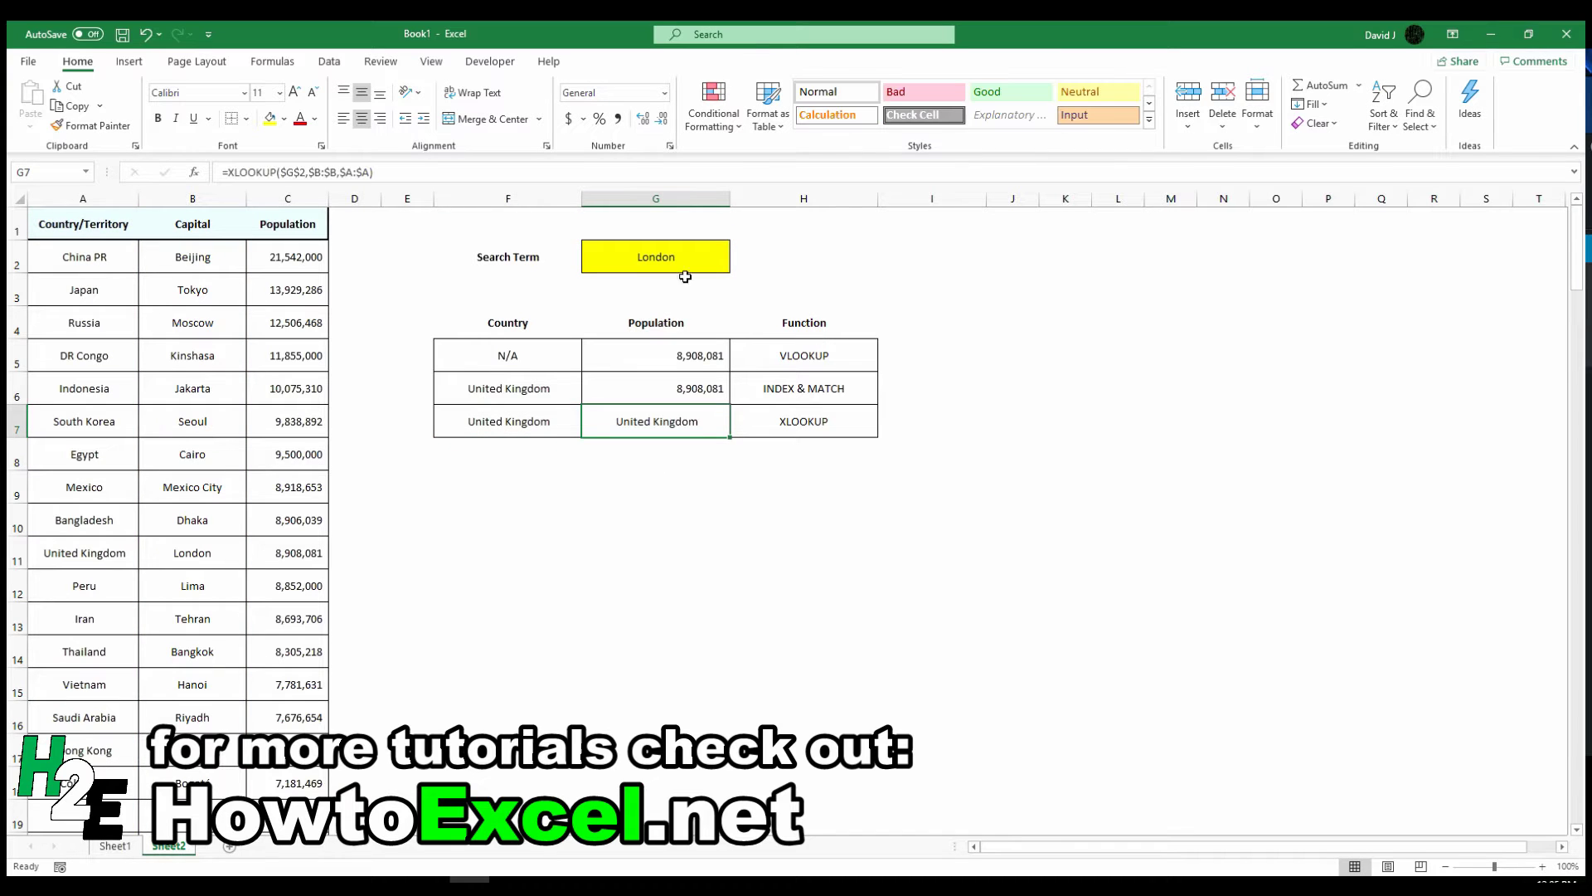
{"action": "left_click", "coordinate": [378, 172]}
{"action": "key", "text": "BackSpace"}
{"action": "key", "text": "BackSpace"}
{"action": "type", "text": ")"}
{"action": "key", "text": "Left"}
{"action": "type", "text": "C"}
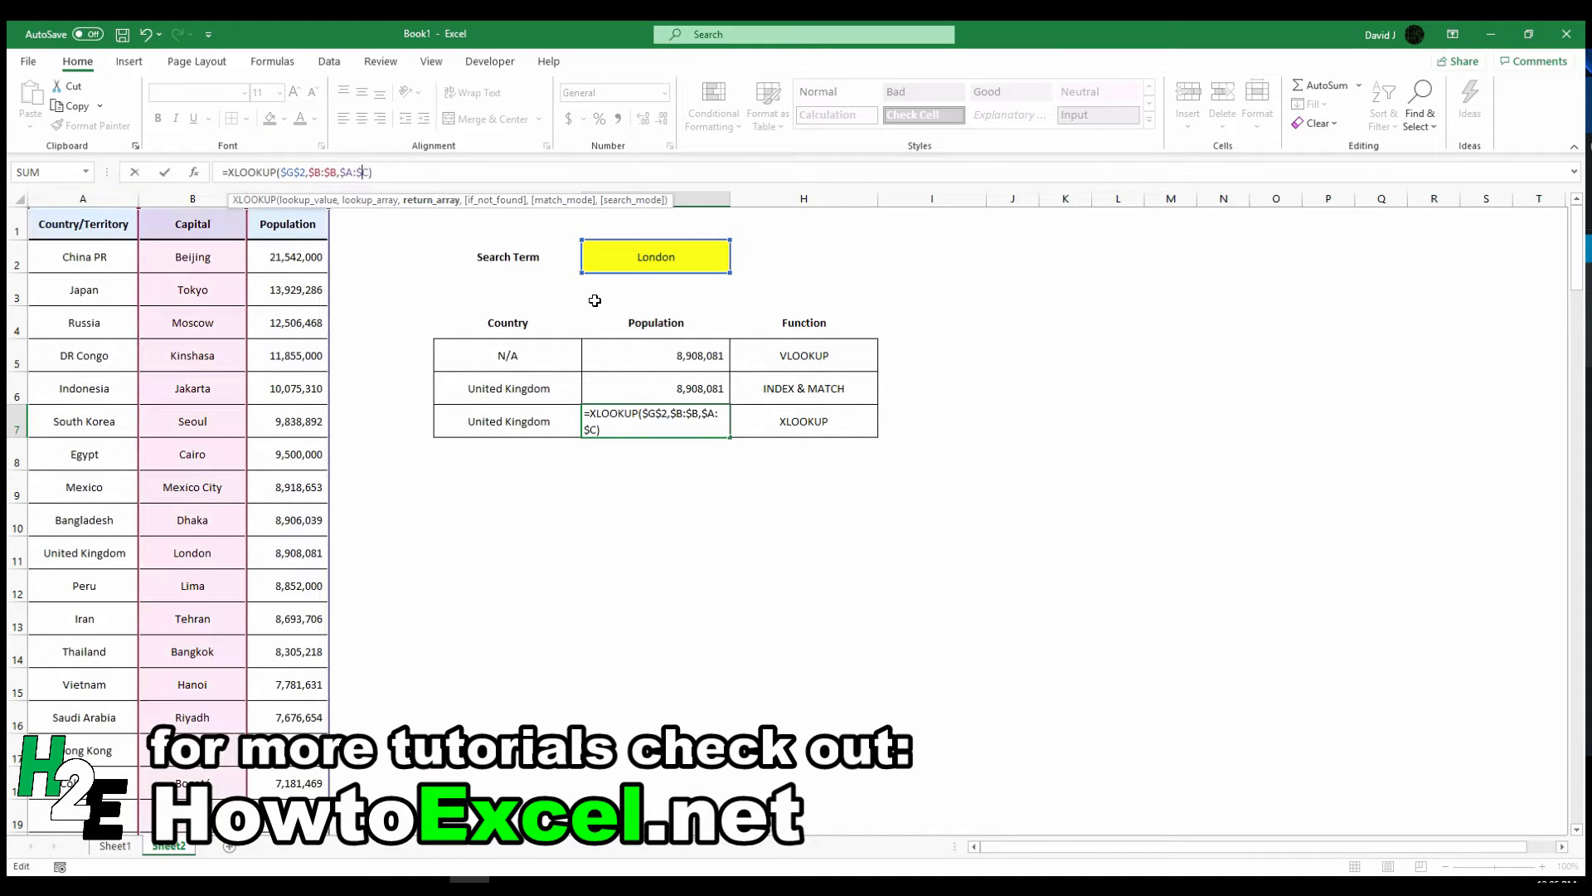
{"action": "key", "text": "BackSpace"}
{"action": "type", "text": "C"}
{"action": "key", "text": "ctrl+Return"}
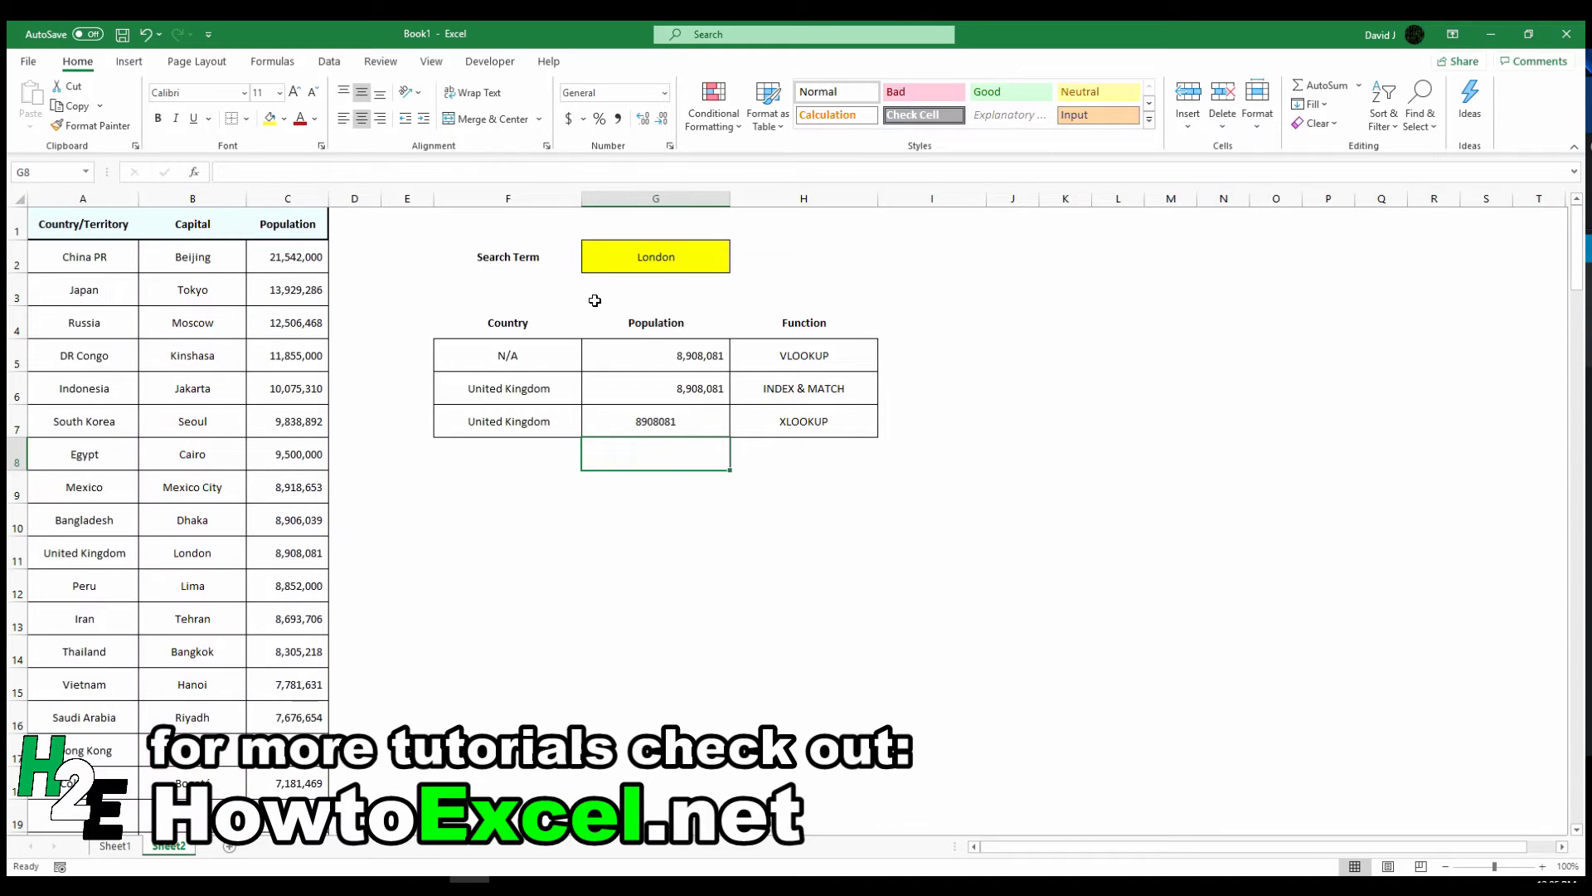
{"action": "left_click", "coordinate": [618, 118]}
{"action": "left_click", "coordinate": [663, 123]}
{"action": "left_click", "coordinate": [663, 123]}
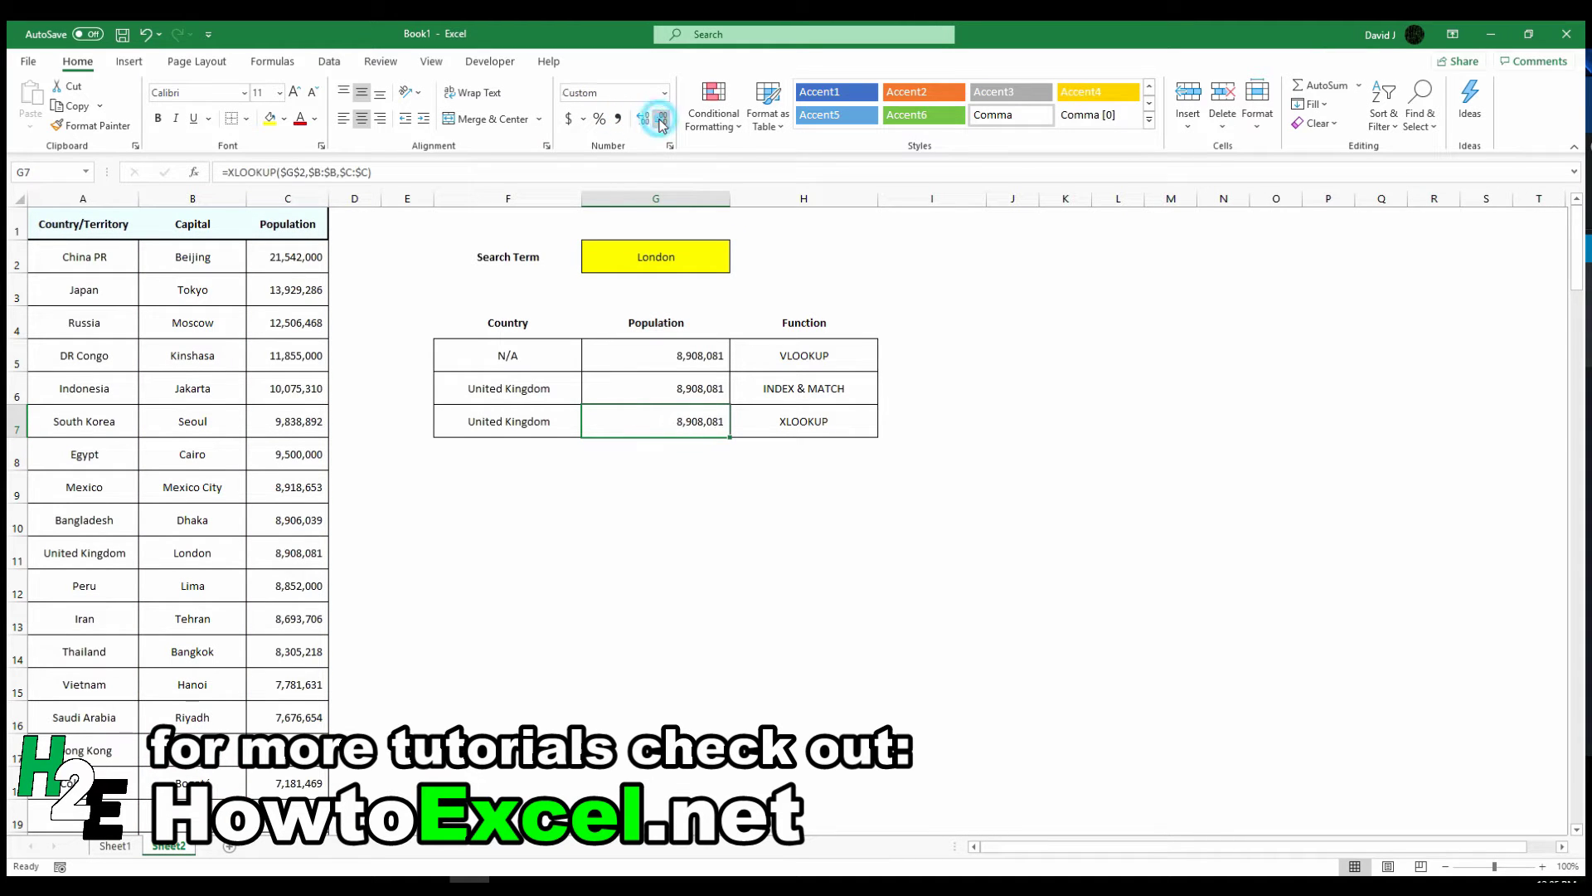
Compare the XLOOKUP formula in G7 with the VLOOKUP in G5, then scroll toward the Wildcard section.
{"action": "left_click", "coordinate": [303, 173]}
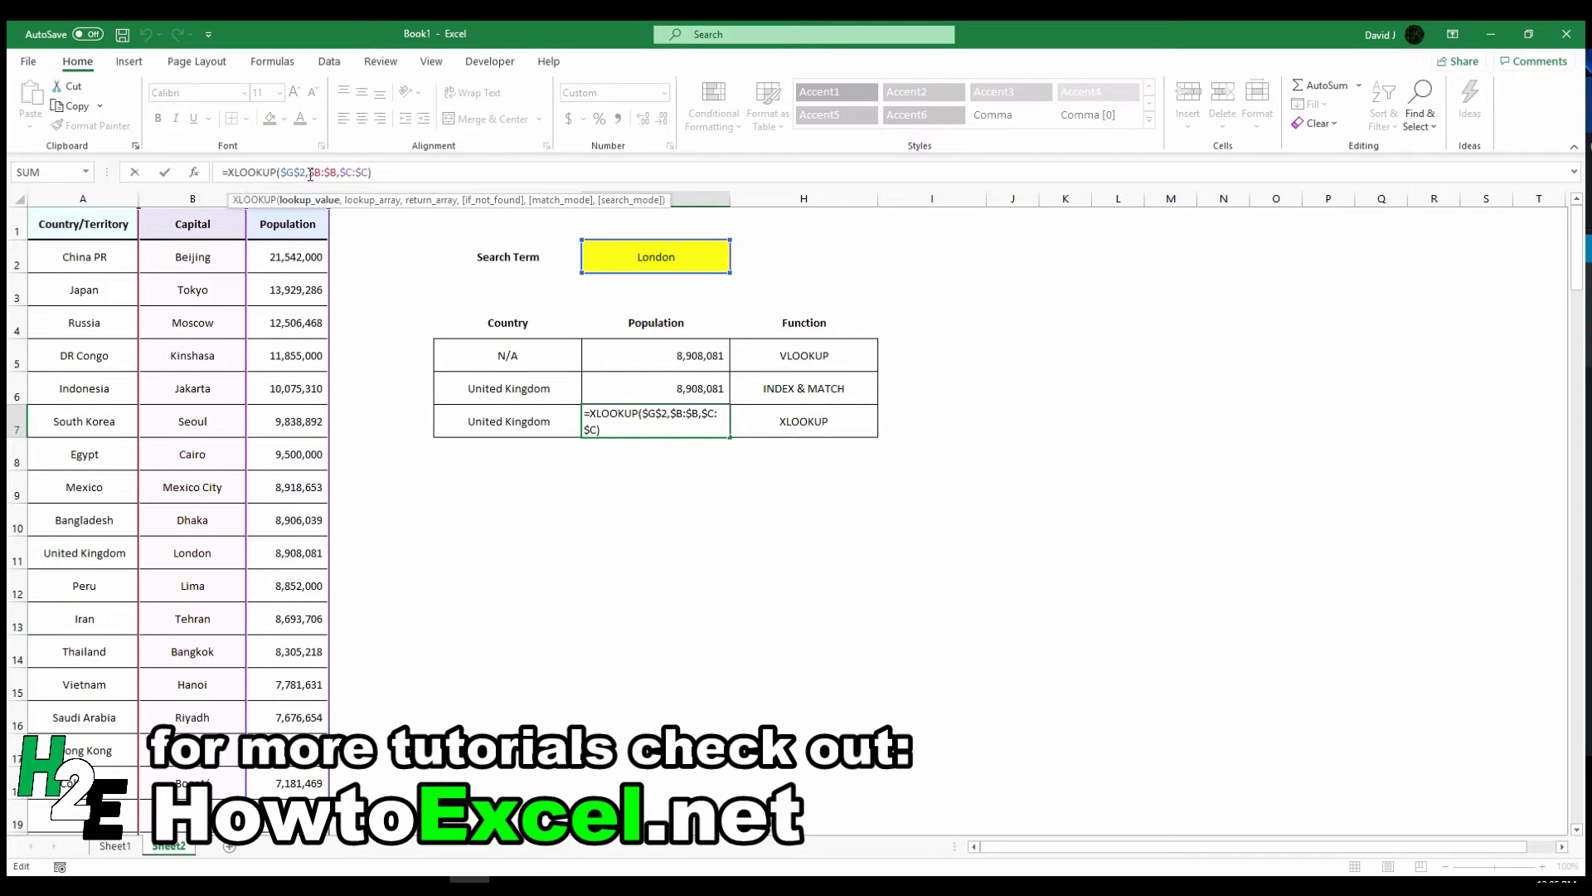
{"action": "left_click", "coordinate": [317, 173]}
{"action": "key", "text": "shift+Return"}
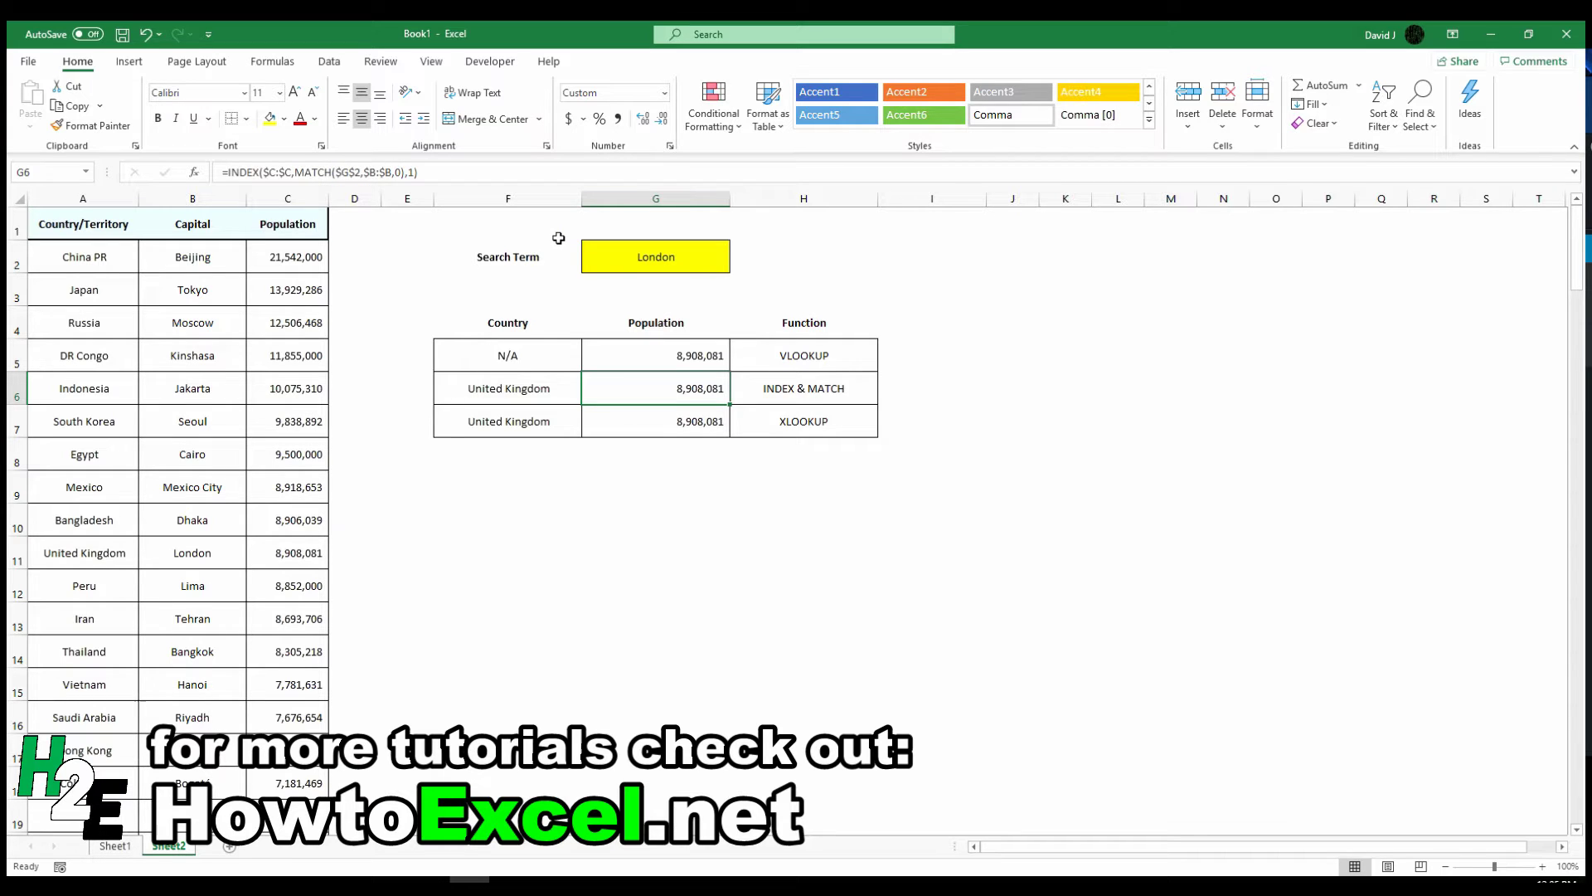
{"action": "left_click", "coordinate": [682, 350]}
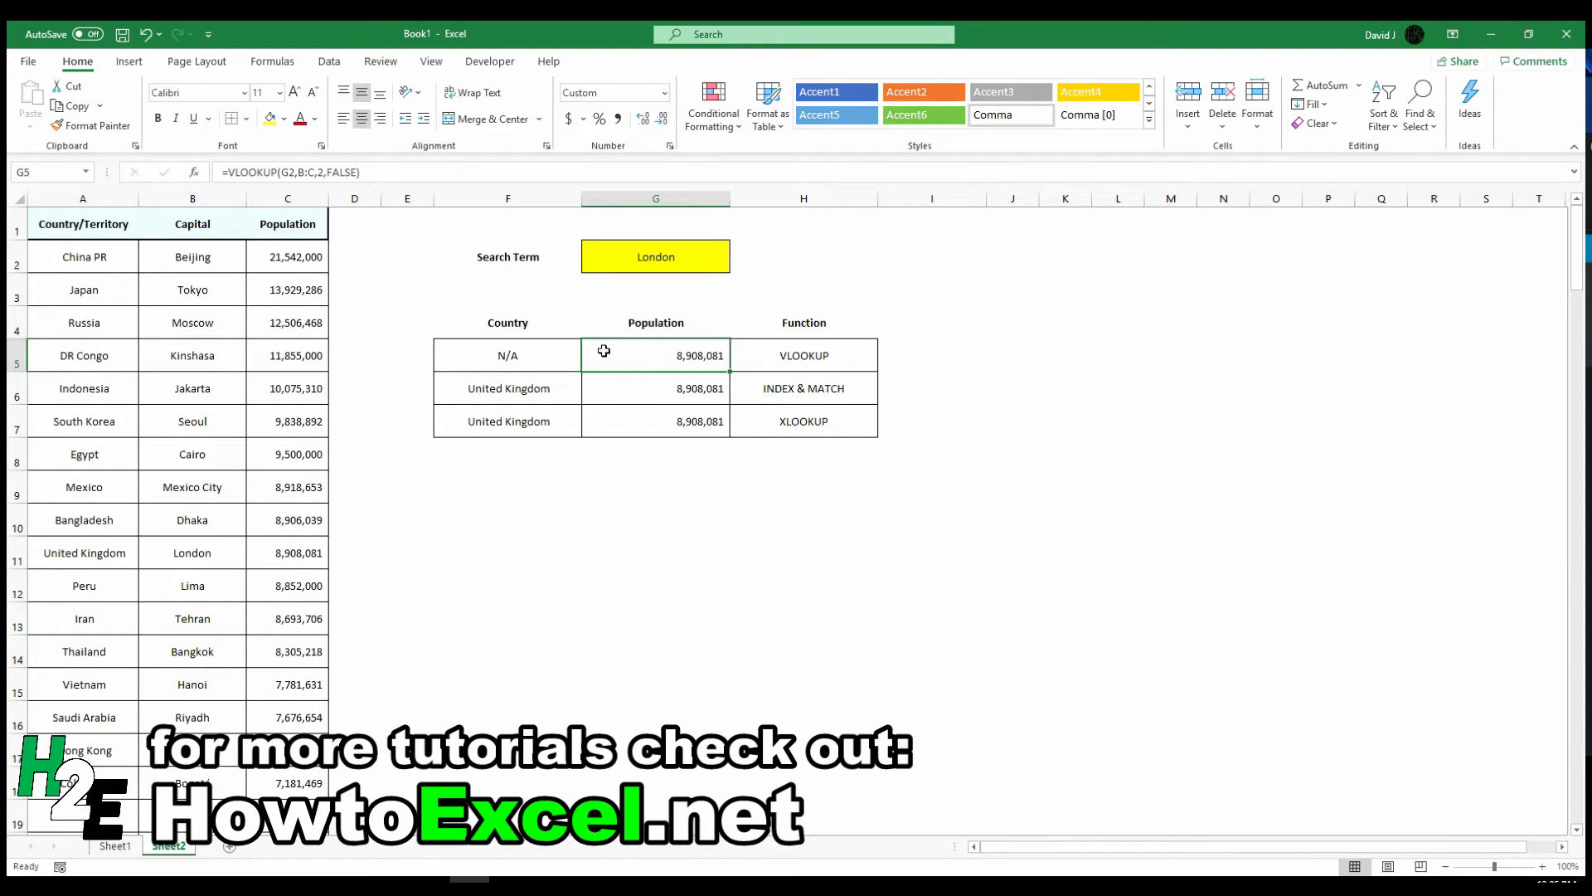
{"action": "left_click", "coordinate": [686, 429]}
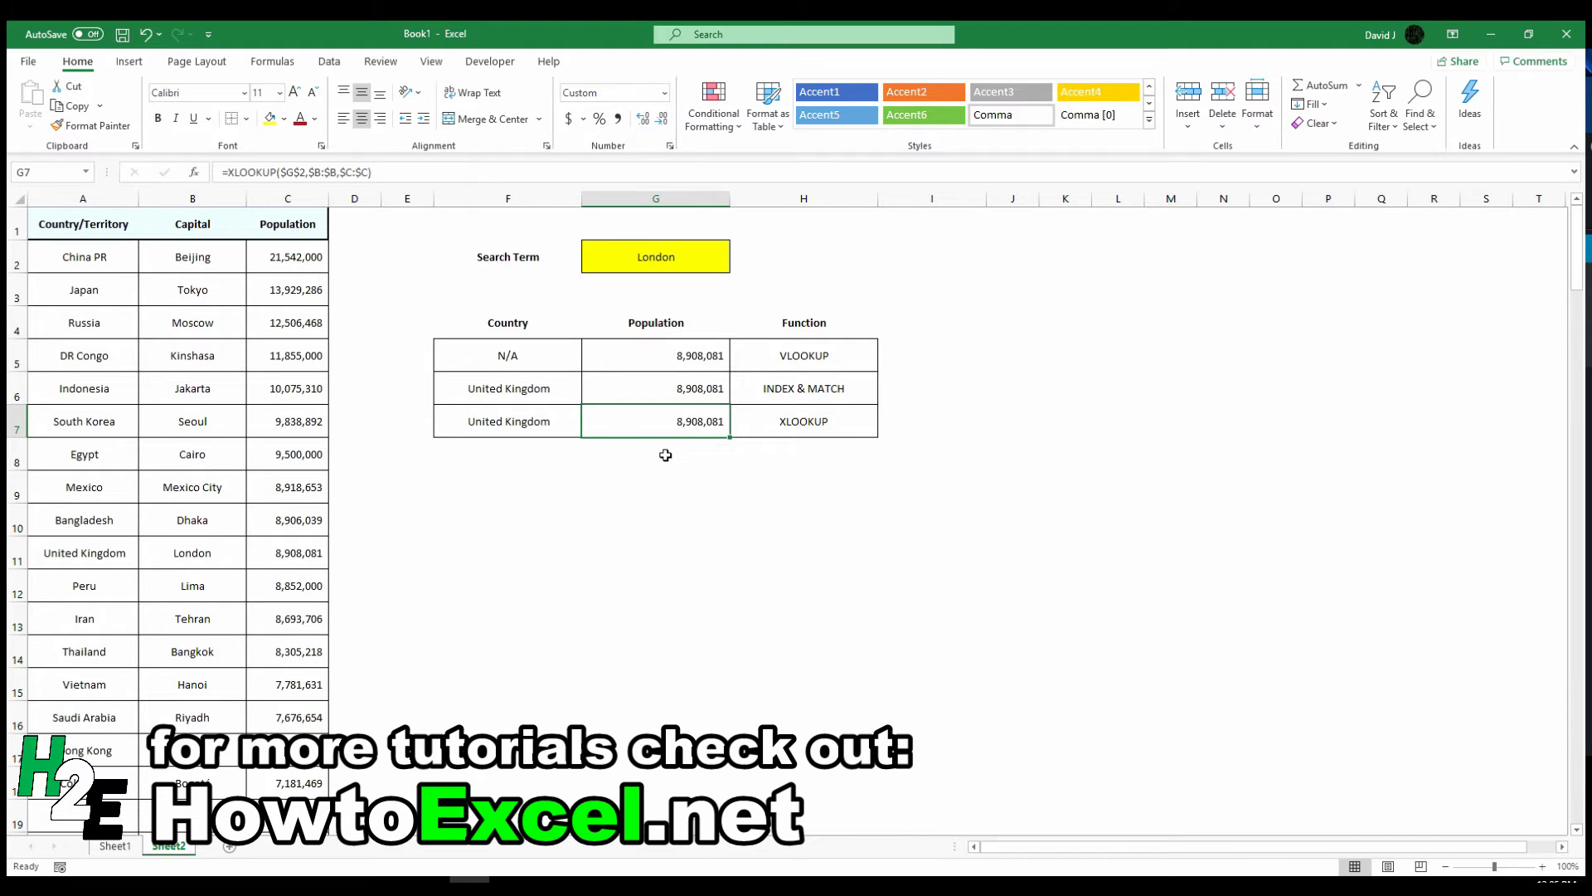
{"action": "scroll", "coordinate": [659, 455], "scroll_direction": "down", "scroll_amount": 2}
Enter Lon as the wildcard search term in G21.
{"action": "scroll", "coordinate": [659, 455], "scroll_direction": "down", "scroll_amount": 3}
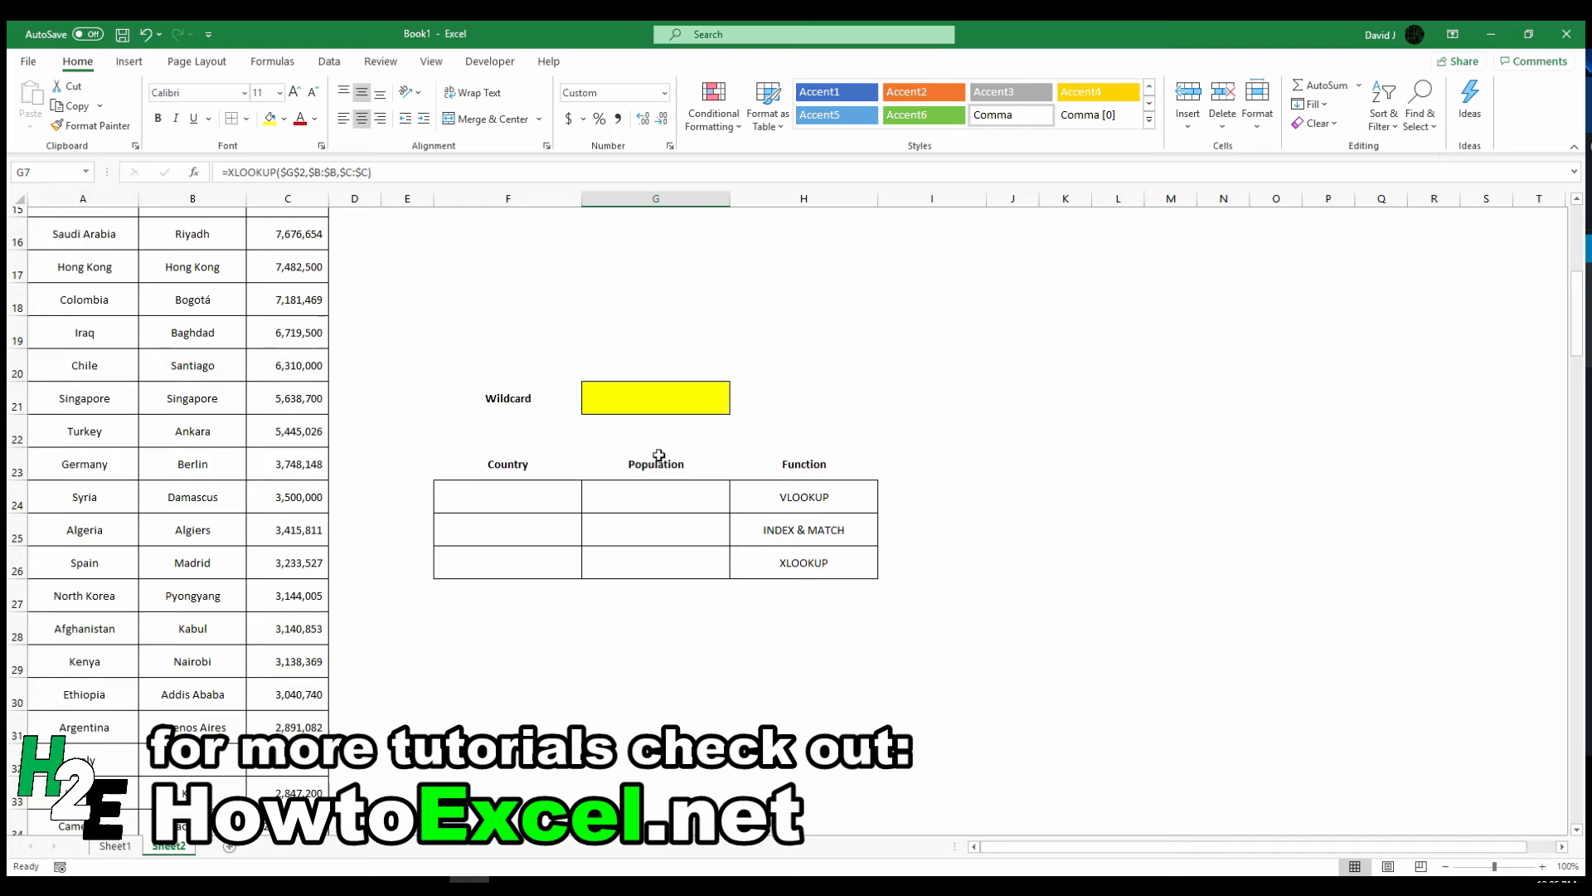
{"action": "left_click", "coordinate": [657, 381]}
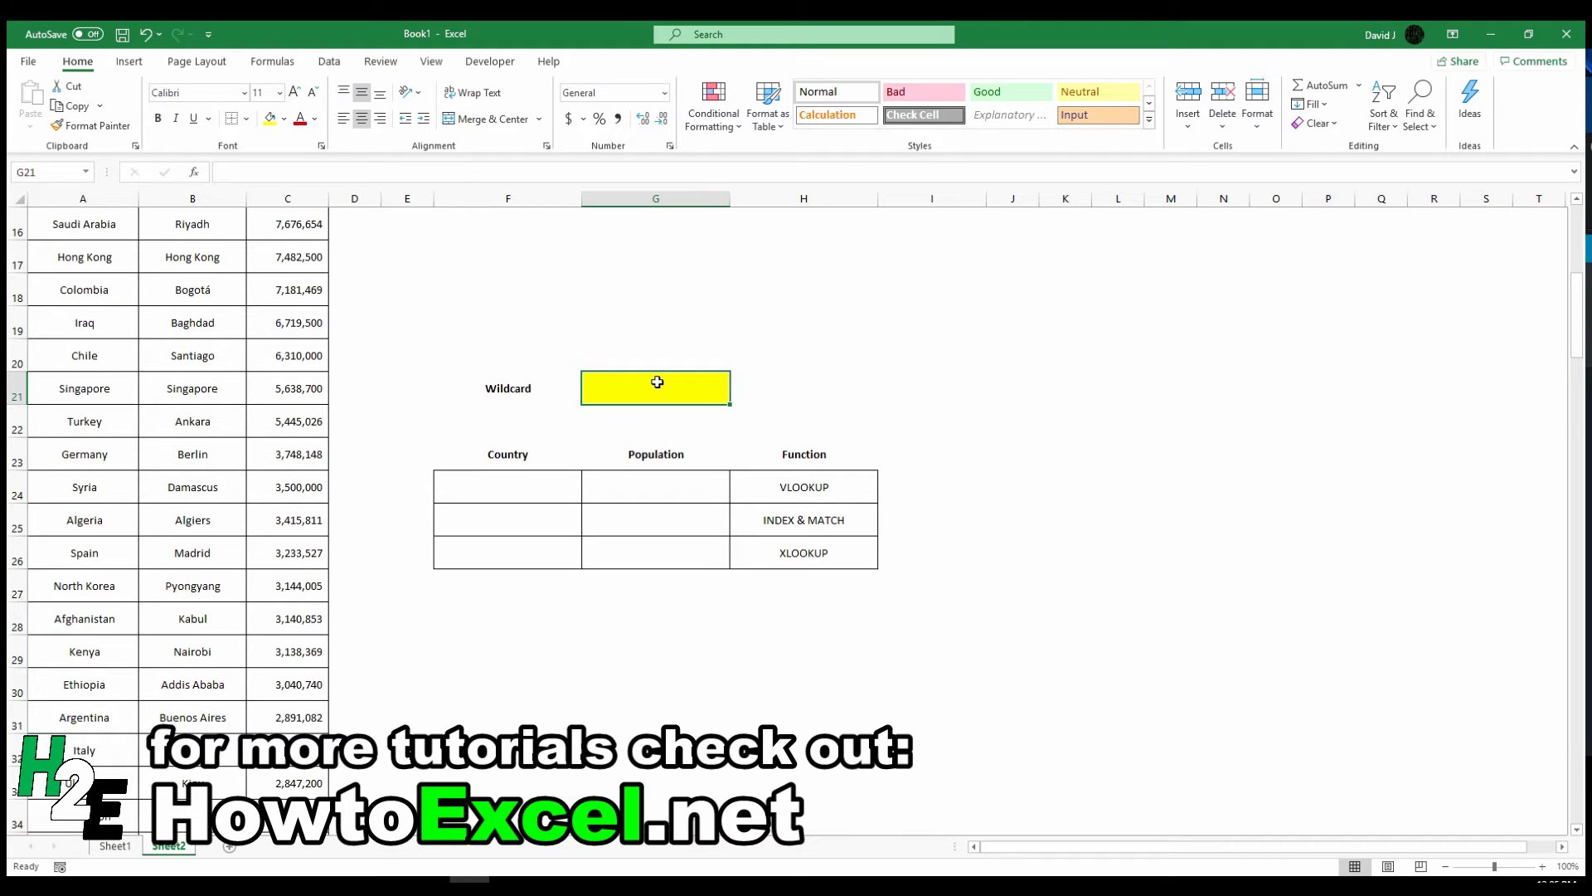
{"action": "type", "text": "Lon"}
{"action": "key", "text": "Return"}
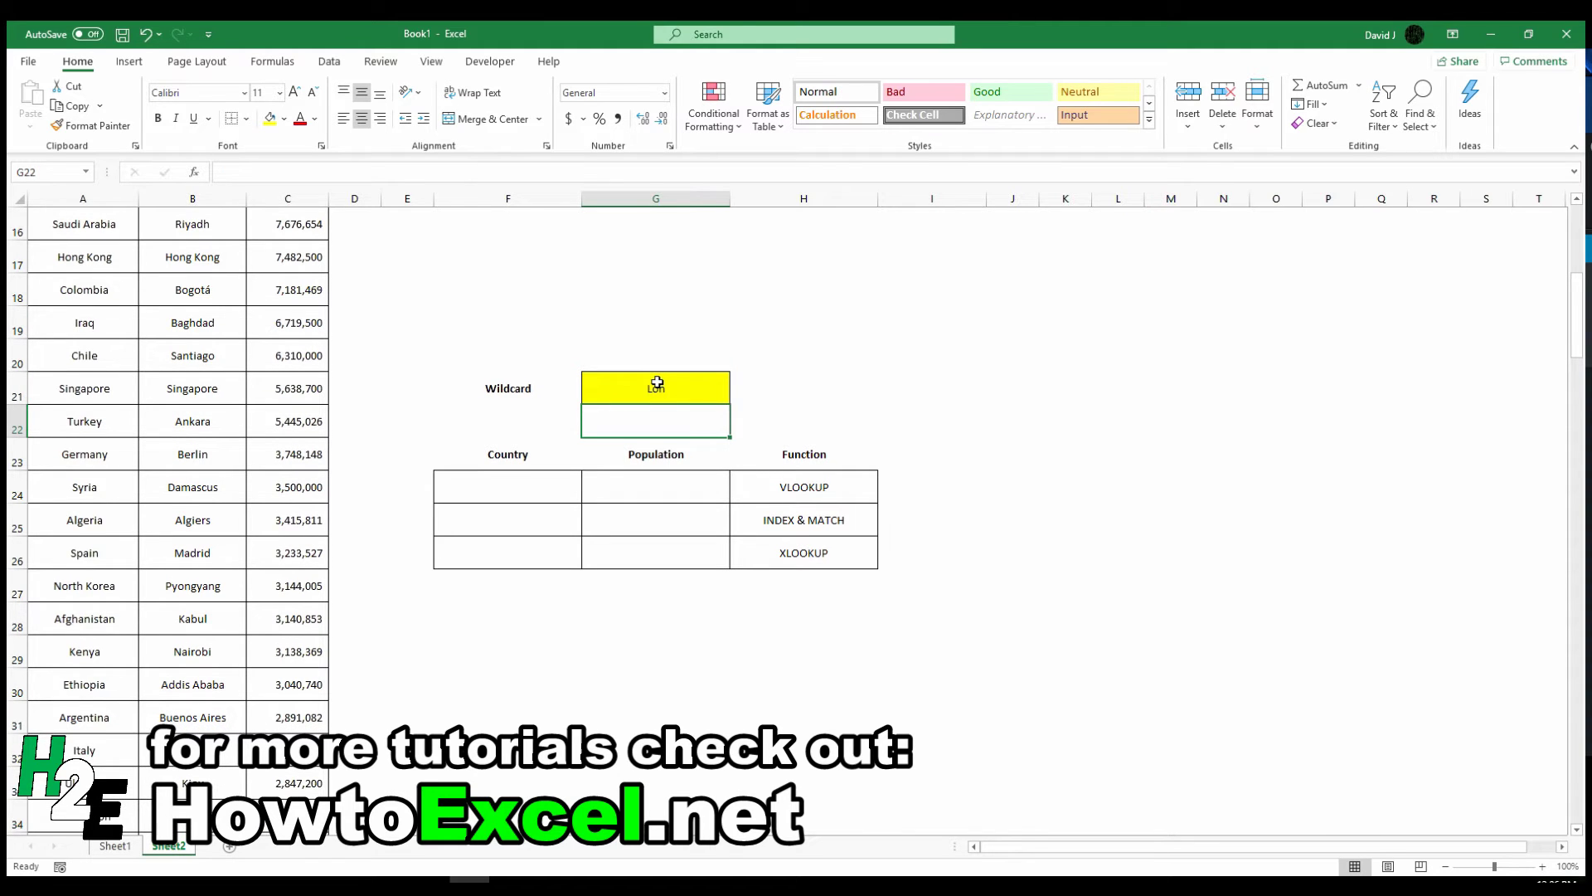
Mark the wildcard VLOOKUP Country cell F24 as N/A.
{"action": "left_click", "coordinate": [533, 501]}
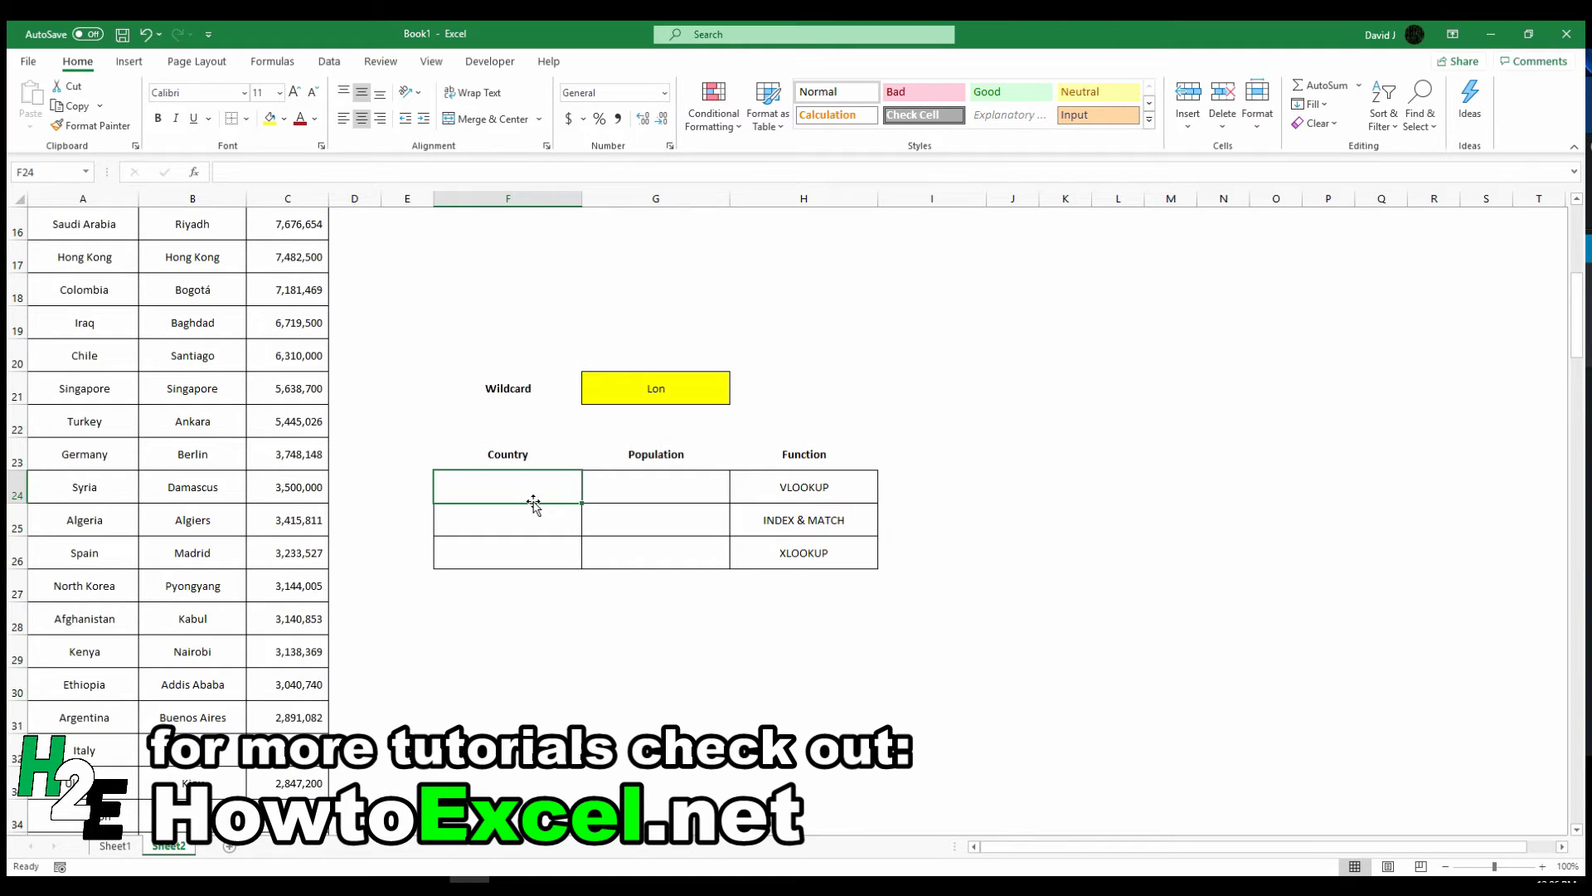
{"action": "type", "text": "N/A"}
{"action": "key", "text": "Tab"}
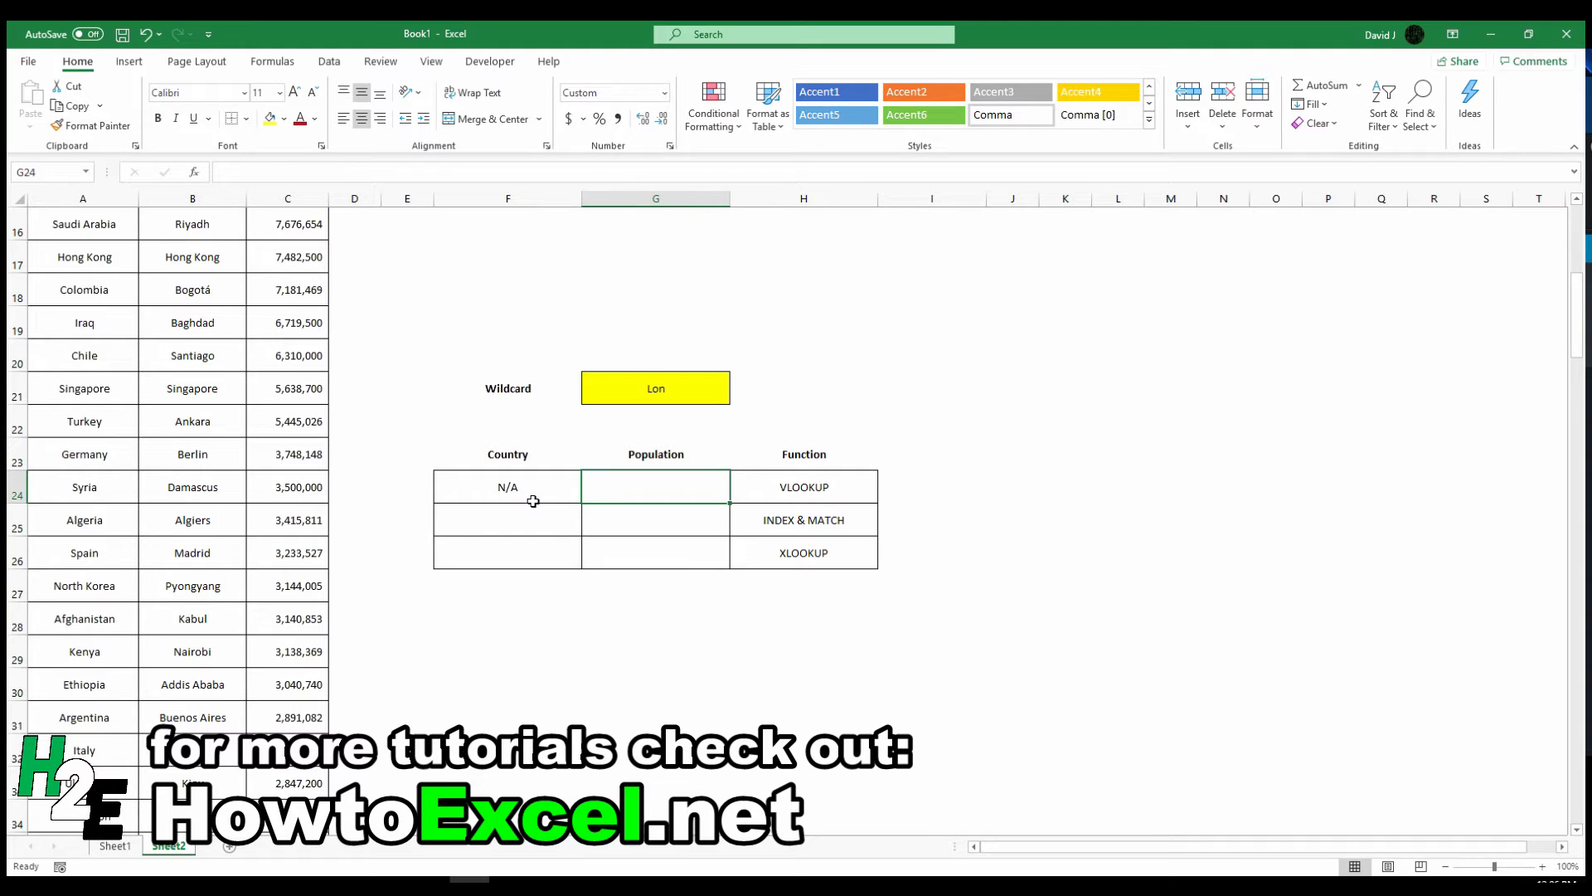
Enter an exact-match VLOOKUP on "*"&G21&"*" over B:C in G24, returning 8,908,081.
{"action": "type", "text": "=VLOOKUP("}
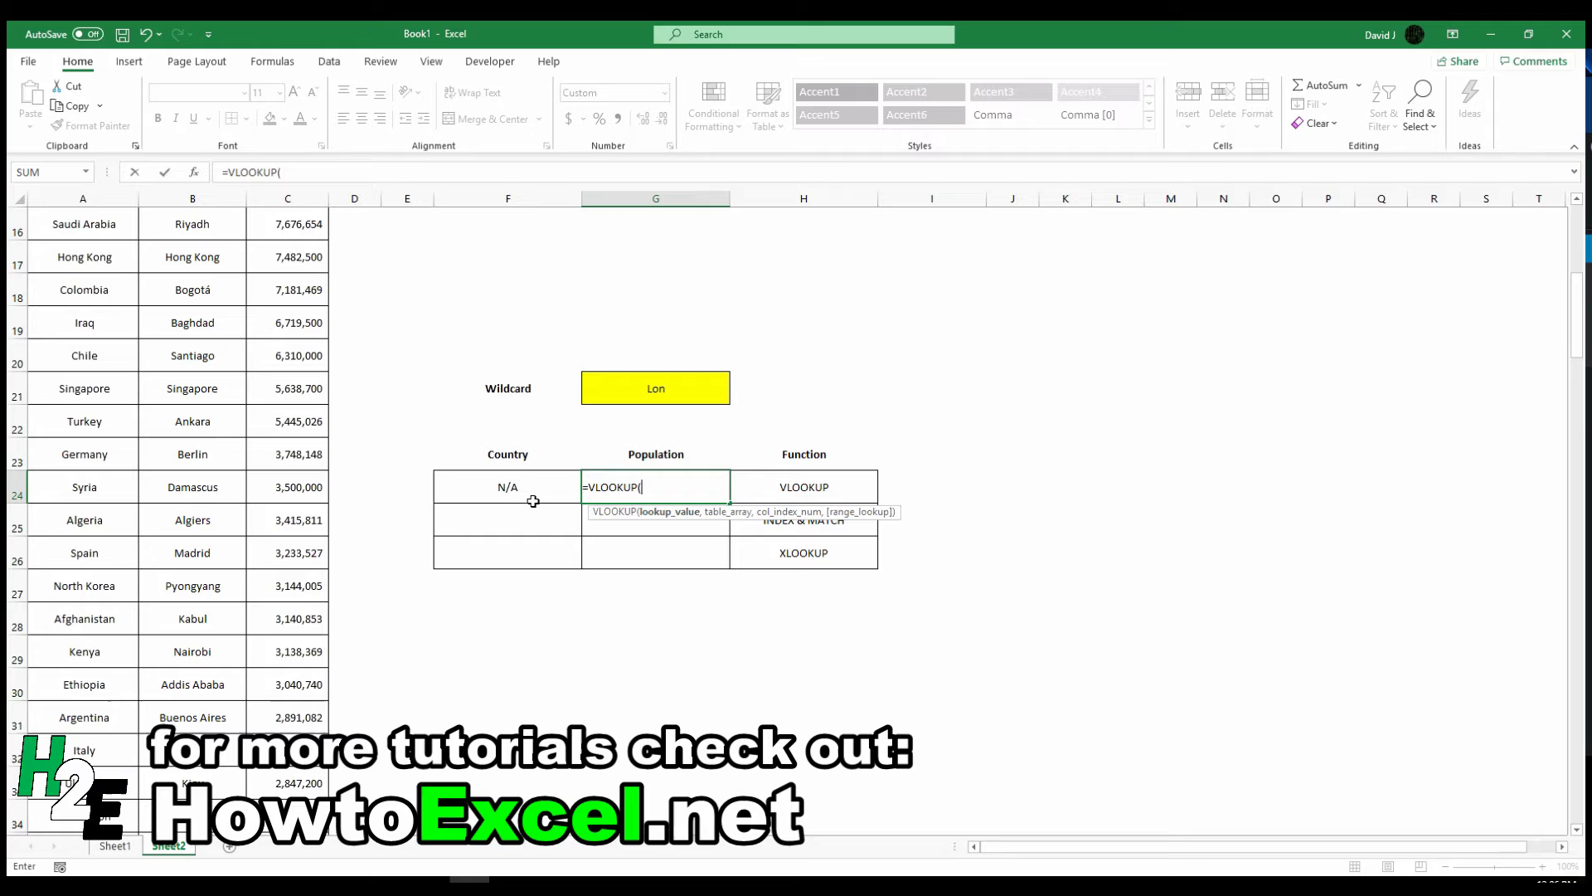
{"action": "type", "text": "\"*\"&"}
{"action": "left_click", "coordinate": [680, 394]}
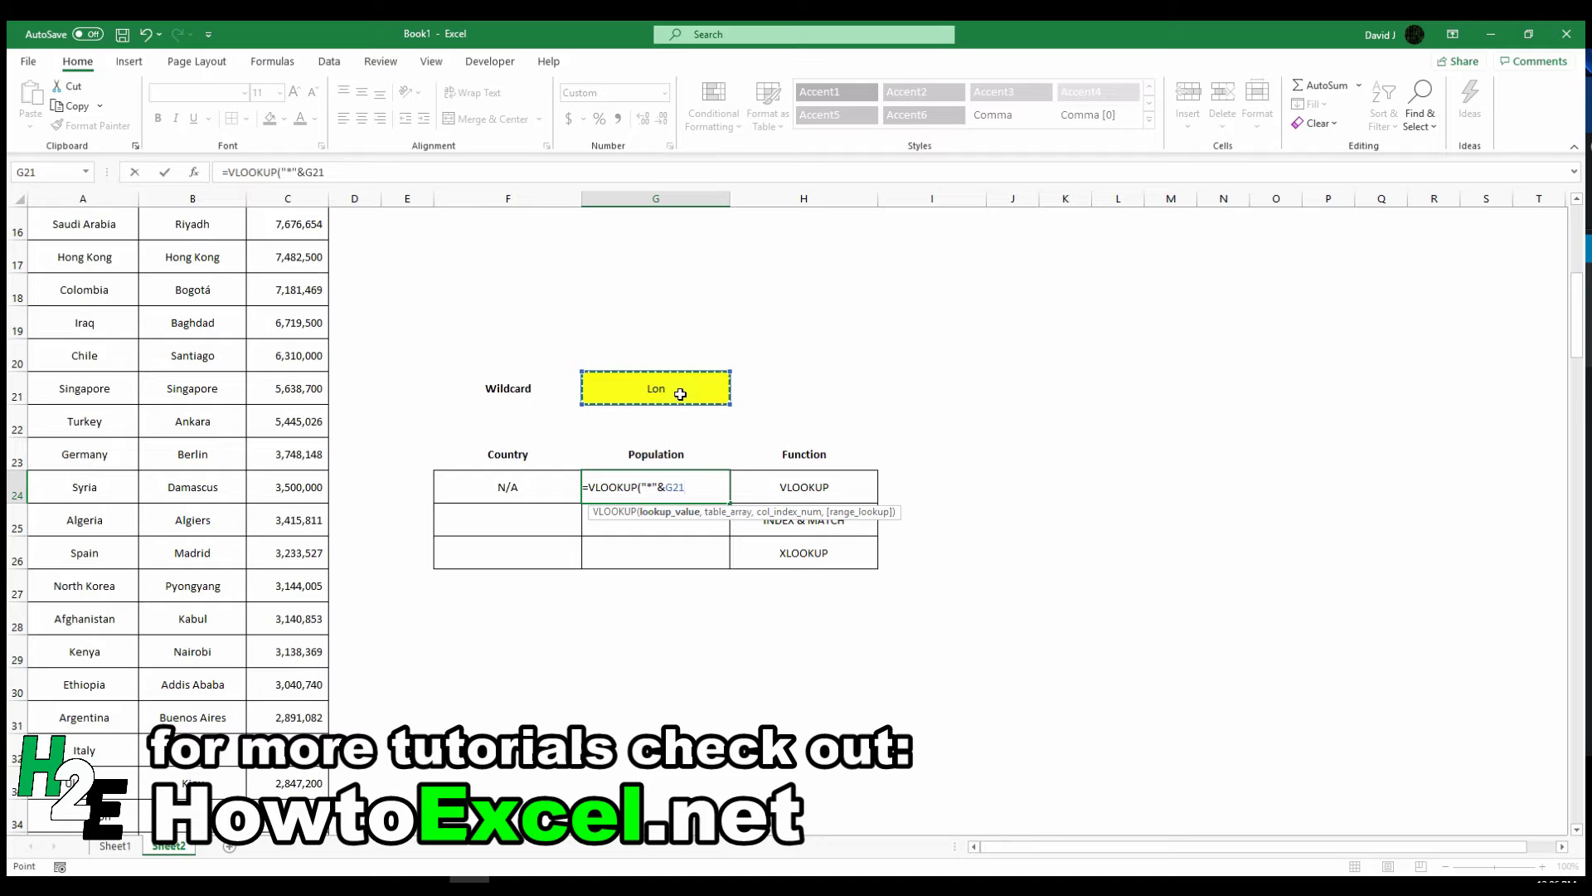
{"action": "type", "text": "&\"*"}
{"action": "type", "text": ","}
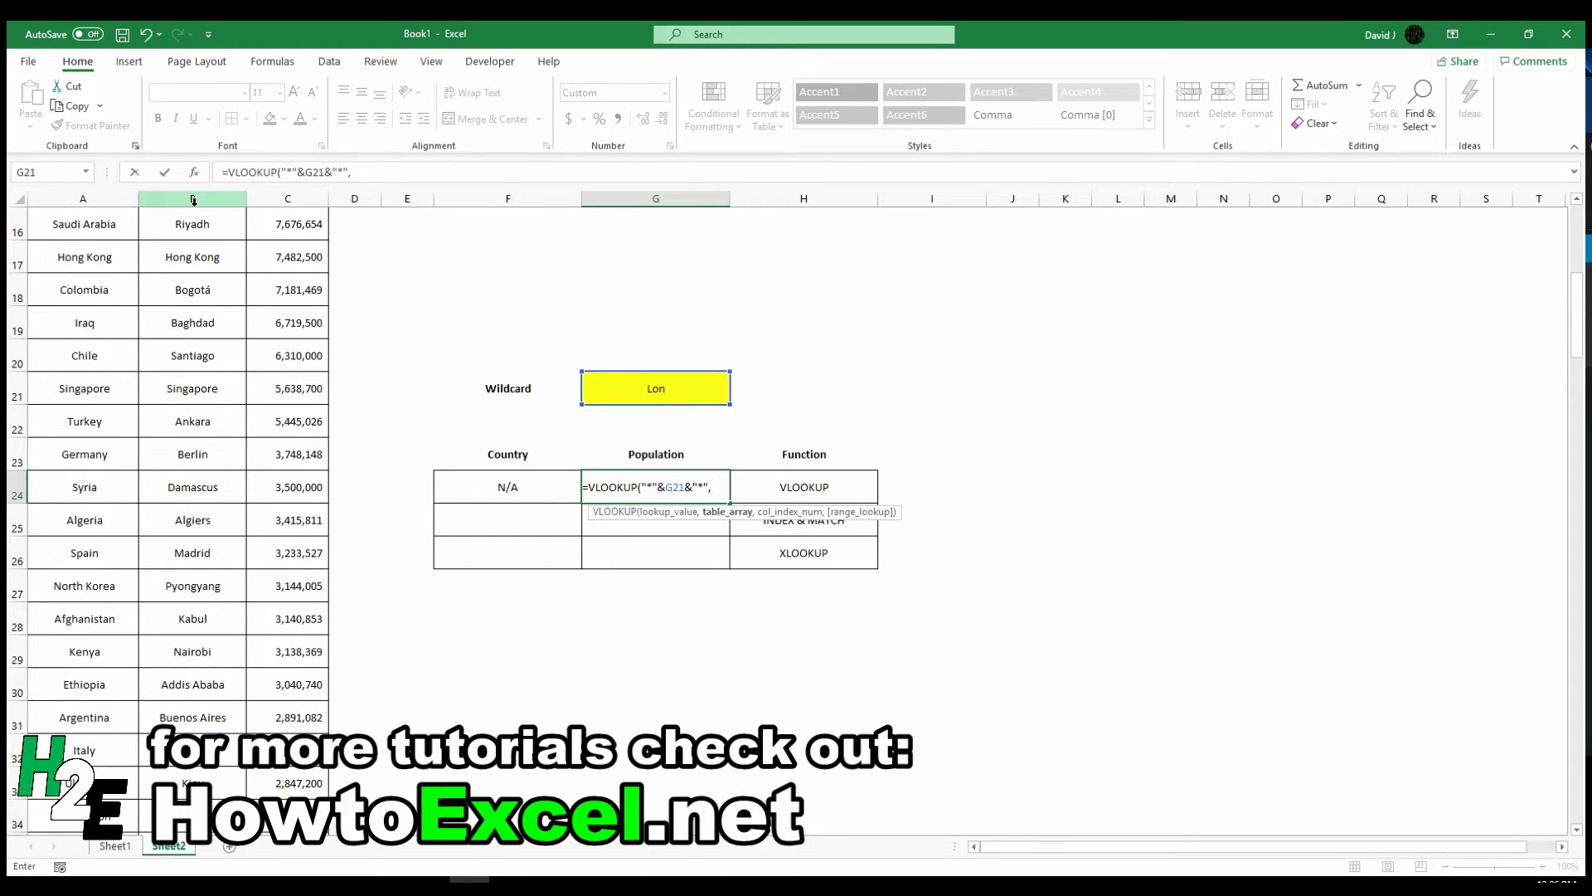
{"action": "left_click_drag", "start_coordinate": [194, 200], "coordinate": [282, 189]}
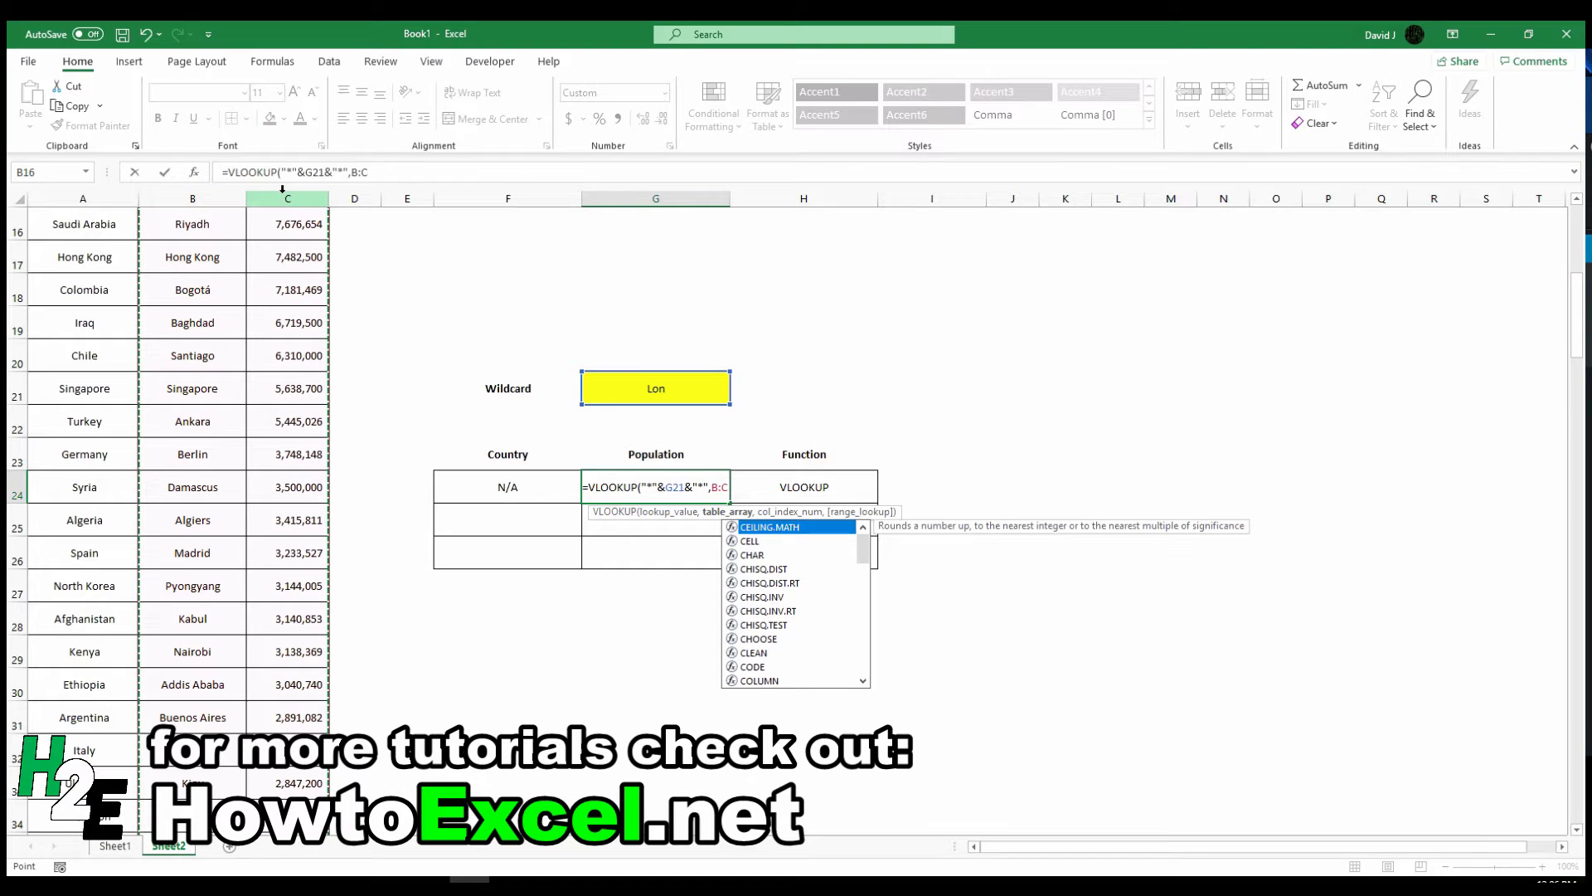
{"action": "type", "text": ",2,0)"}
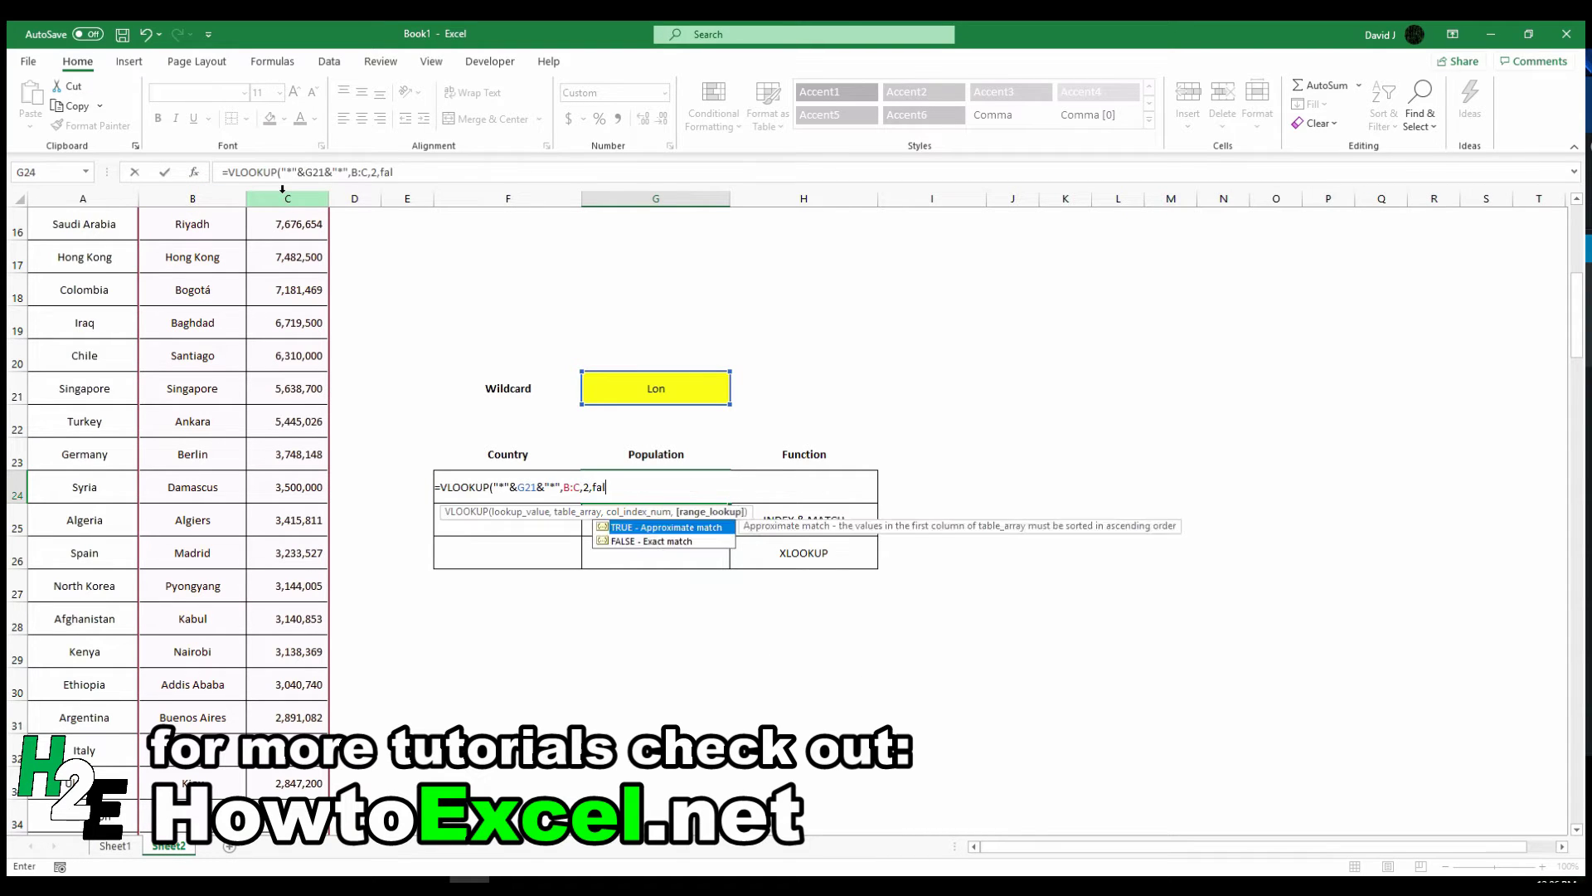
{"action": "key", "text": "Return"}
{"action": "key", "text": "Left"}
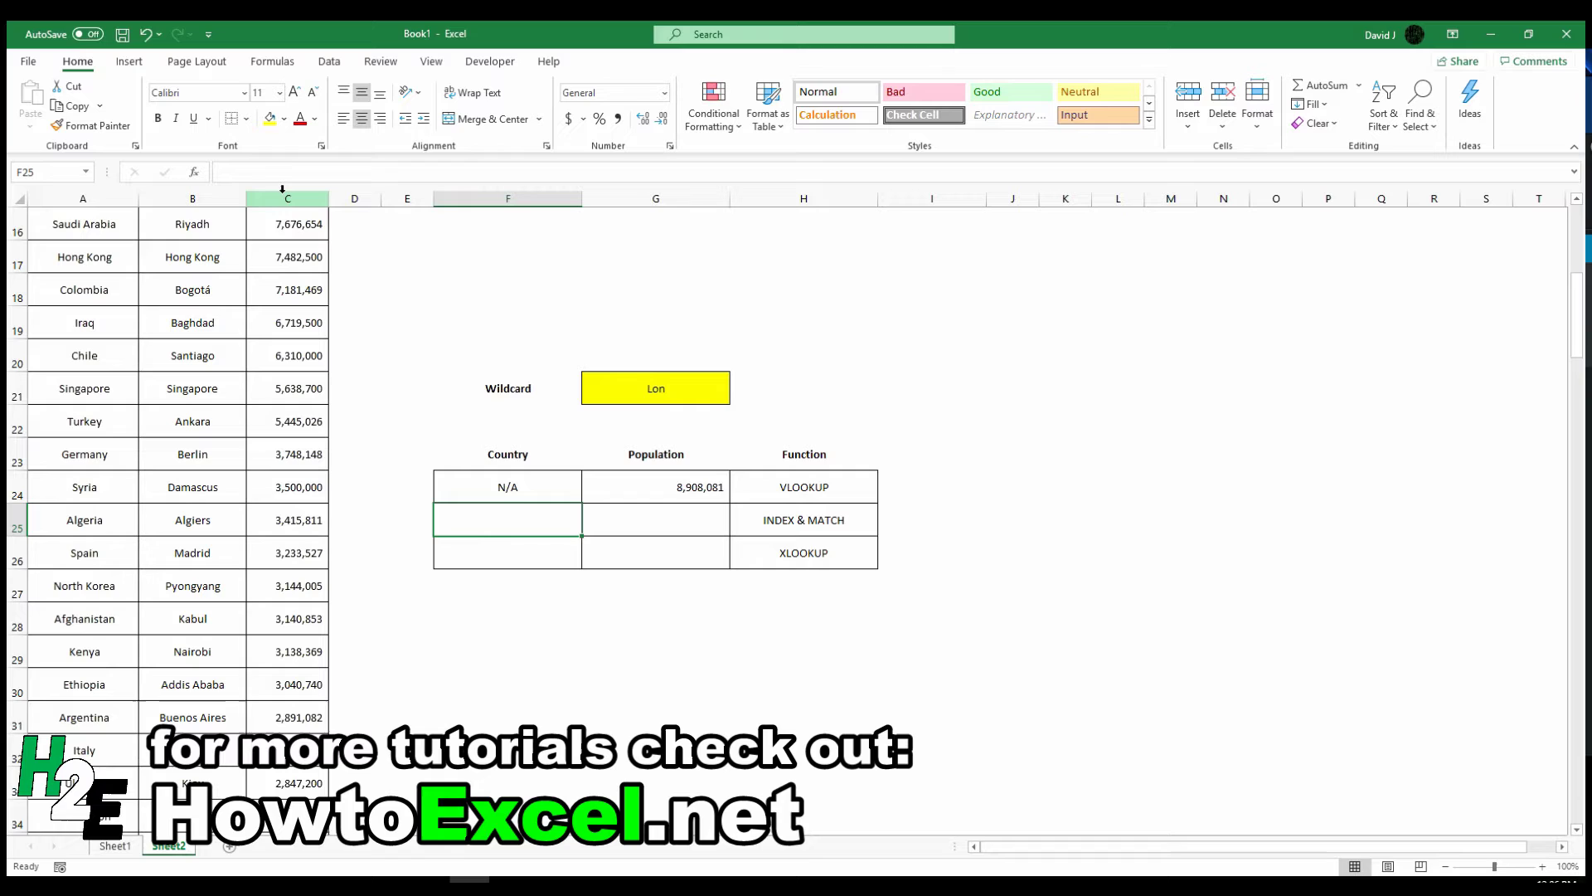
{"action": "key", "text": "Right"}
{"action": "key", "text": "Up"}
{"action": "key", "text": "Up"}
{"action": "key", "text": "Up"}
{"action": "key", "text": "Up"}
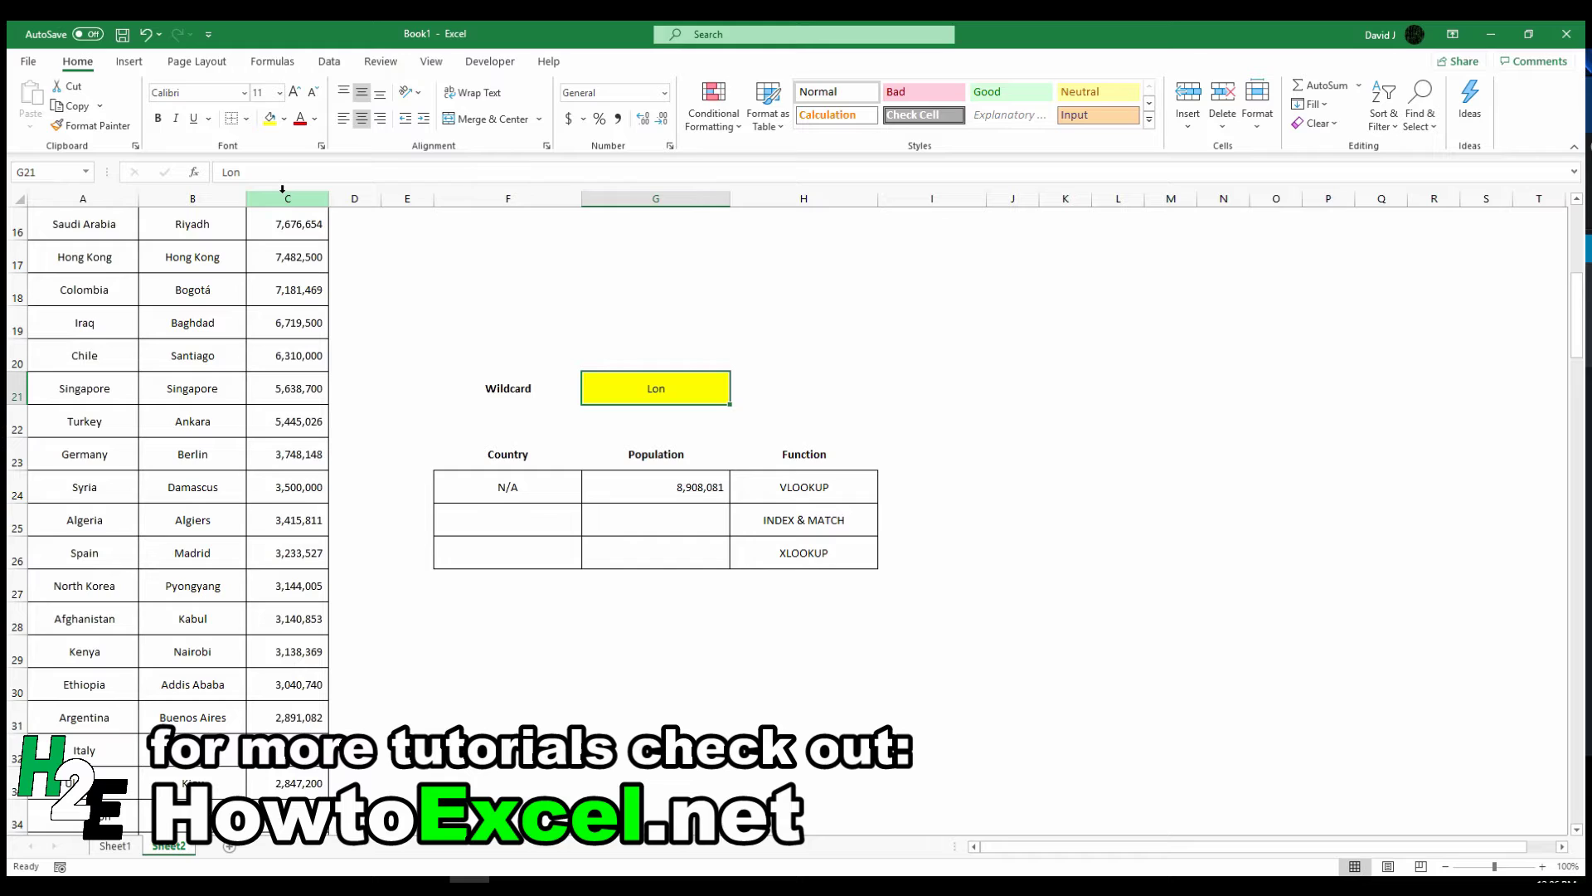
{"action": "type", "text": "ond"}
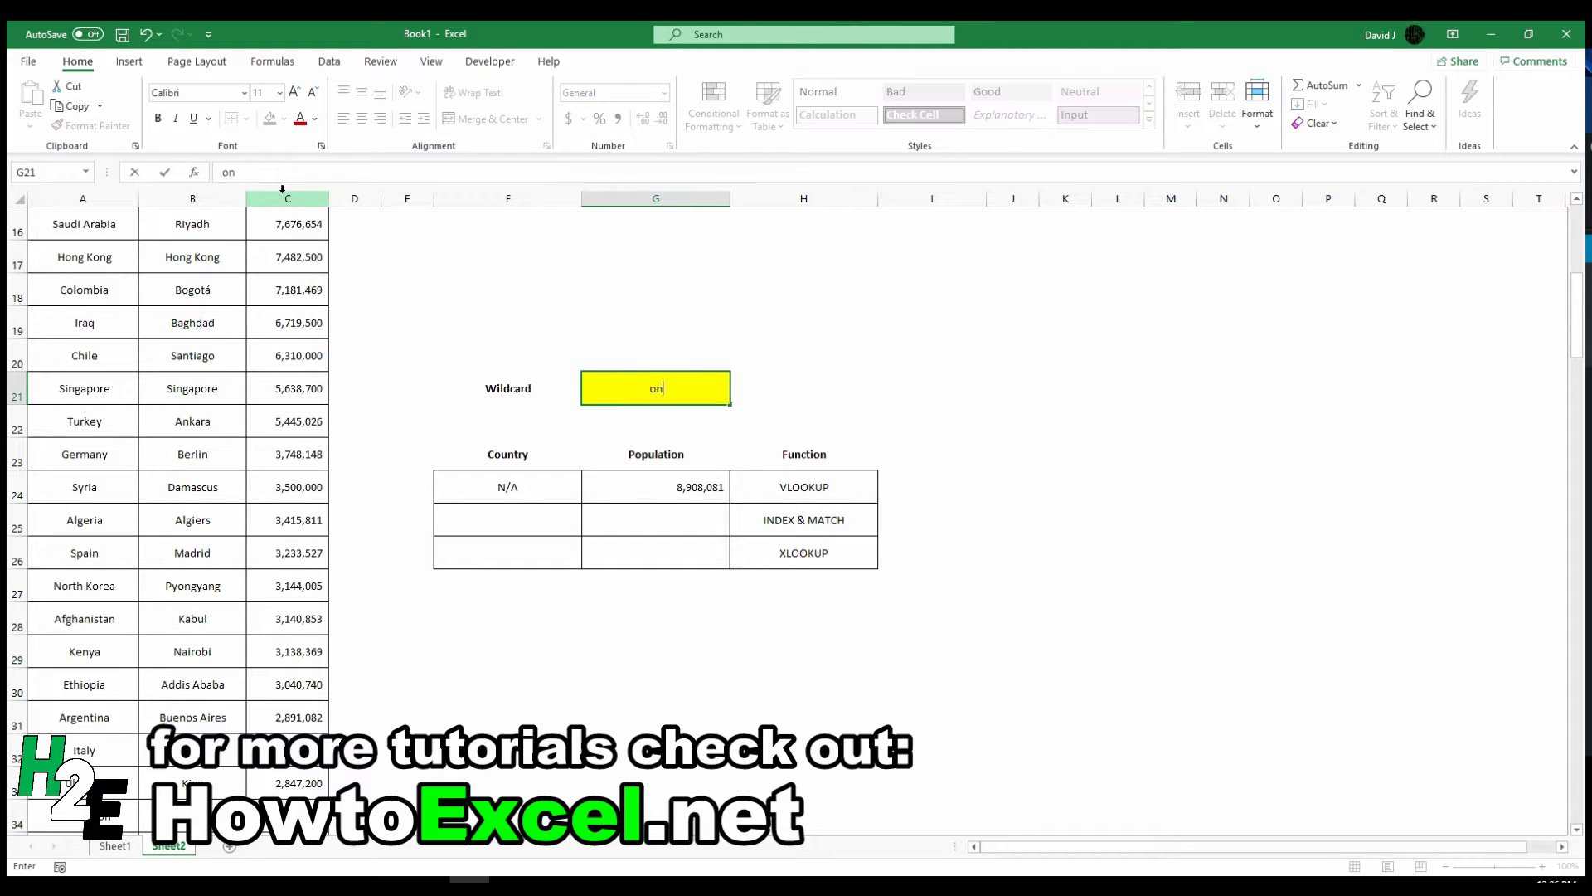
{"action": "key", "text": "Return"}
{"action": "key", "text": "Up"}
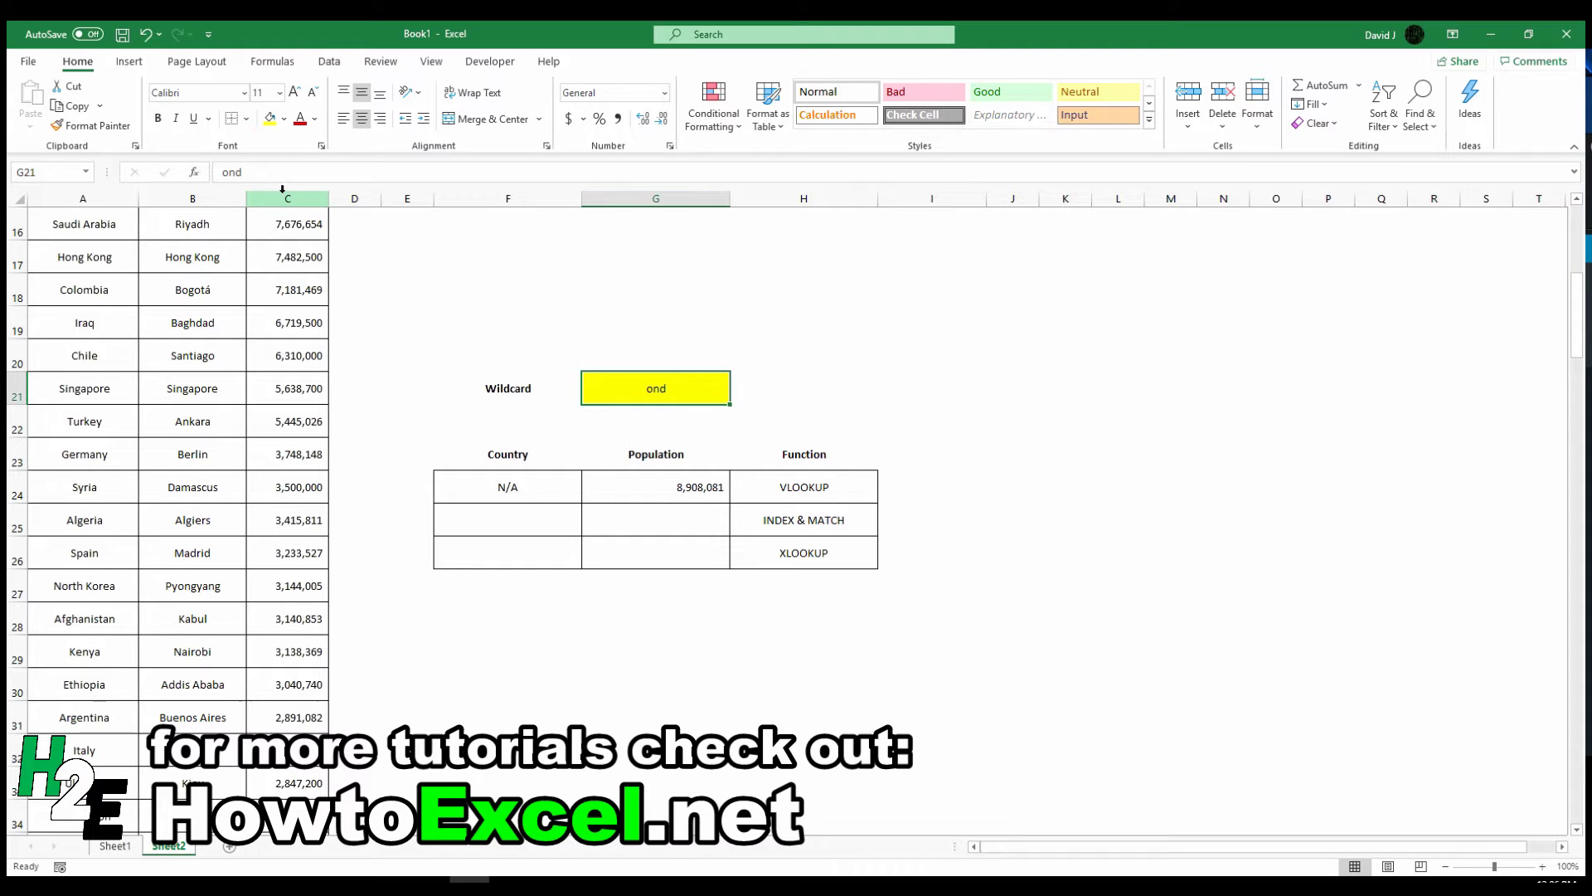
{"action": "type", "text": "o"}
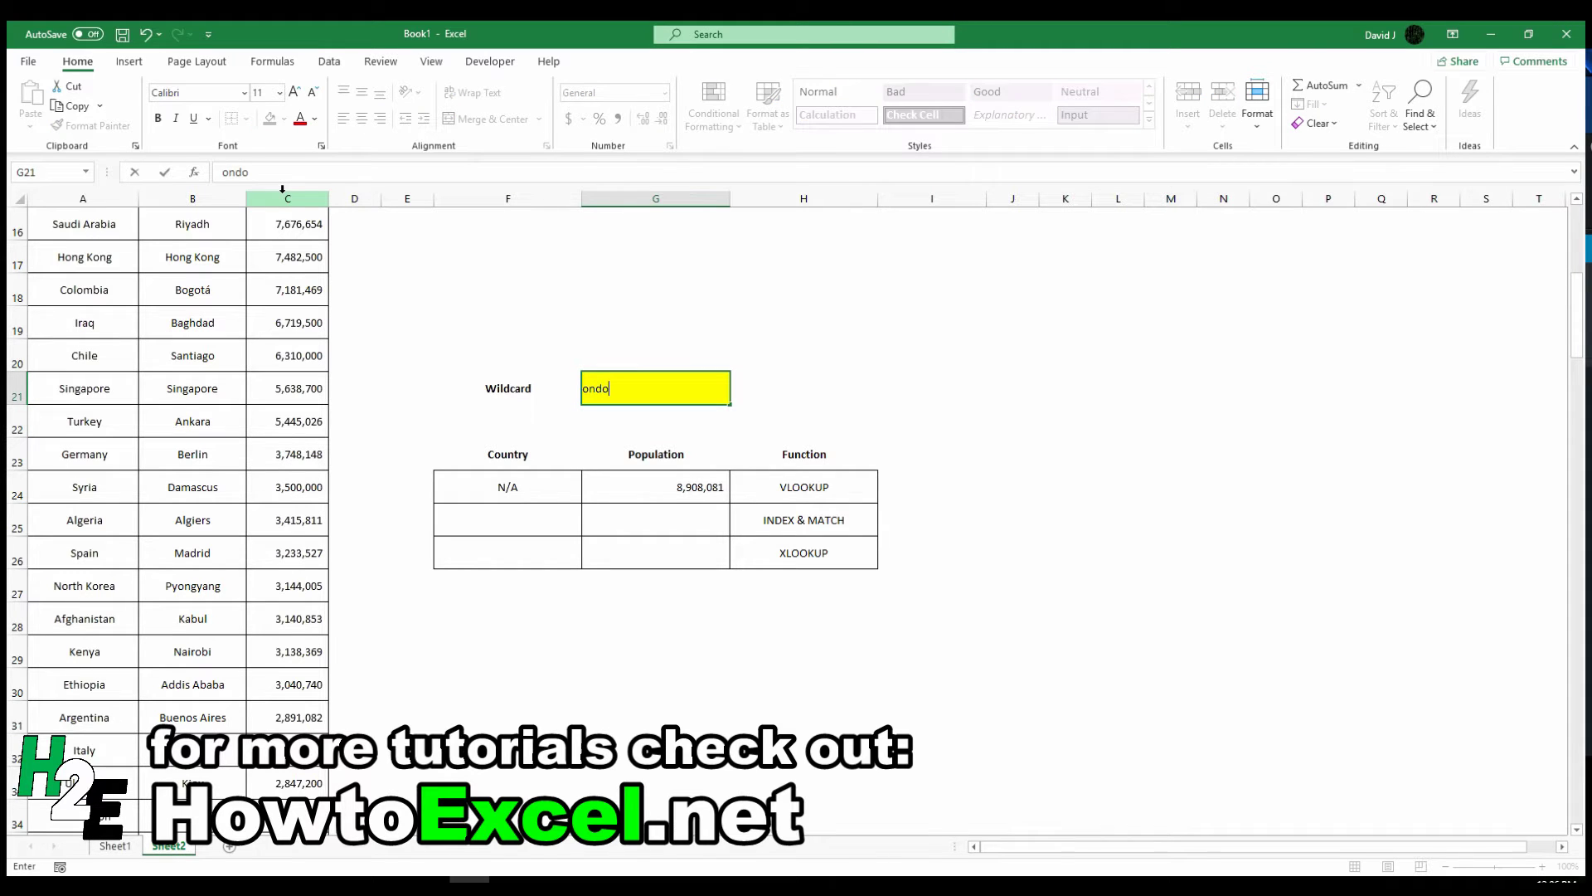
{"action": "key", "text": "Return"}
{"action": "key", "text": "Up"}
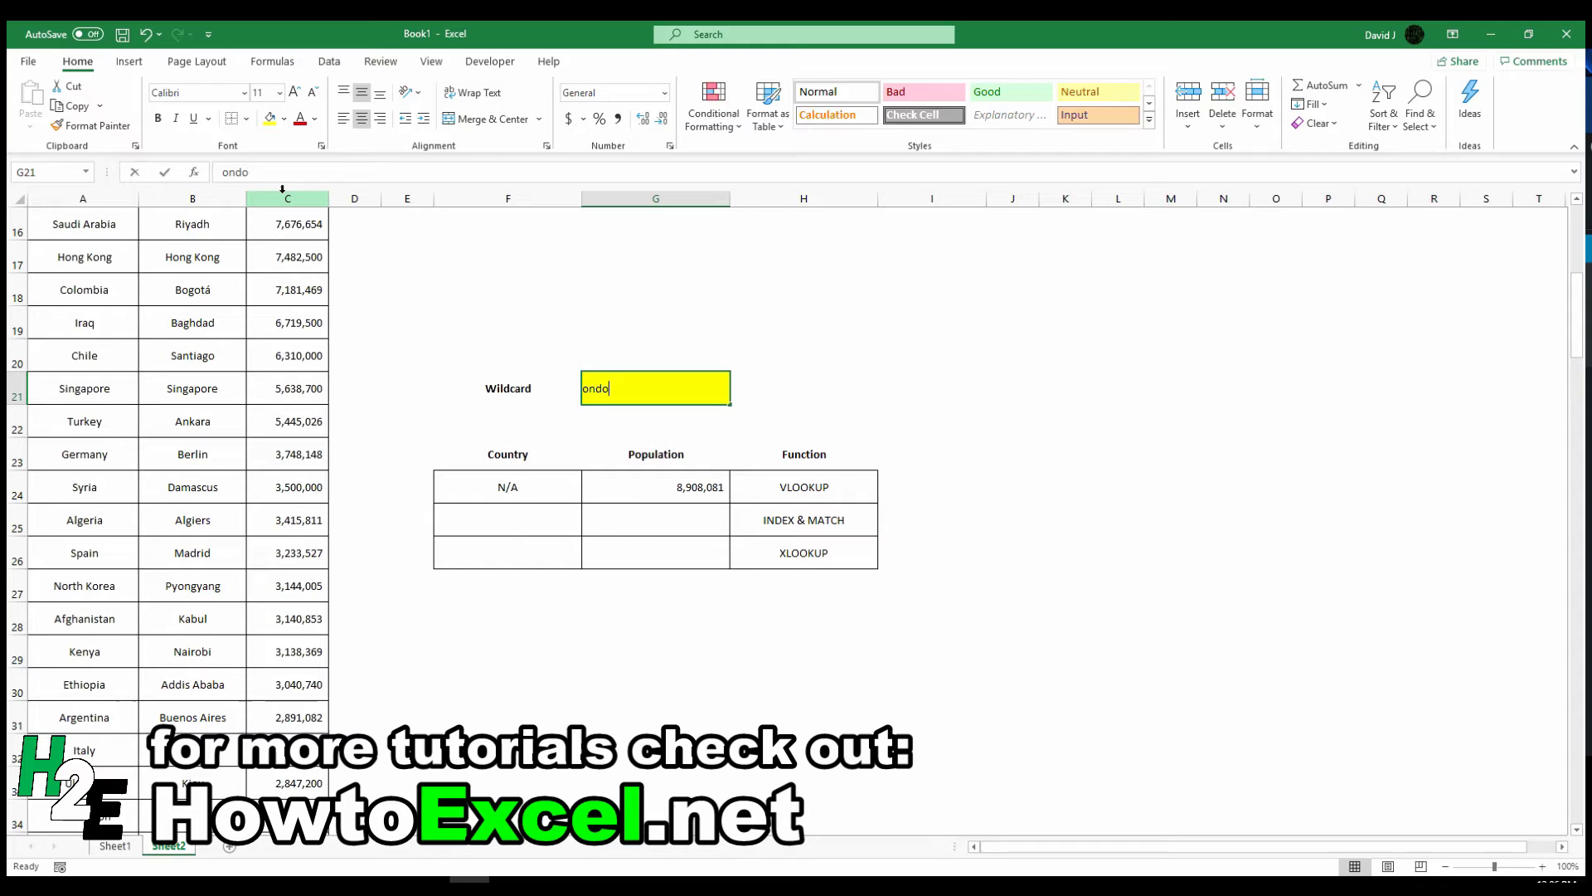
{"action": "type", "text": "don"}
{"action": "key", "text": "Return"}
{"action": "key", "text": "Up"}
{"action": "type", "text": "Lon"}
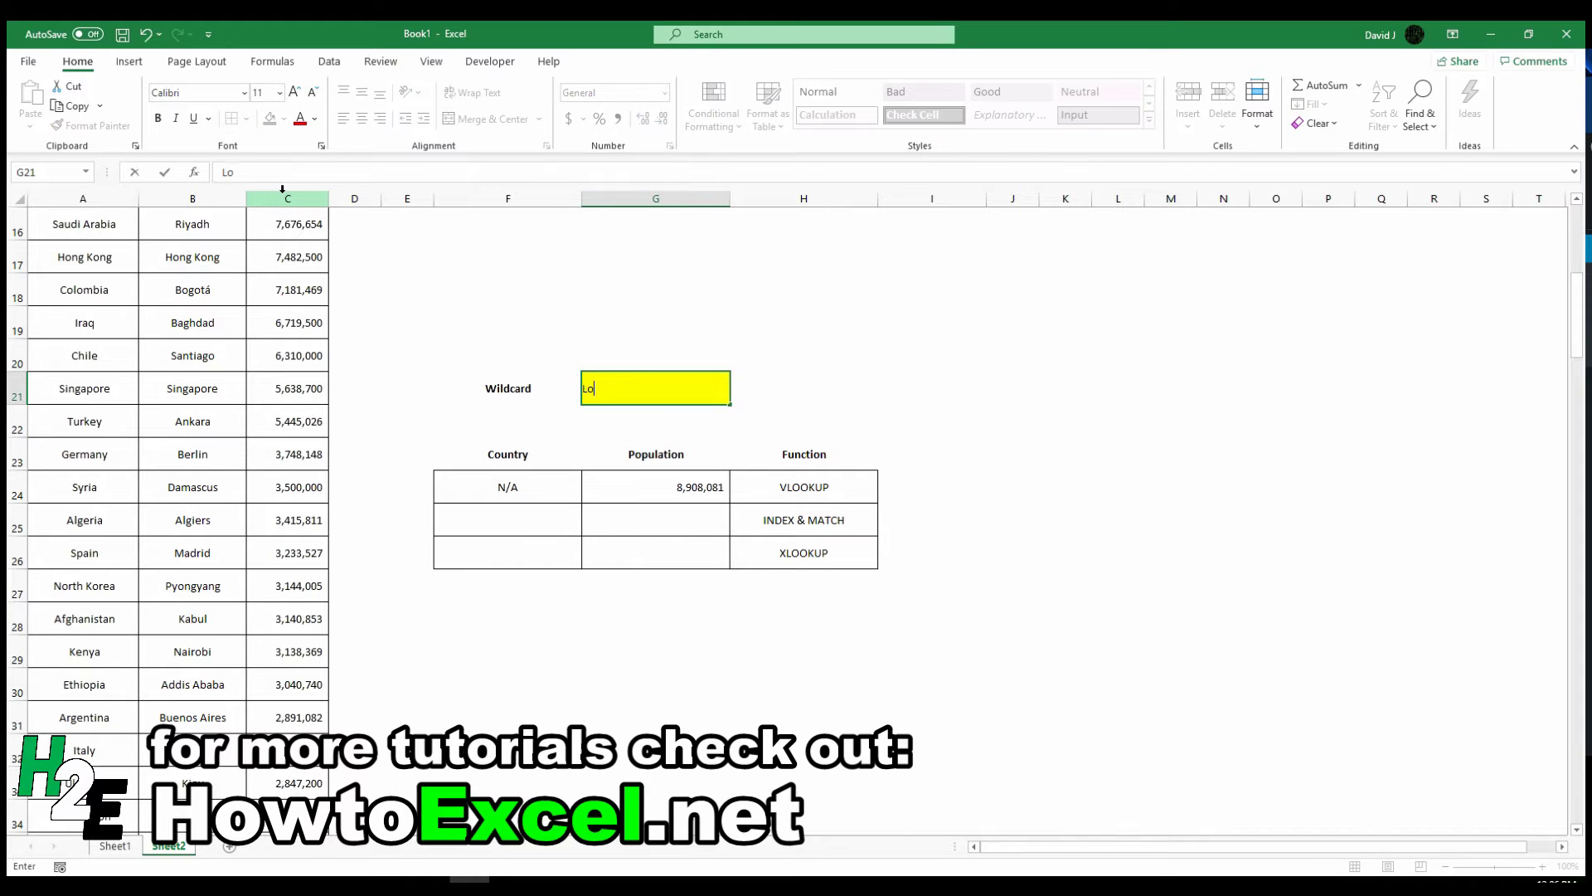
{"action": "key", "text": "Return"}
{"action": "key", "text": "Down"}
{"action": "key", "text": "Down"}
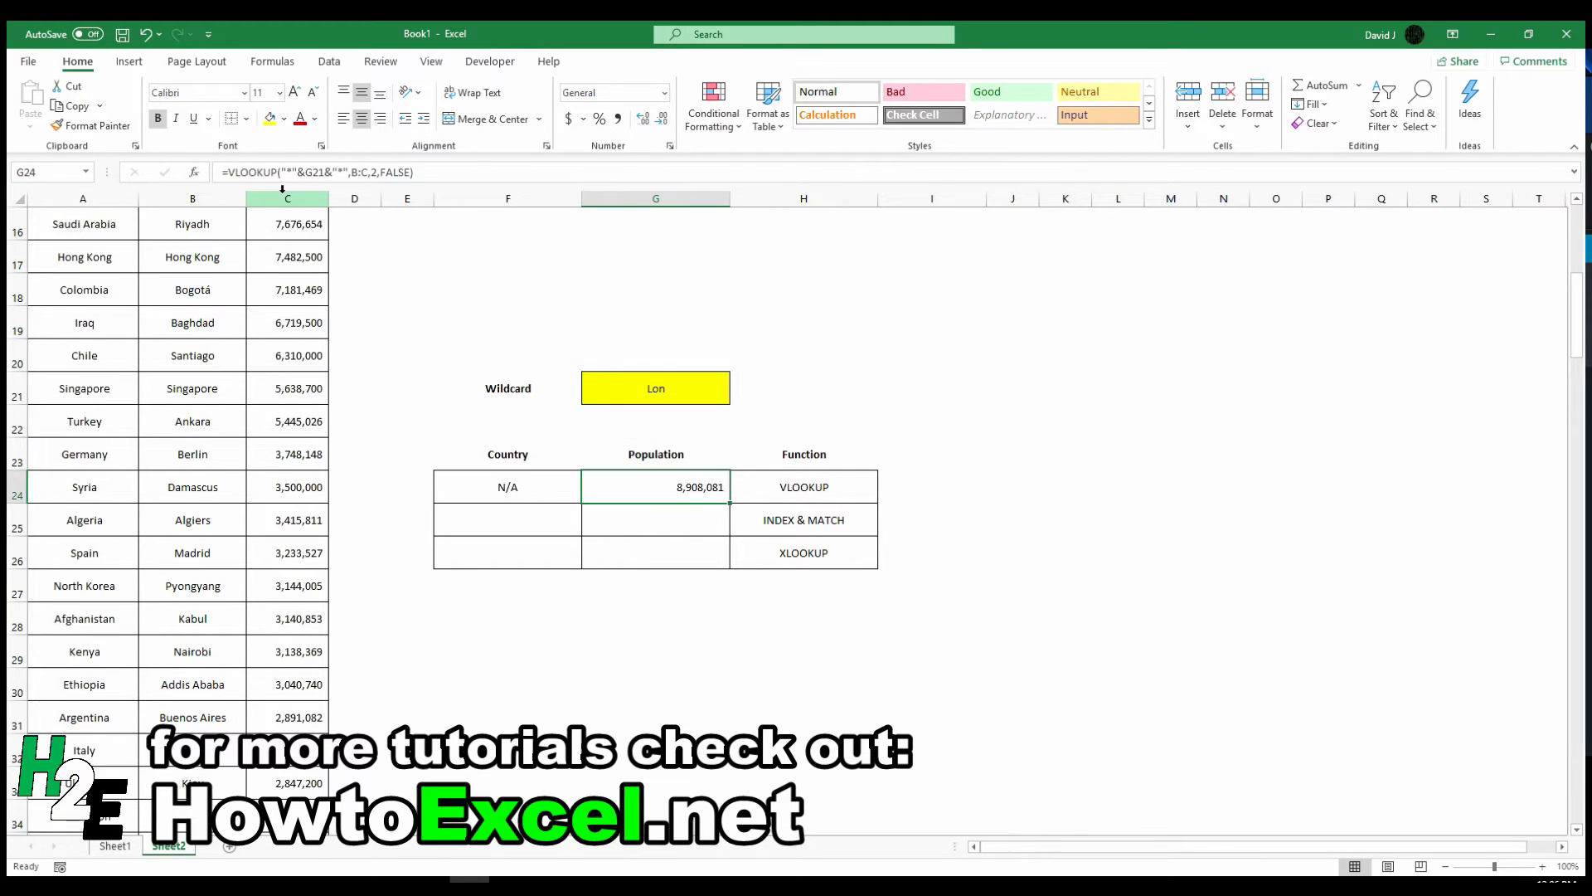
{"action": "key", "text": "Down"}
{"action": "key", "text": "Left"}
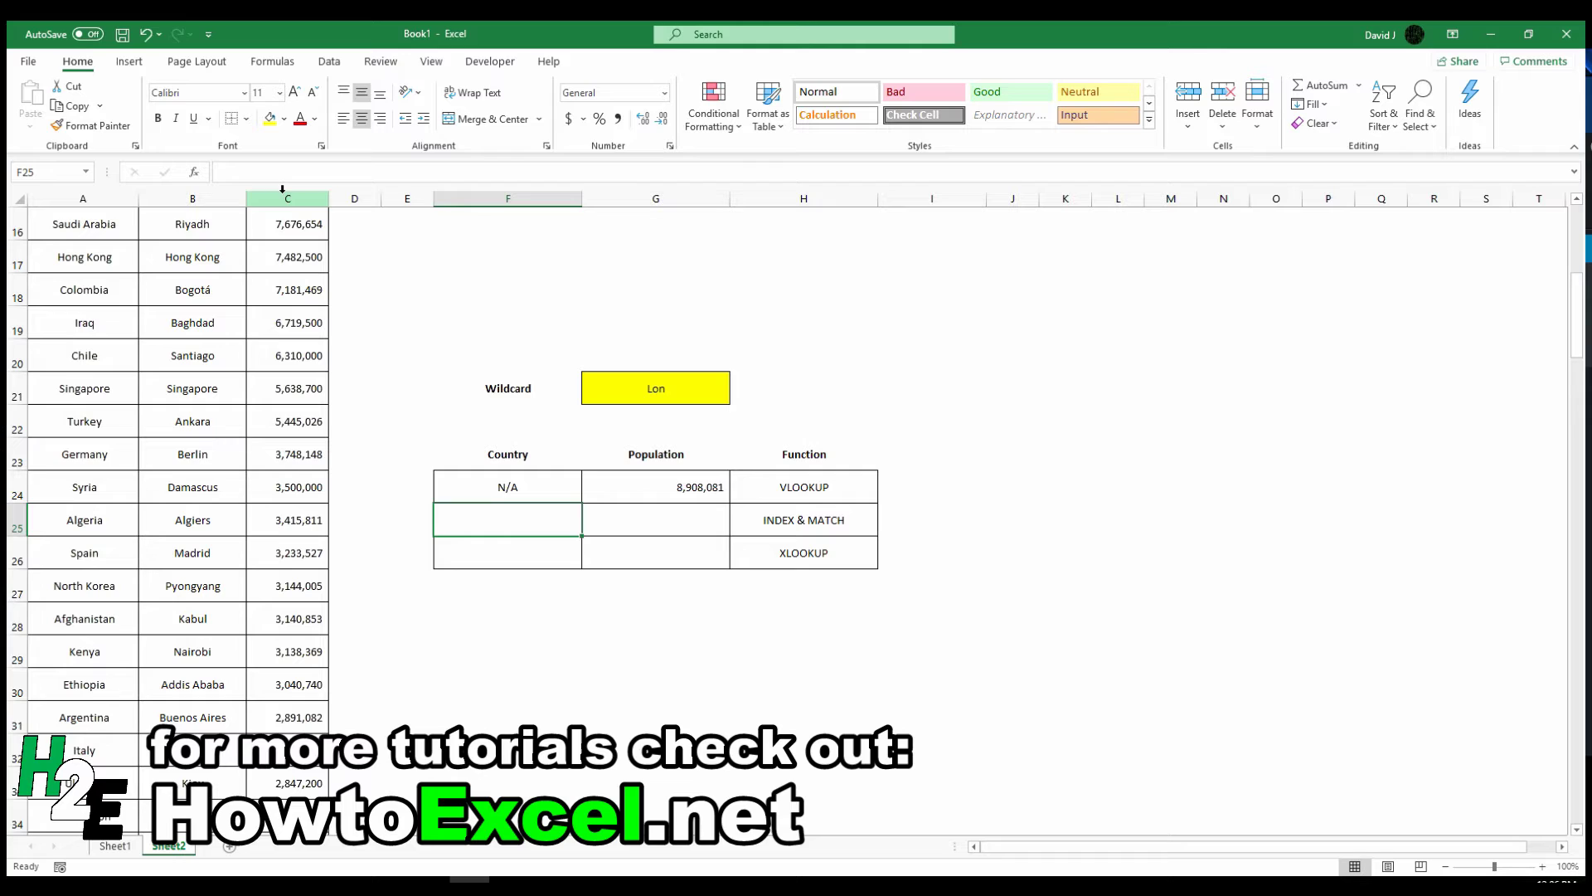
Enter =INDEX(A:A,MATCH("*"&G21&"*",B:B,0),1) in F25, returning United Kingdom.
{"action": "type", "text": "=index("}
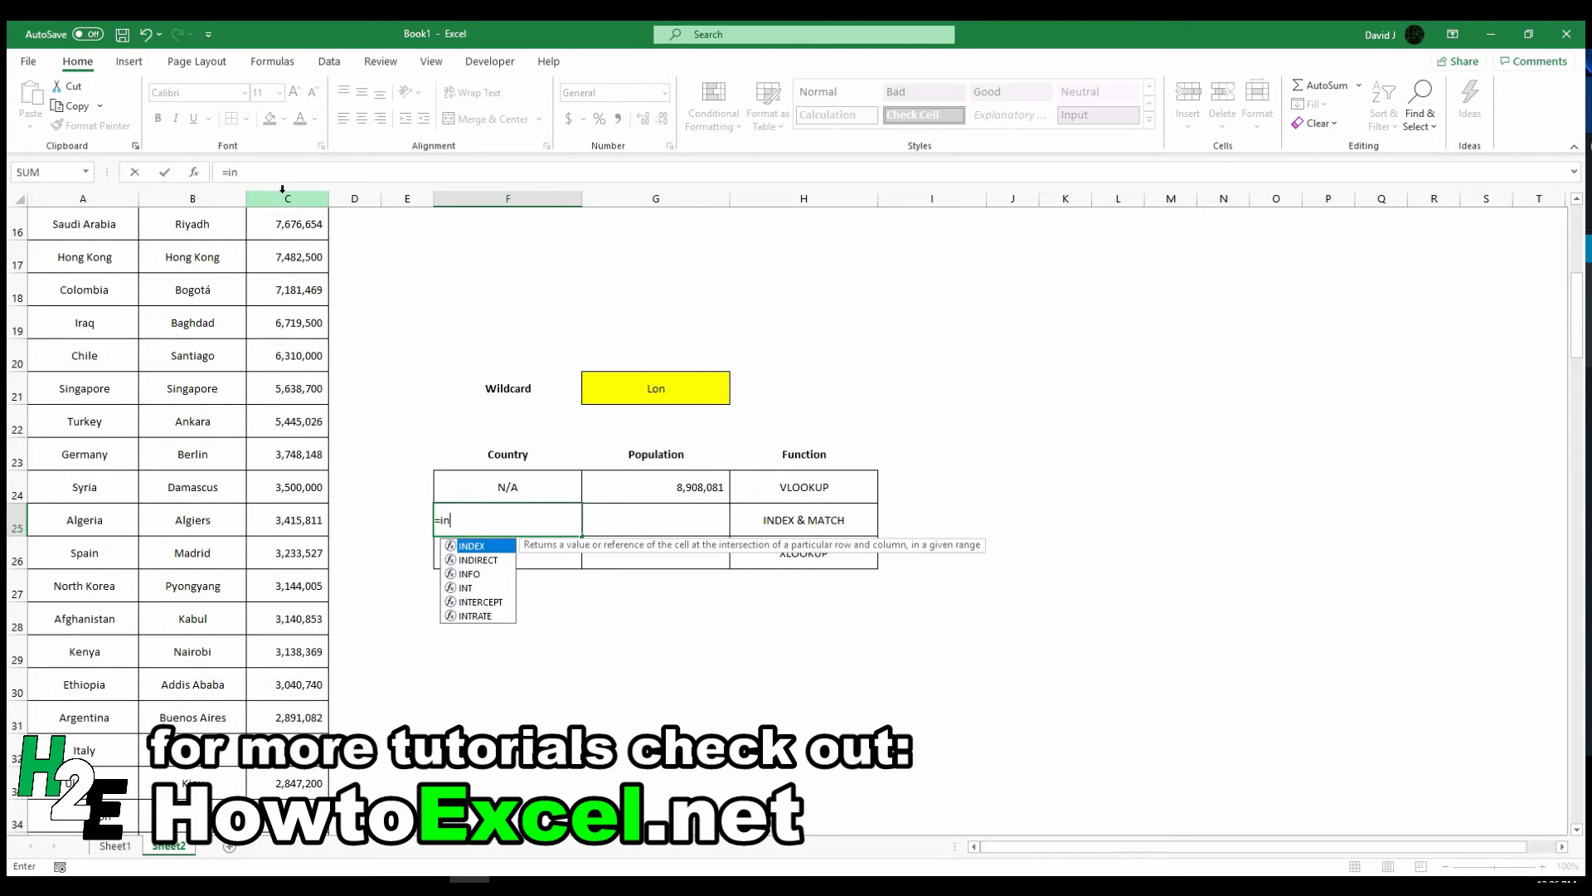
{"action": "left_click", "coordinate": [102, 198]}
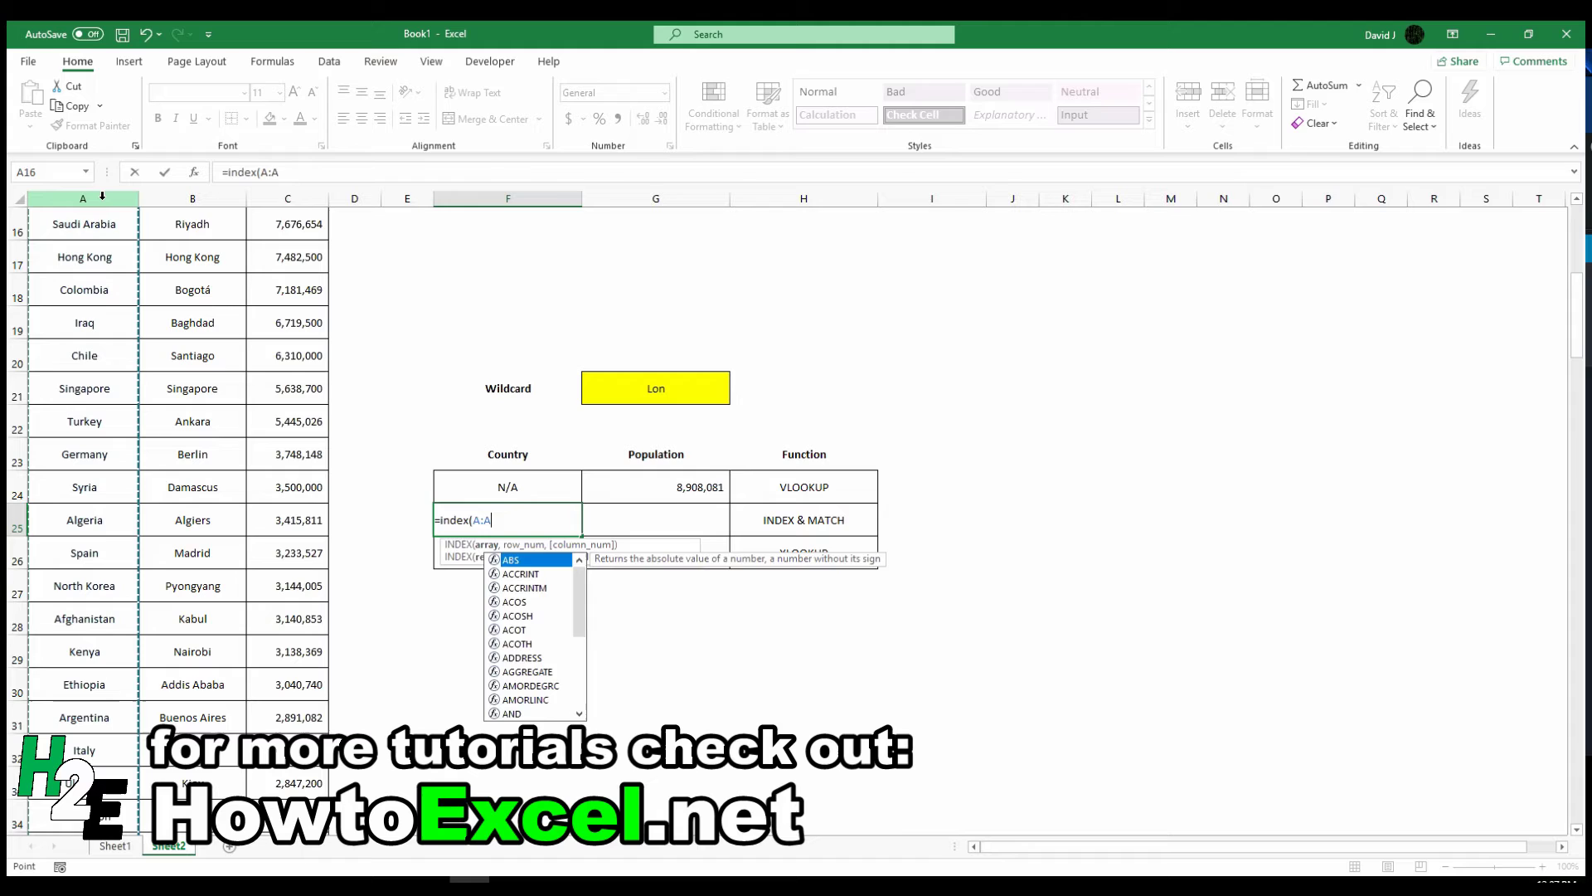
{"action": "type", "text": ",match("}
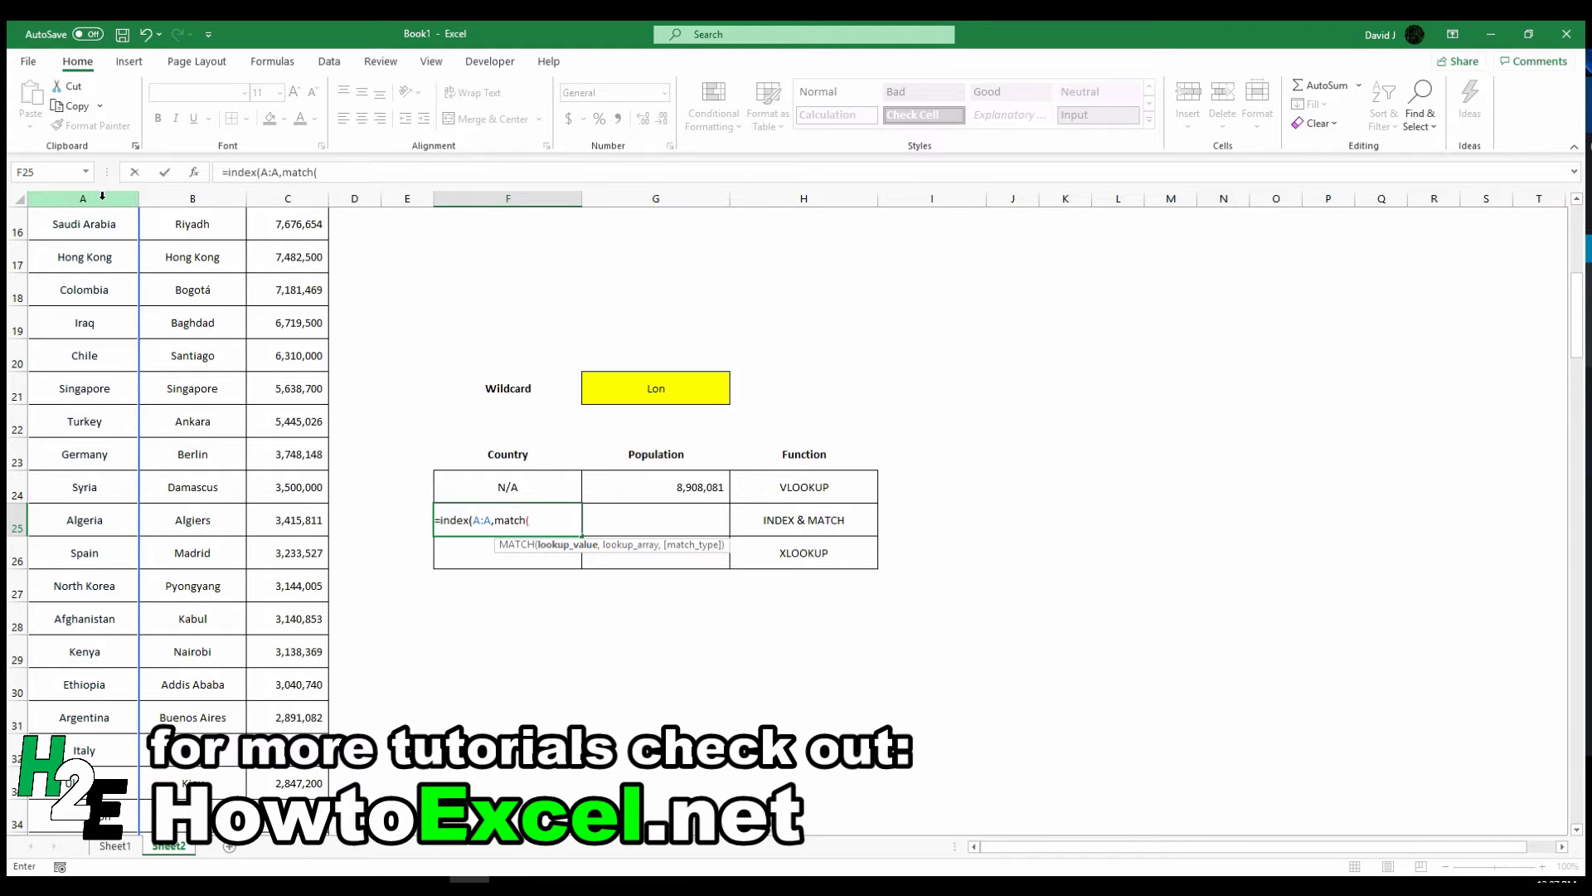
{"action": "type", "text": "\"*\"&"}
{"action": "left_click", "coordinate": [657, 388]}
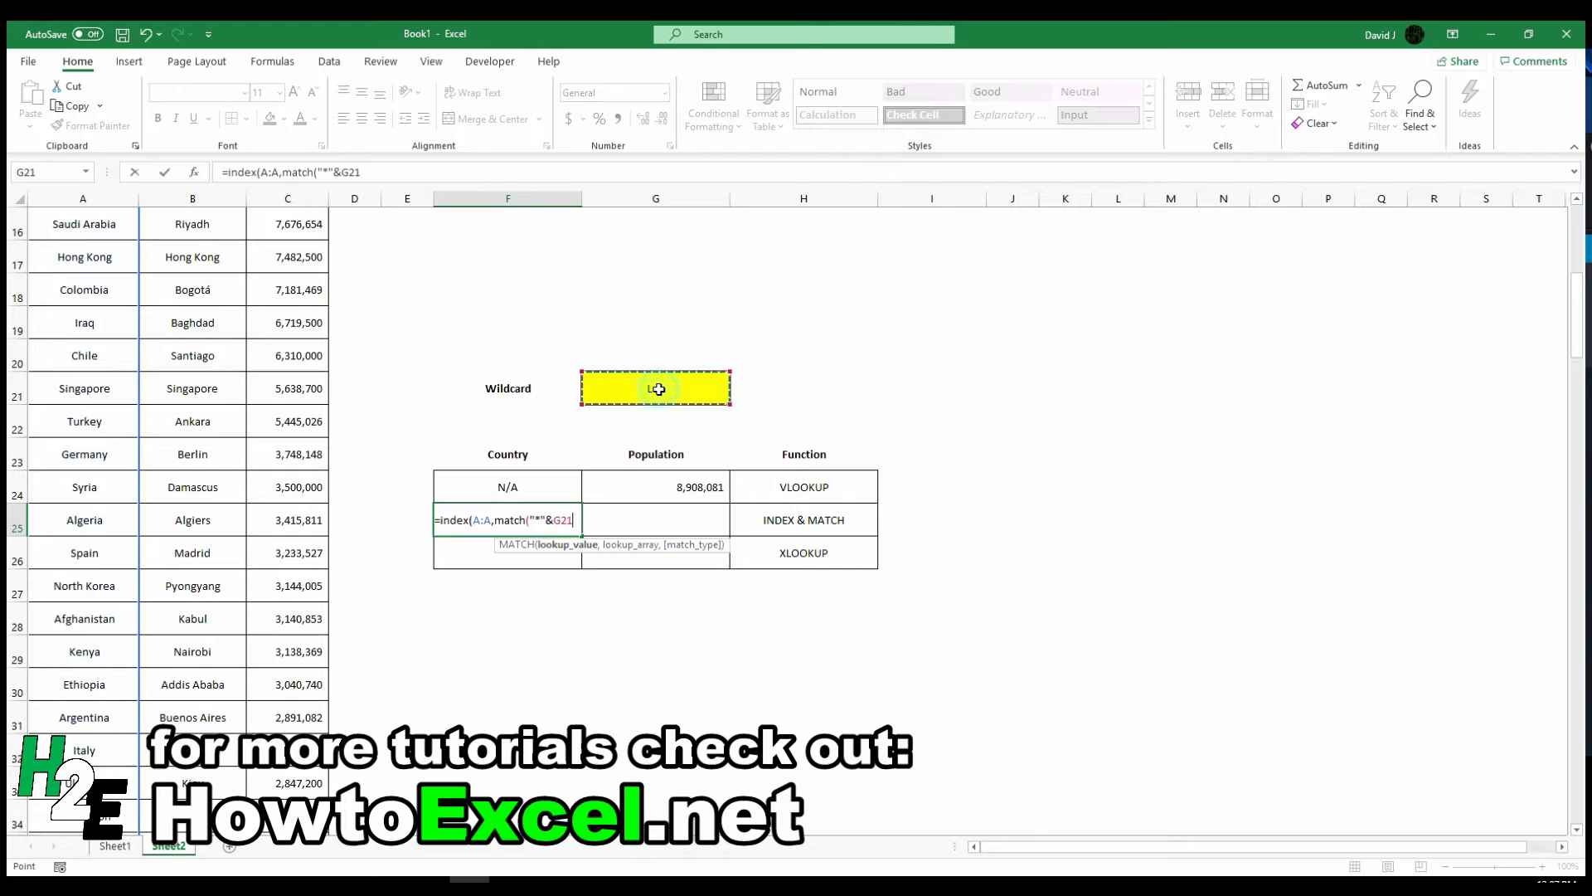
{"action": "type", "text": "&\""}
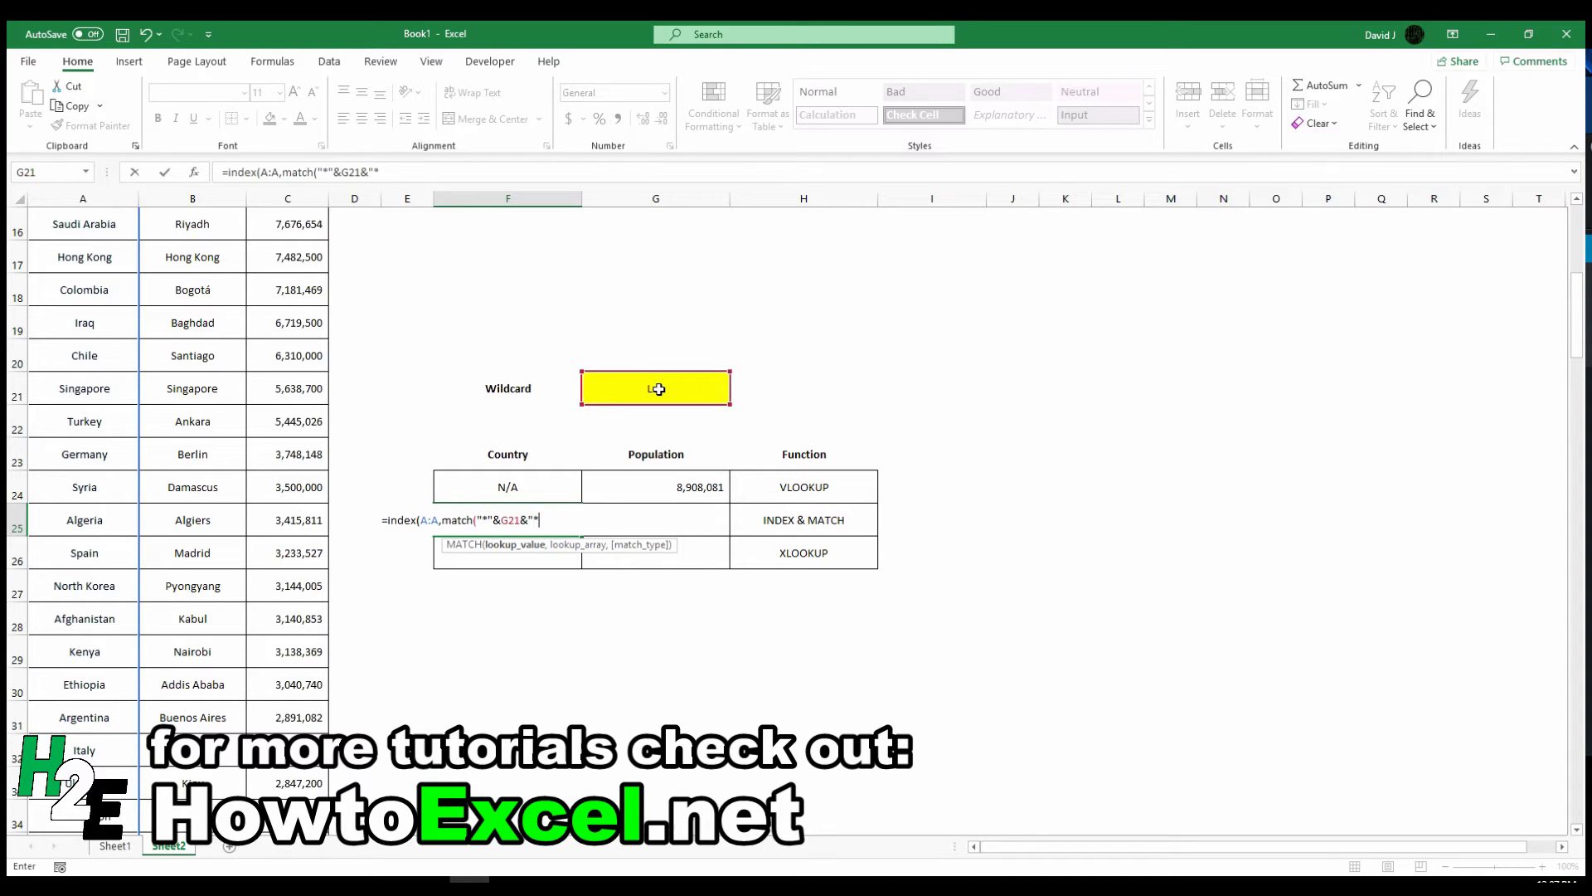
{"action": "type", "text": "*\","}
{"action": "left_click", "coordinate": [213, 194]}
{"action": "type", "text": ","}
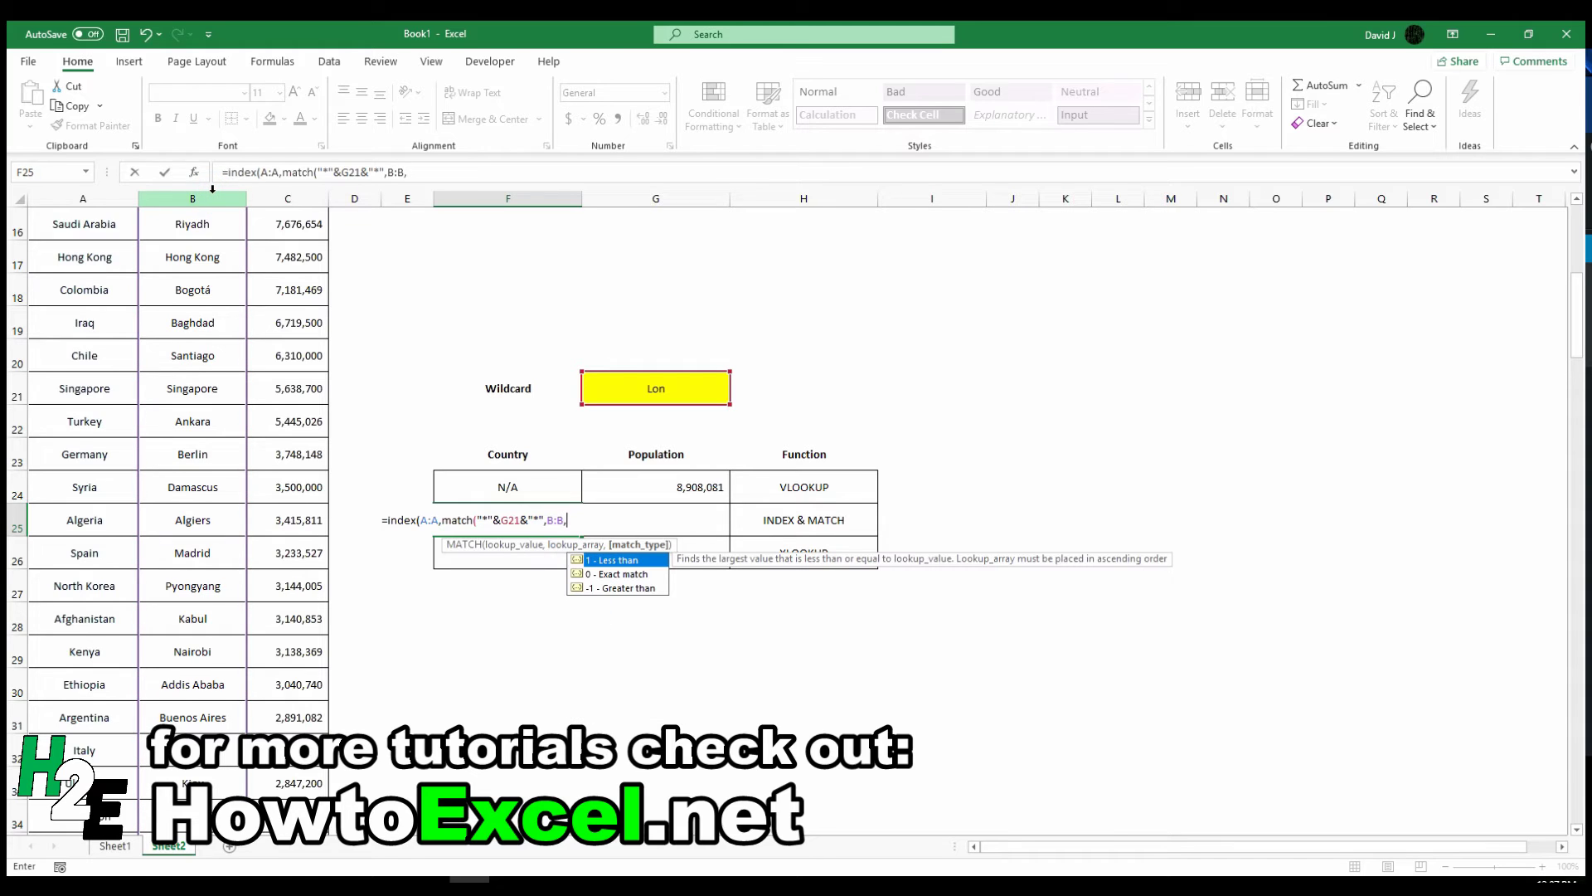
{"action": "type", "text": "0),1"}
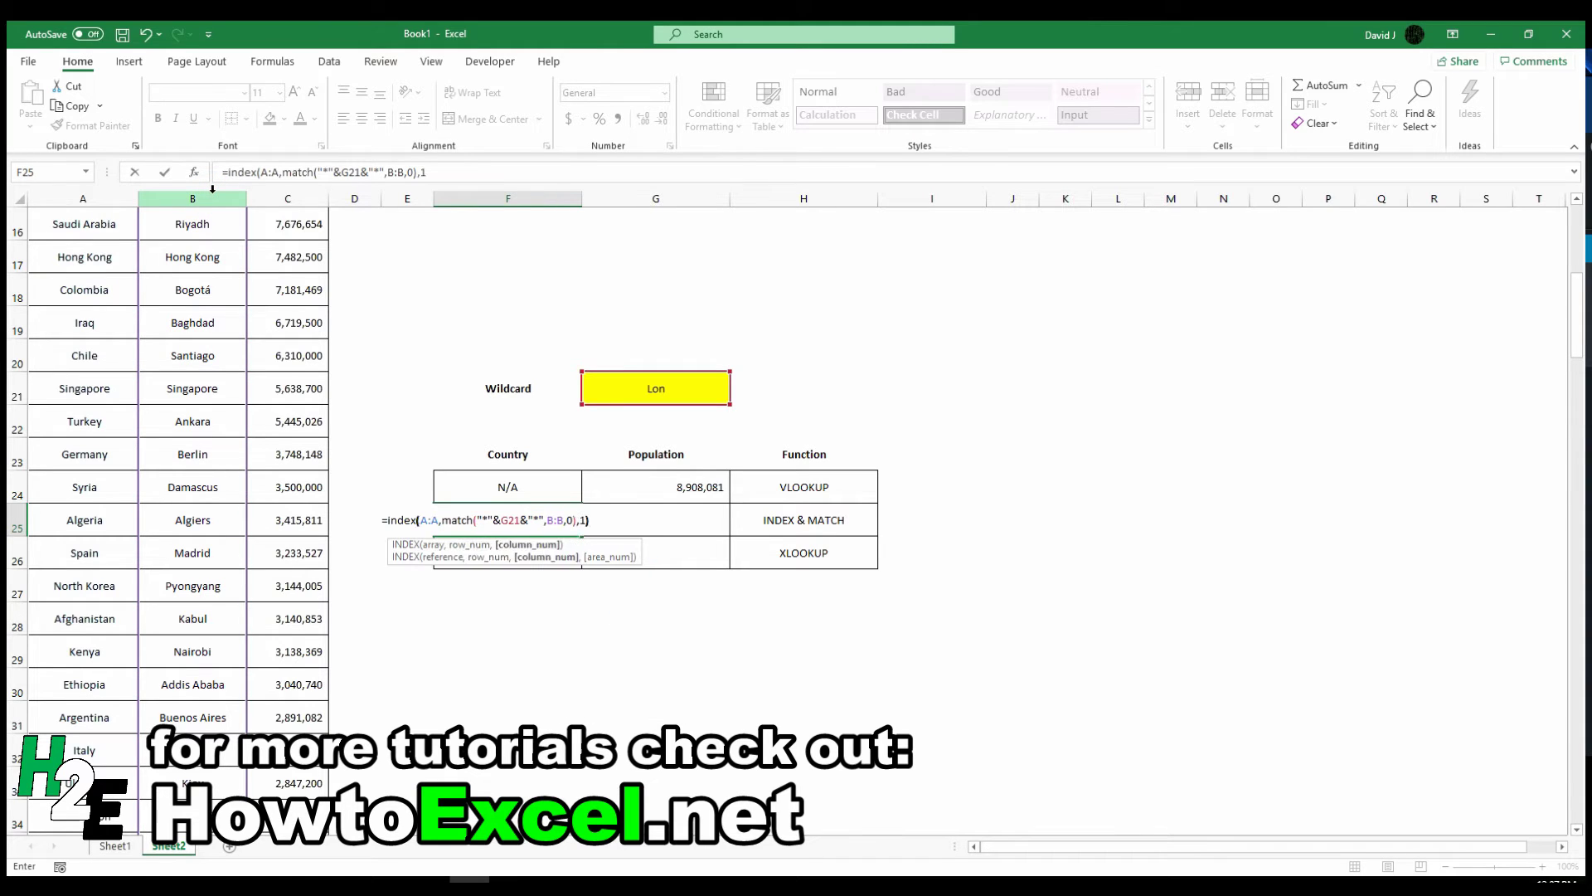
{"action": "key", "text": "Return"}
{"action": "key", "text": "Up"}
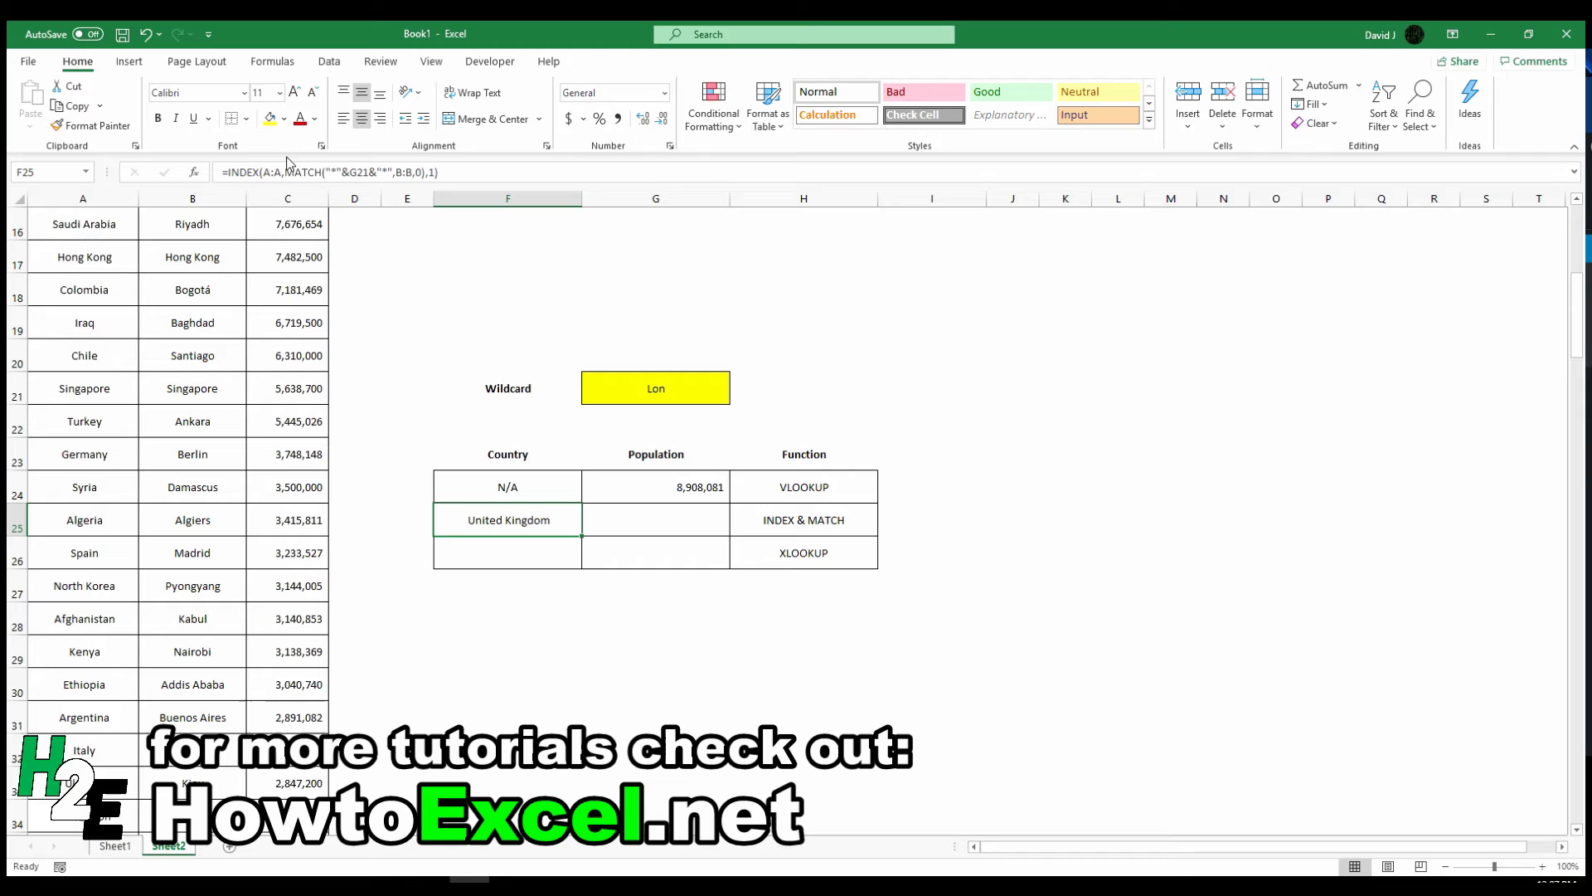
Make the column A, G21 and column B references absolute in the F25 INDEX & MATCH formula.
{"action": "left_click", "coordinate": [274, 172]}
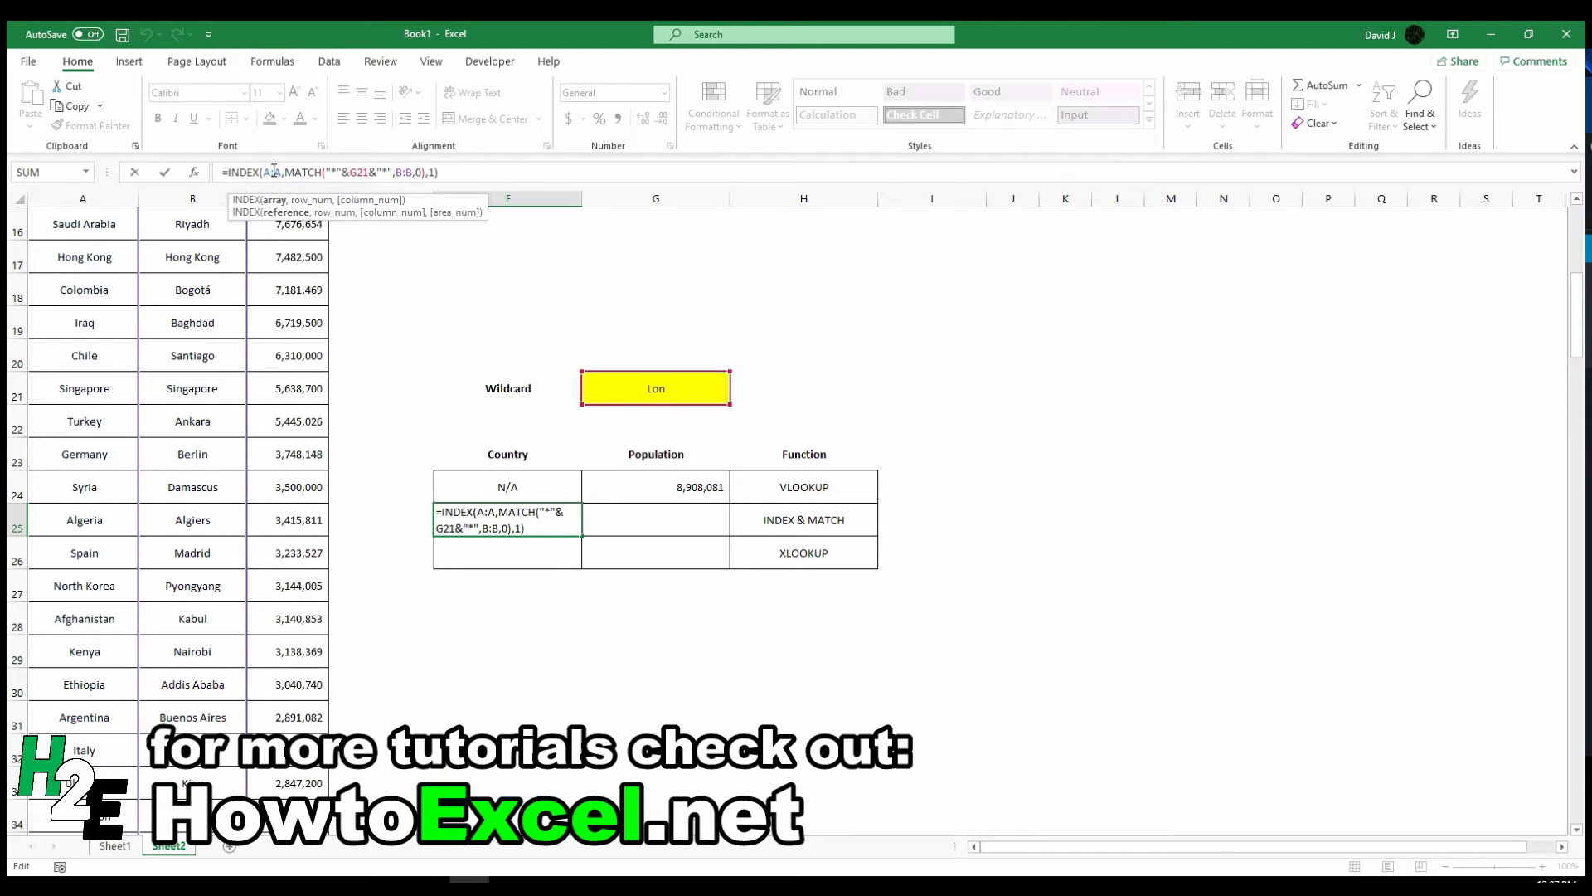
{"action": "key", "text": "F4"}
{"action": "left_click", "coordinate": [371, 171]}
{"action": "key", "text": "F4"}
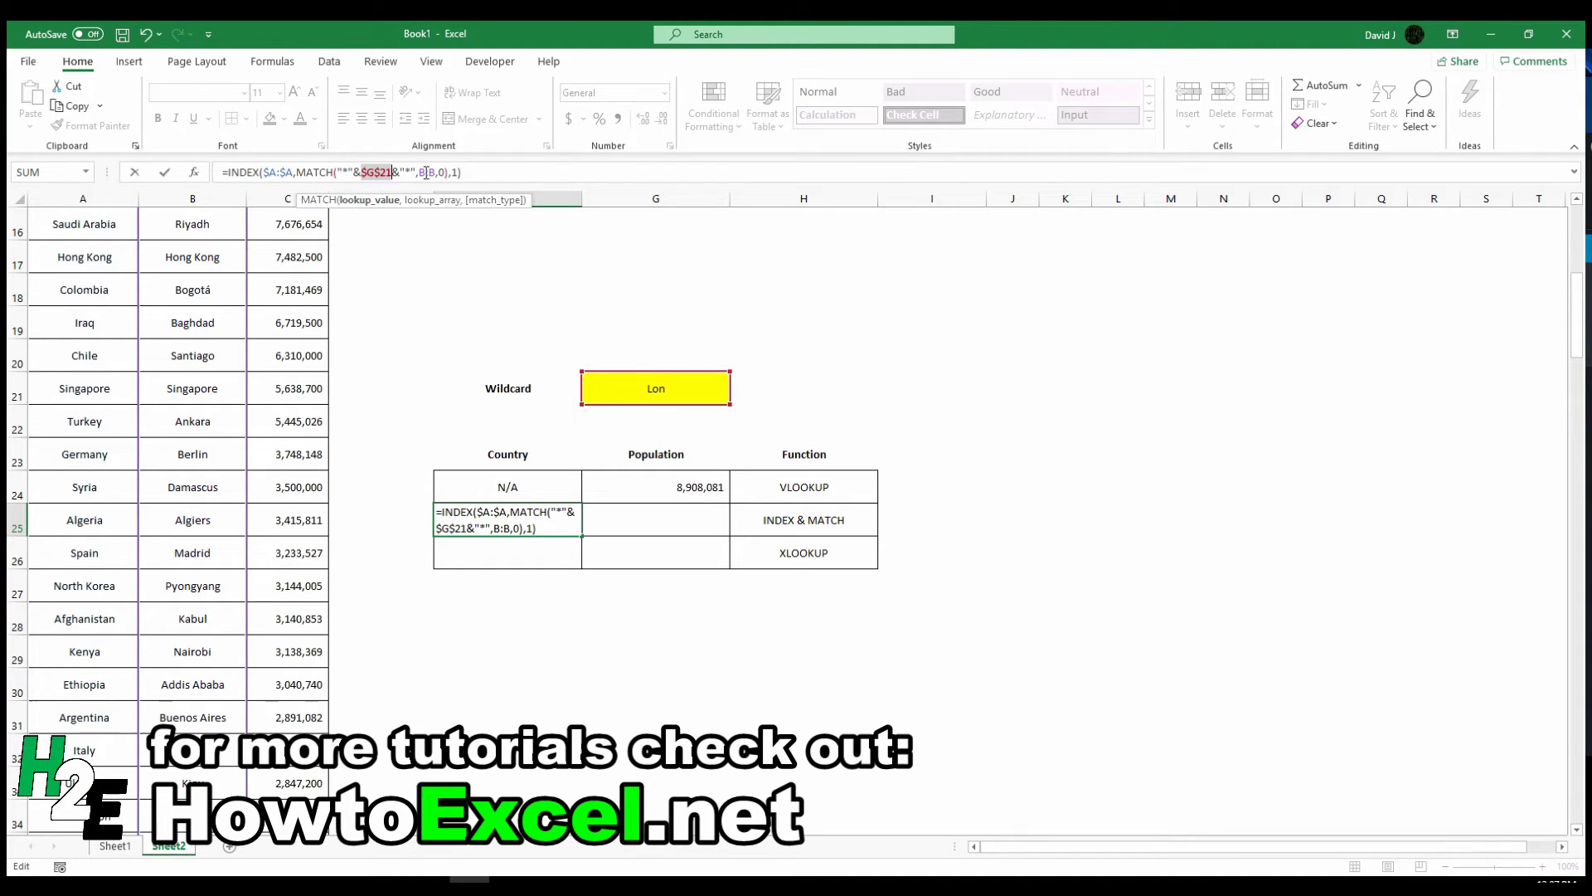
{"action": "left_click", "coordinate": [413, 171]}
{"action": "key", "text": "F4"}
{"action": "key", "text": "Return"}
Fill the formula into G25 and return from column C, giving population 8908081.
{"action": "key", "text": "Up"}
{"action": "key", "text": "Right"}
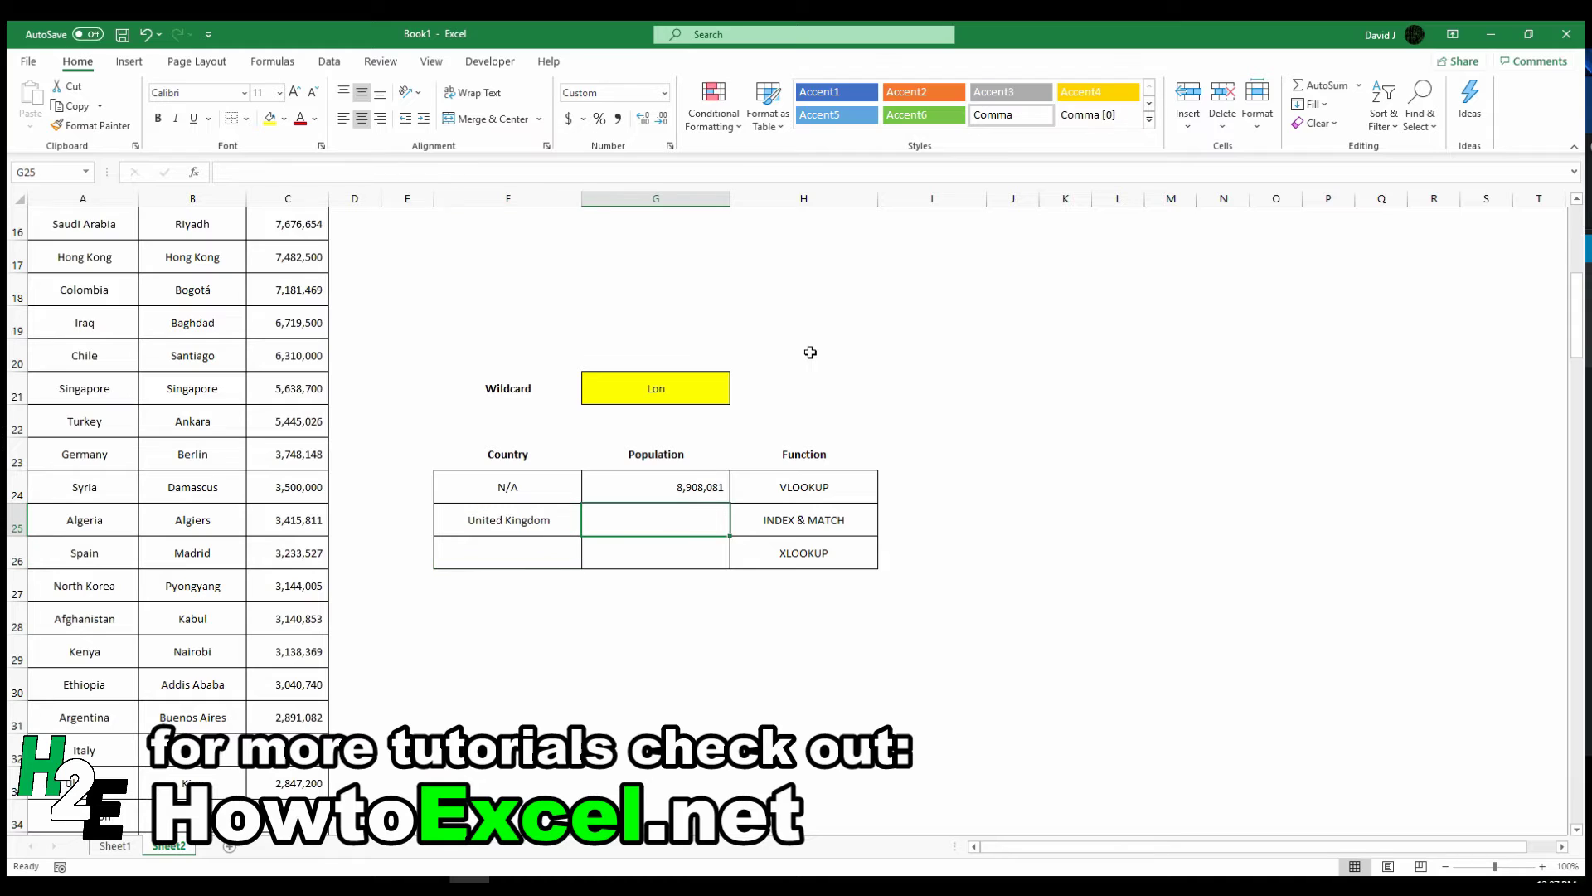
{"action": "key", "text": "ctrl+r"}
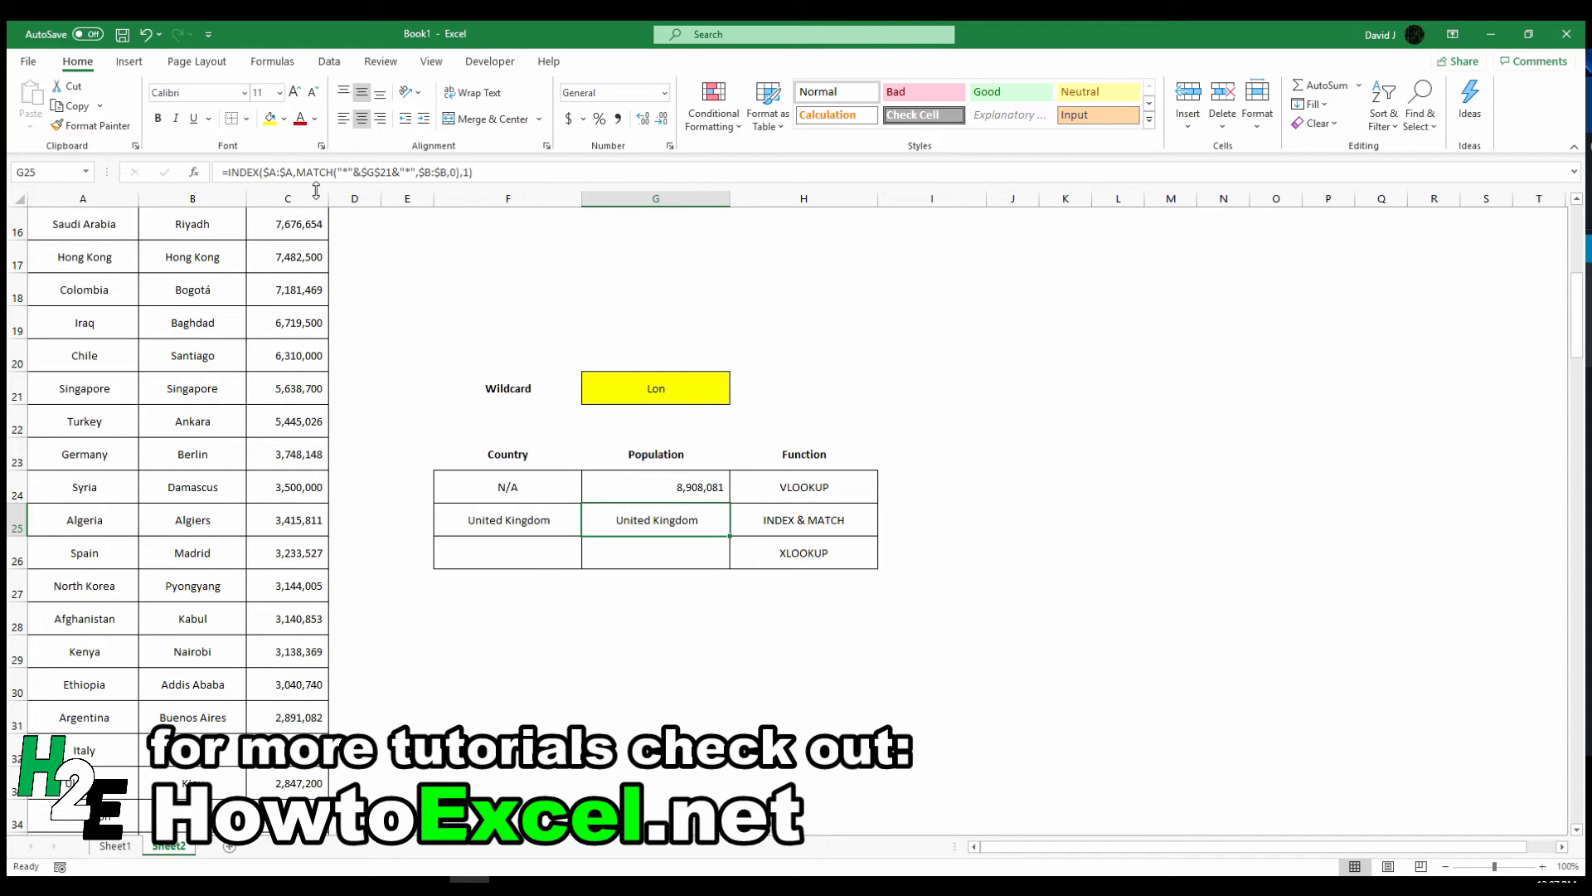
{"action": "left_click", "coordinate": [342, 176]}
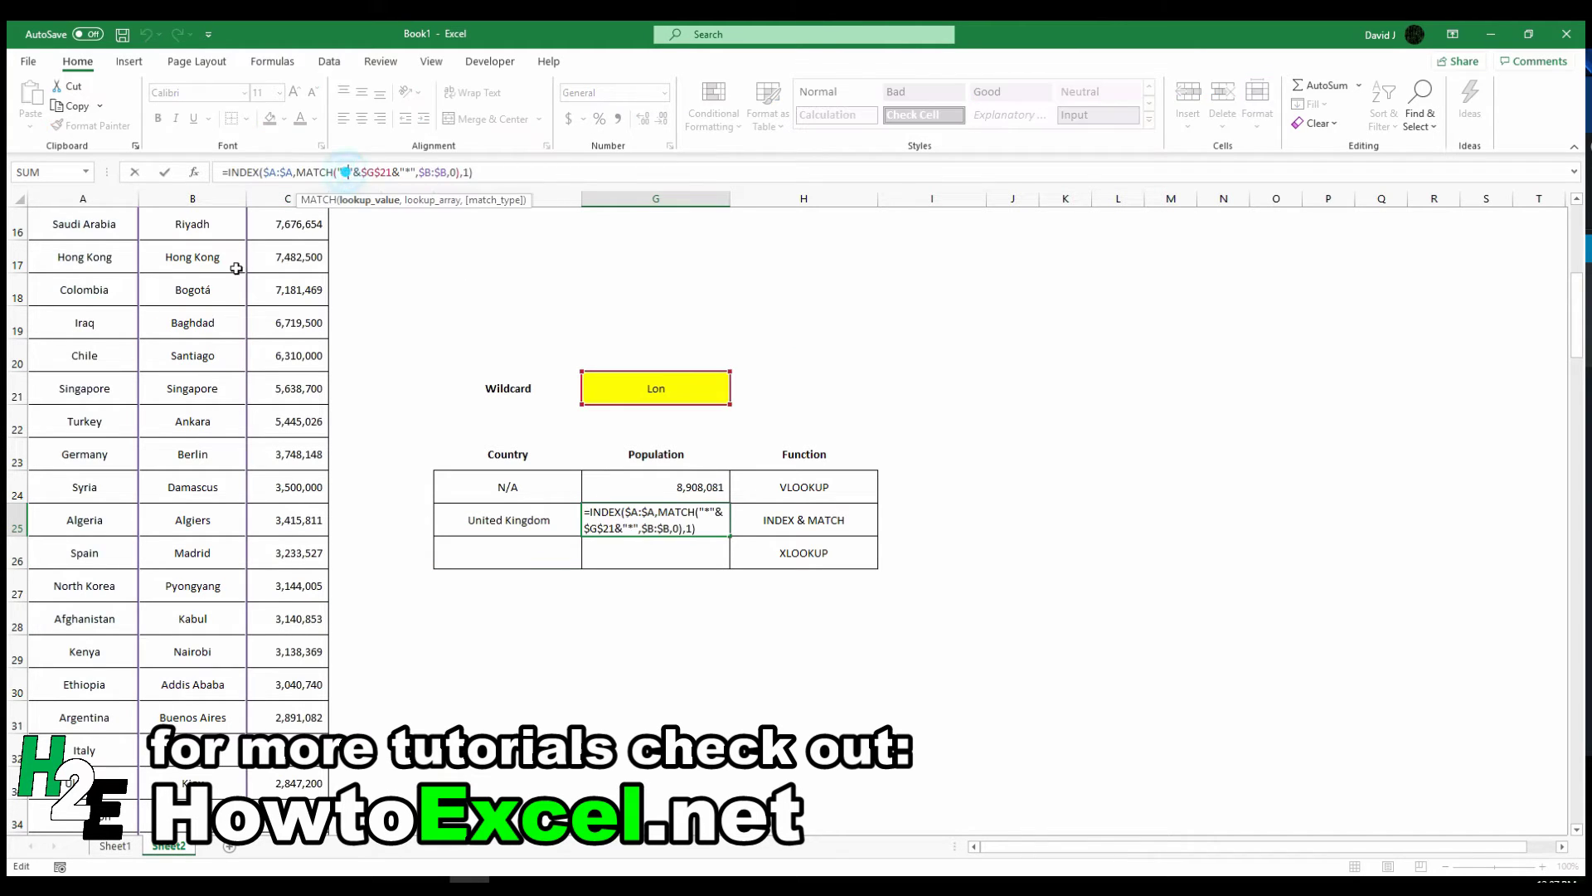
{"action": "left_click_drag", "start_coordinate": [137, 259], "coordinate": [252, 260]}
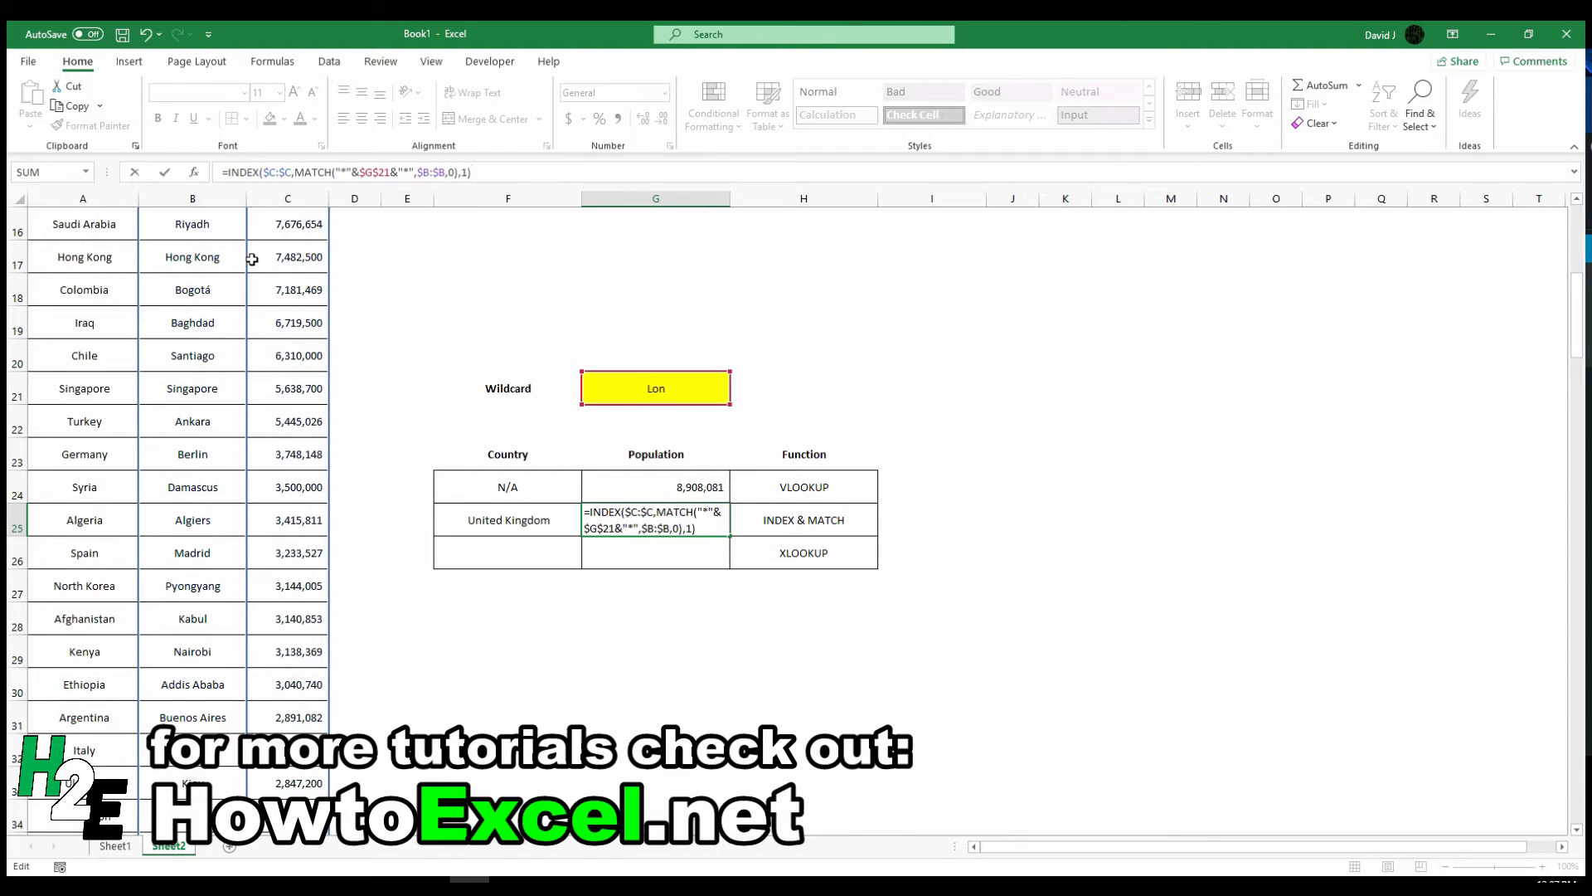
{"action": "key", "text": "ctrl+Return"}
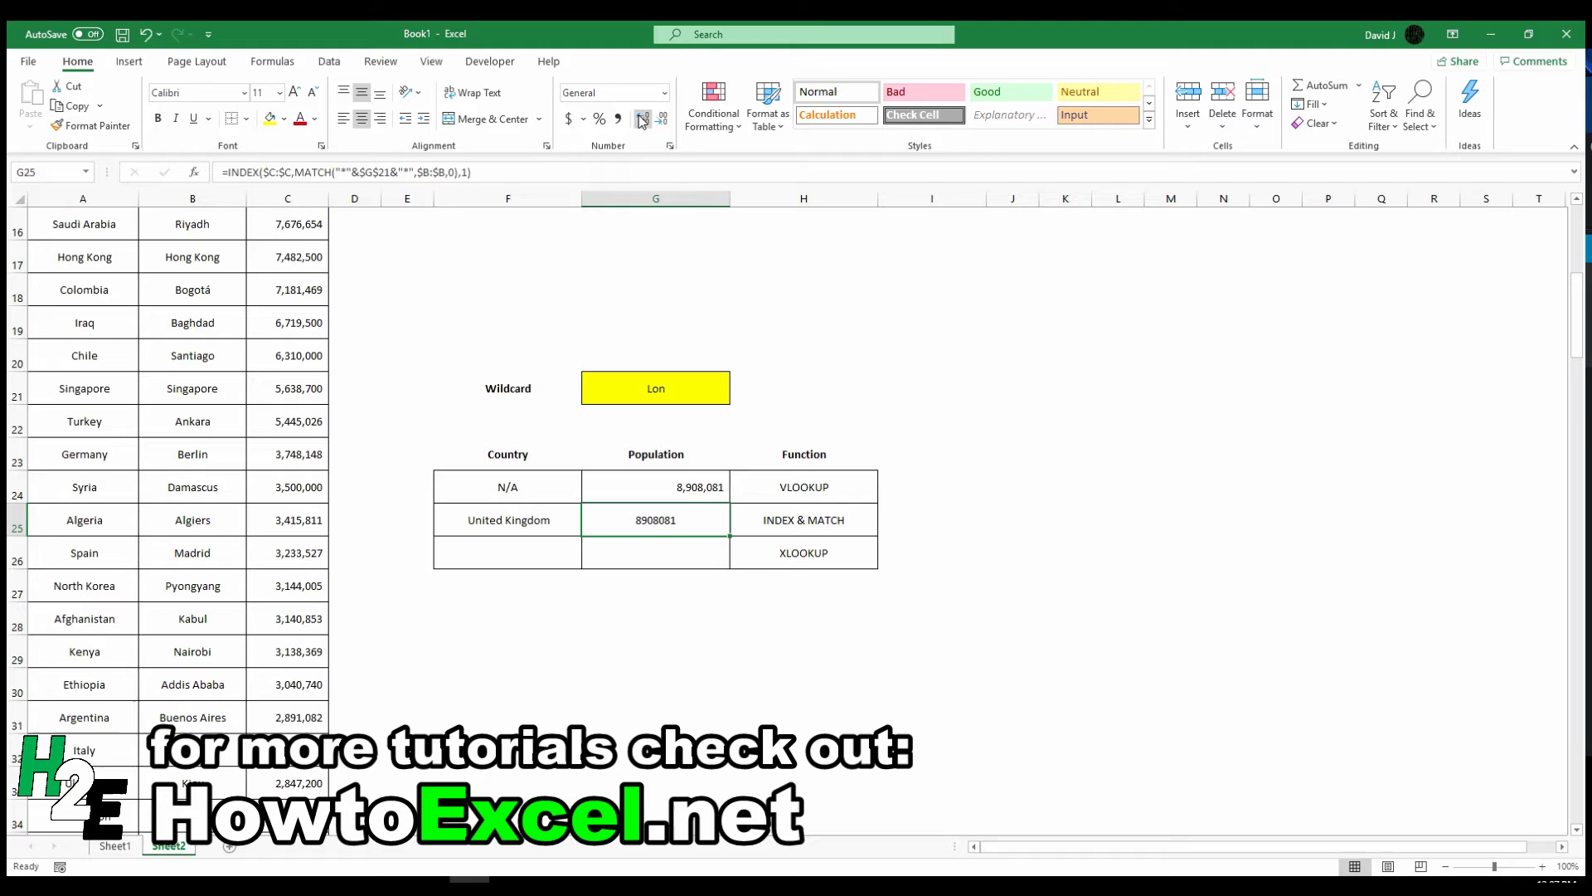
Format the G25 population with thousands separators and no decimals, showing 8,908,081.
{"action": "left_click", "coordinate": [618, 119]}
{"action": "left_click", "coordinate": [663, 118]}
{"action": "left_click", "coordinate": [662, 119]}
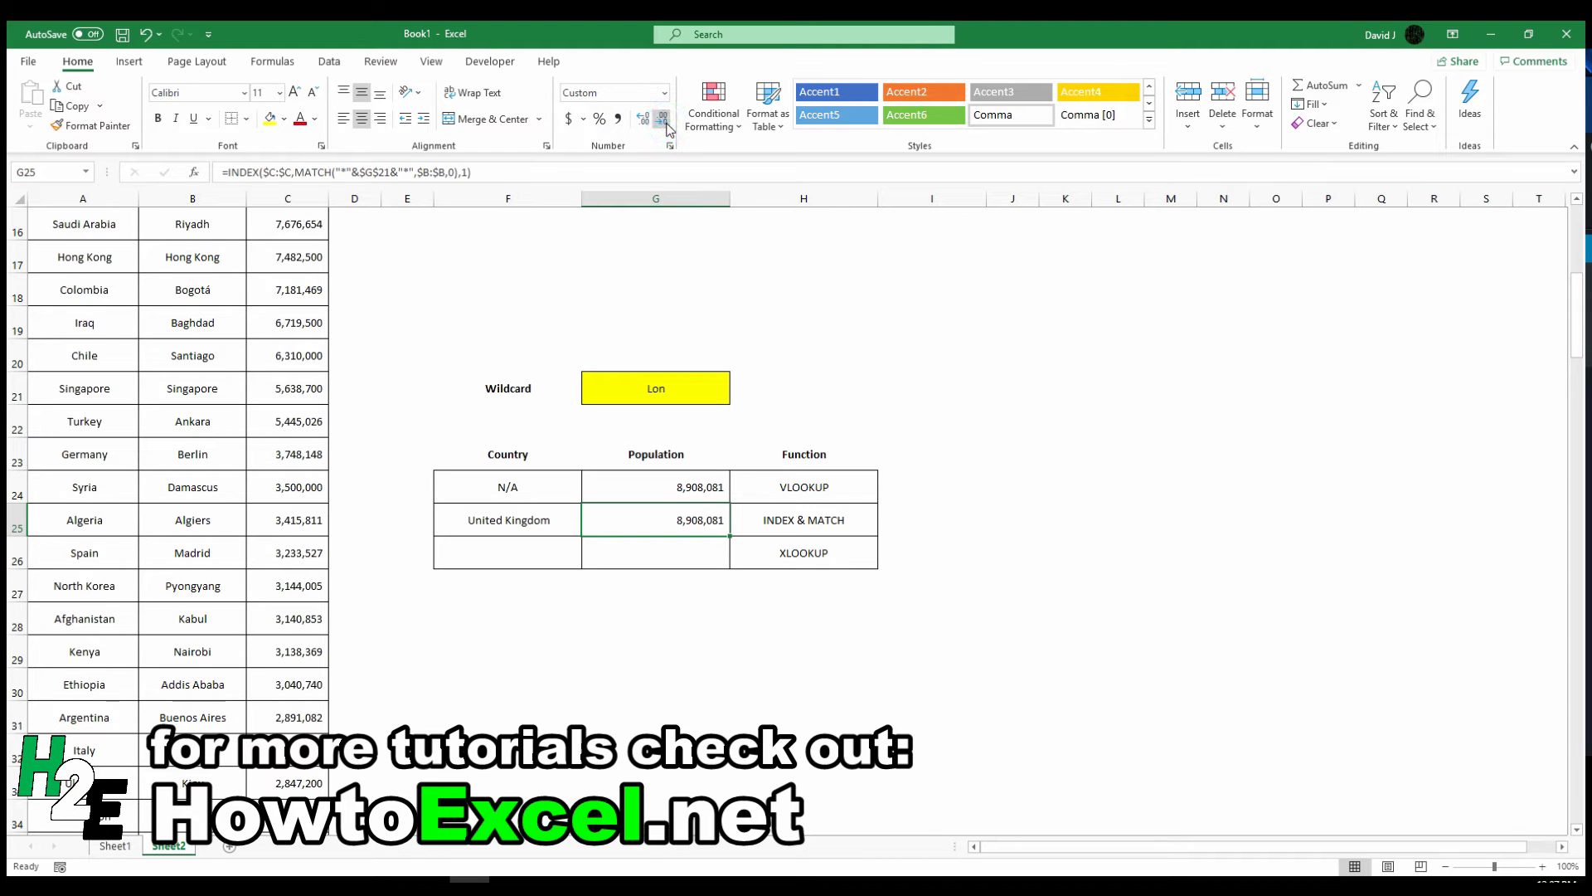
{"action": "key", "text": "Down"}
{"action": "key", "text": "Left"}
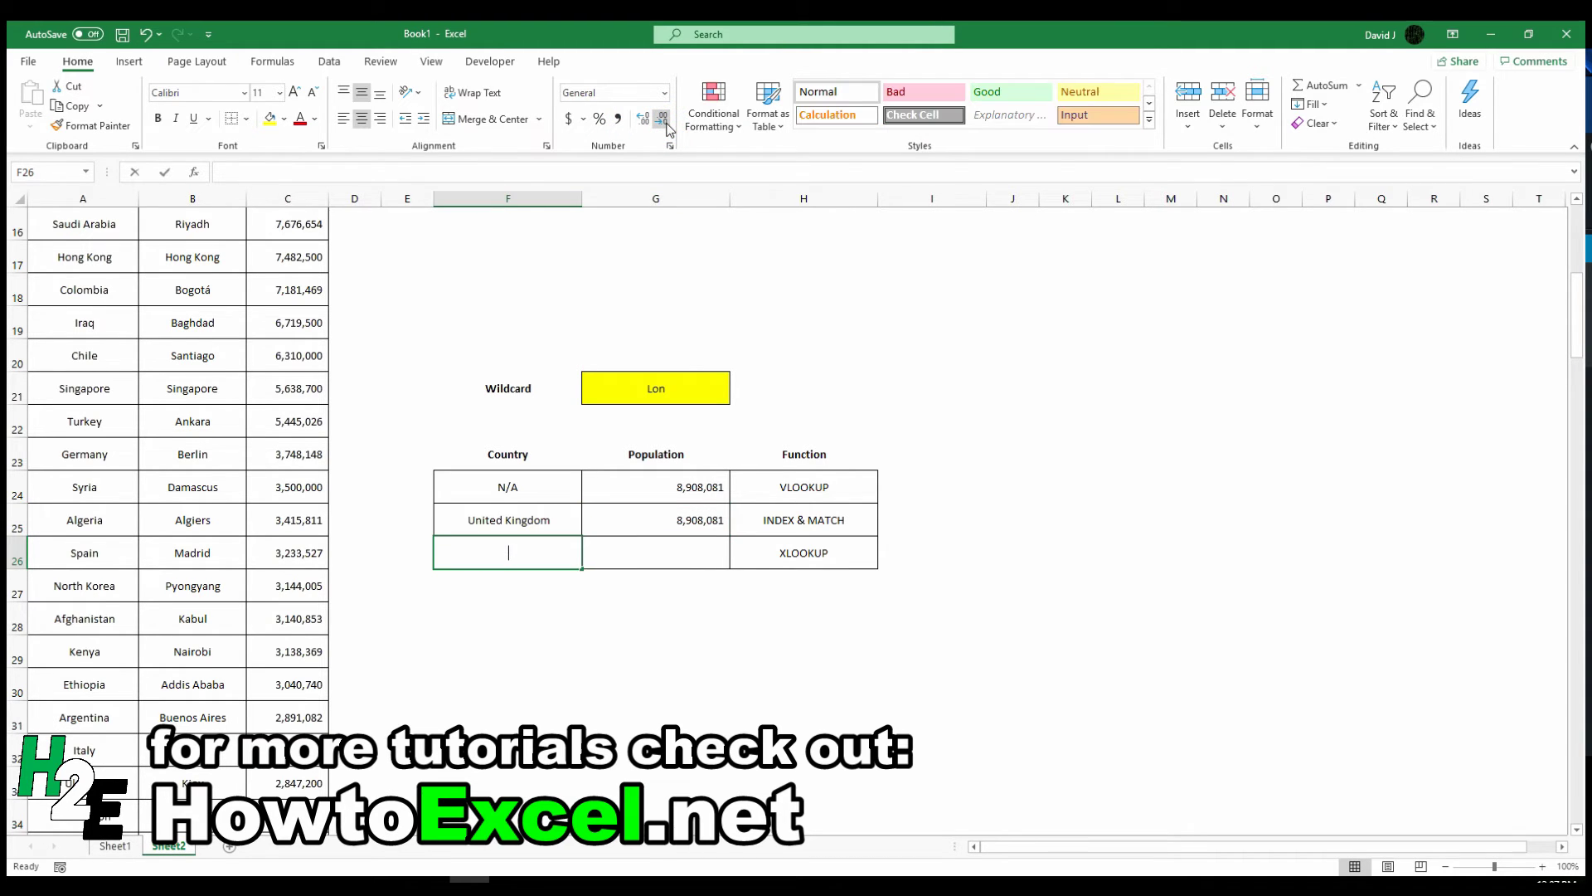
Enter =XLOOKUP("*"&G21&"*",B:B,A:A) in F26, which returns #N/A.
{"action": "type", "text": "=xl"}
{"action": "key", "text": "Tab"}
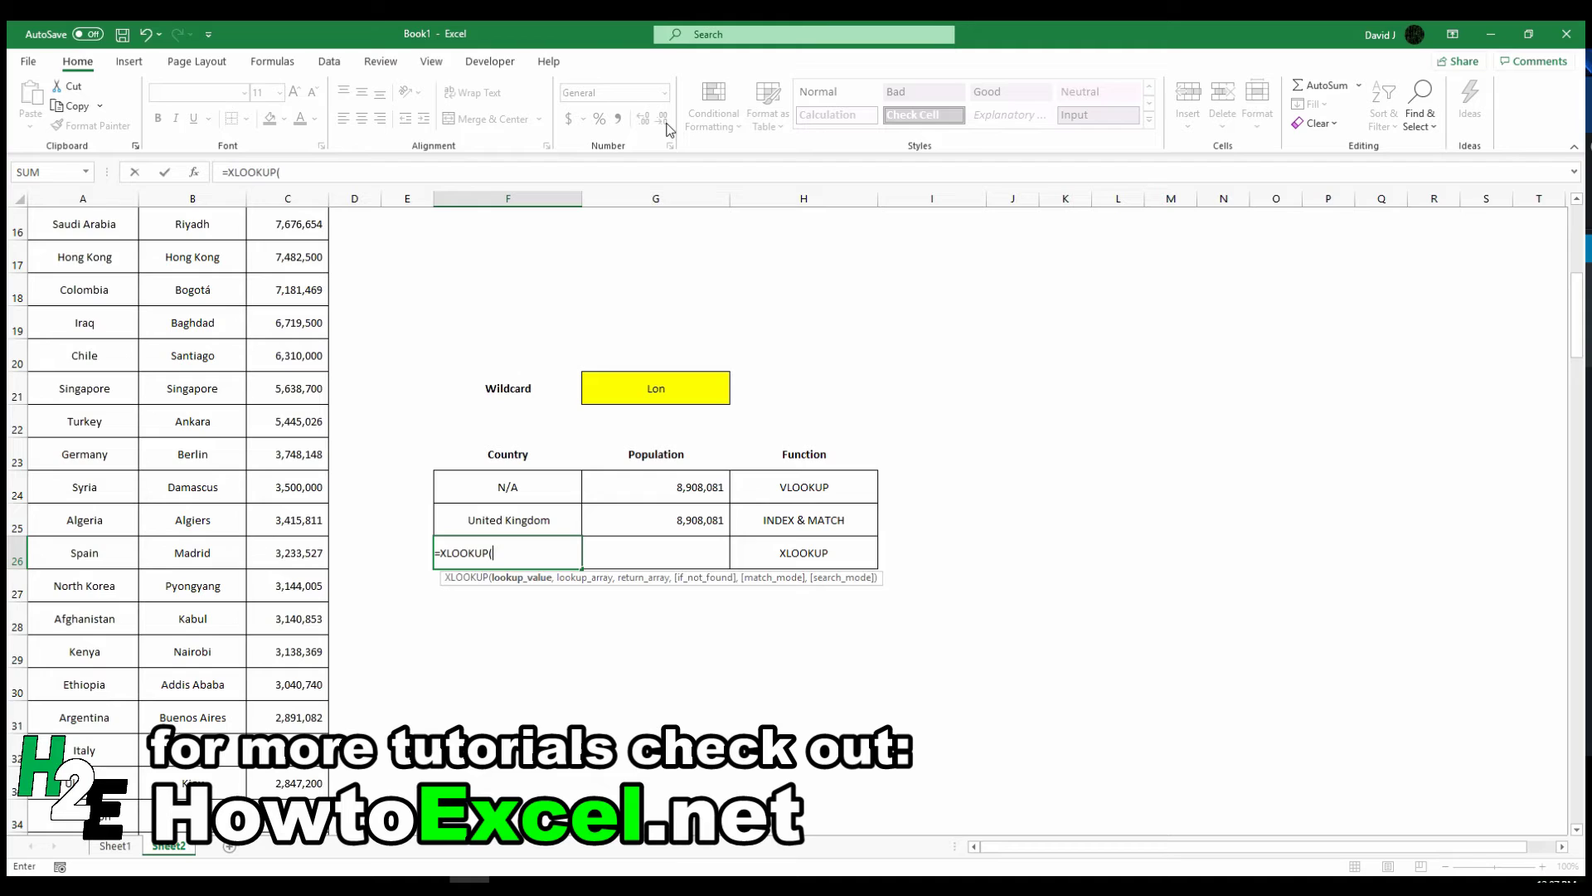
{"action": "type", "text": "\"*\"&"}
{"action": "left_click", "coordinate": [669, 403]}
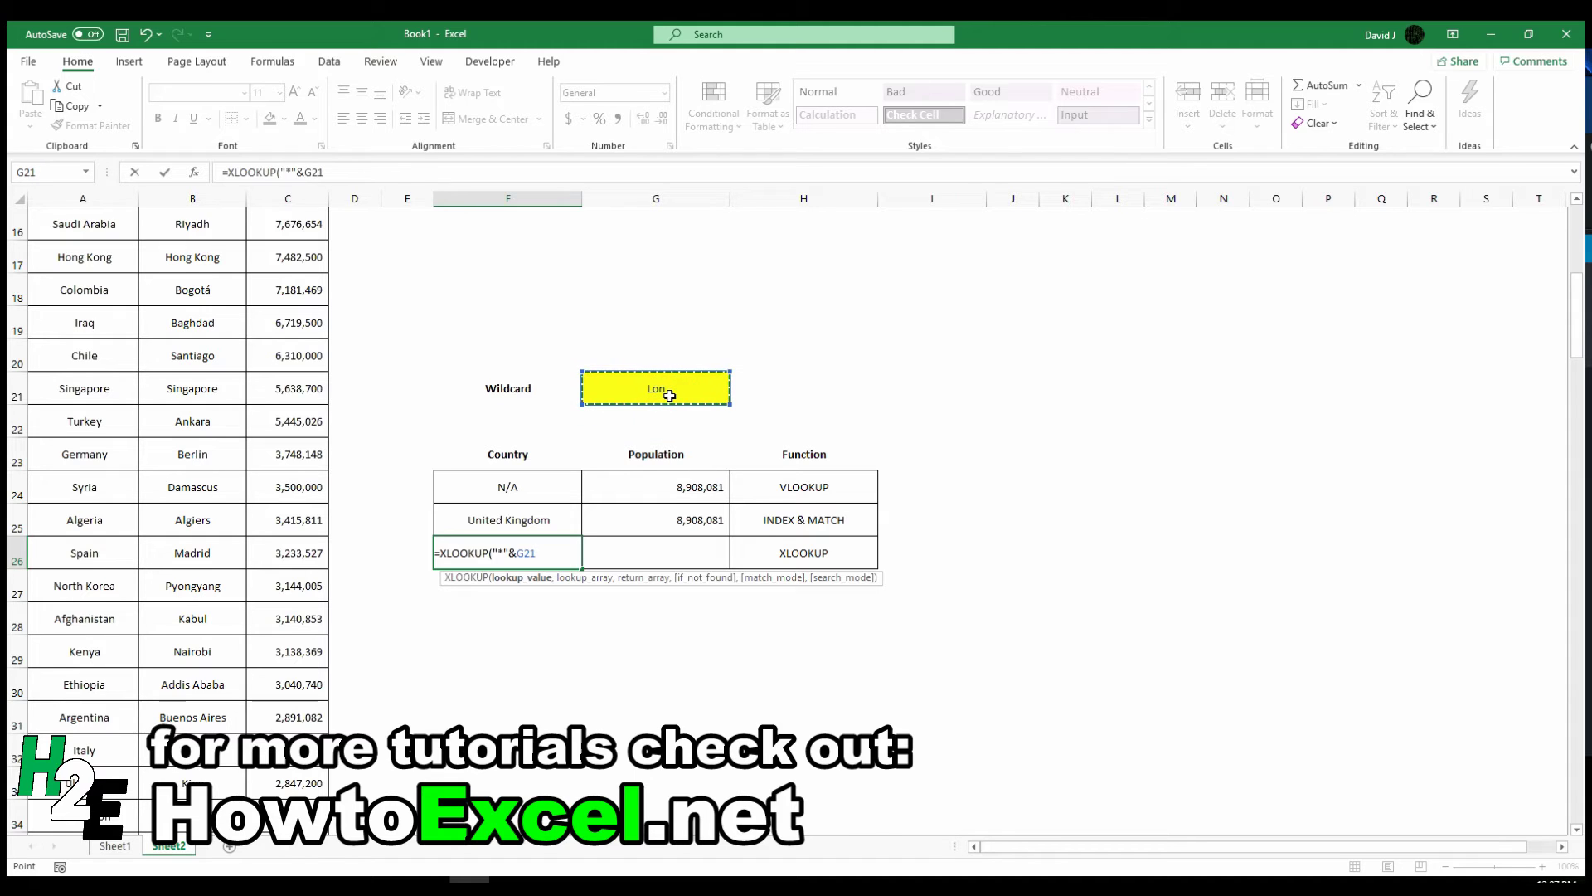
{"action": "type", "text": "&\"*\","}
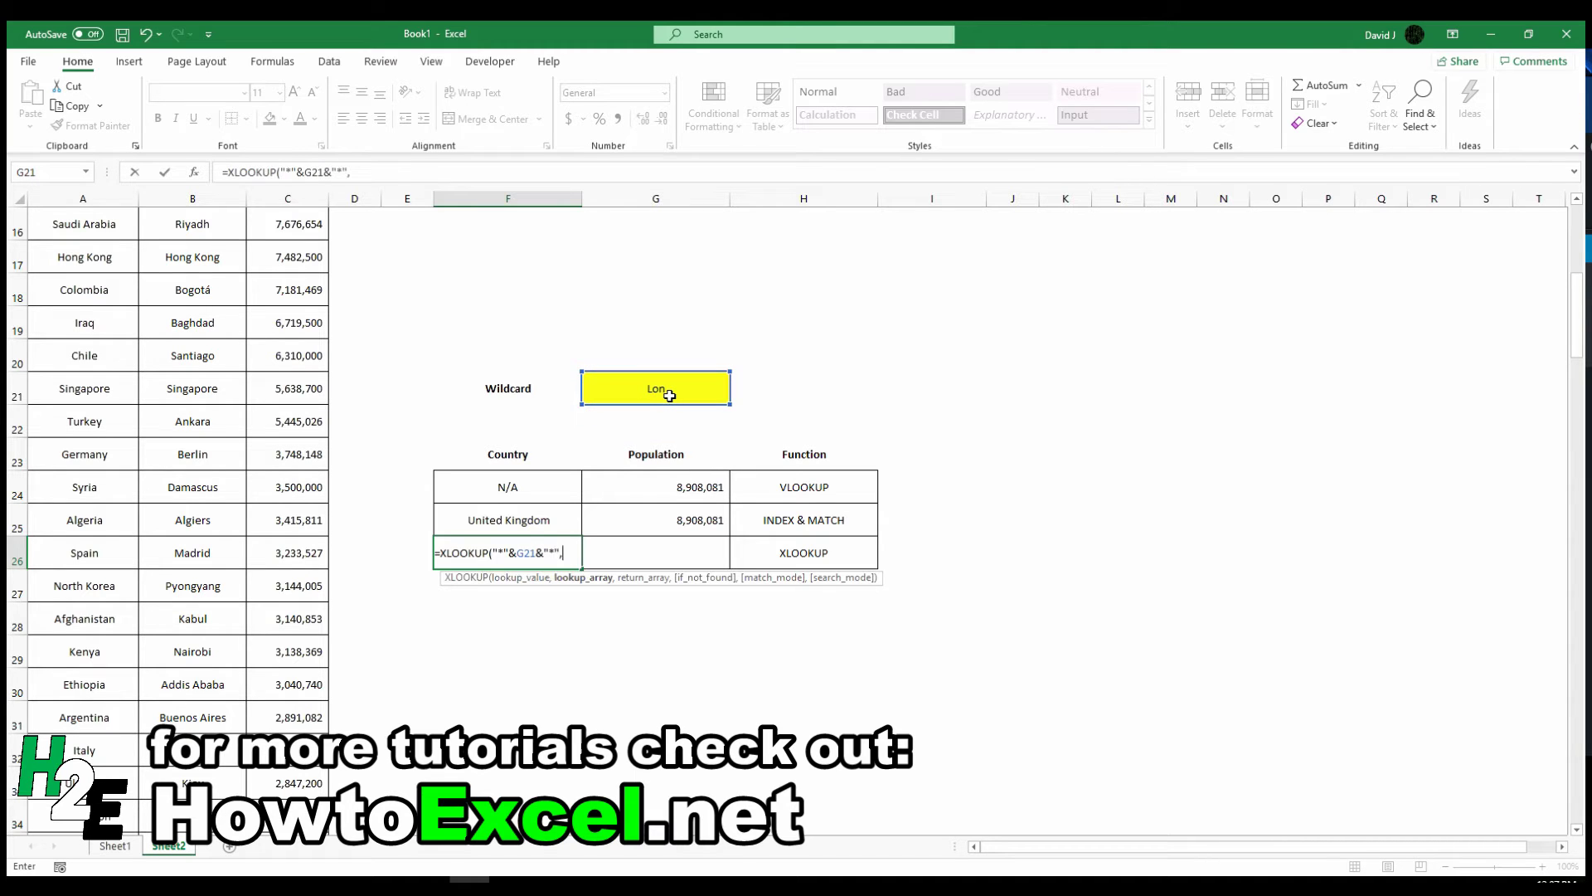
{"action": "left_click", "coordinate": [214, 198]}
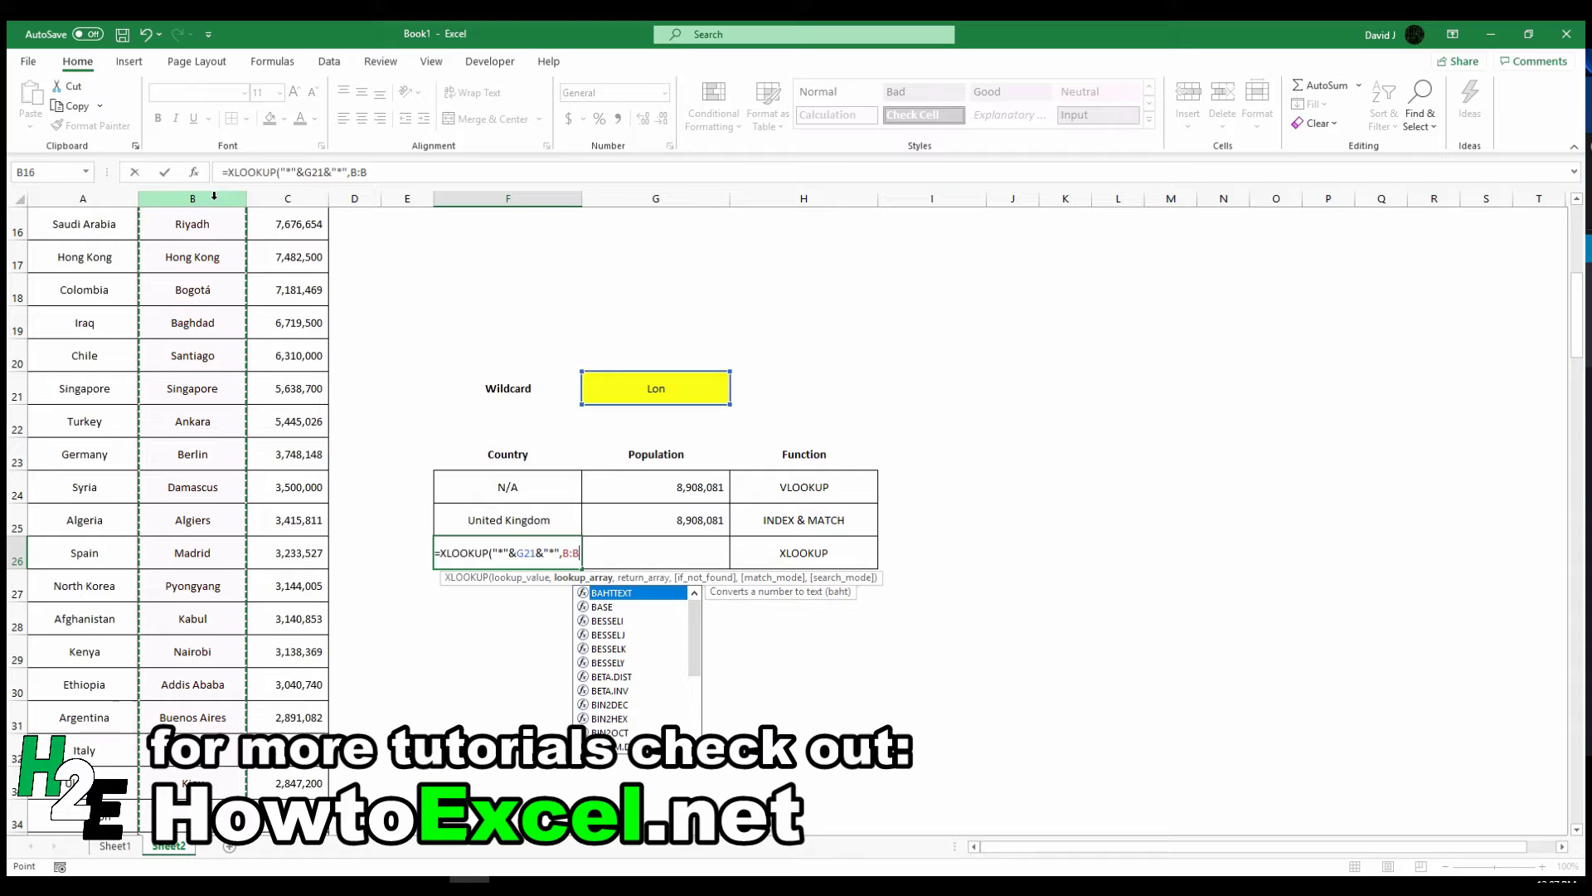
{"action": "type", "text": ","}
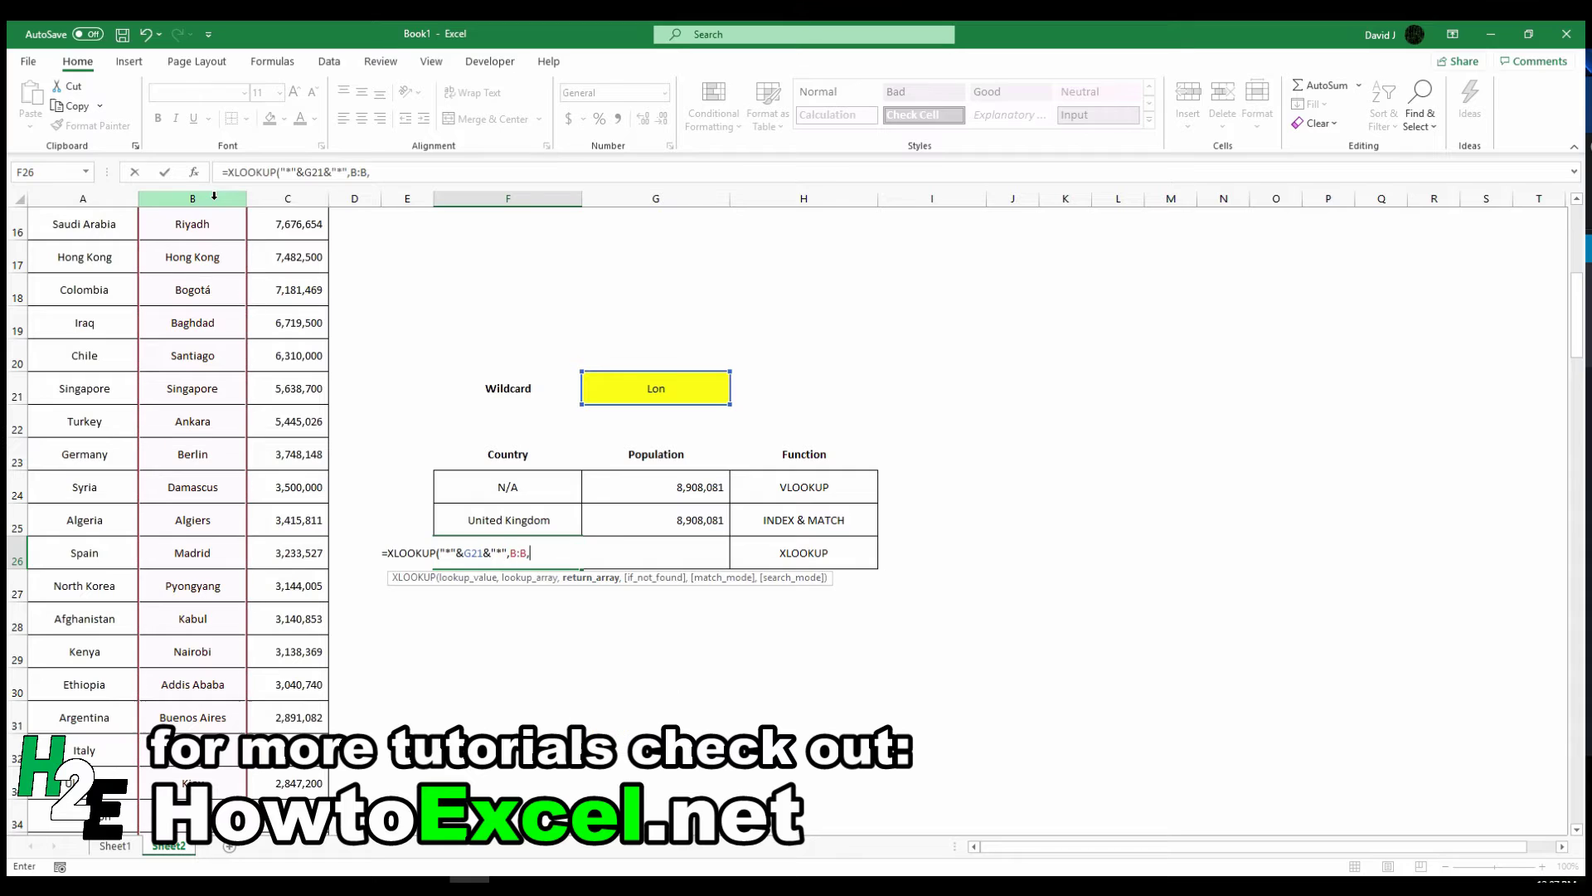
{"action": "left_click", "coordinate": [79, 198]}
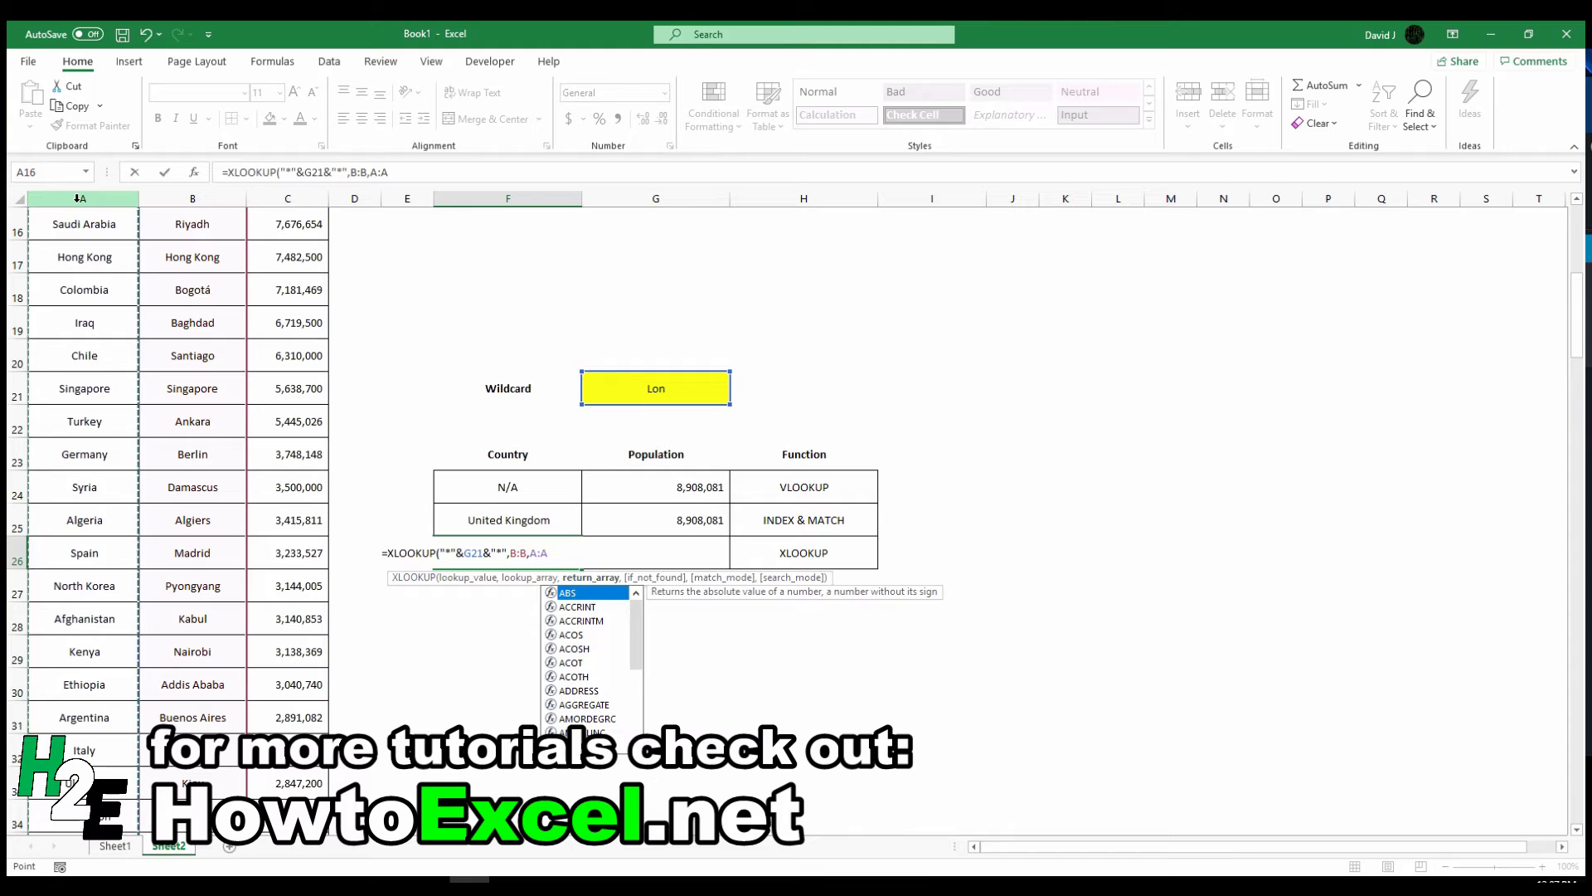
{"action": "type", "text": ")"}
{"action": "key", "text": "Return"}
{"action": "key", "text": "Up"}
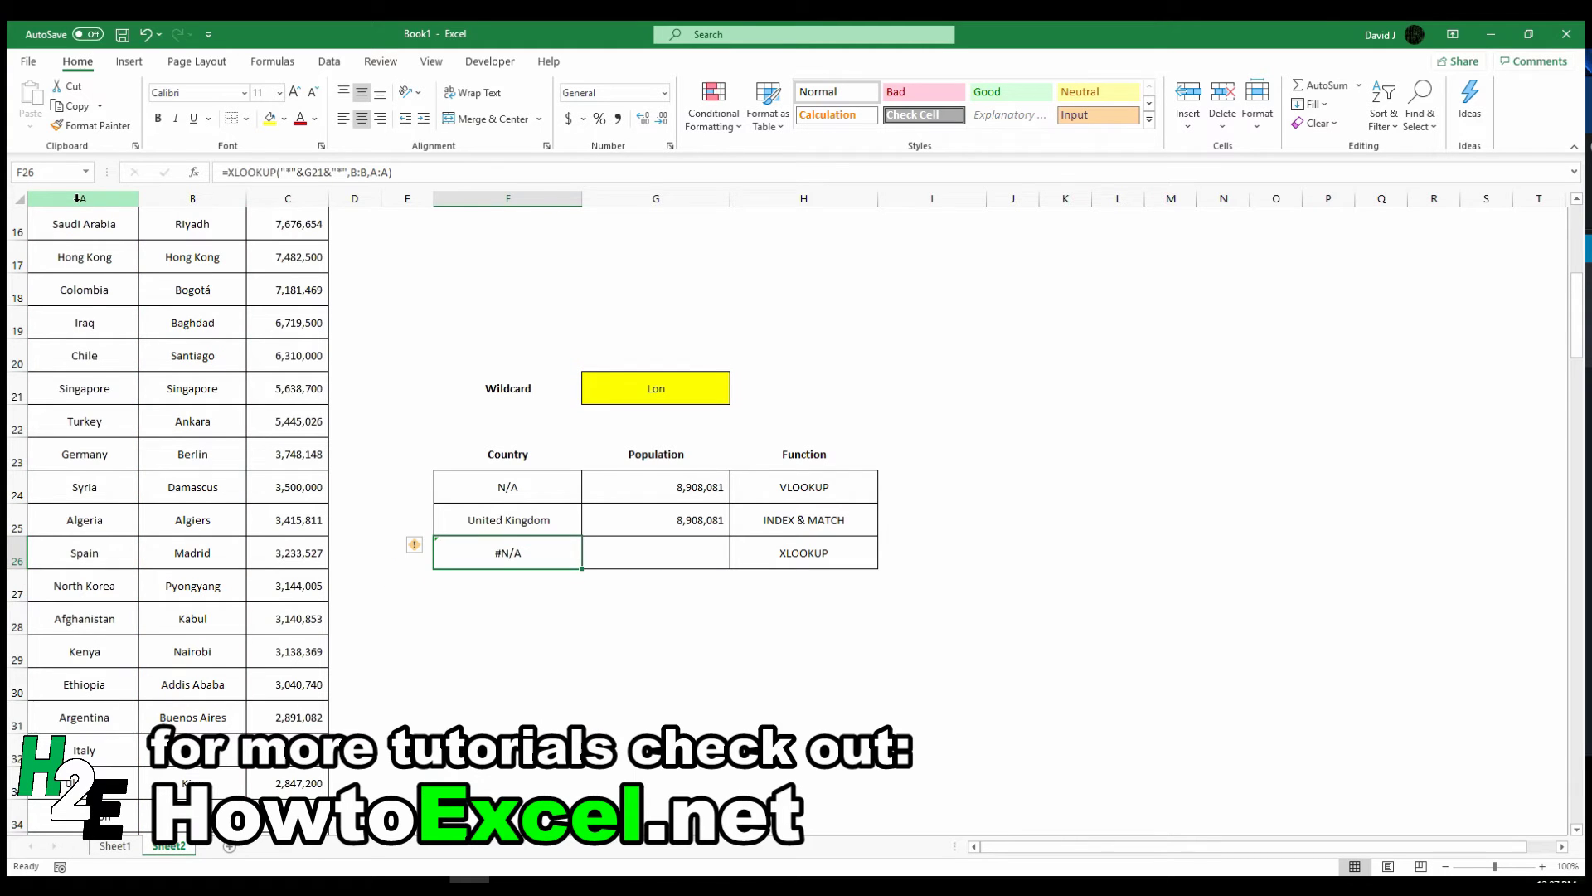
Change the F26 formula to =XLOOKUP("*"&G21&"*",B:B,A:A,,2) so it returns United Kingdom.
{"action": "left_click", "coordinate": [392, 165]}
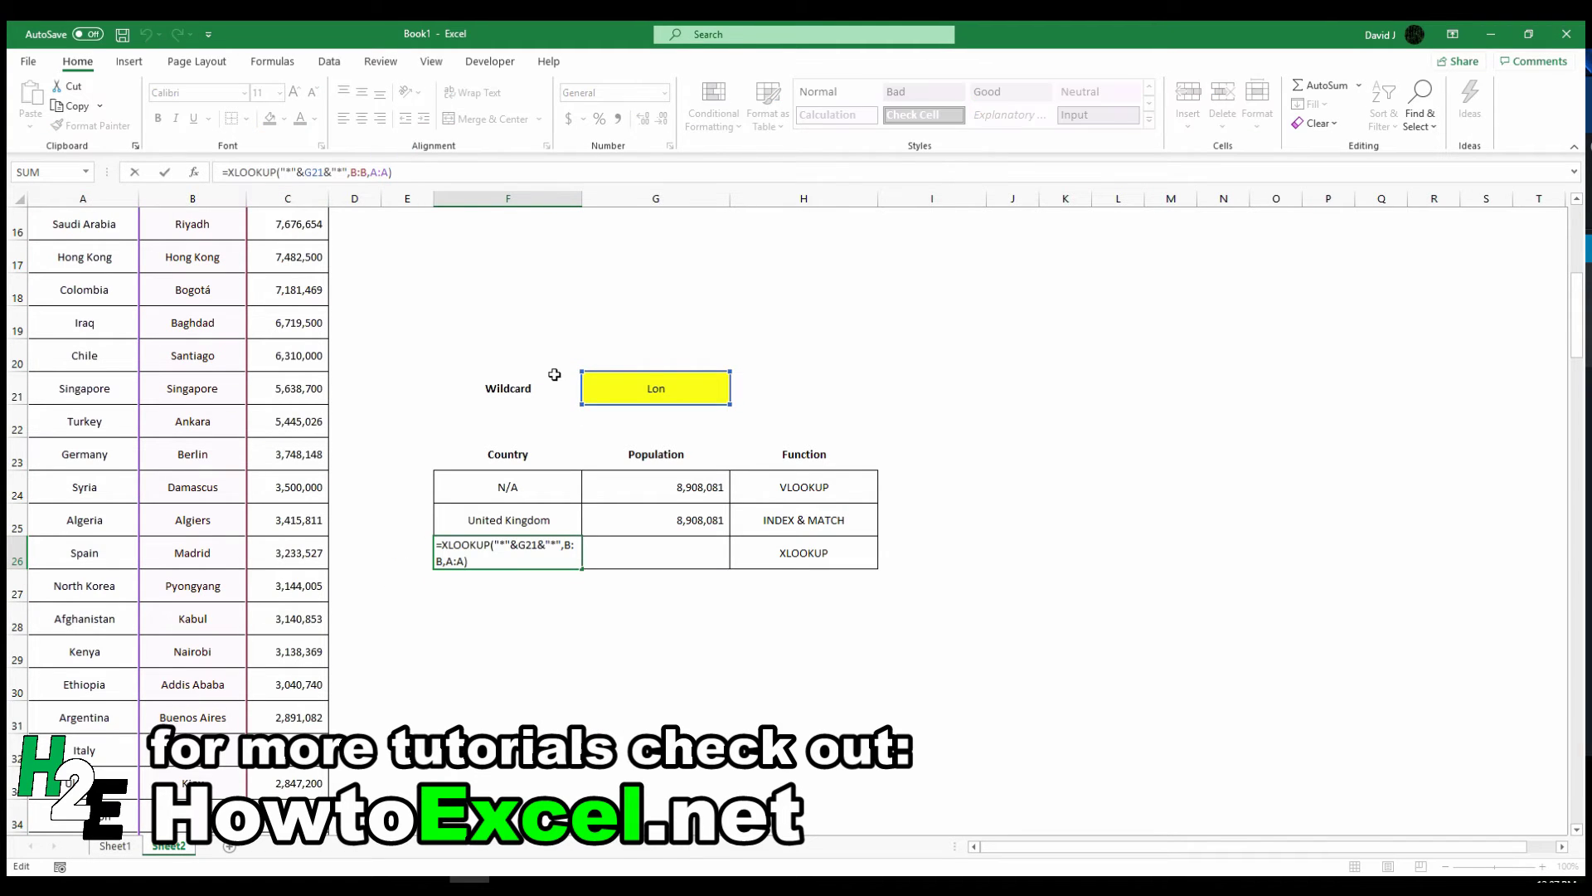
{"action": "key", "text": "BackSpace"}
{"action": "type", "text": ","}
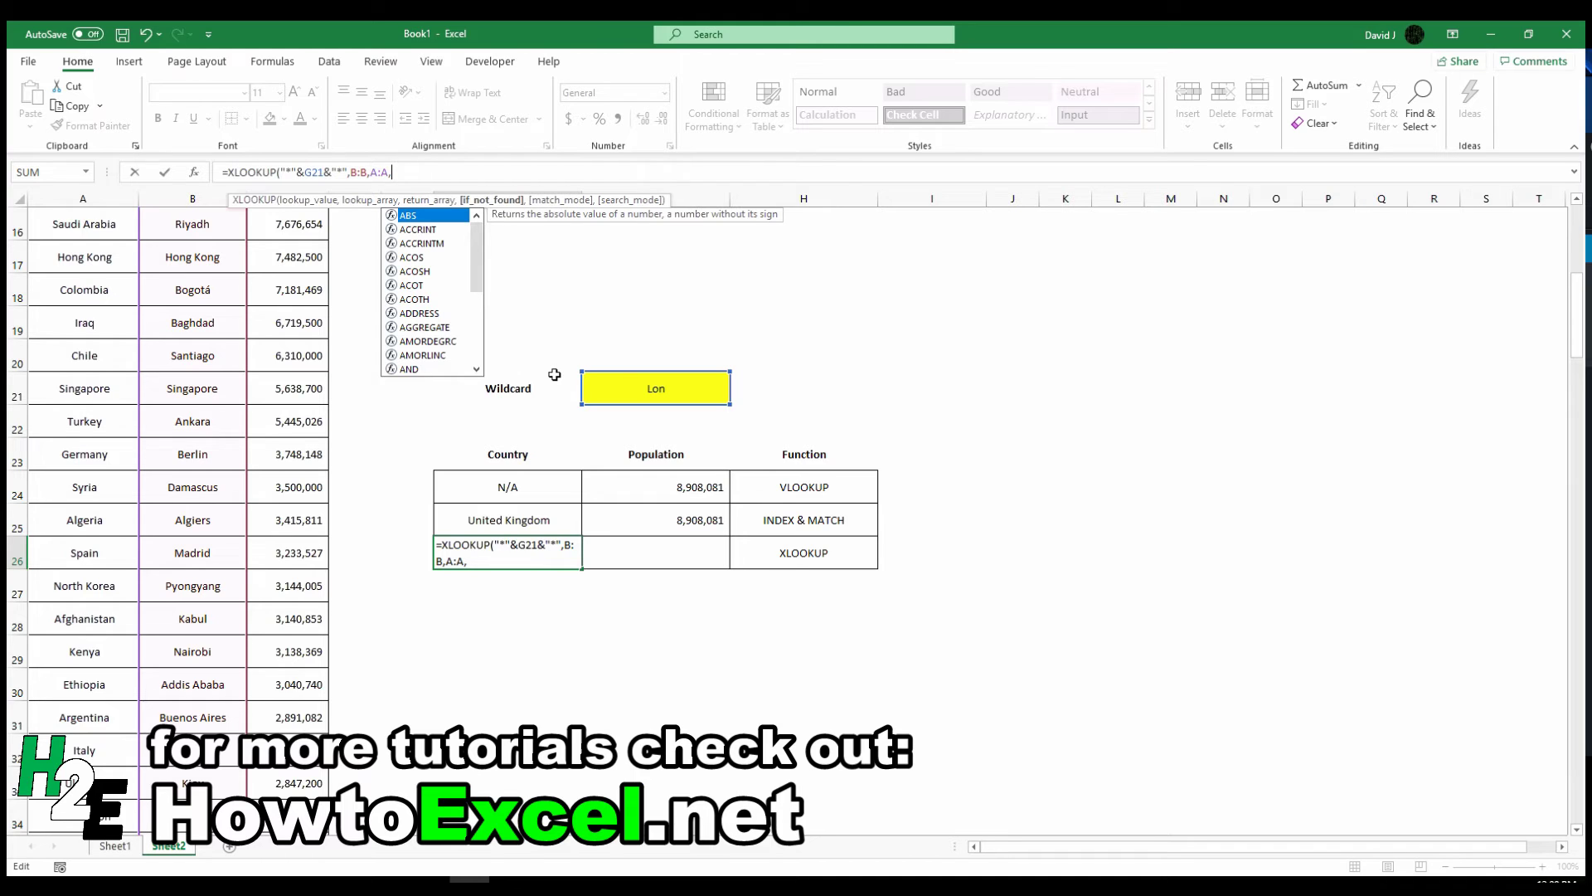
{"action": "type", "text": ","}
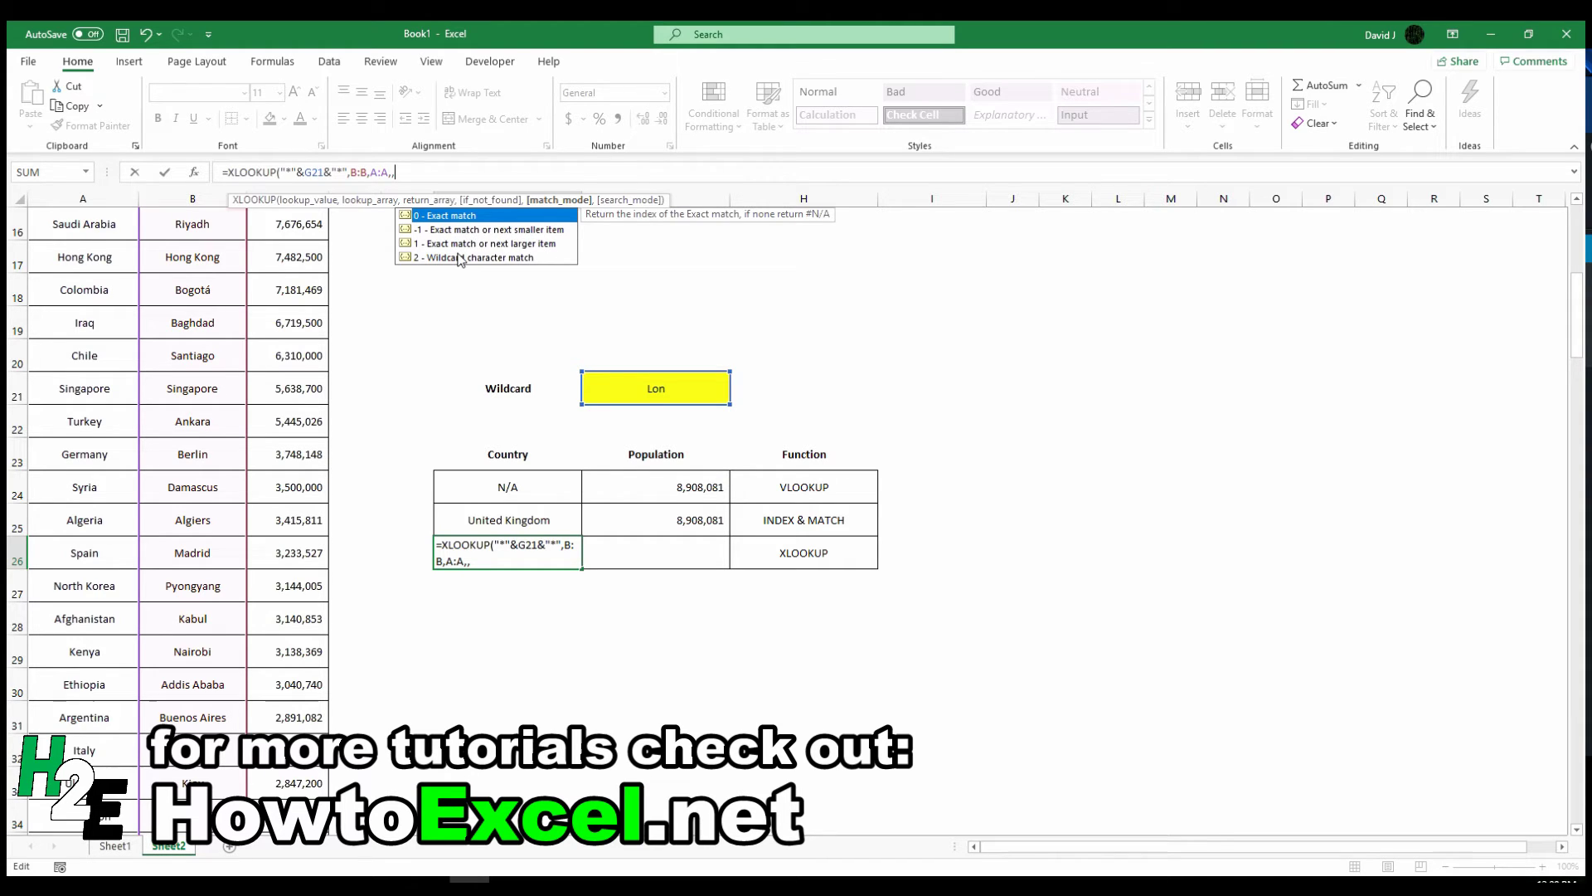
{"action": "type", "text": ")"}
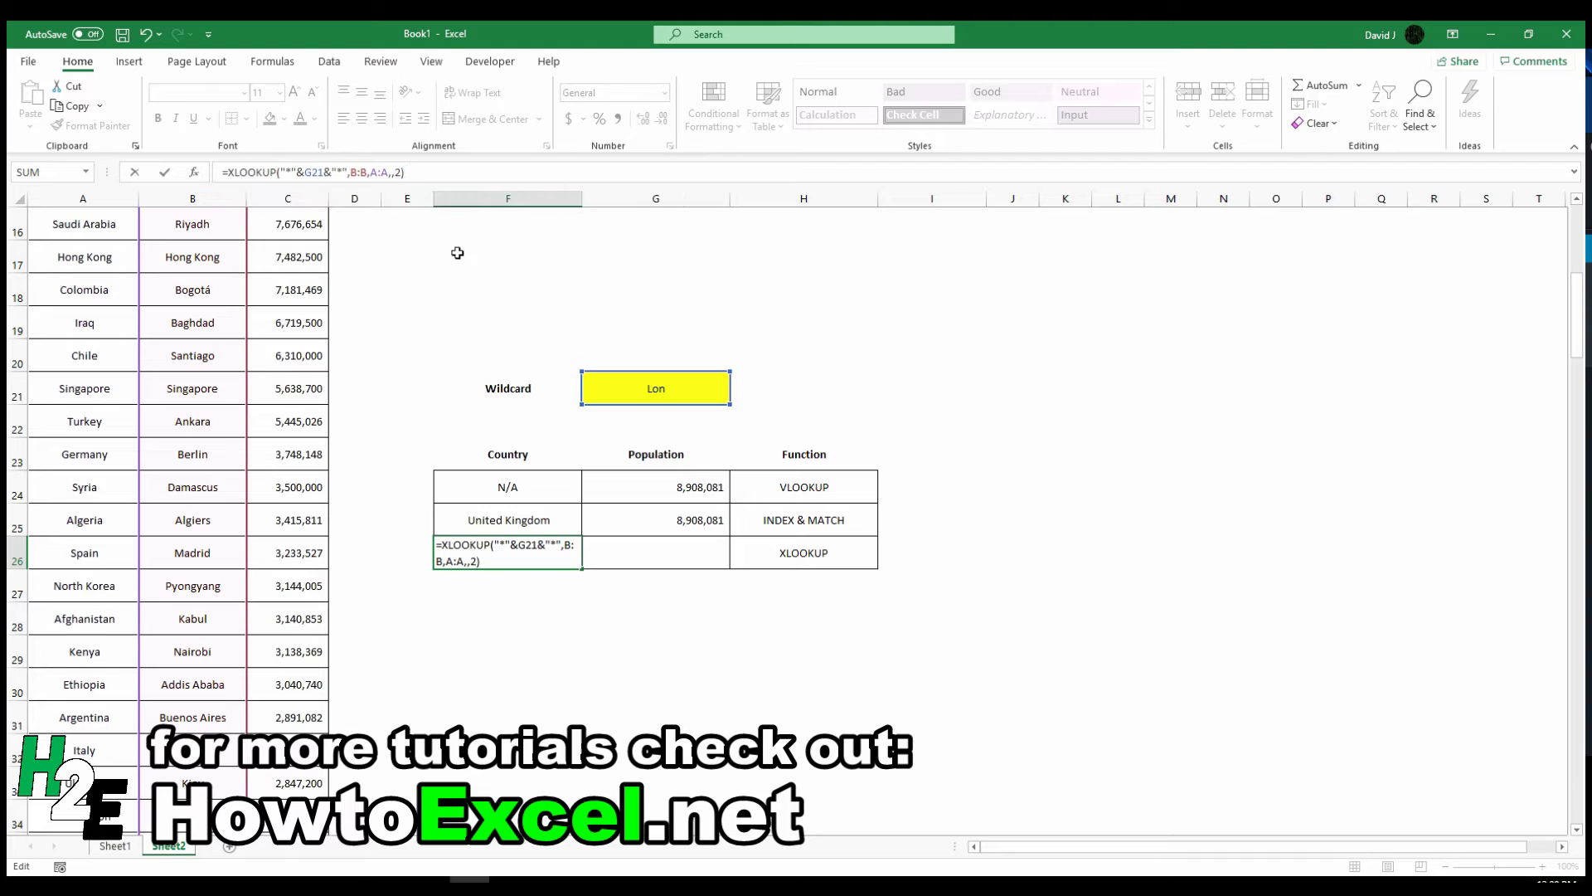
{"action": "key", "text": "Return"}
{"action": "key", "text": "Up"}
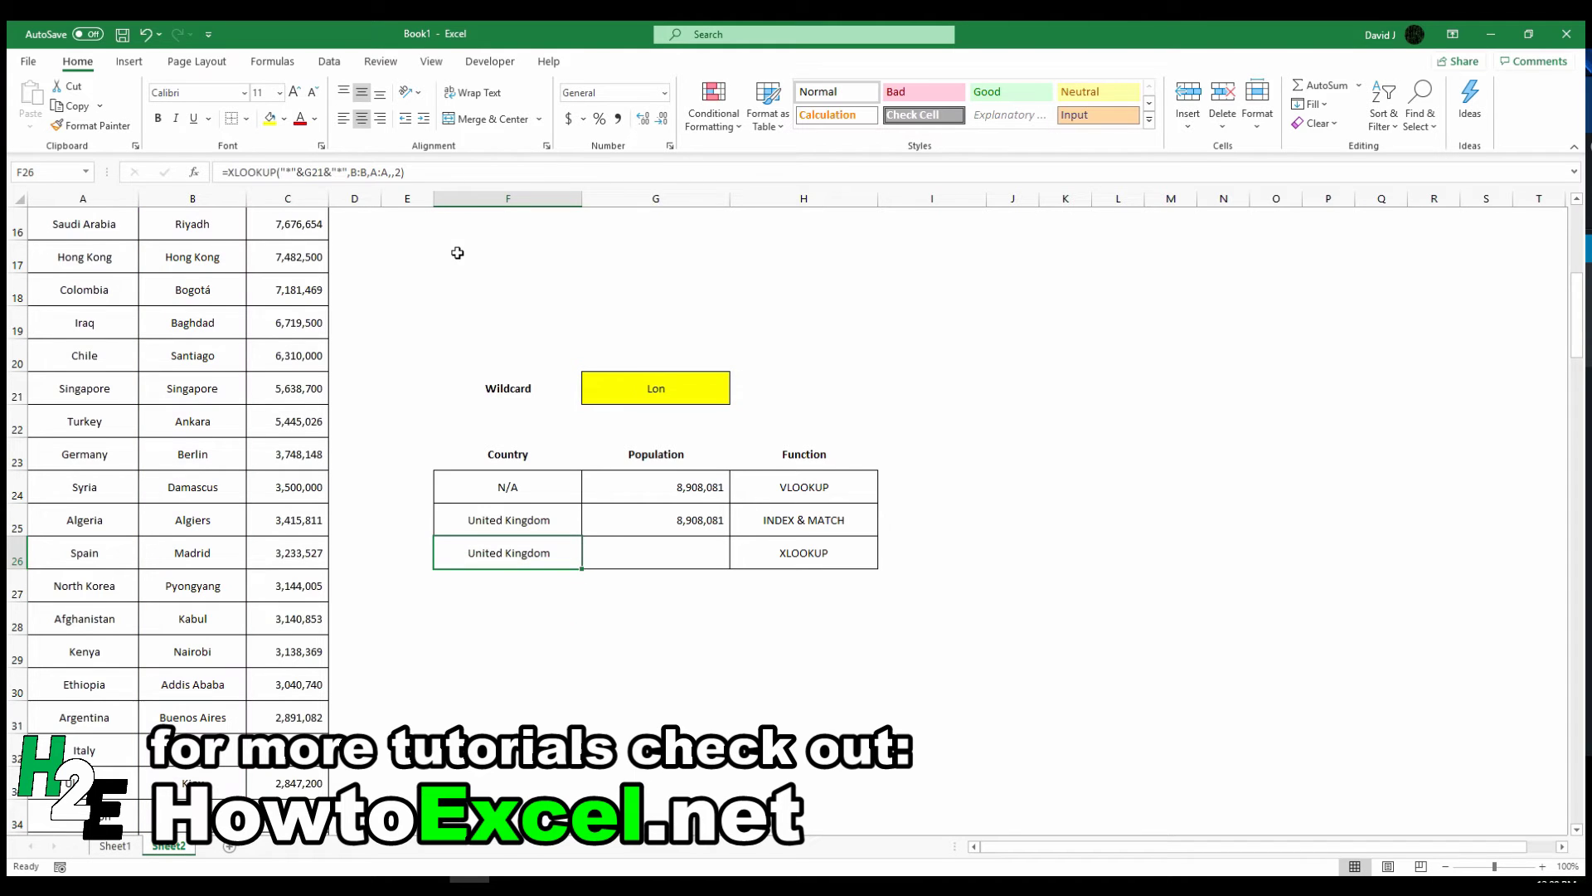
Make the G21, column B and column A references absolute in the F26 XLOOKUP.
{"action": "left_click", "coordinate": [316, 172]}
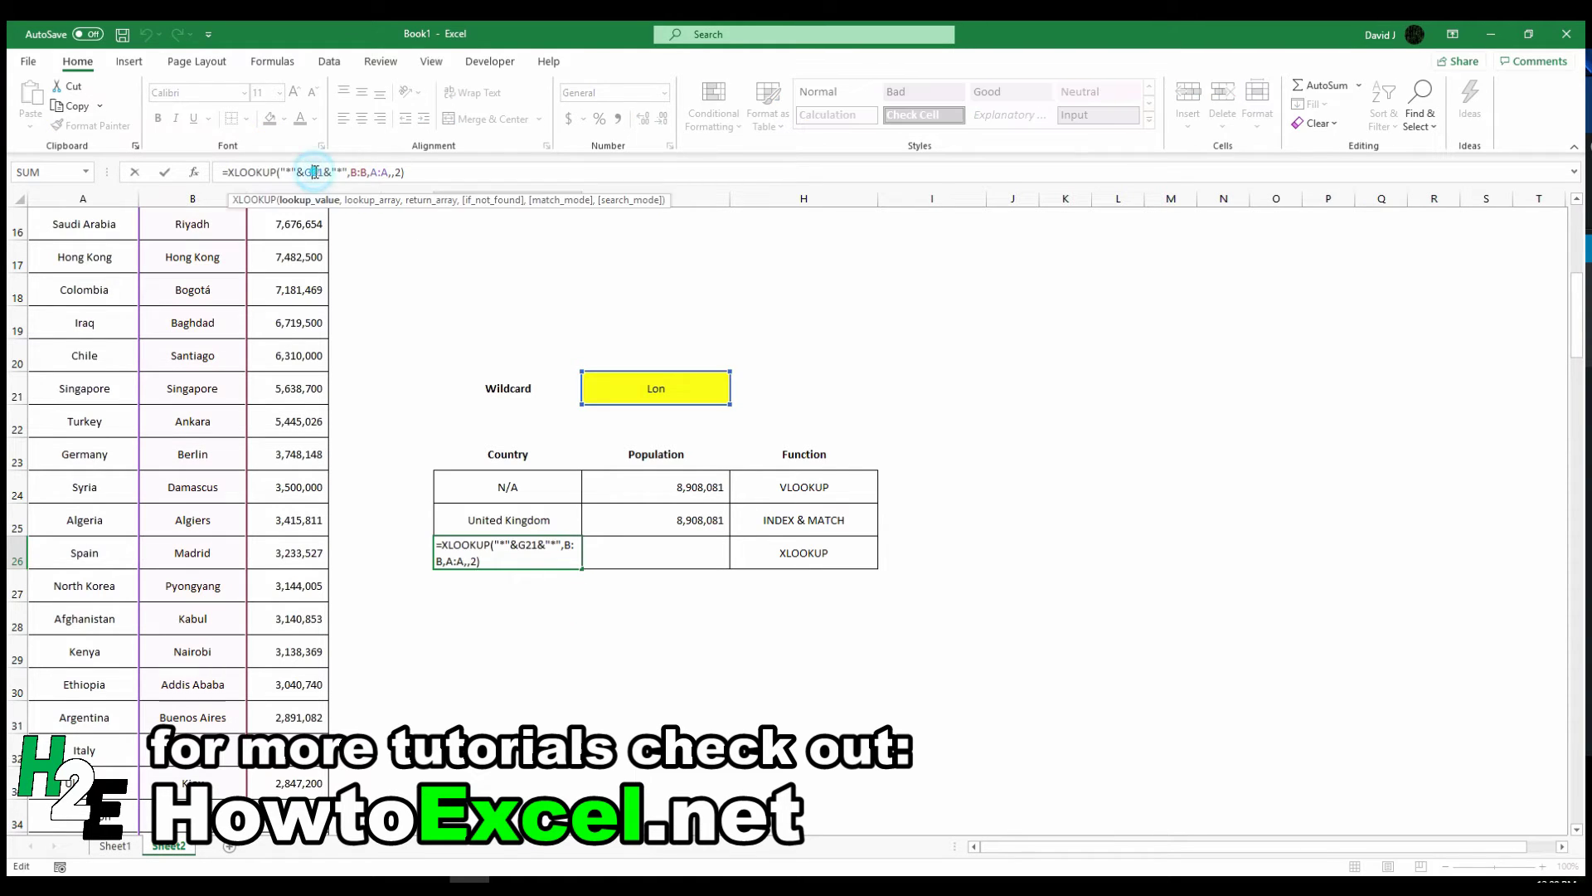
{"action": "key", "text": "F4"}
{"action": "left_click", "coordinate": [366, 171]}
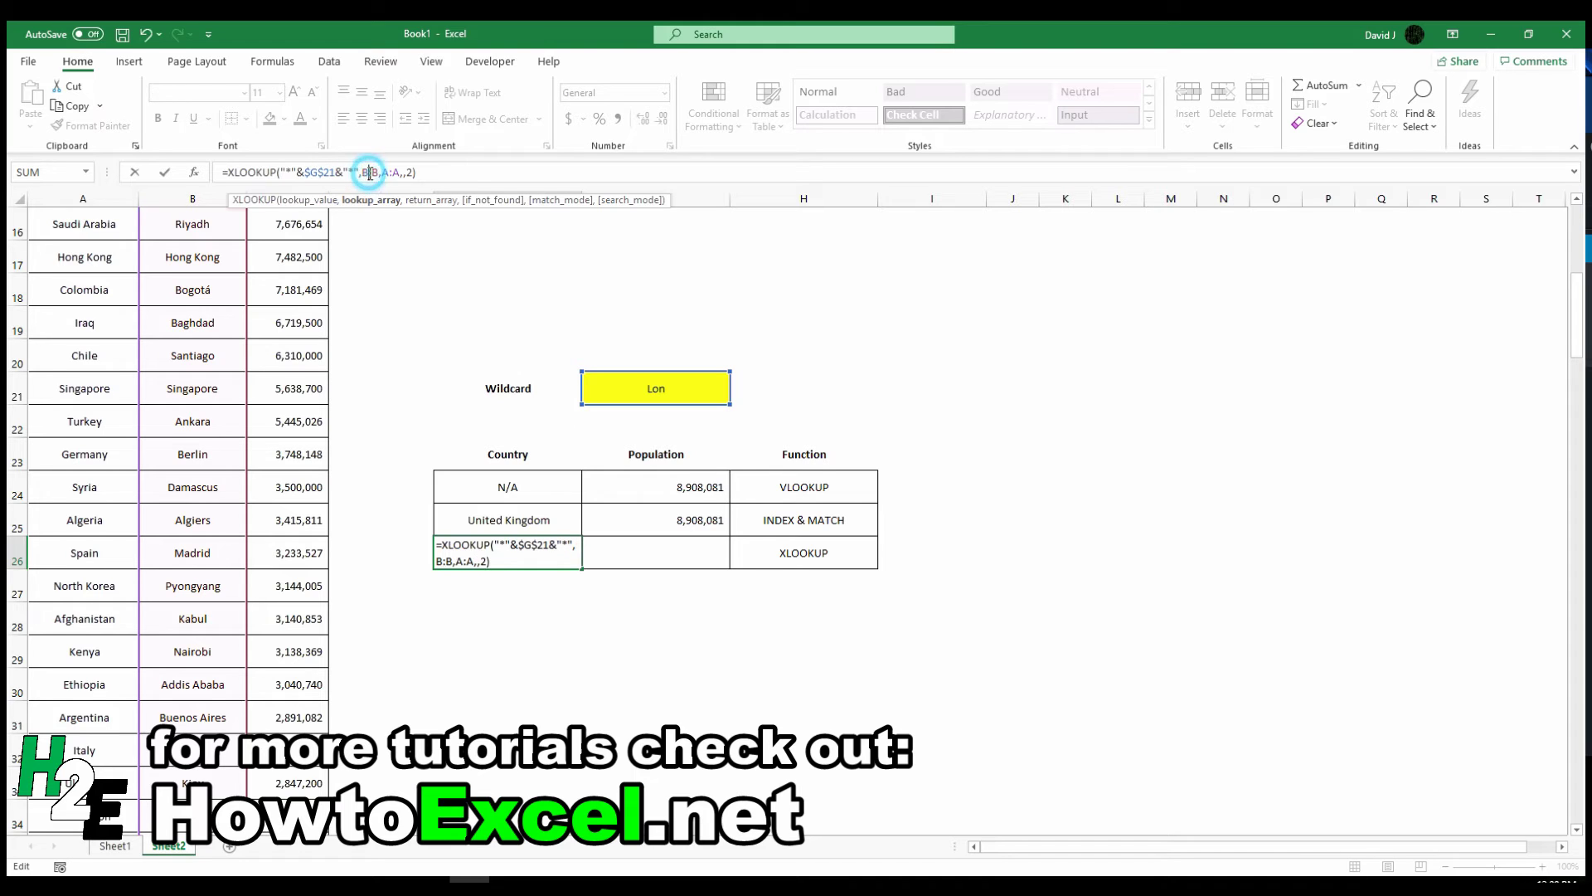
{"action": "key", "text": "F4"}
{"action": "left_click", "coordinate": [394, 172]}
{"action": "key", "text": "F4"}
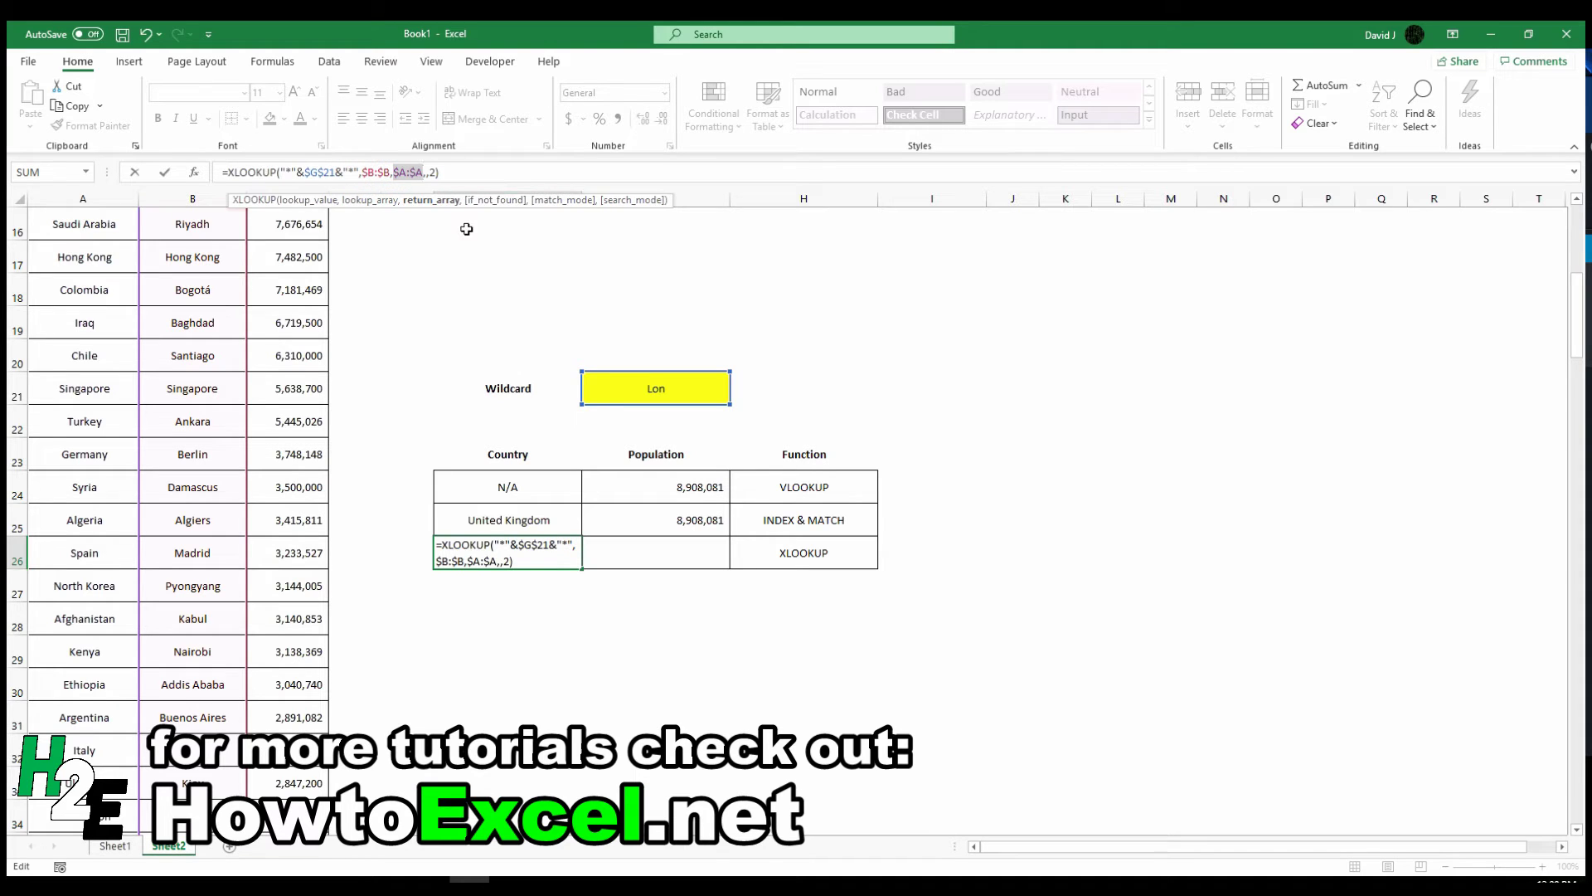
{"action": "key", "text": "Return"}
Fill the XLOOKUP into G26, return column C, and apply Comma Style to the population.
{"action": "key", "text": "Up"}
{"action": "key", "text": "Right"}
{"action": "key", "text": "ctrl+r"}
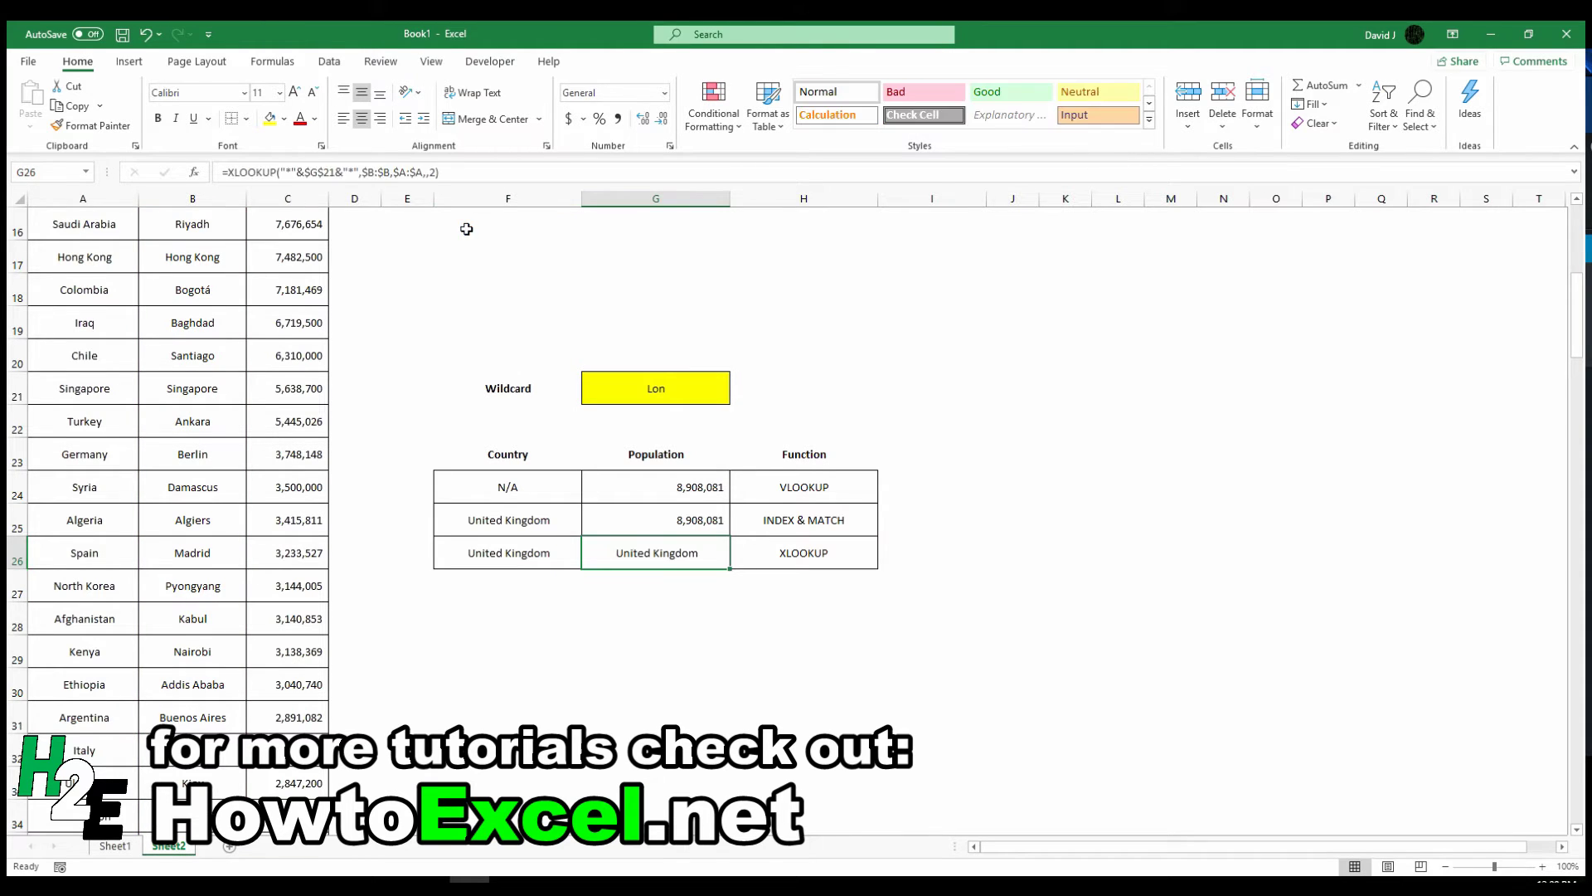
{"action": "left_click", "coordinate": [444, 164]}
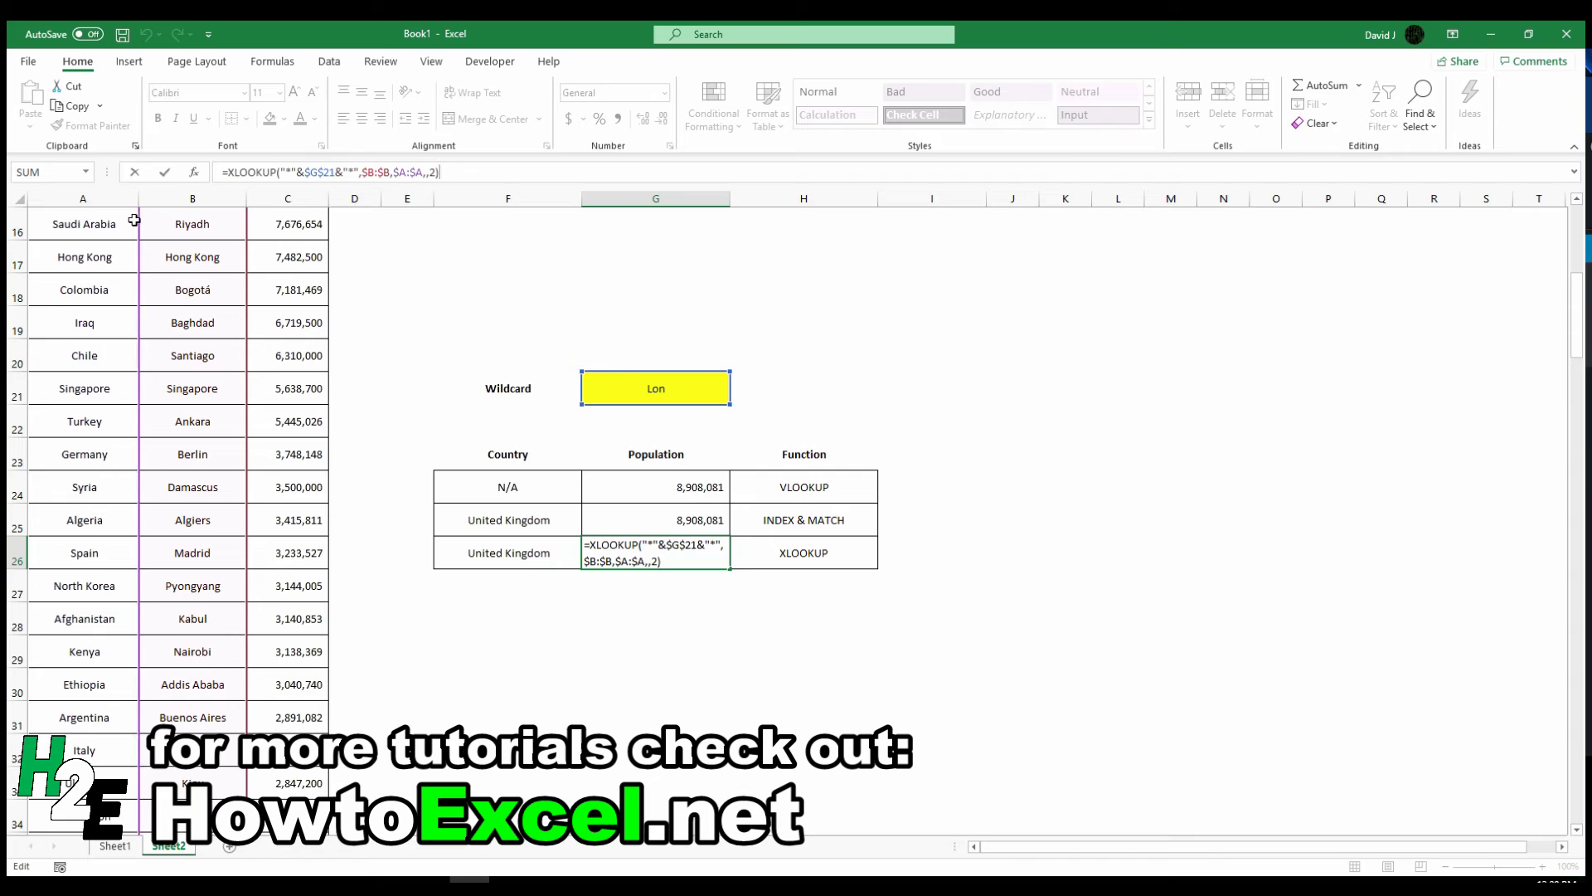
{"action": "left_click_drag", "start_coordinate": [134, 220], "coordinate": [254, 234]}
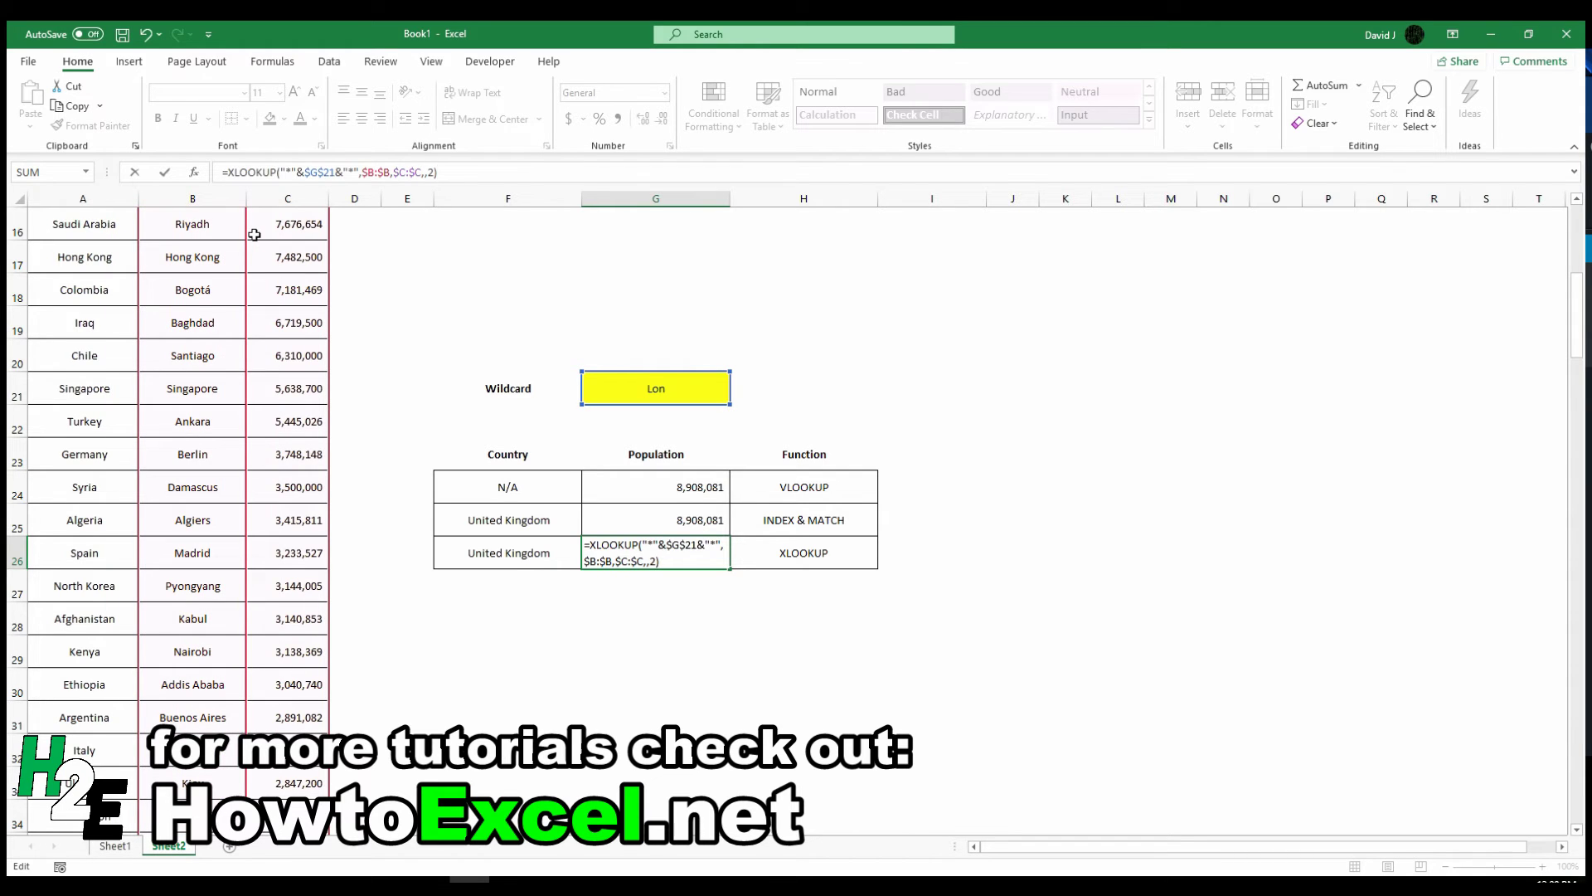
{"action": "key", "text": "Return"}
{"action": "key", "text": "Up"}
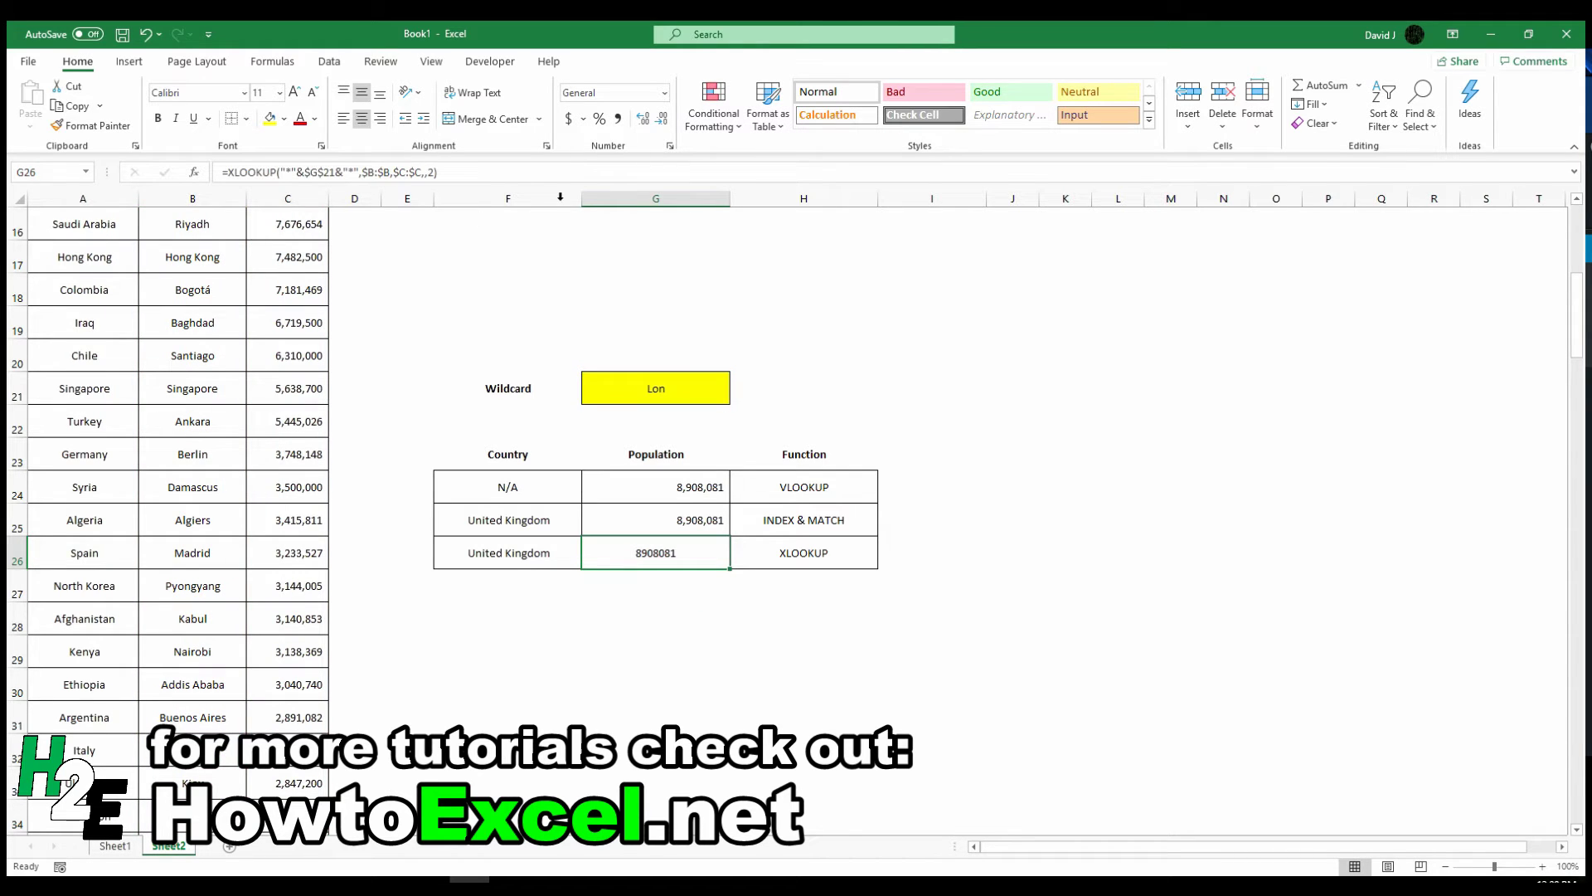
{"action": "left_click", "coordinate": [617, 118]}
Remove both decimals so G26 shows 8,908,081, then review the G25 INDEX & MATCH formula.
{"action": "left_click", "coordinate": [661, 118]}
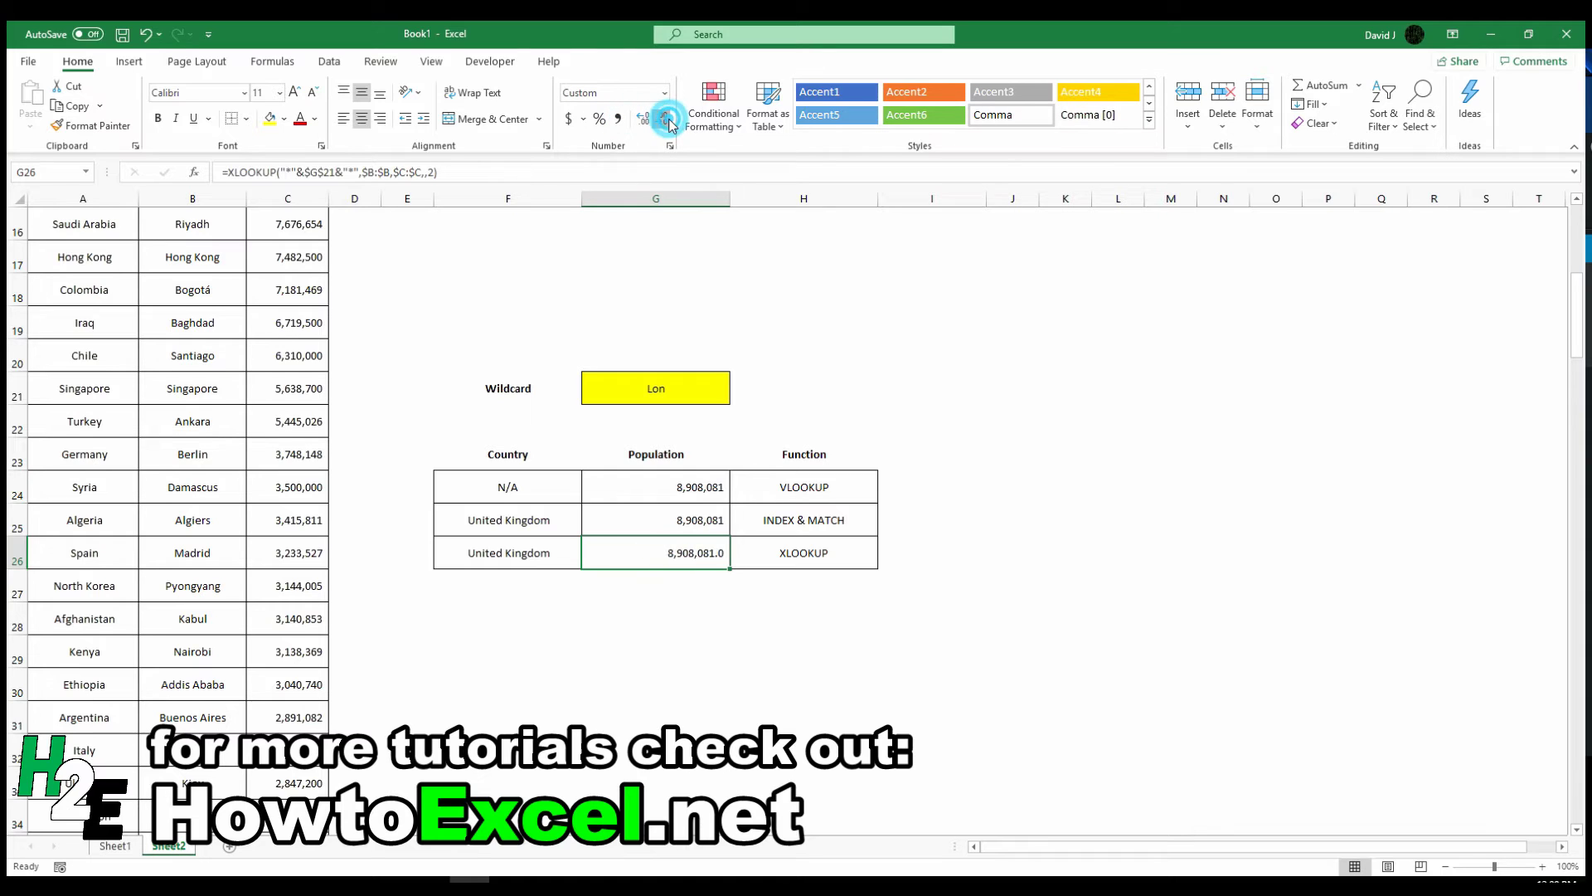
{"action": "left_click", "coordinate": [661, 119]}
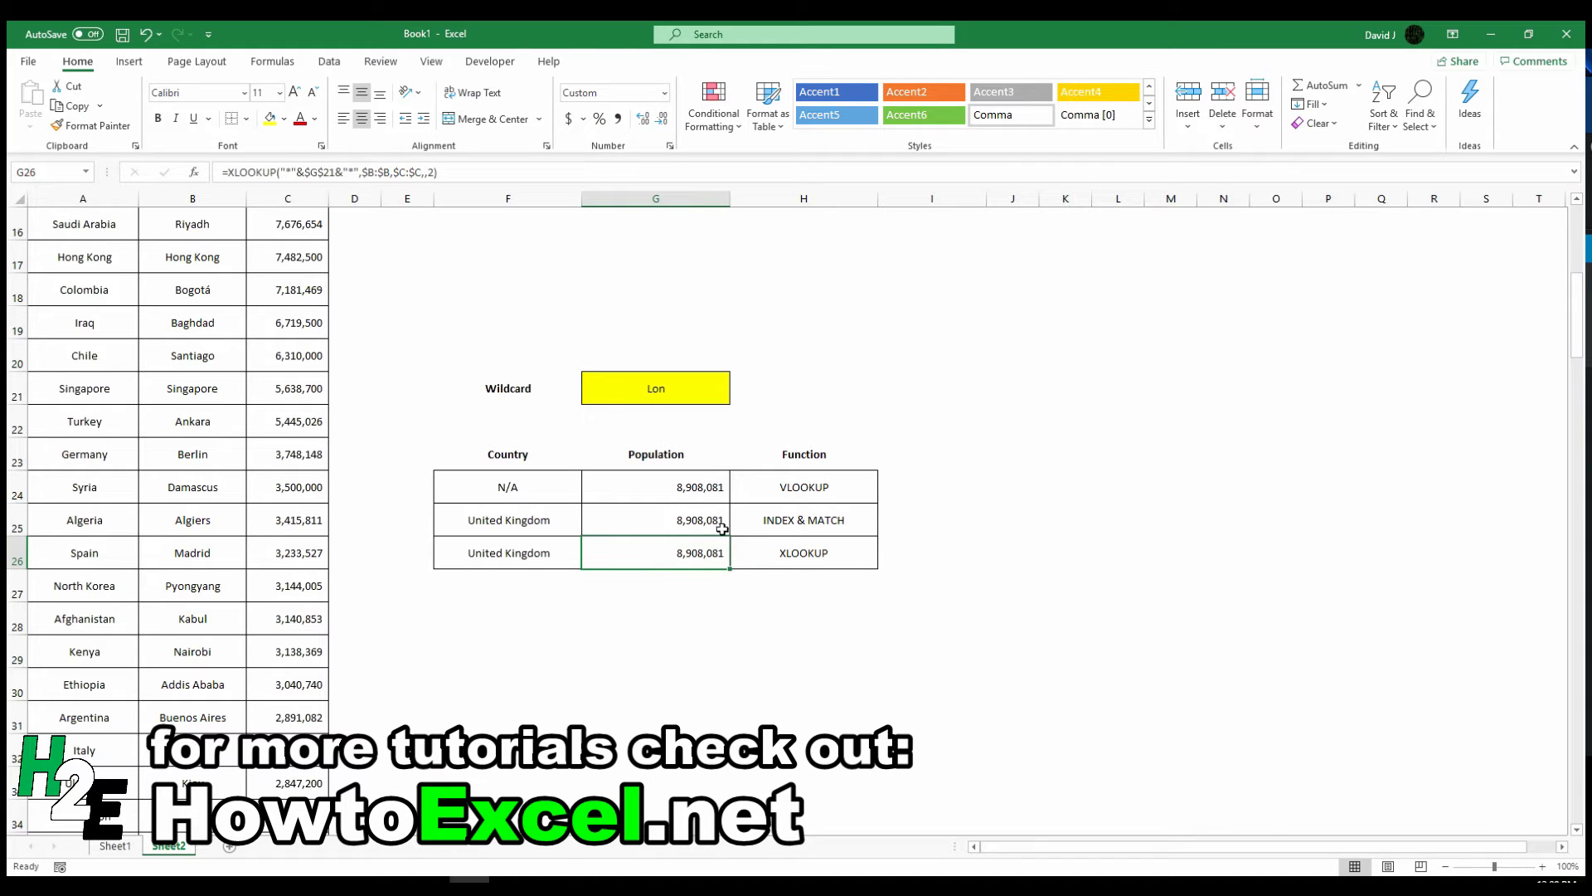
{"action": "left_click", "coordinate": [673, 514]}
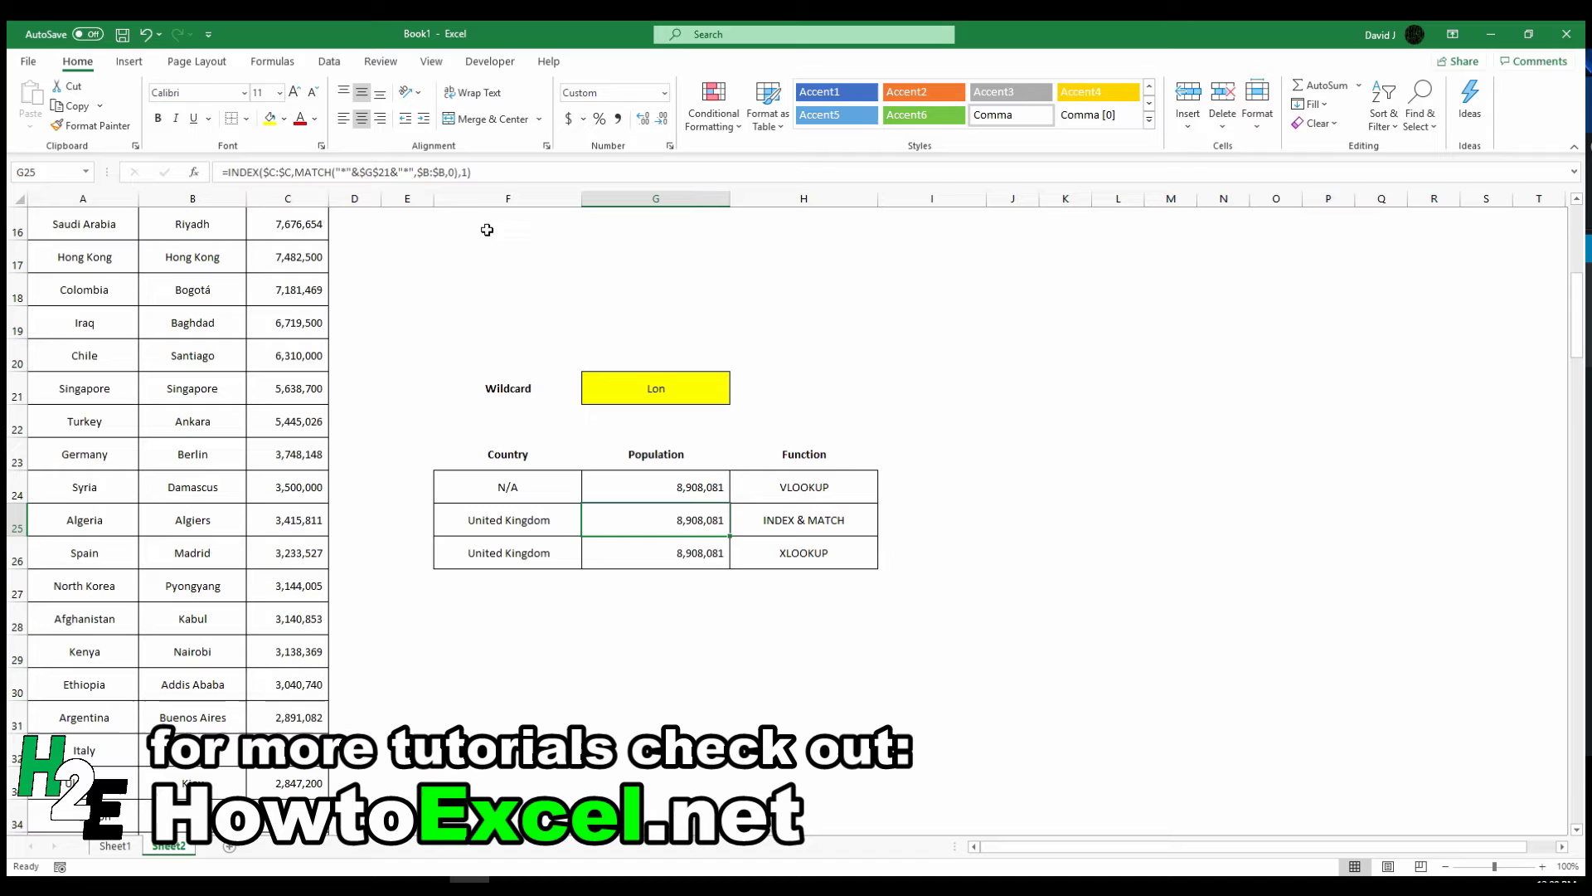
{"action": "left_click", "coordinate": [456, 172]}
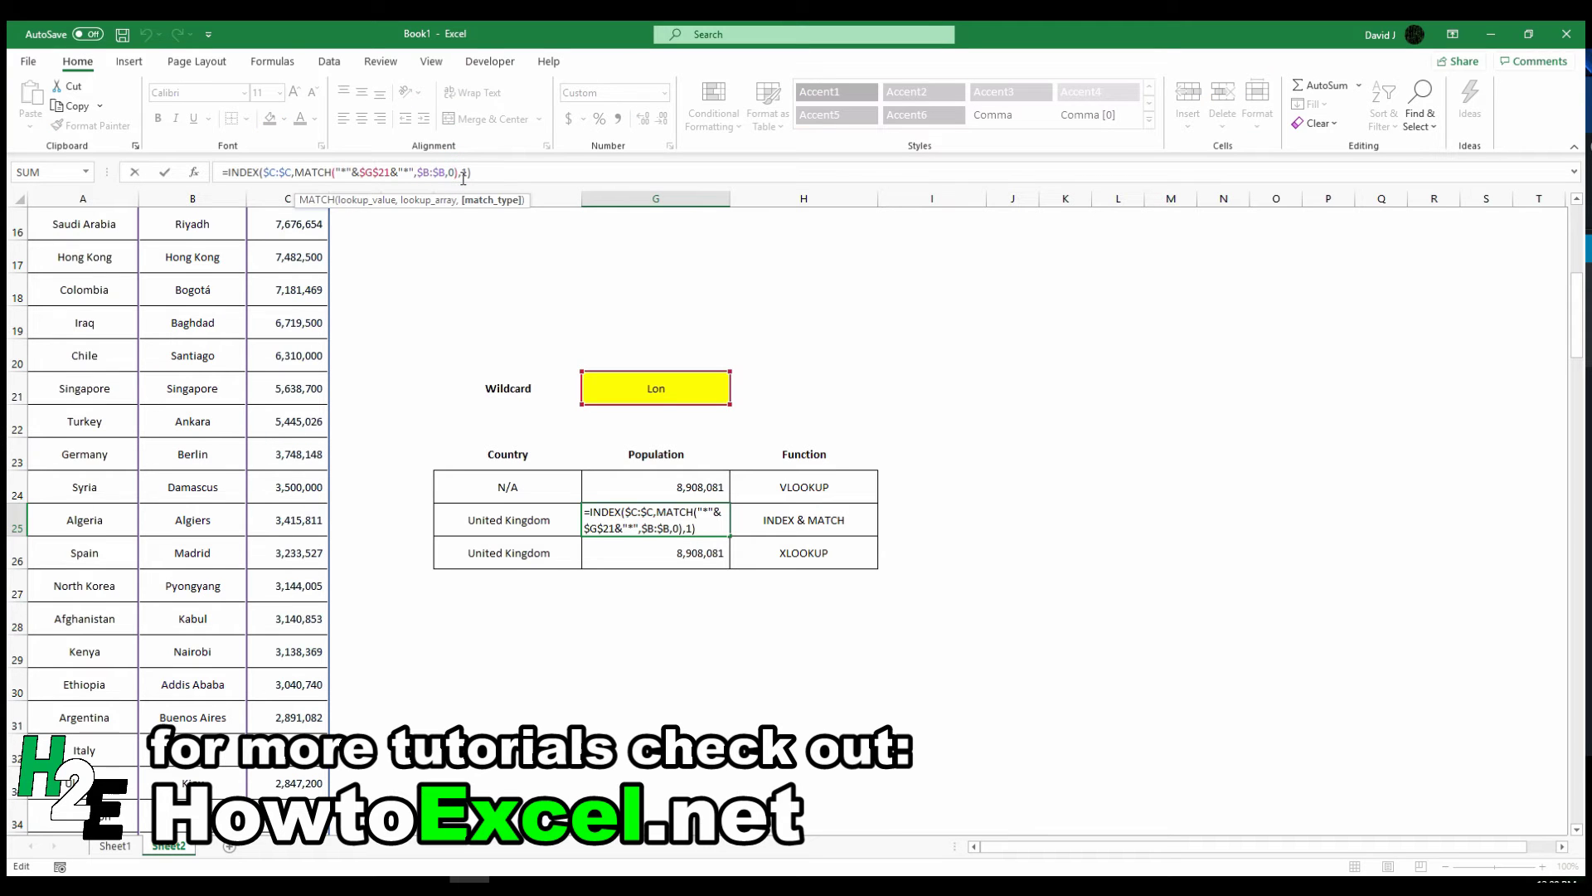
{"action": "key", "text": "Escape"}
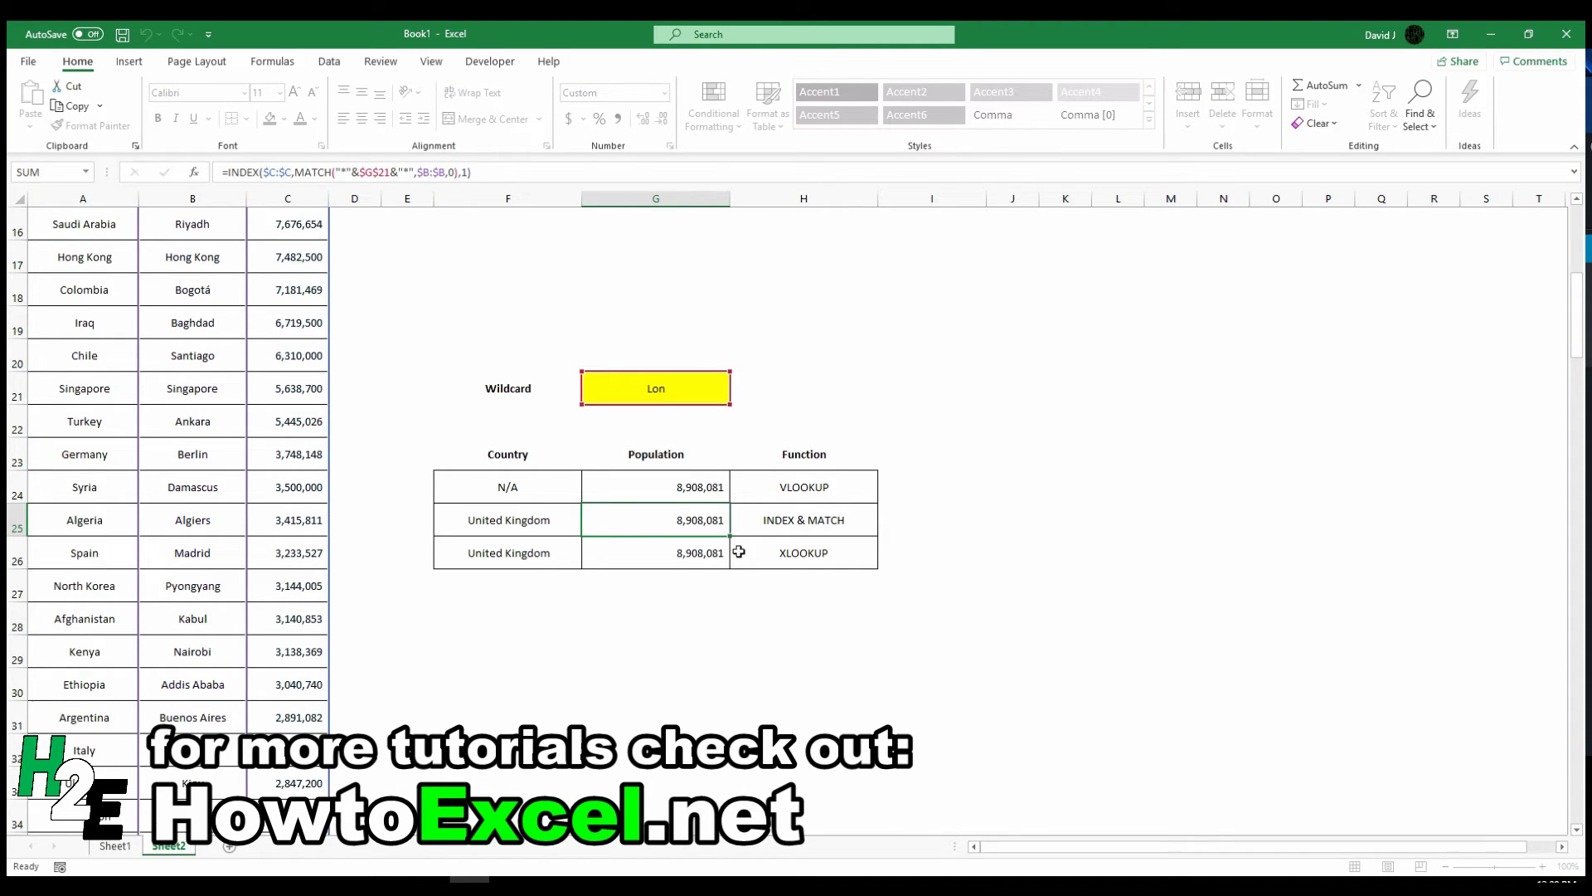
Compare the XLOOKUP, VLOOKUP and INDEX & MATCH formulas in G26, G24 and G25.
{"action": "left_click", "coordinate": [718, 556]}
{"action": "left_click", "coordinate": [430, 171]}
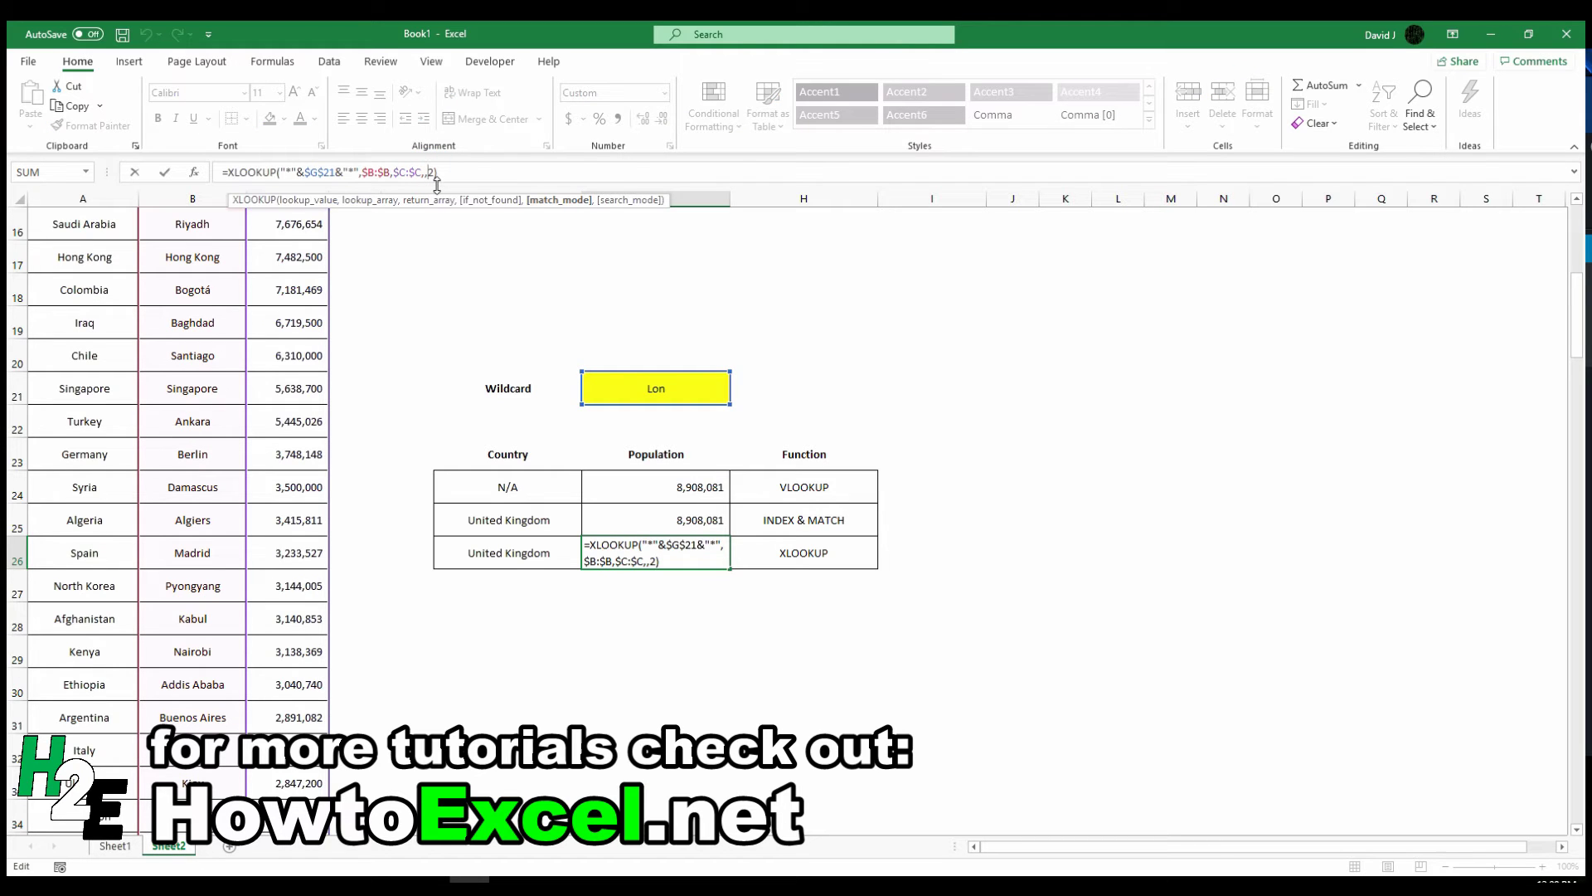
{"action": "key", "text": "Escape"}
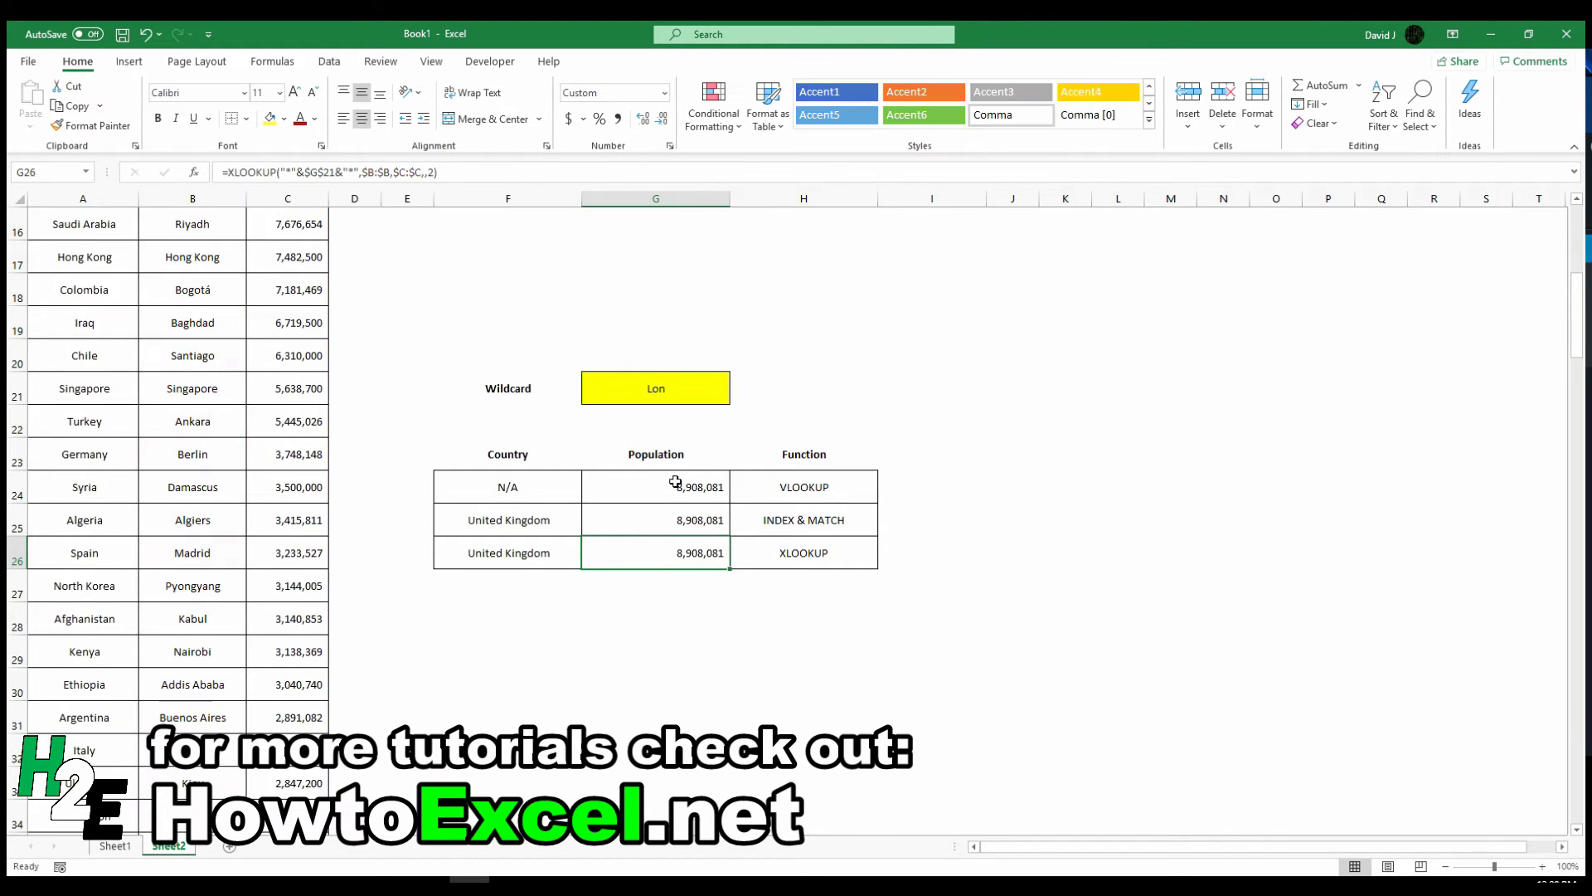
{"action": "left_click", "coordinate": [682, 494]}
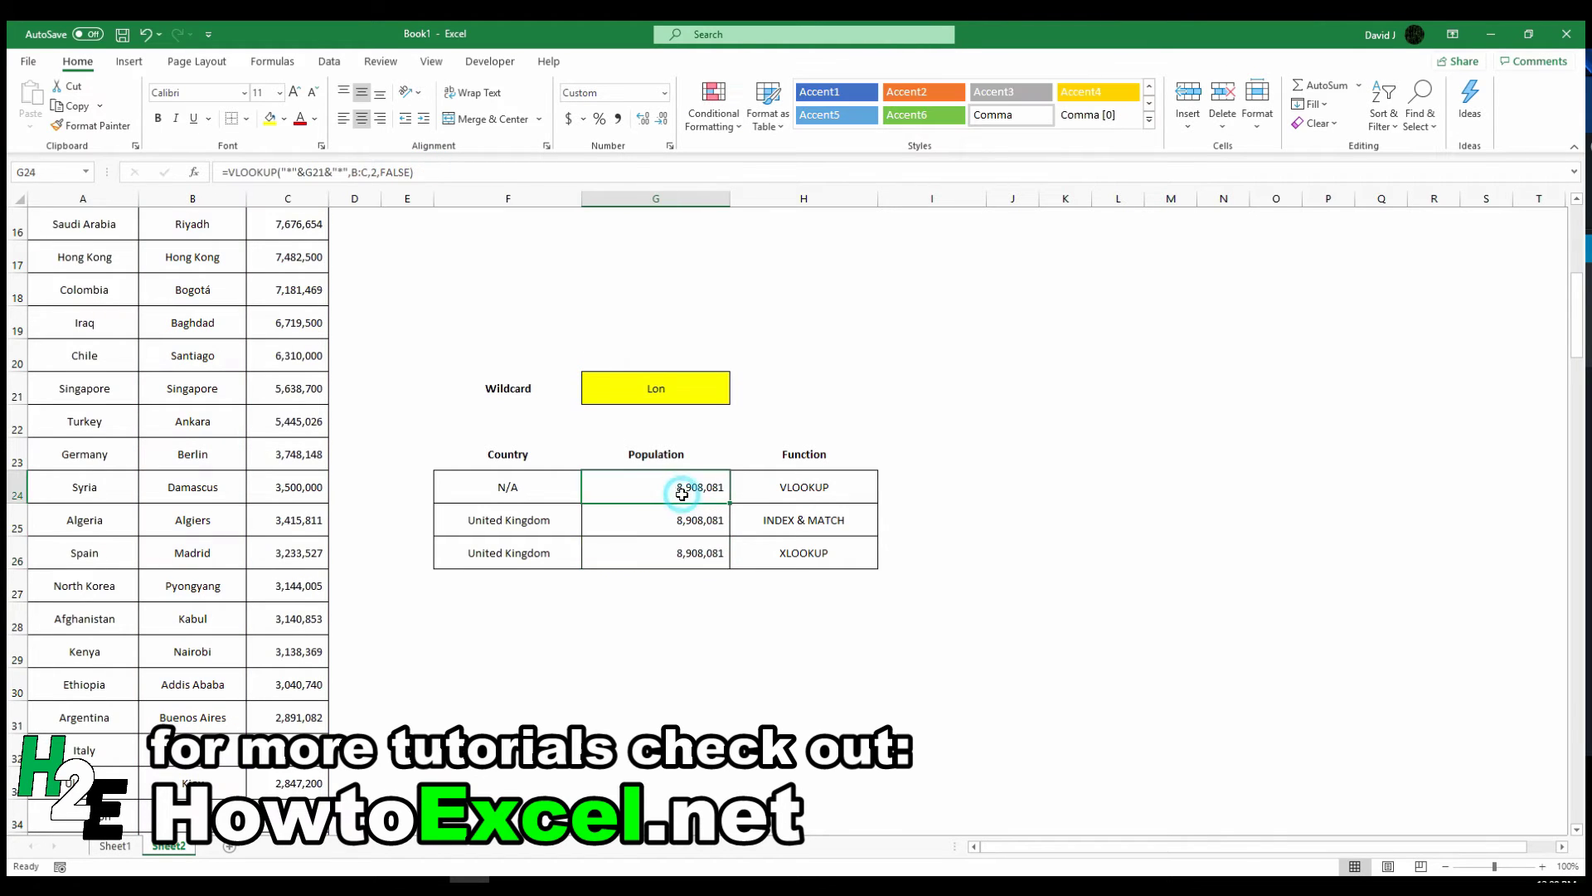
{"action": "left_click", "coordinate": [702, 546]}
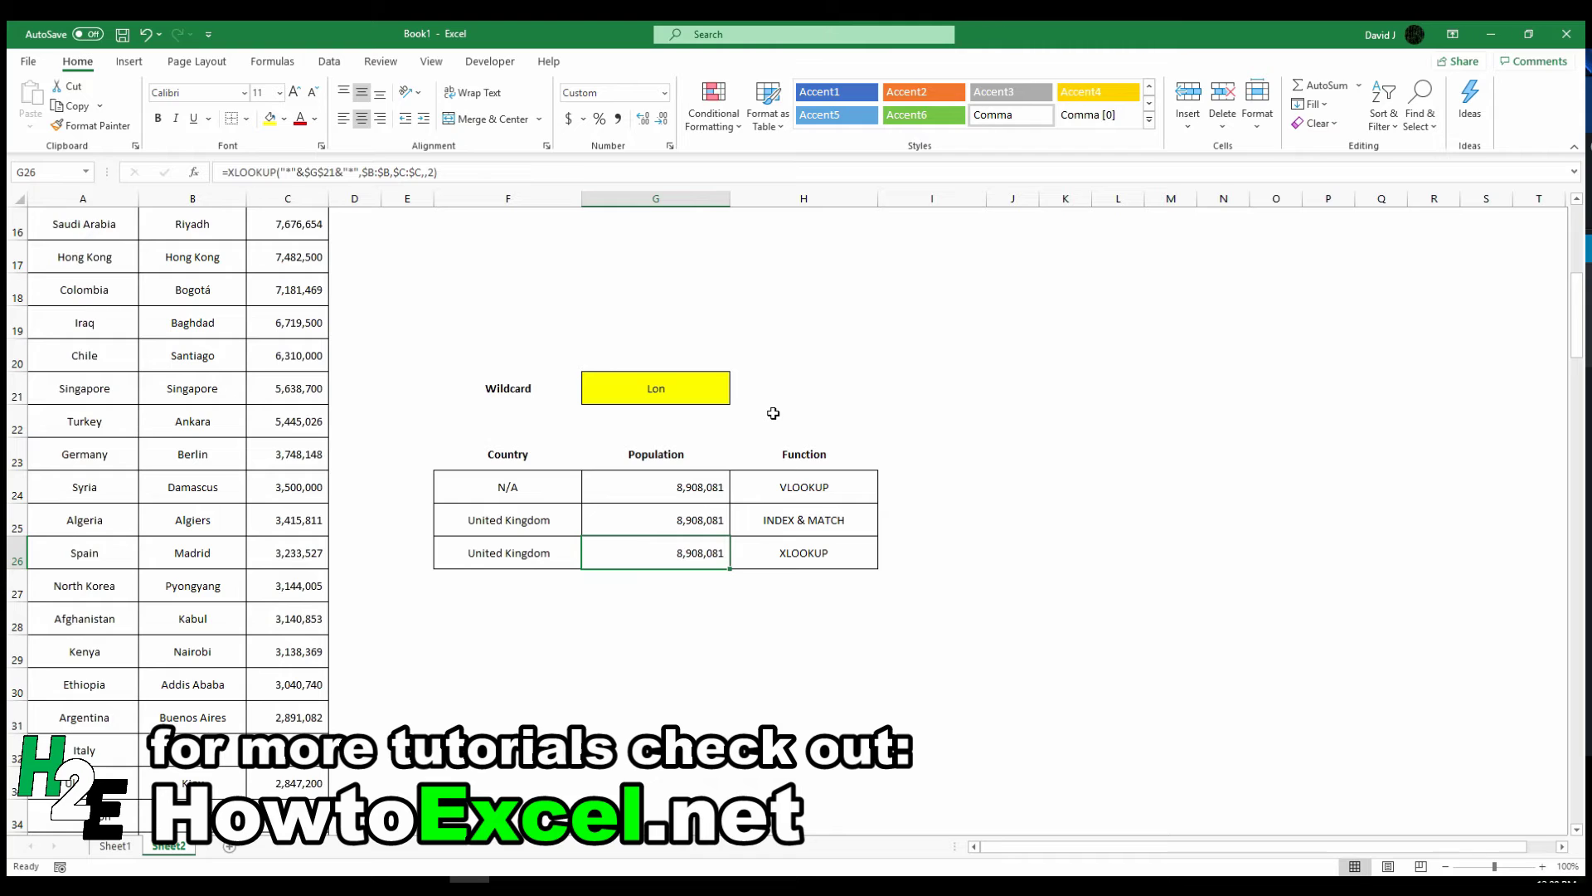
{"action": "left_click", "coordinate": [734, 517]}
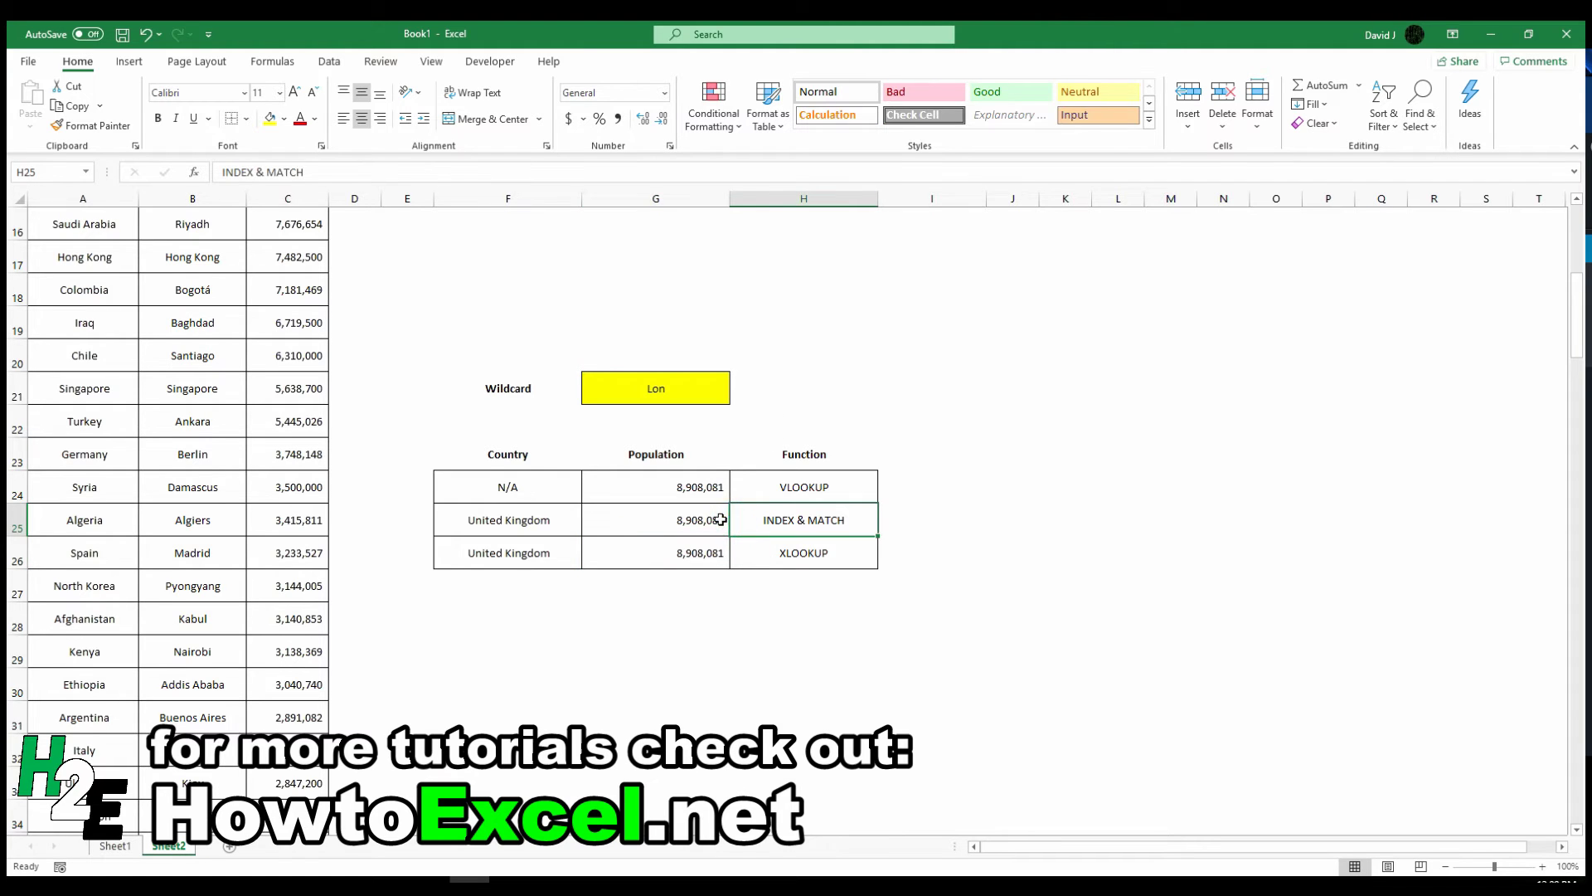
{"action": "left_click", "coordinate": [719, 519]}
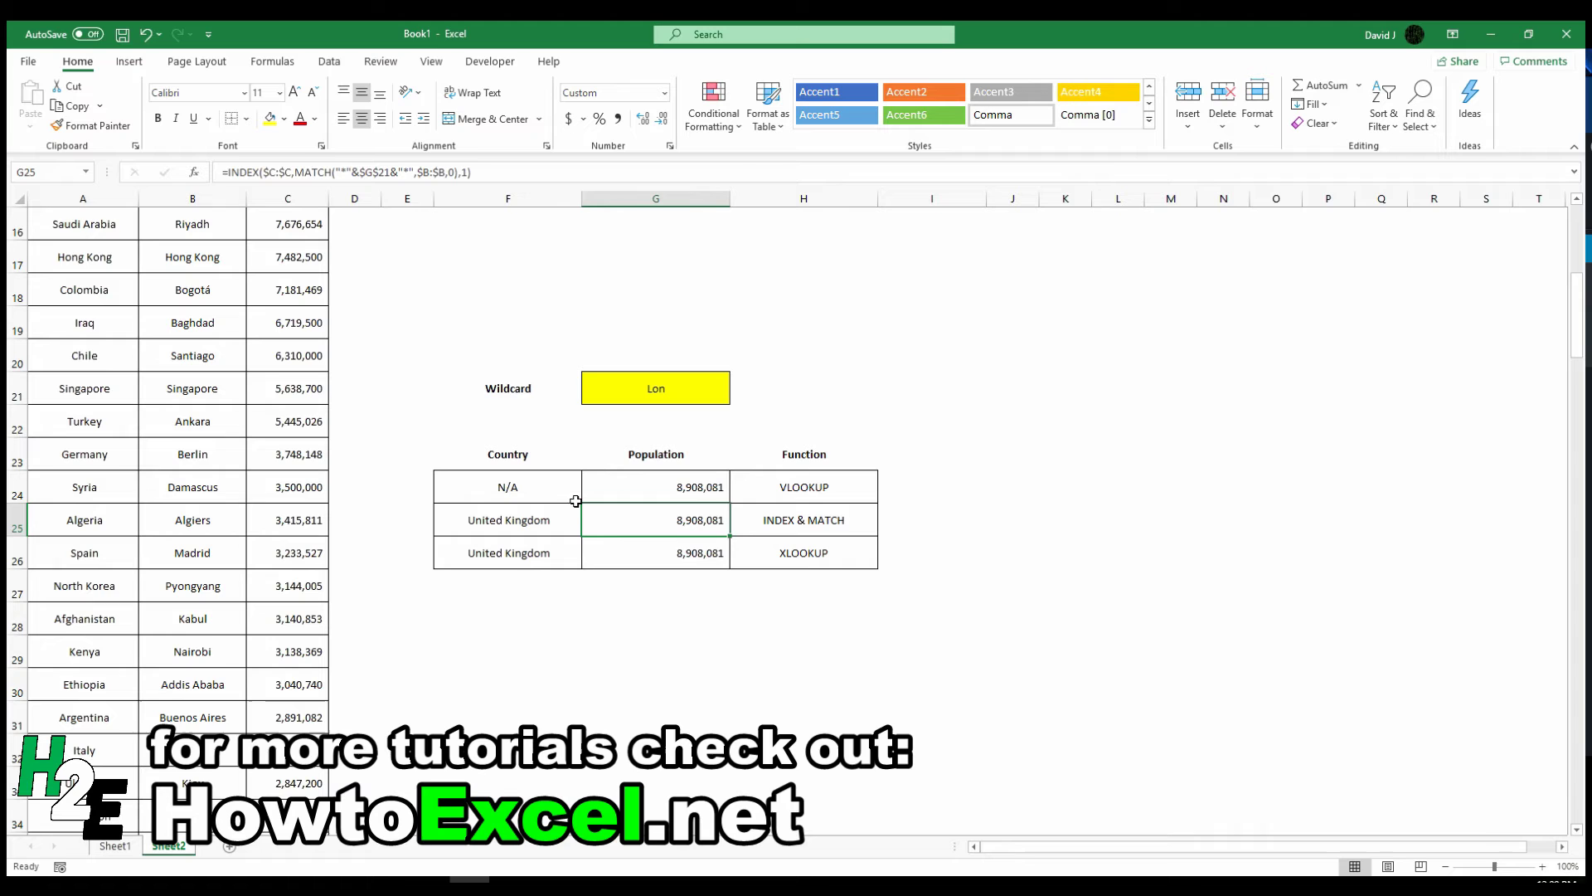
Scroll down to the Amount/Tier table and select the yellow Lookup Value cell G51.
{"action": "scroll", "coordinate": [575, 498], "scroll_direction": "down", "scroll_amount": 7}
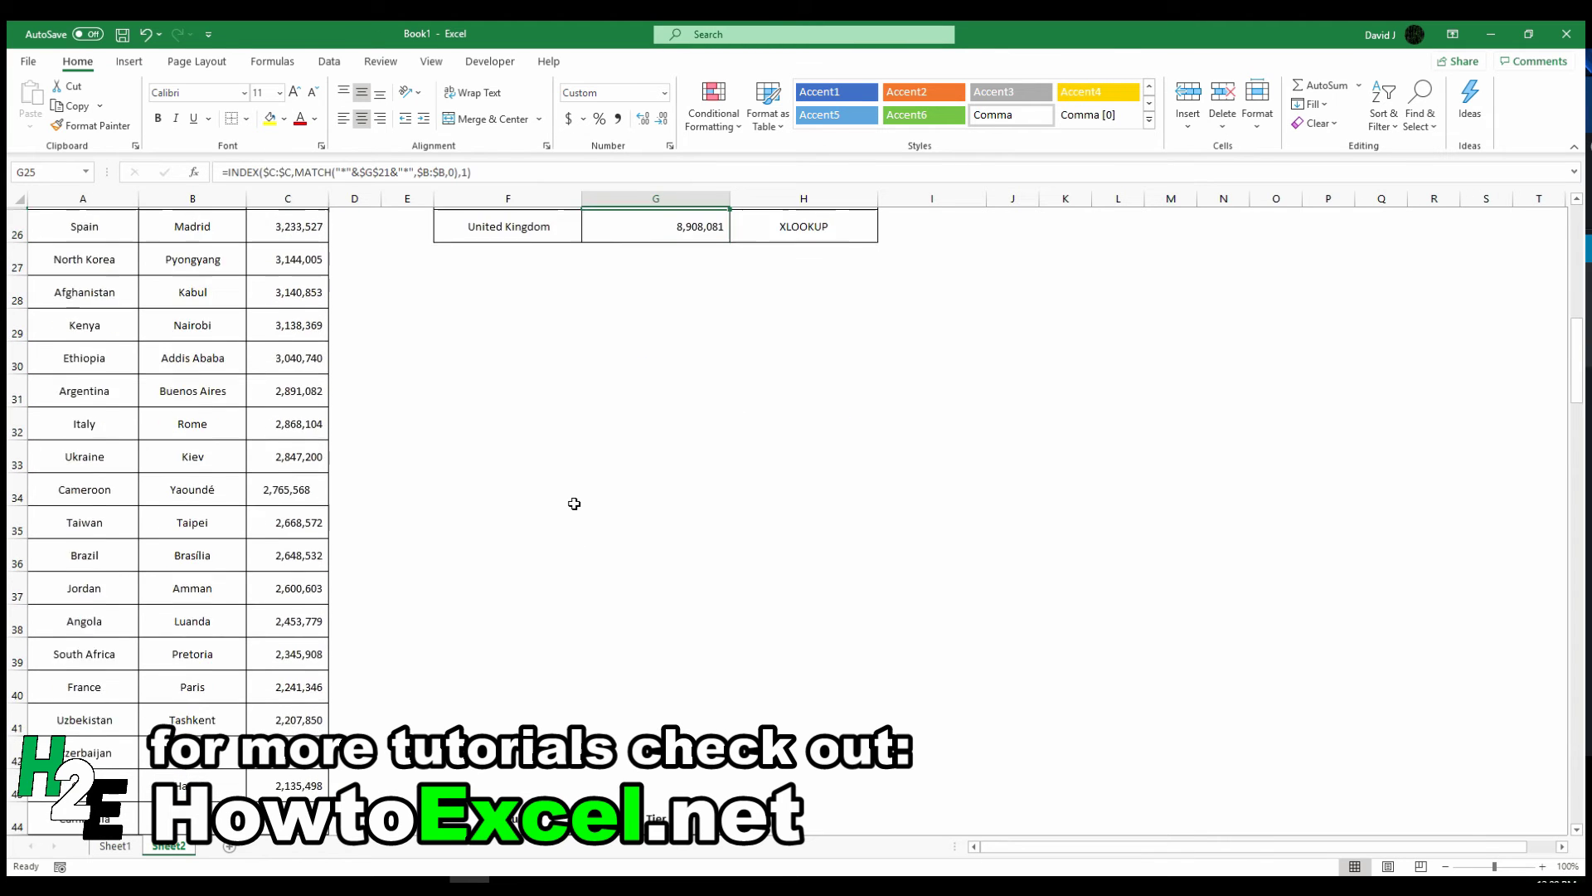
{"action": "scroll", "coordinate": [574, 503], "scroll_direction": "down", "scroll_amount": 1}
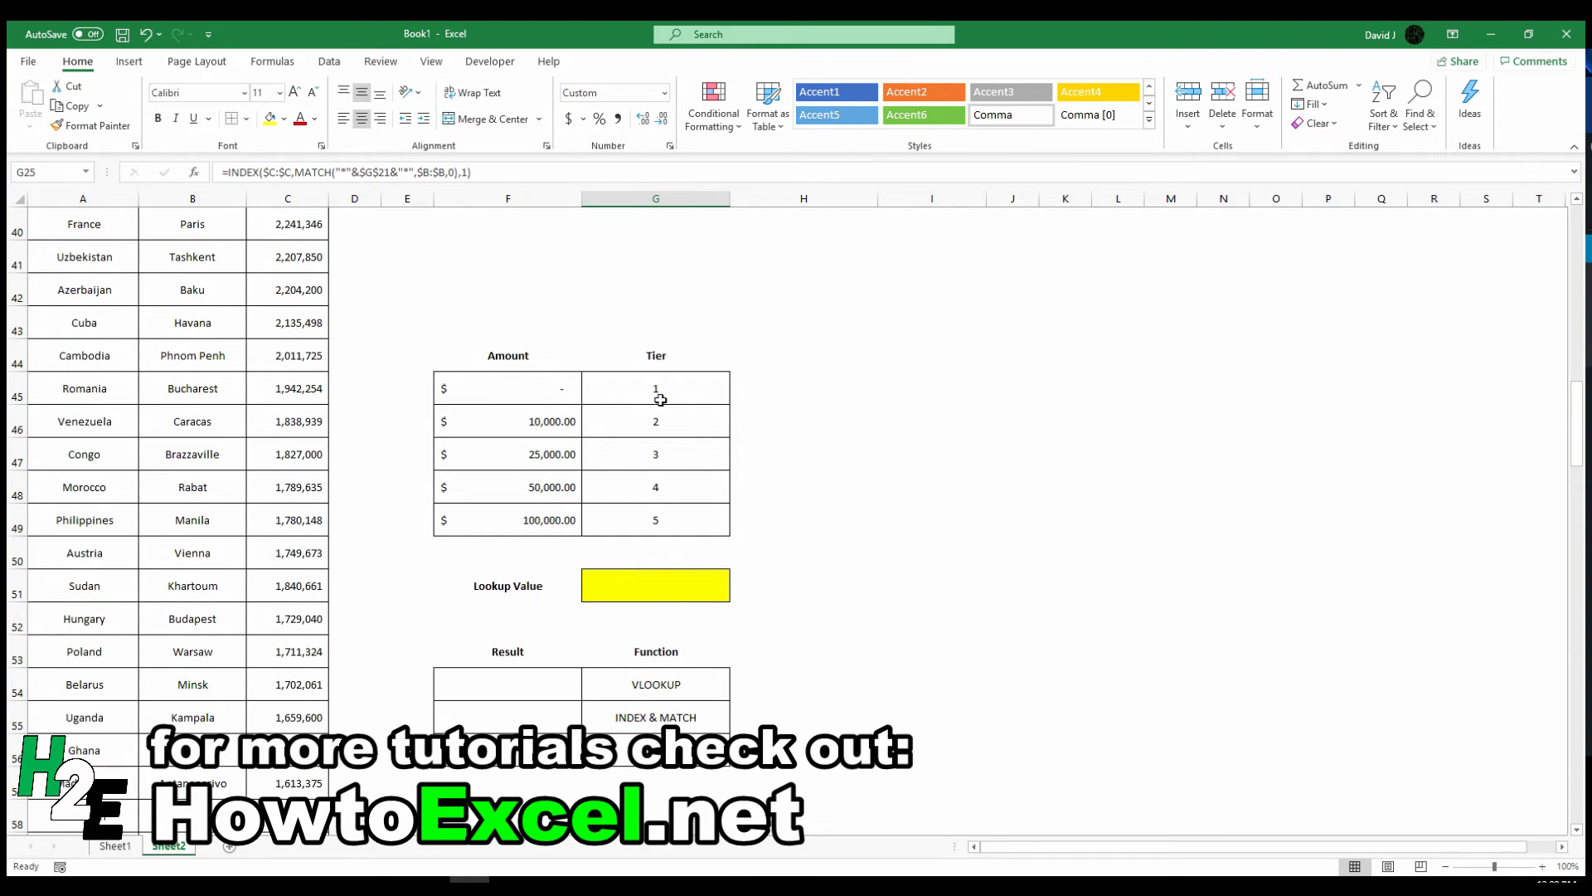
{"action": "left_click", "coordinate": [700, 596]}
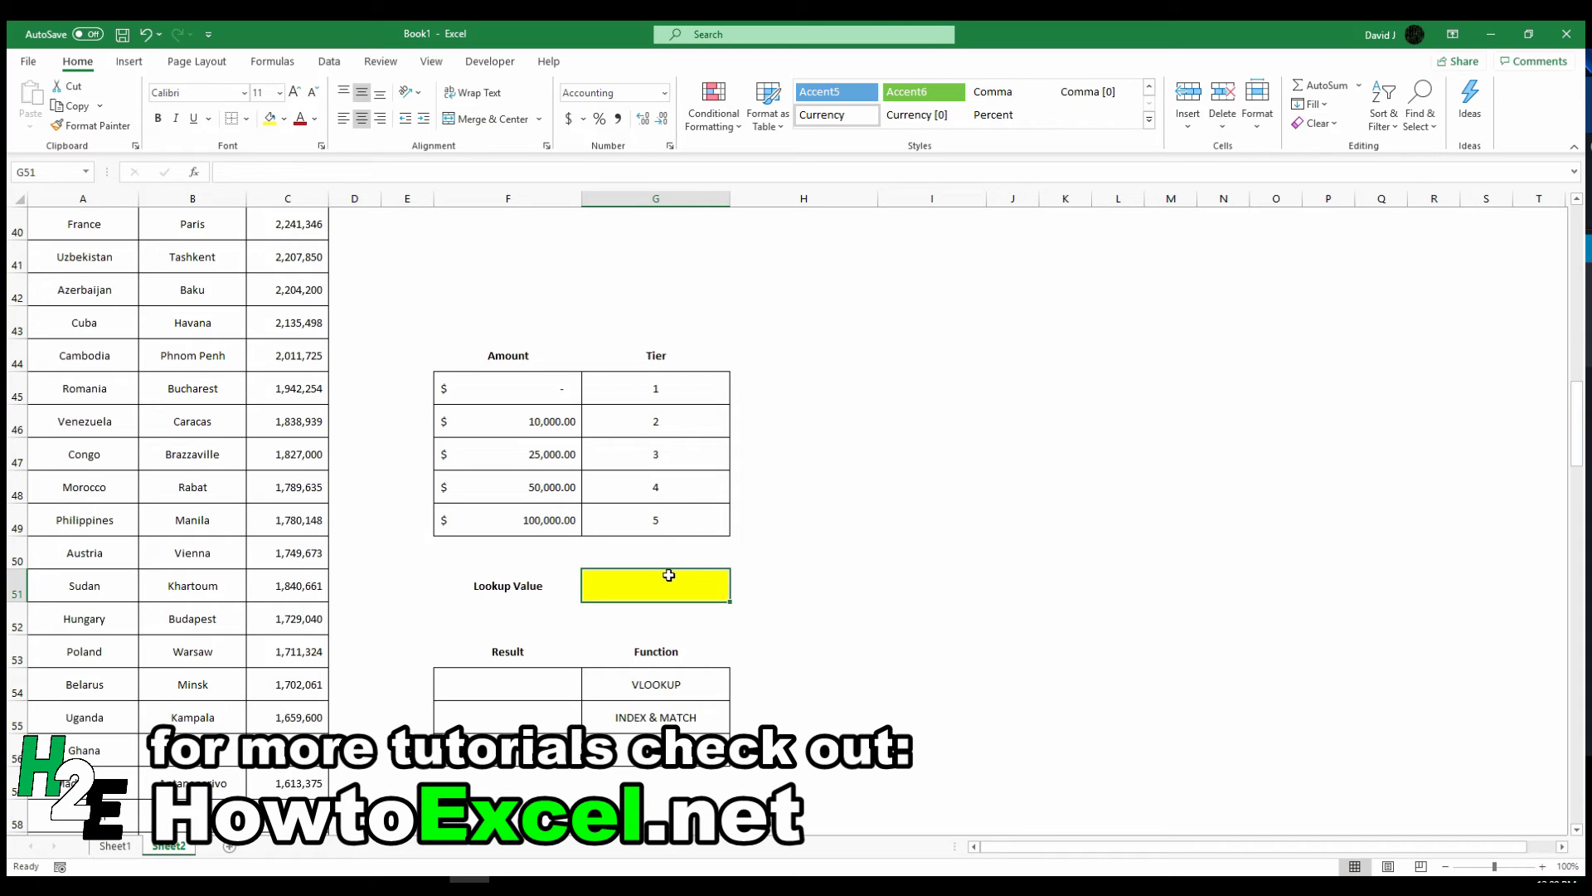
Enter 20000 as the Lookup Value in G51 and highlight the $10,000.00 tier 2 row.
{"action": "type", "text": "20000"}
{"action": "key", "text": "Return"}
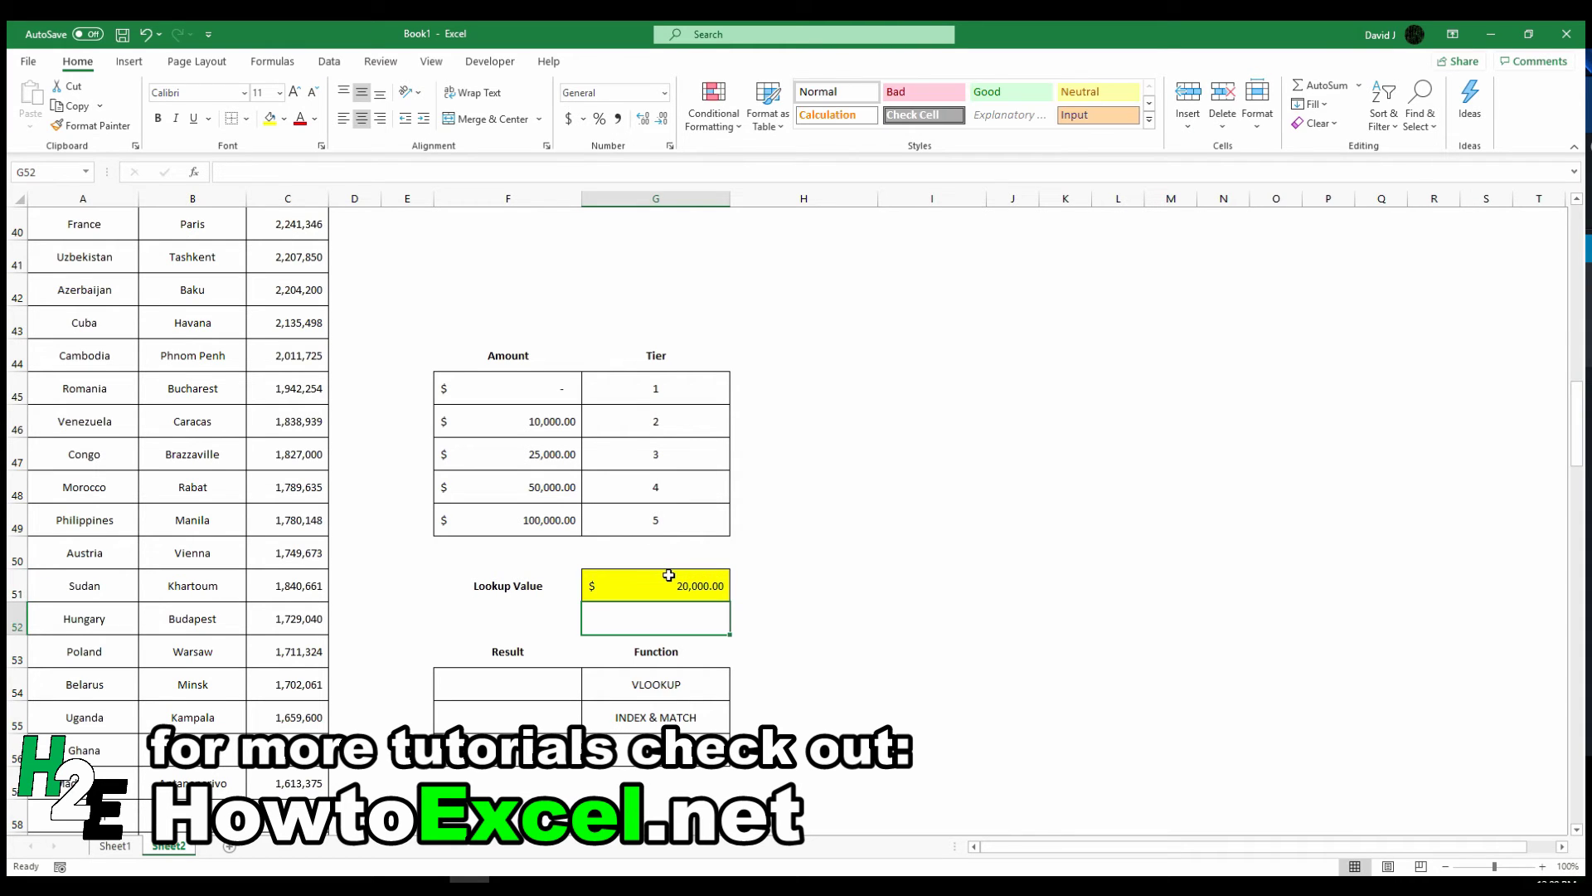
{"action": "left_click", "coordinate": [669, 574]}
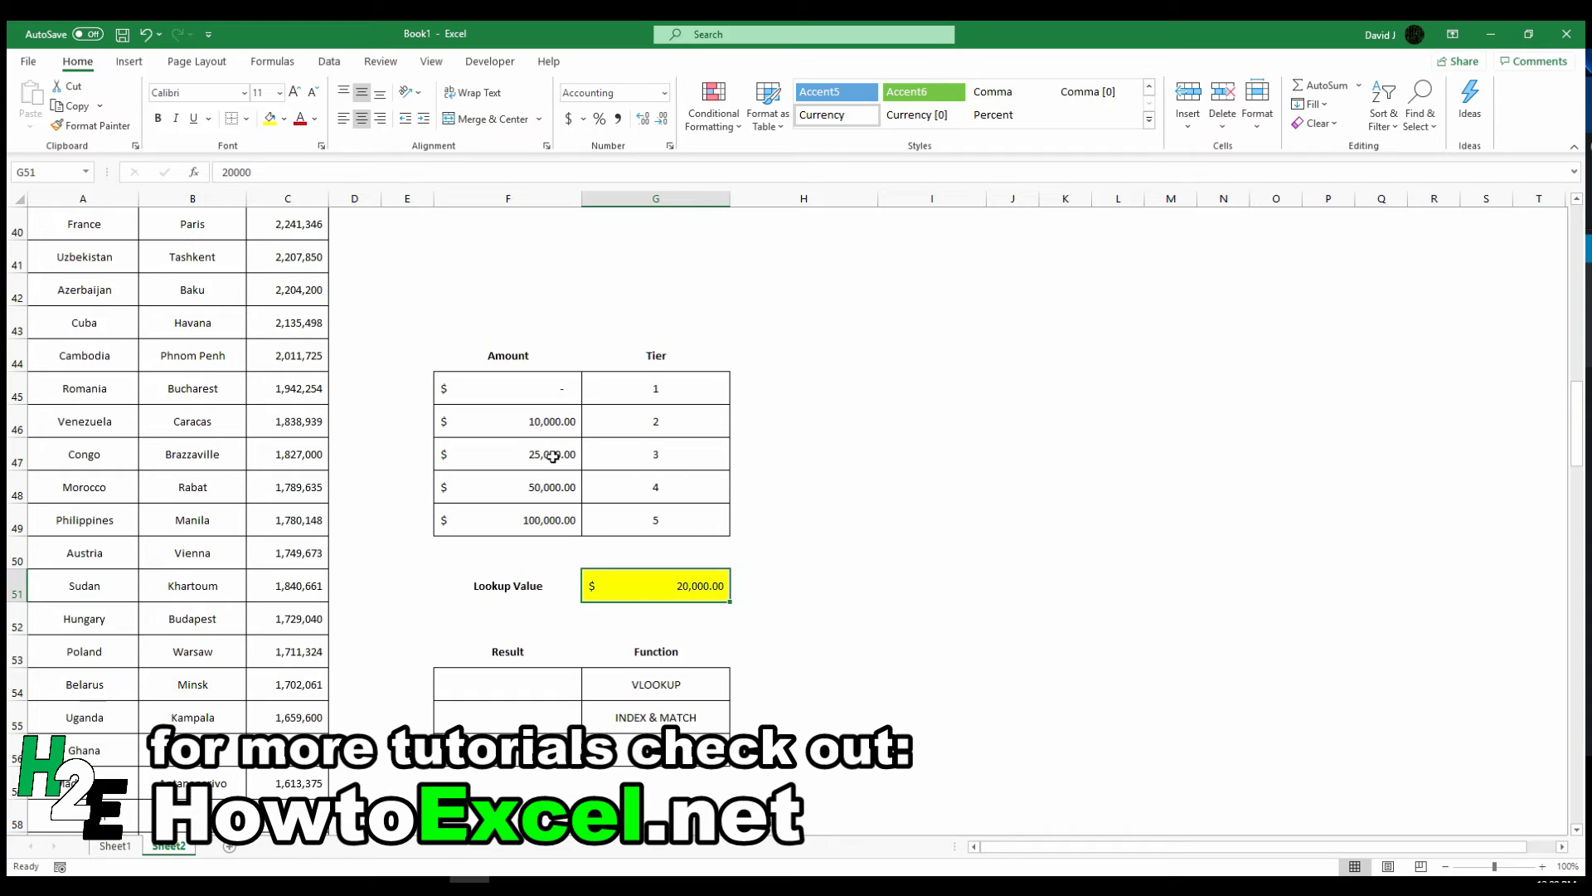
{"action": "left_click_drag", "start_coordinate": [553, 436], "coordinate": [587, 421]}
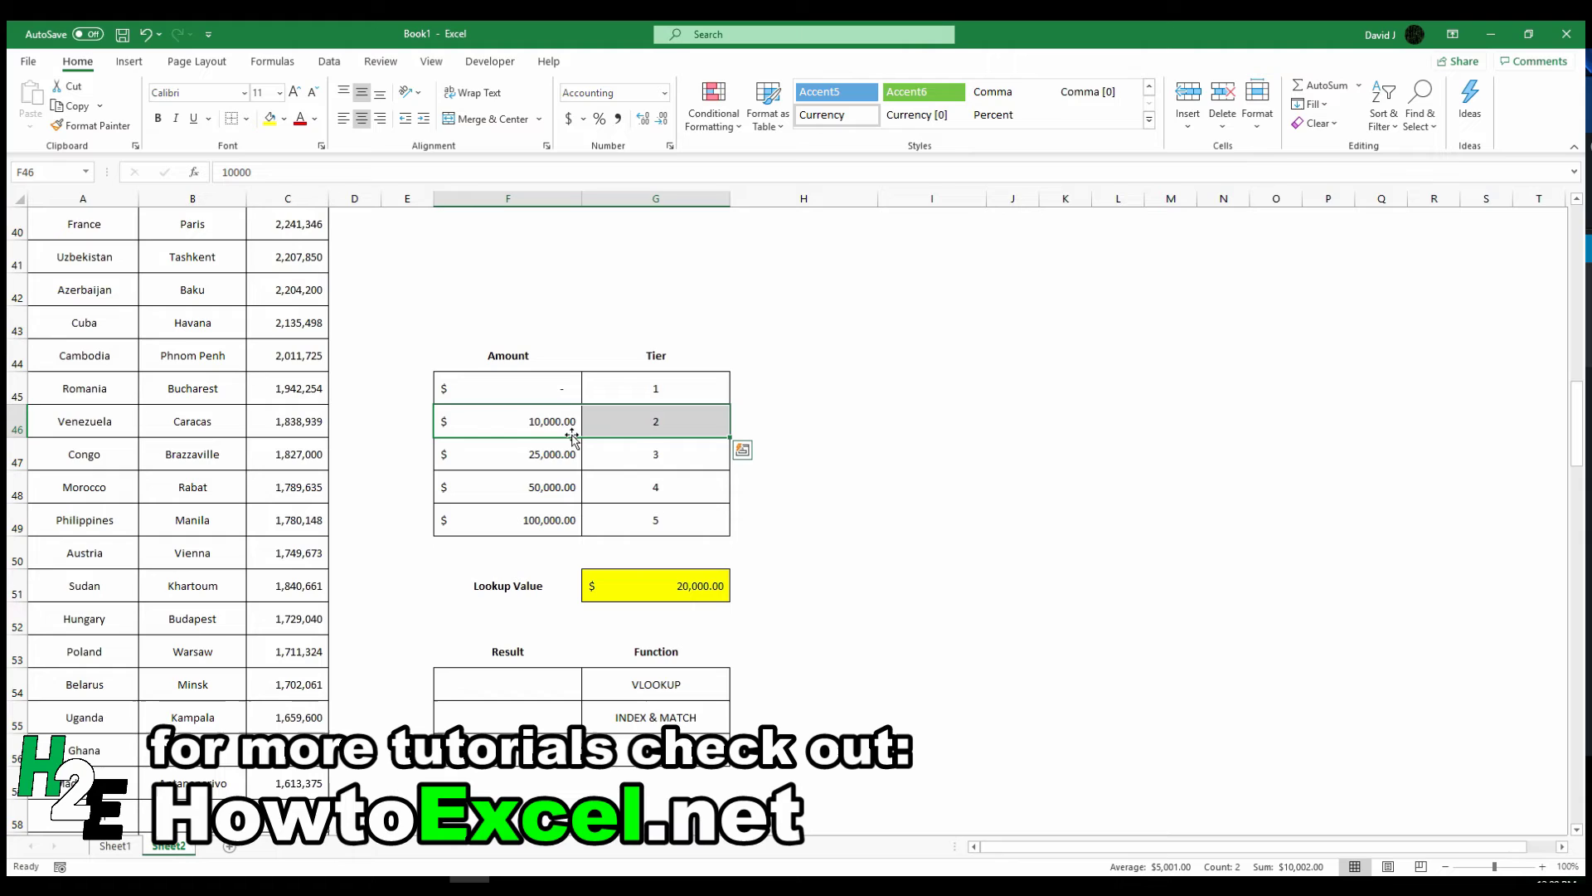
{"action": "left_click", "coordinate": [649, 422]}
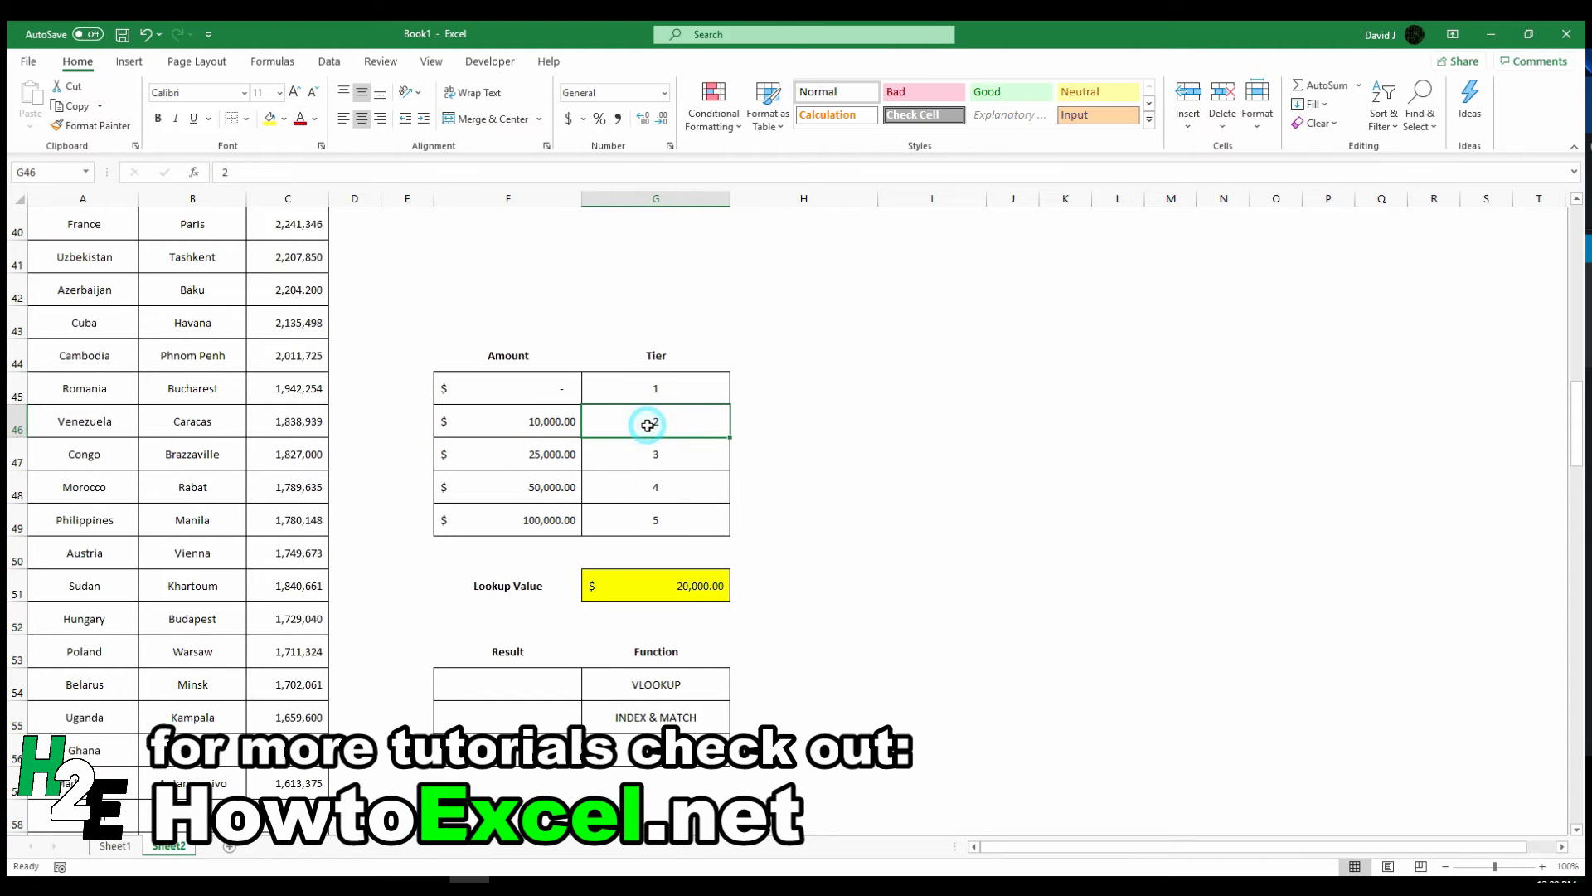
{"action": "left_click", "coordinate": [524, 686]}
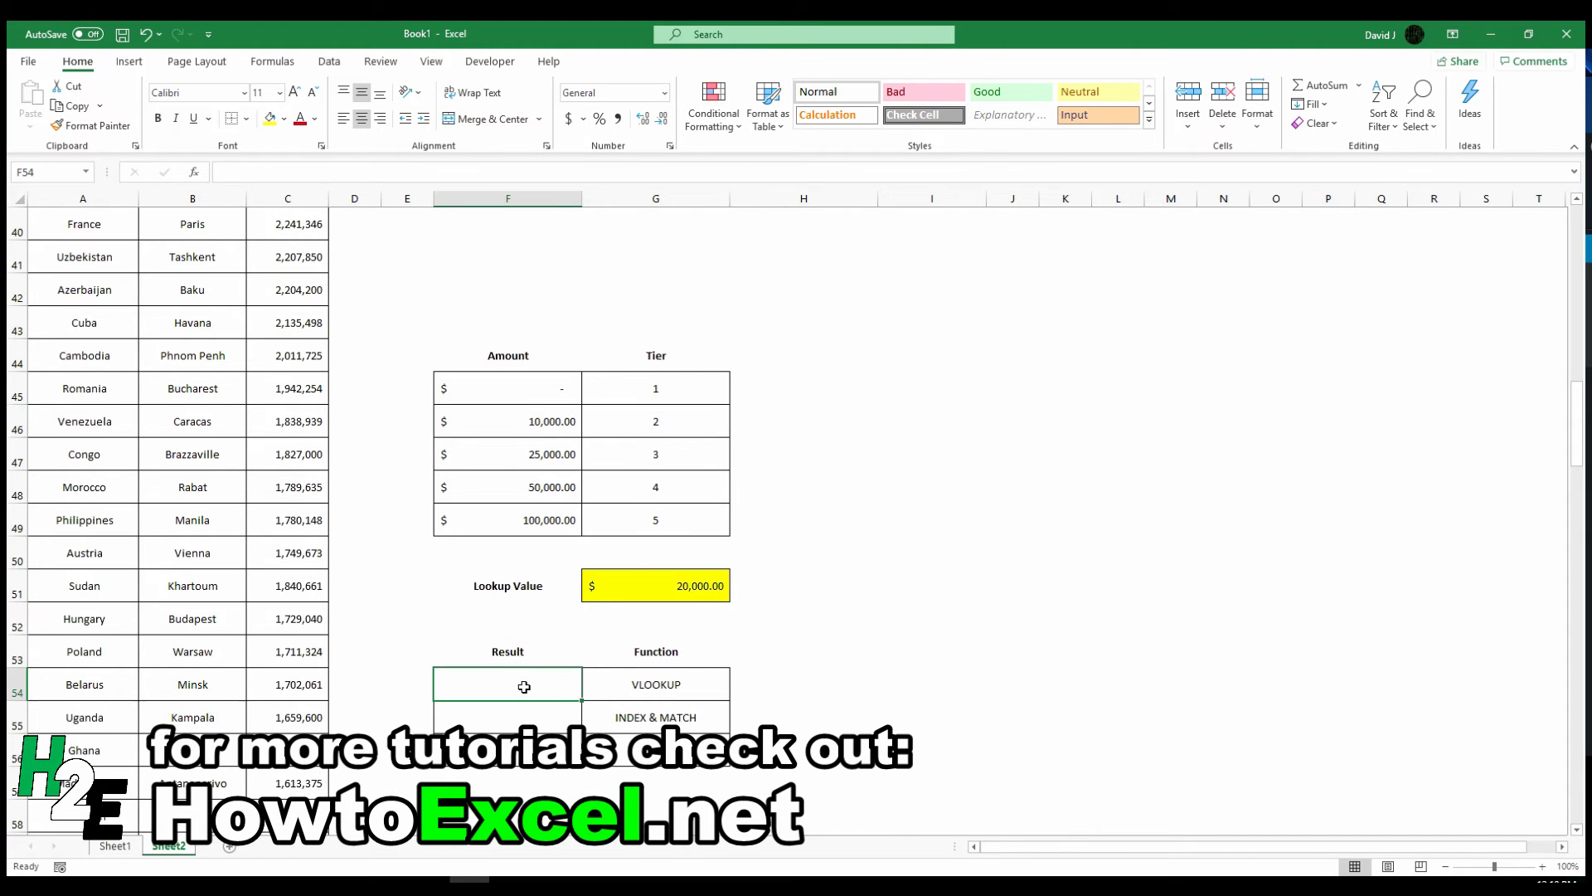
Enter =VLOOKUP(G51,F45:G49,2,TRUE) in F54 so it returns tier 2.
{"action": "type", "text": "="}
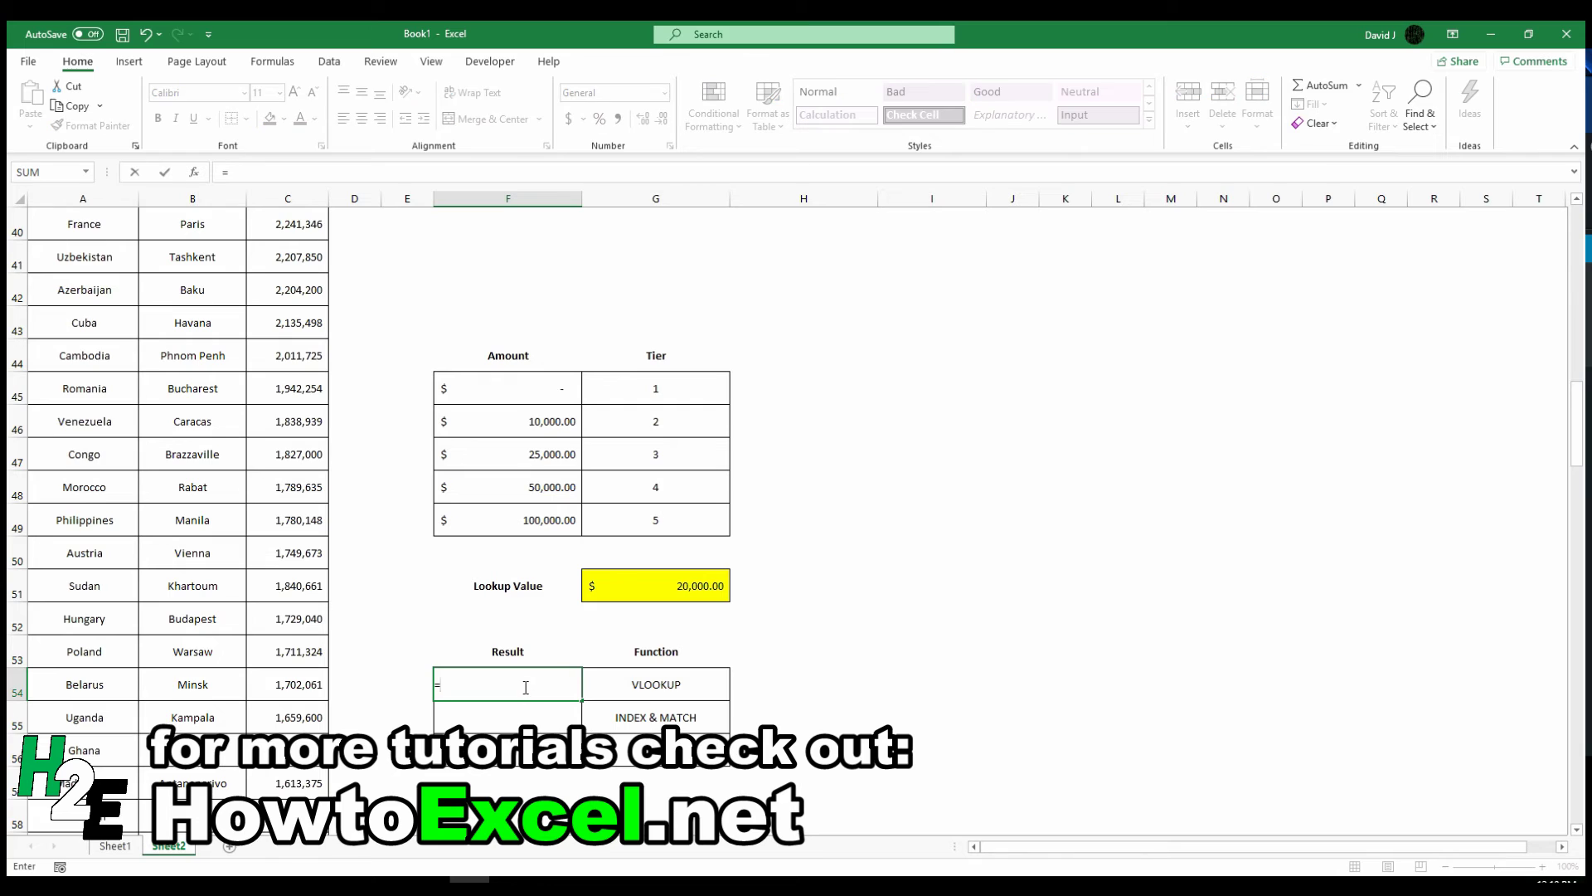
{"action": "type", "text": "VLOOKUP("}
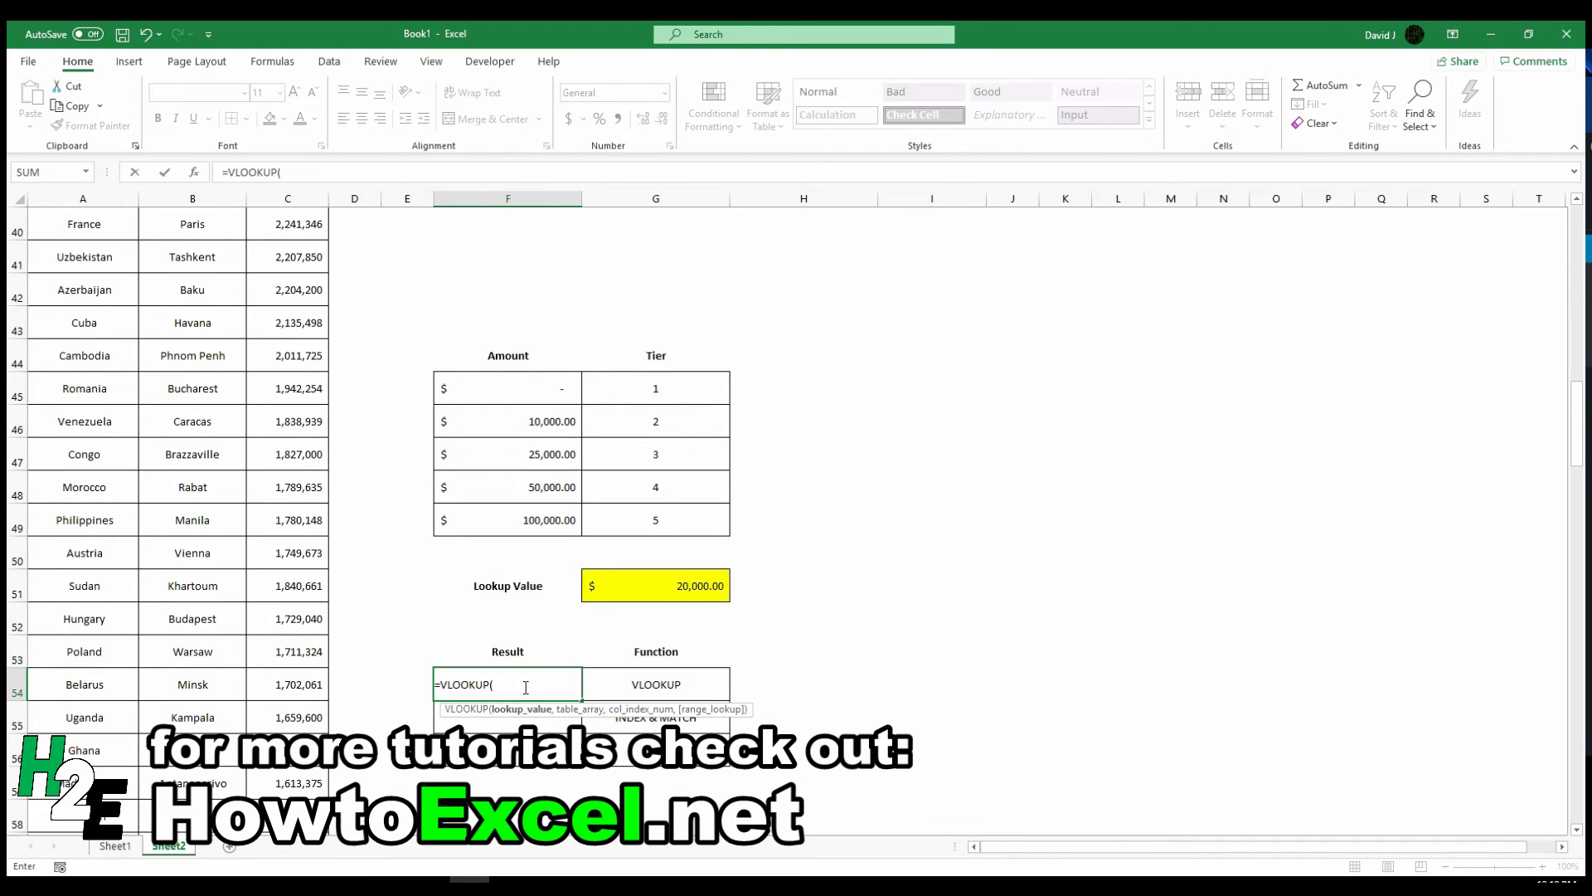
{"action": "left_click", "coordinate": [640, 595]}
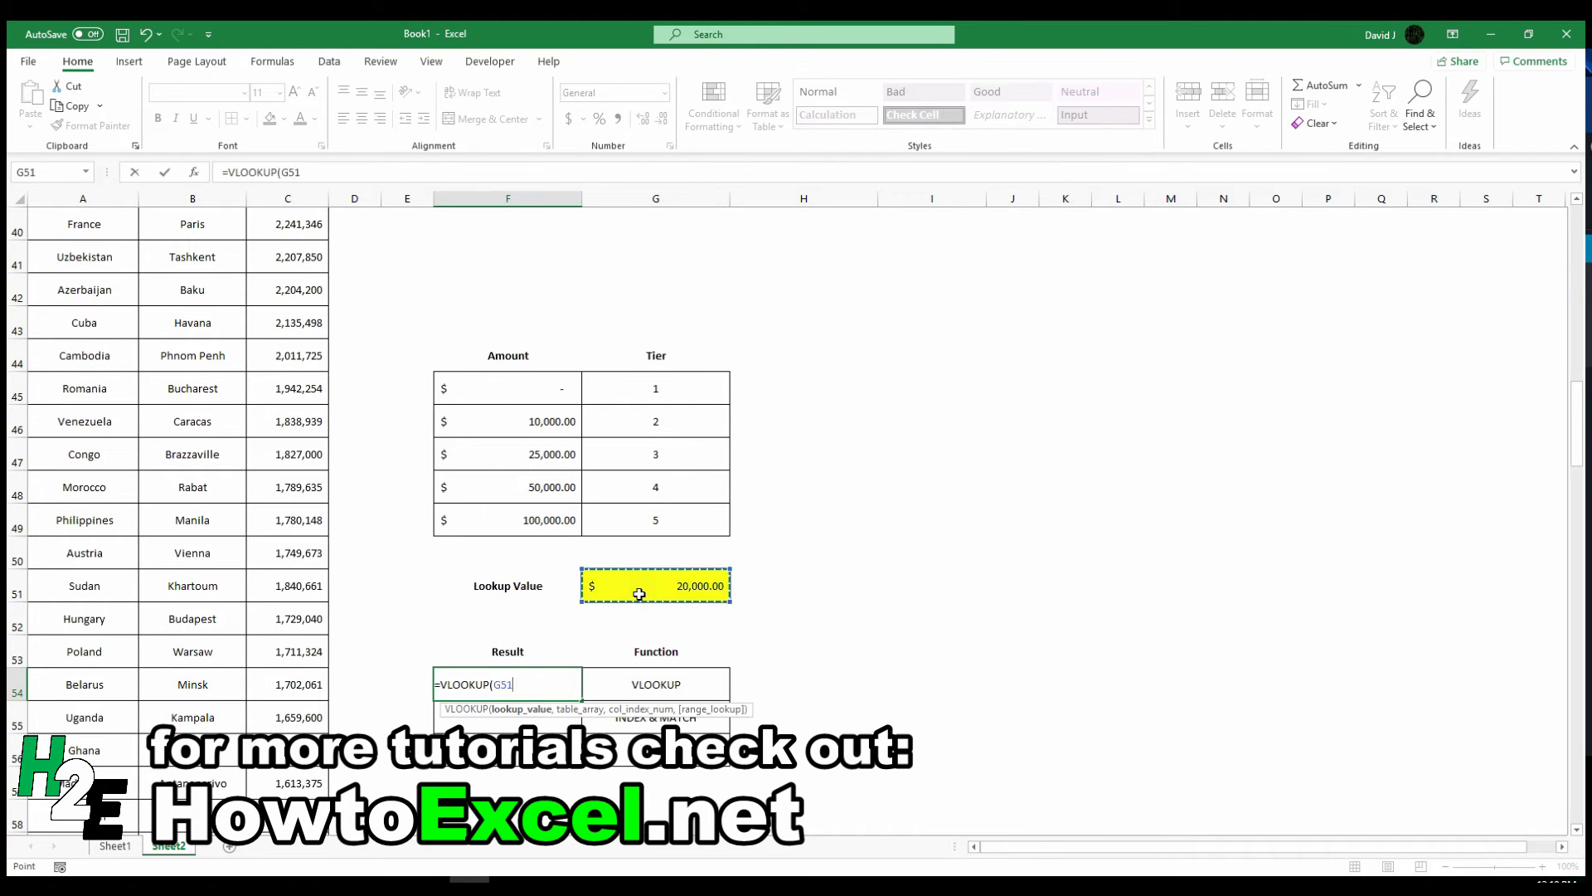
{"action": "type", "text": ","}
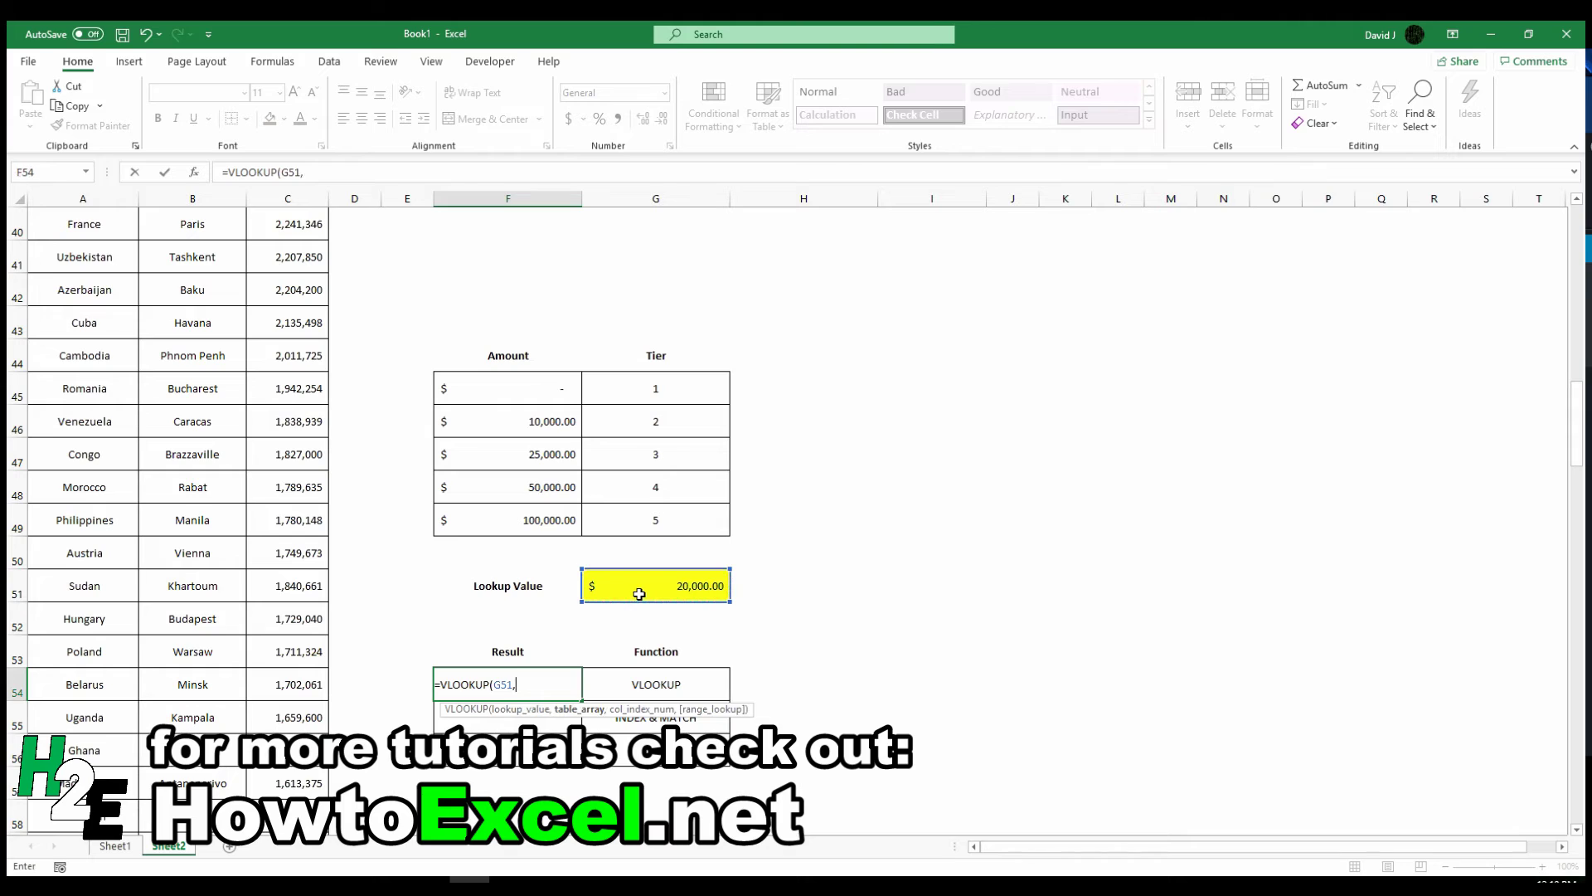
{"action": "left_click", "coordinate": [539, 397]}
{"action": "left_click_drag", "start_coordinate": [570, 423], "coordinate": [649, 522]}
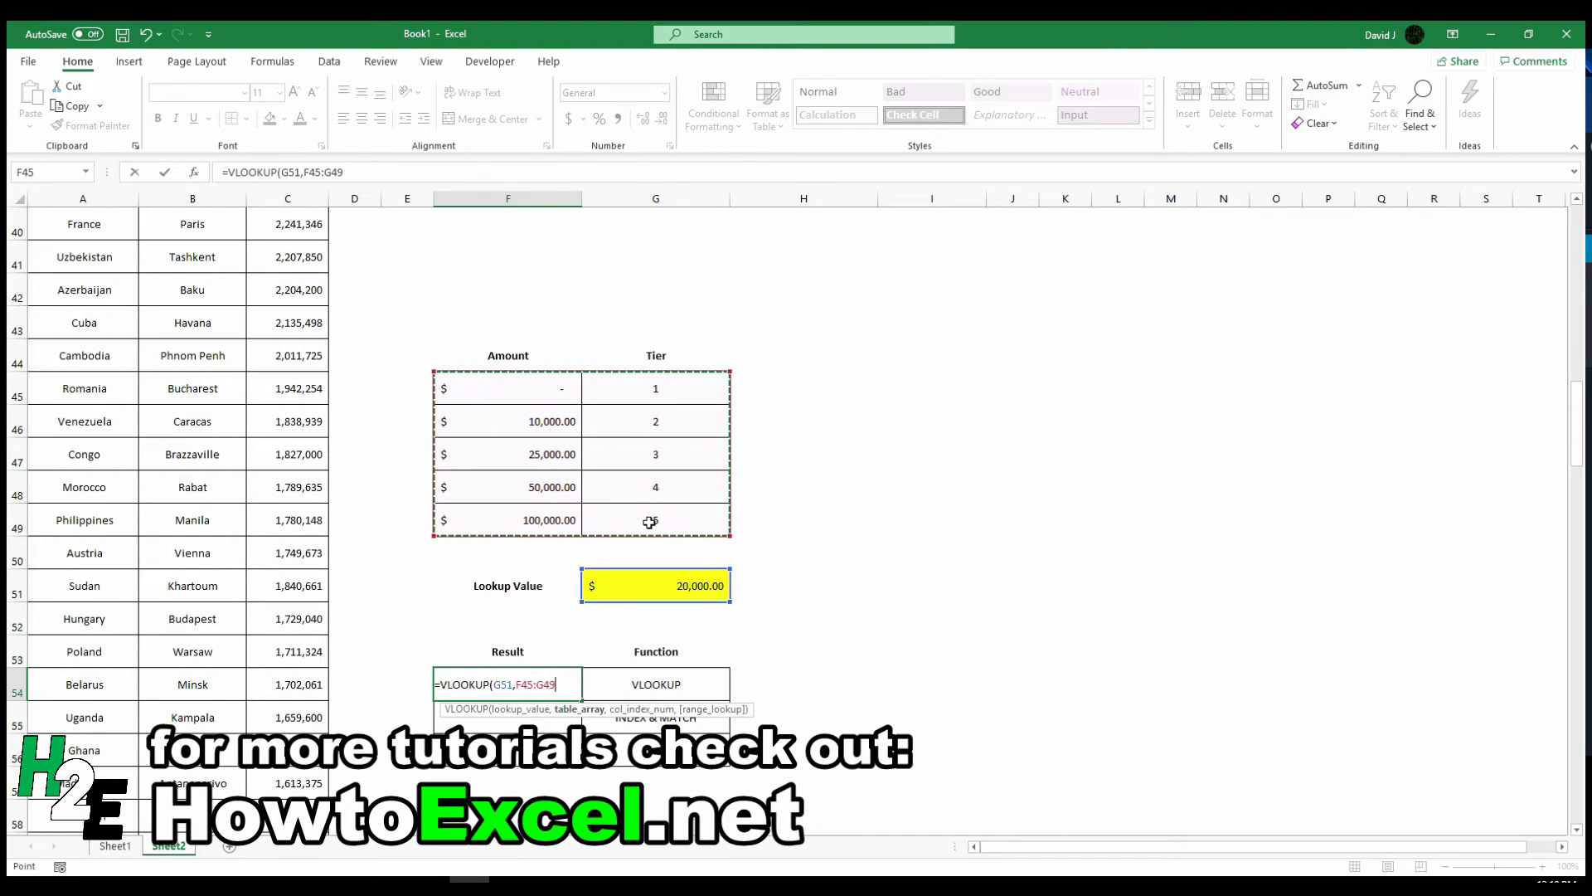
{"action": "type", "text": ",2,true)"}
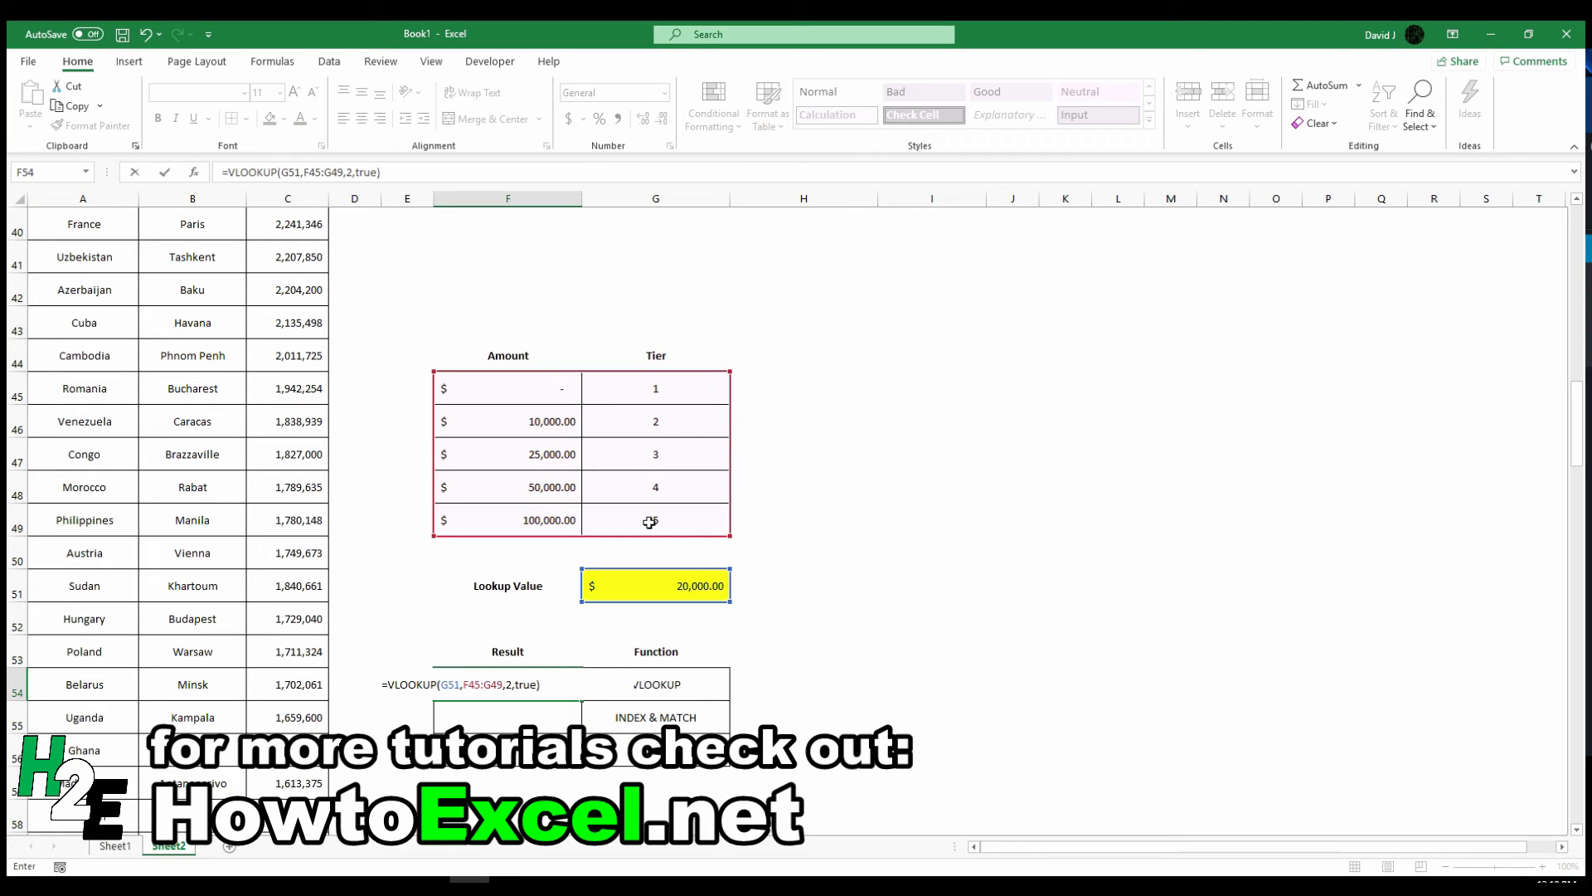
{"action": "key", "text": "ctrl+Return"}
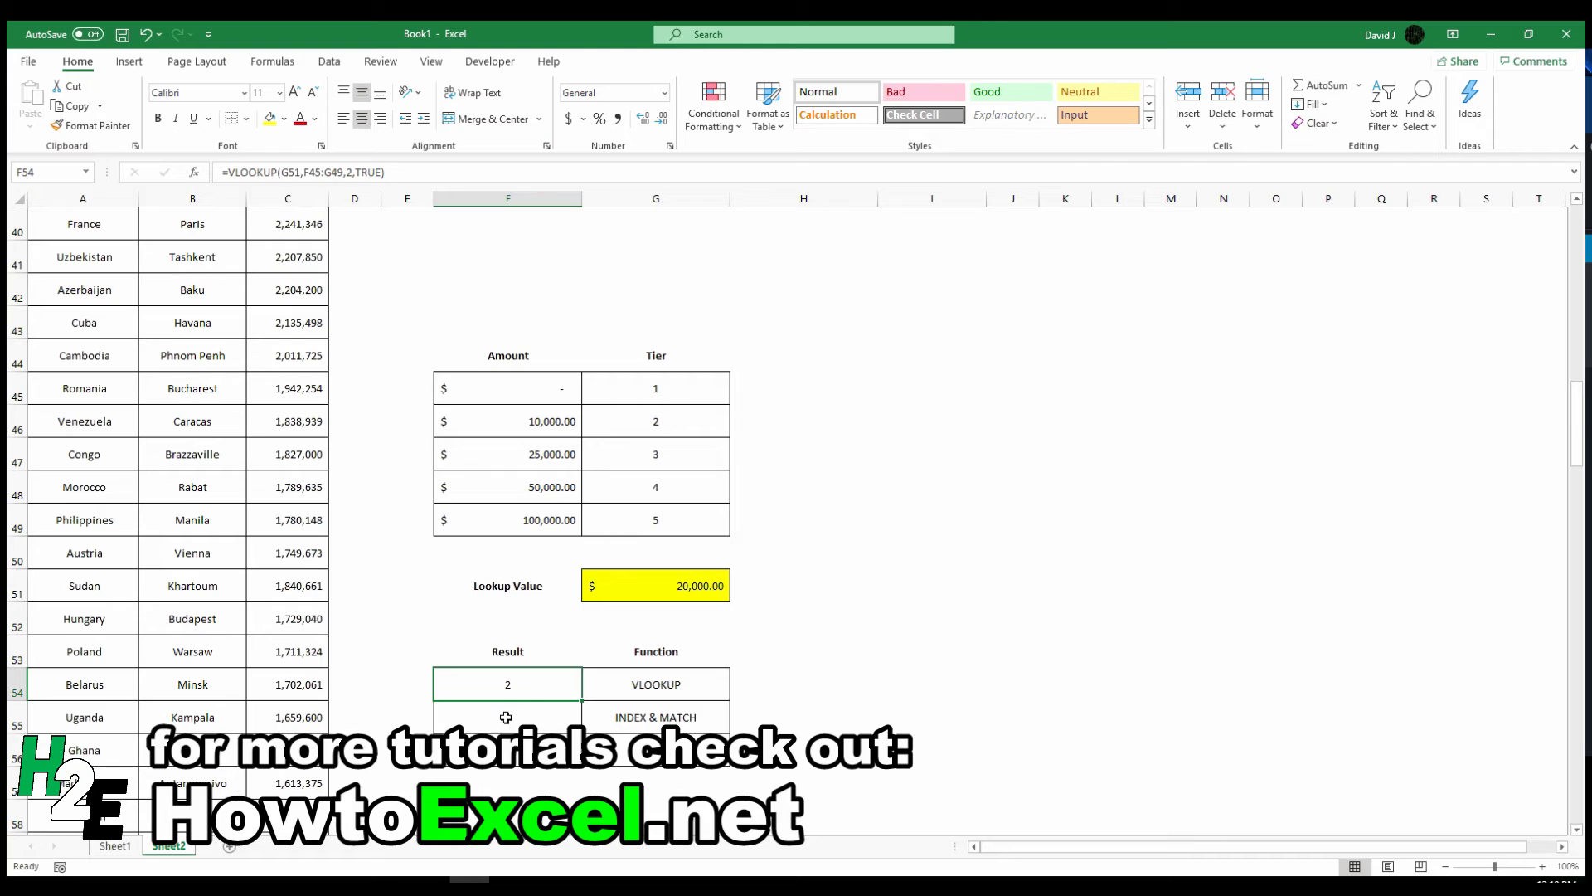
Enter =INDEX(G45:G49,MATCH(G51,F45:F49,1),1) in F55, returning tier 2.
{"action": "left_click", "coordinate": [506, 718]}
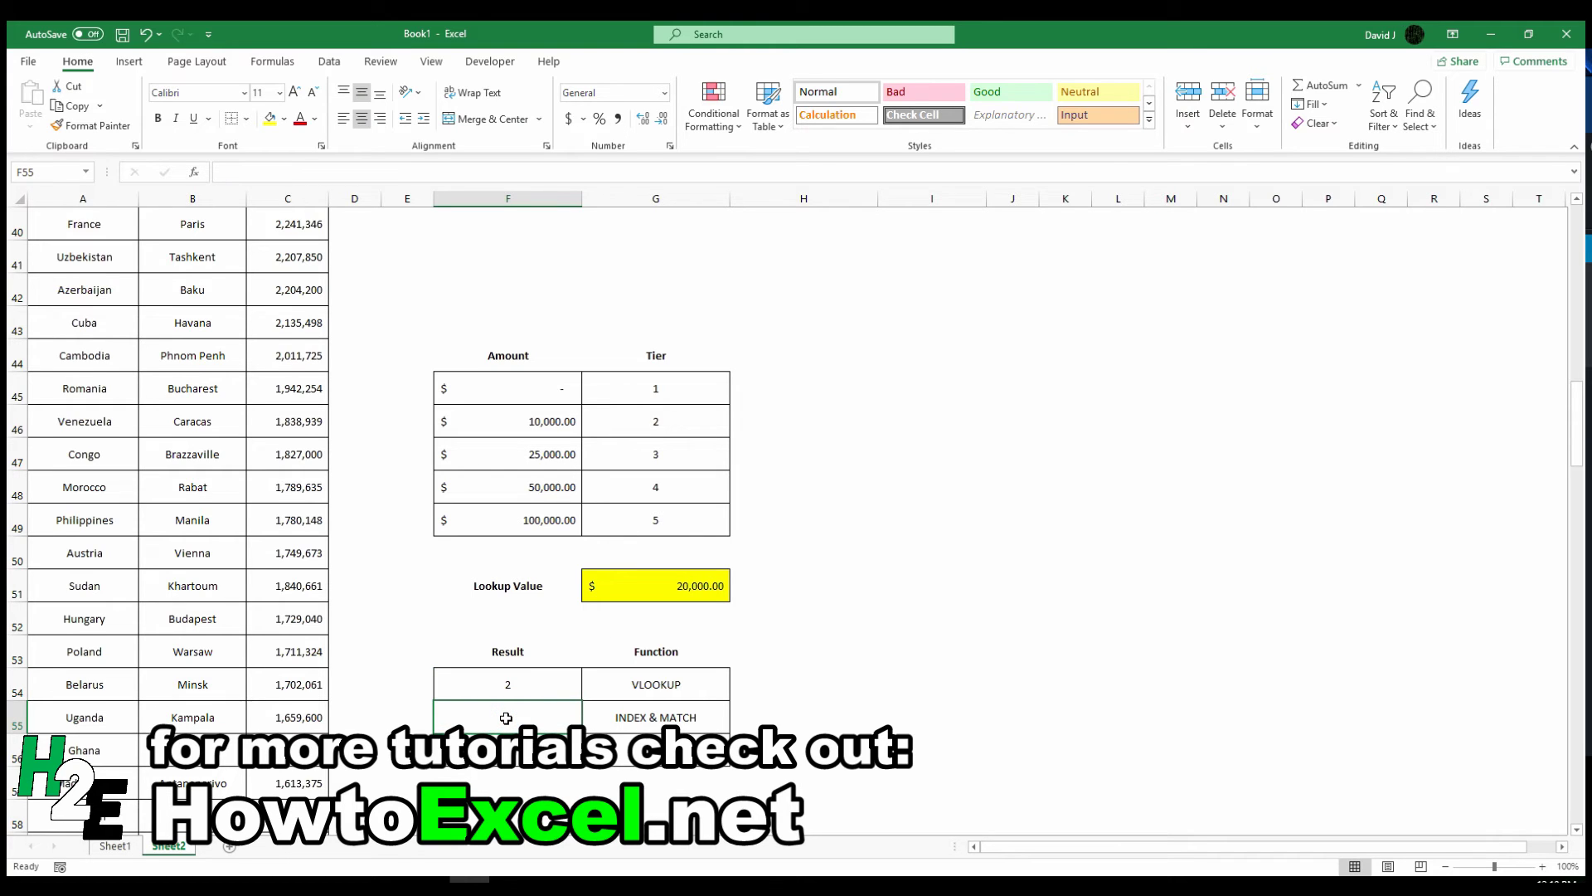
{"action": "type", "text": "=index"}
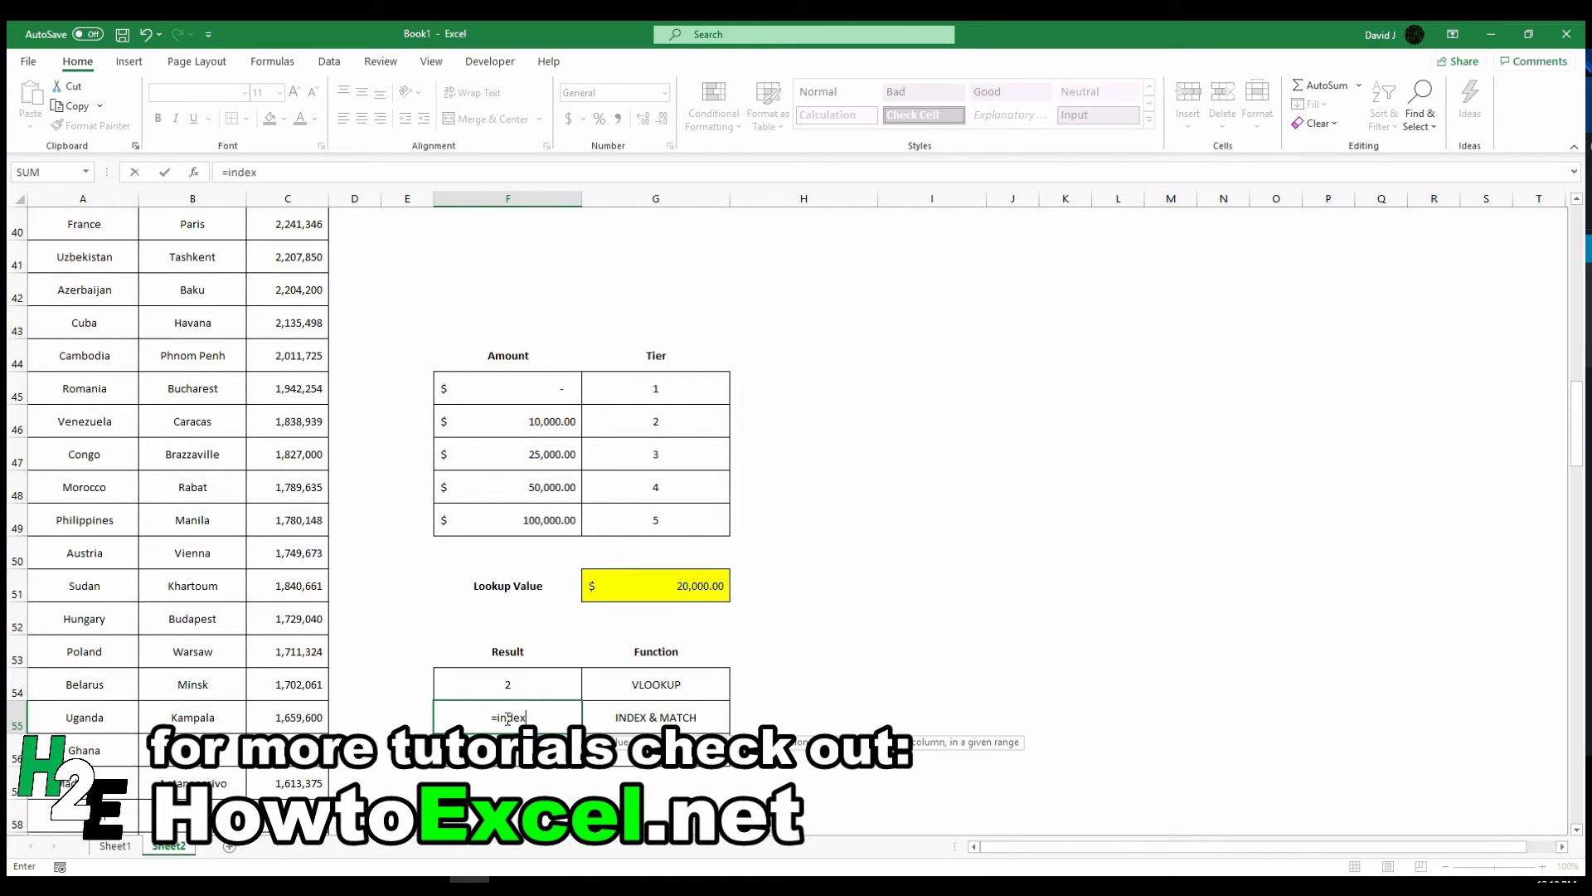
{"action": "type", "text": "("}
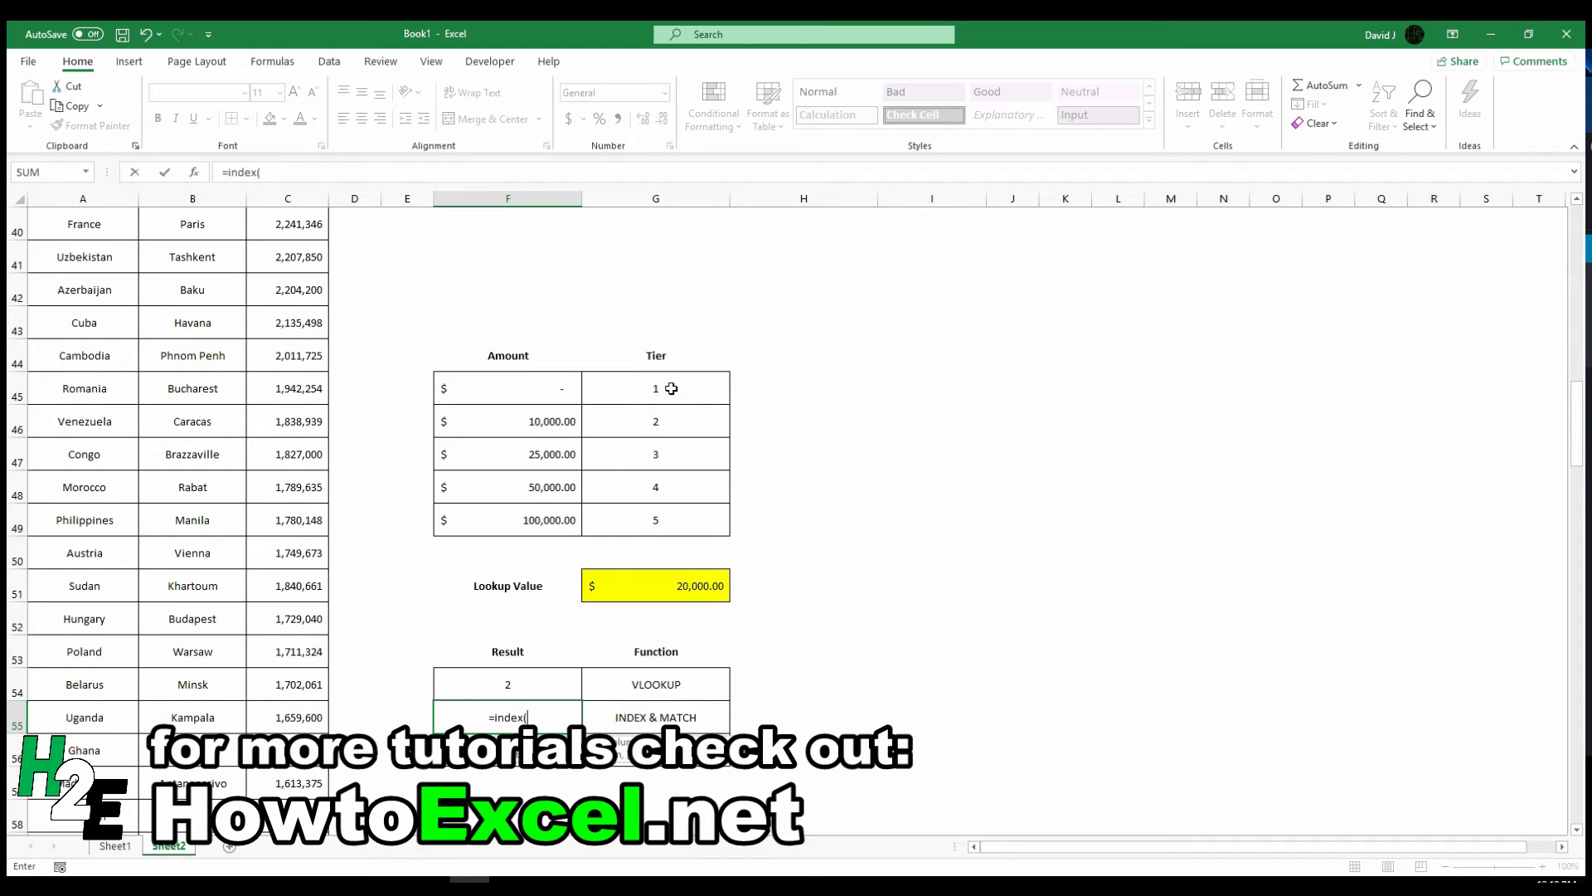
{"action": "left_click_drag", "start_coordinate": [671, 388], "coordinate": [660, 520]}
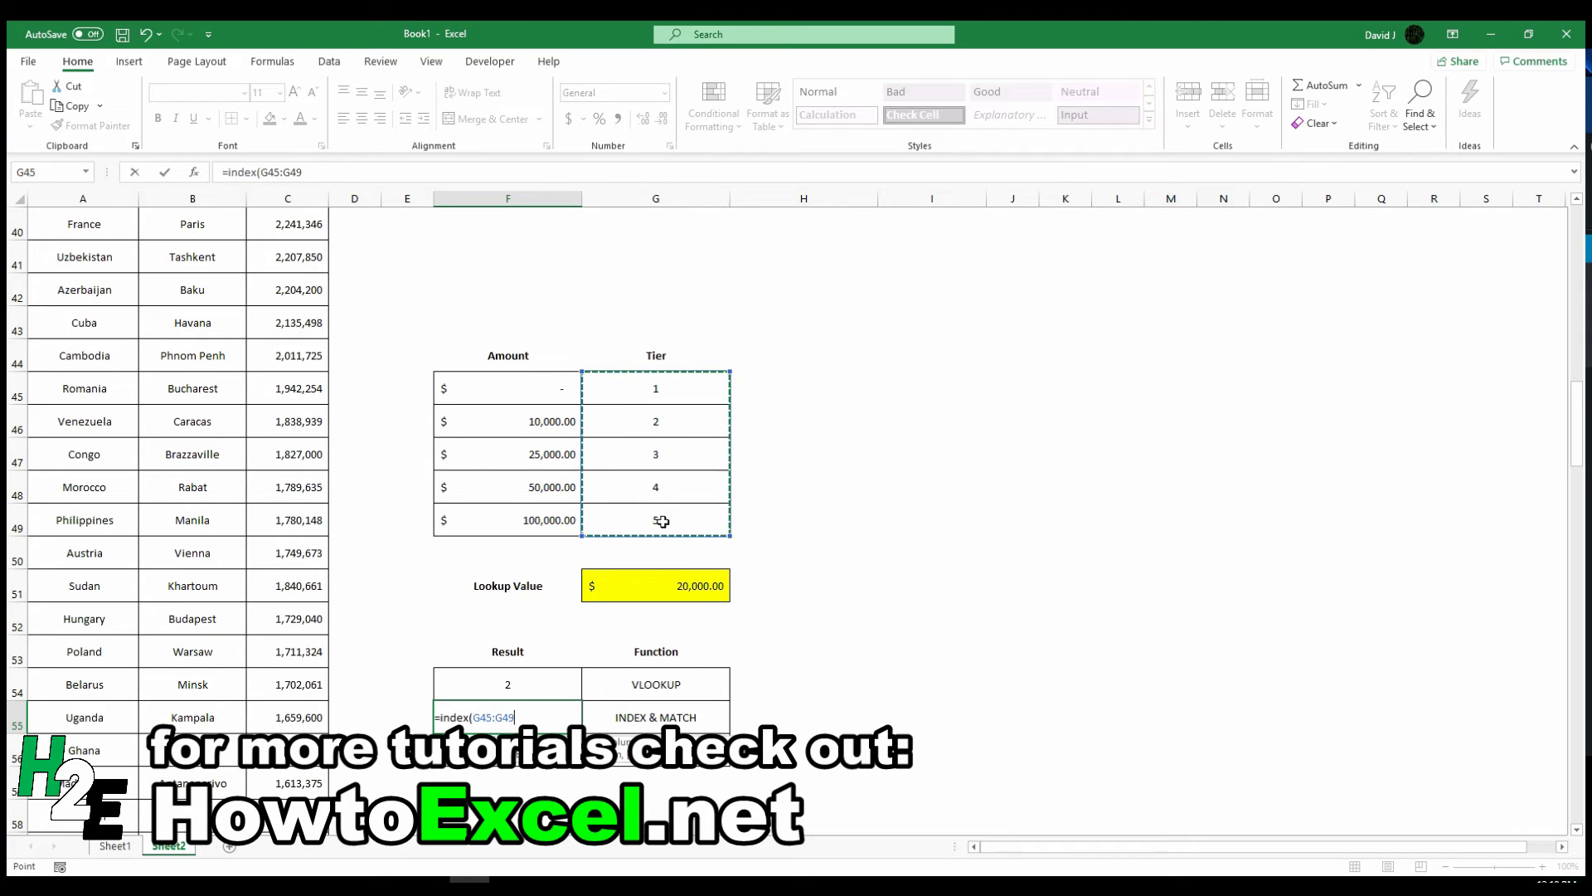
{"action": "type", "text": ",match"}
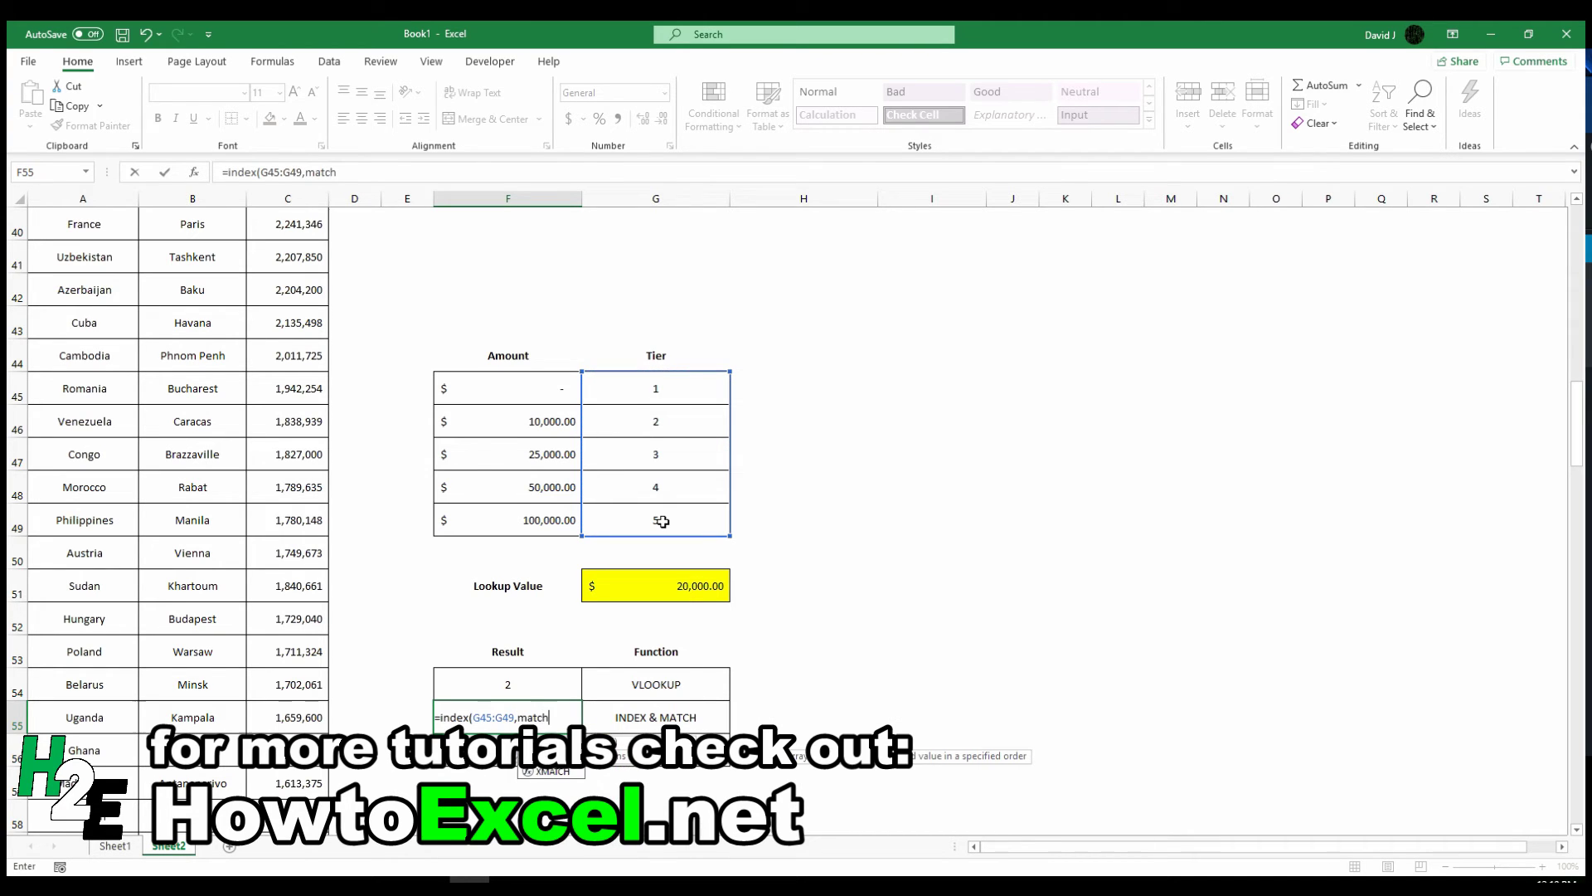
{"action": "type", "text": "("}
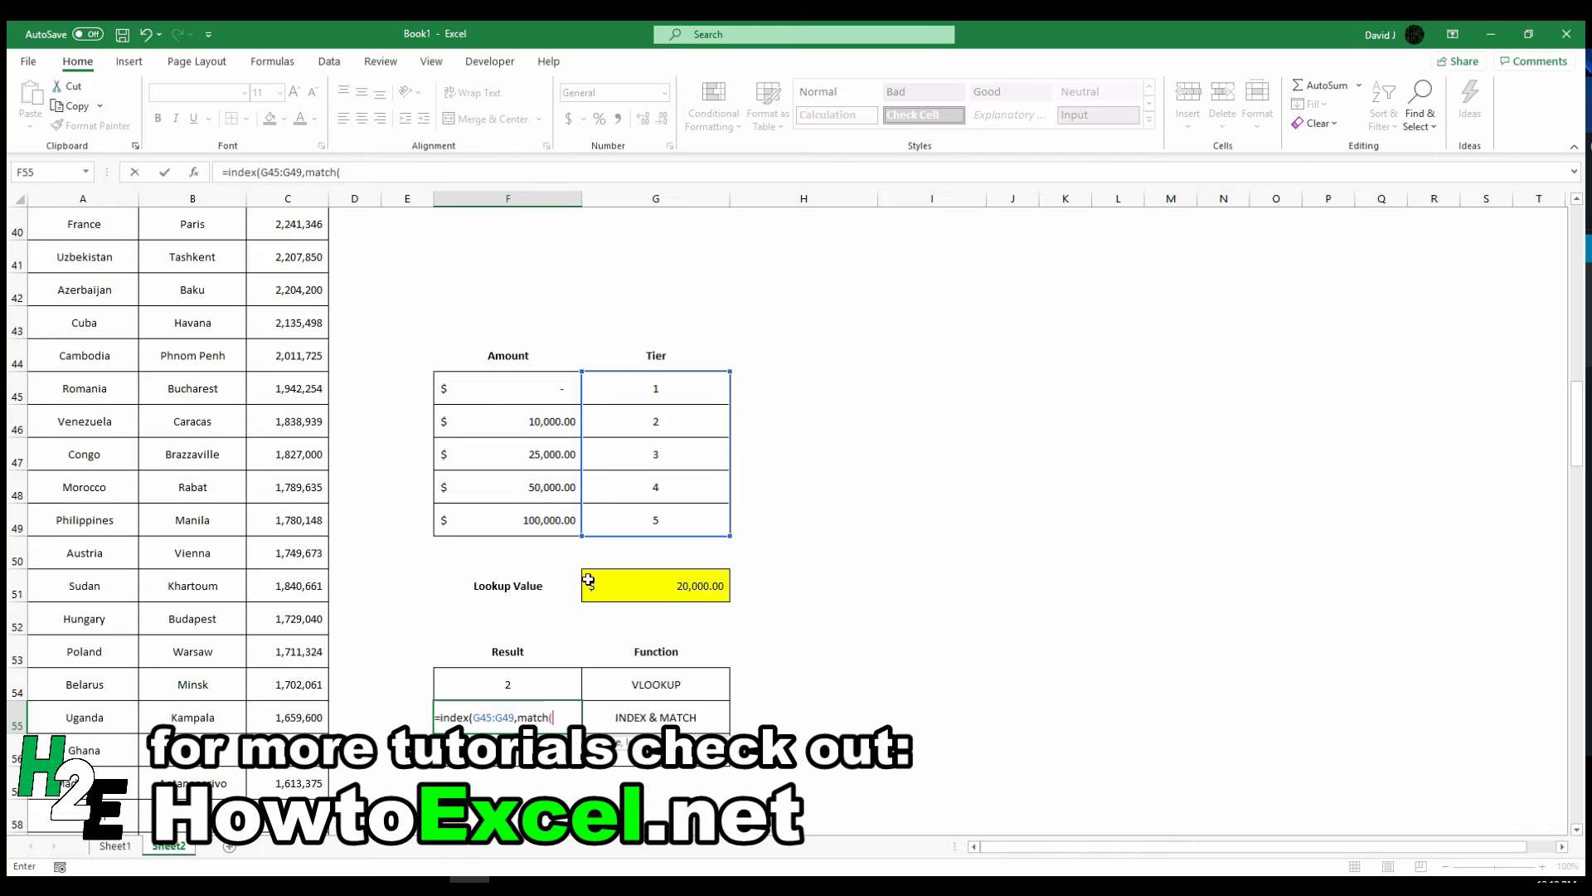
{"action": "left_click", "coordinate": [693, 589]}
{"action": "type", "text": ","}
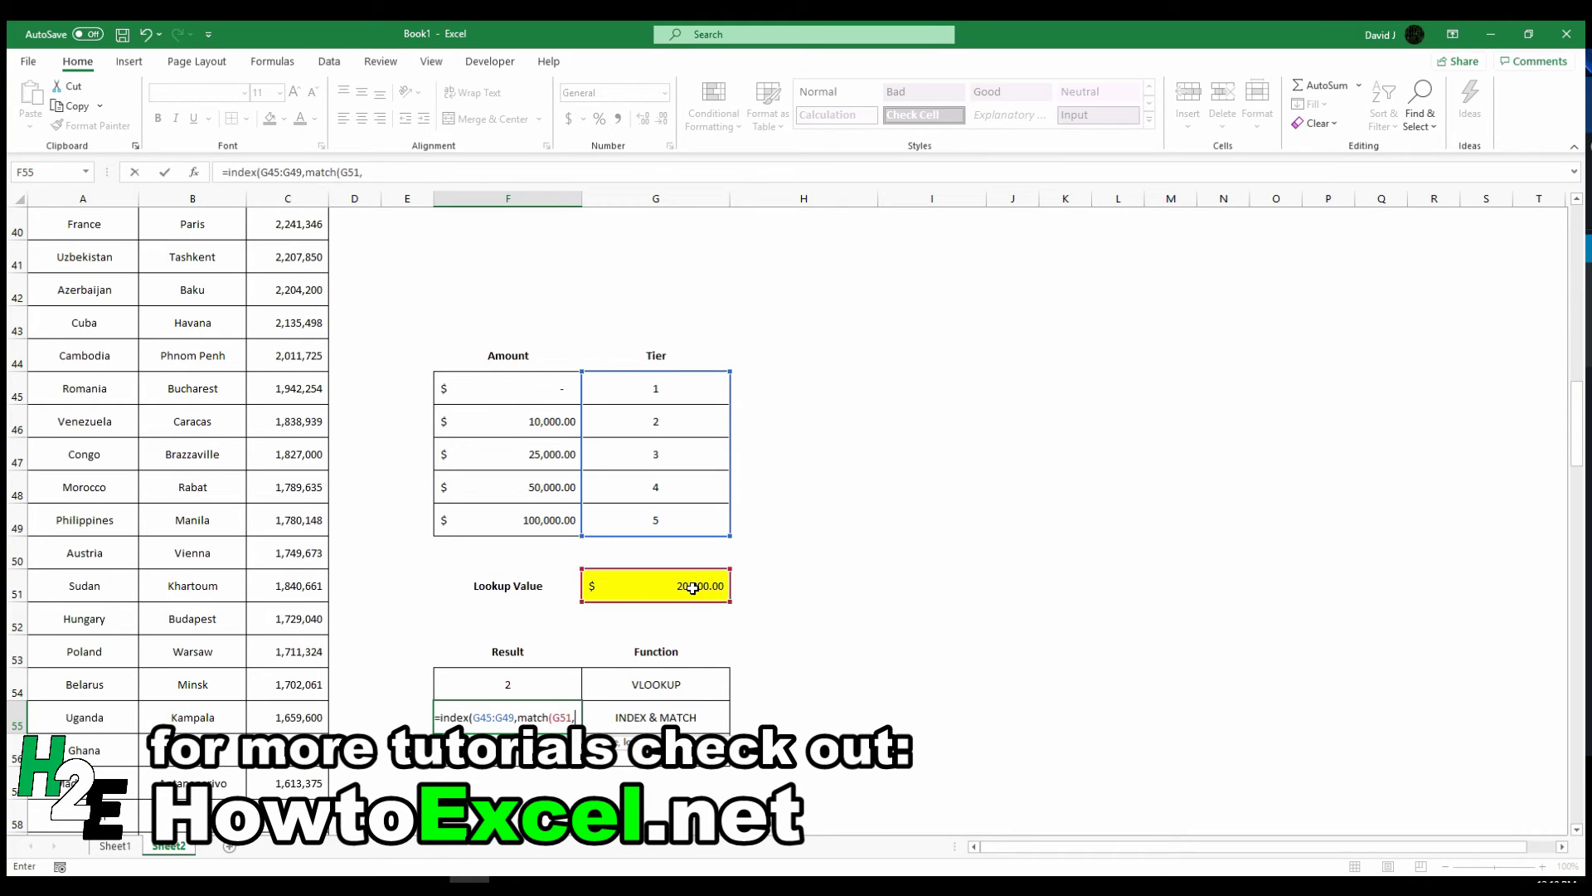
{"action": "left_click_drag", "start_coordinate": [512, 381], "coordinate": [530, 530]}
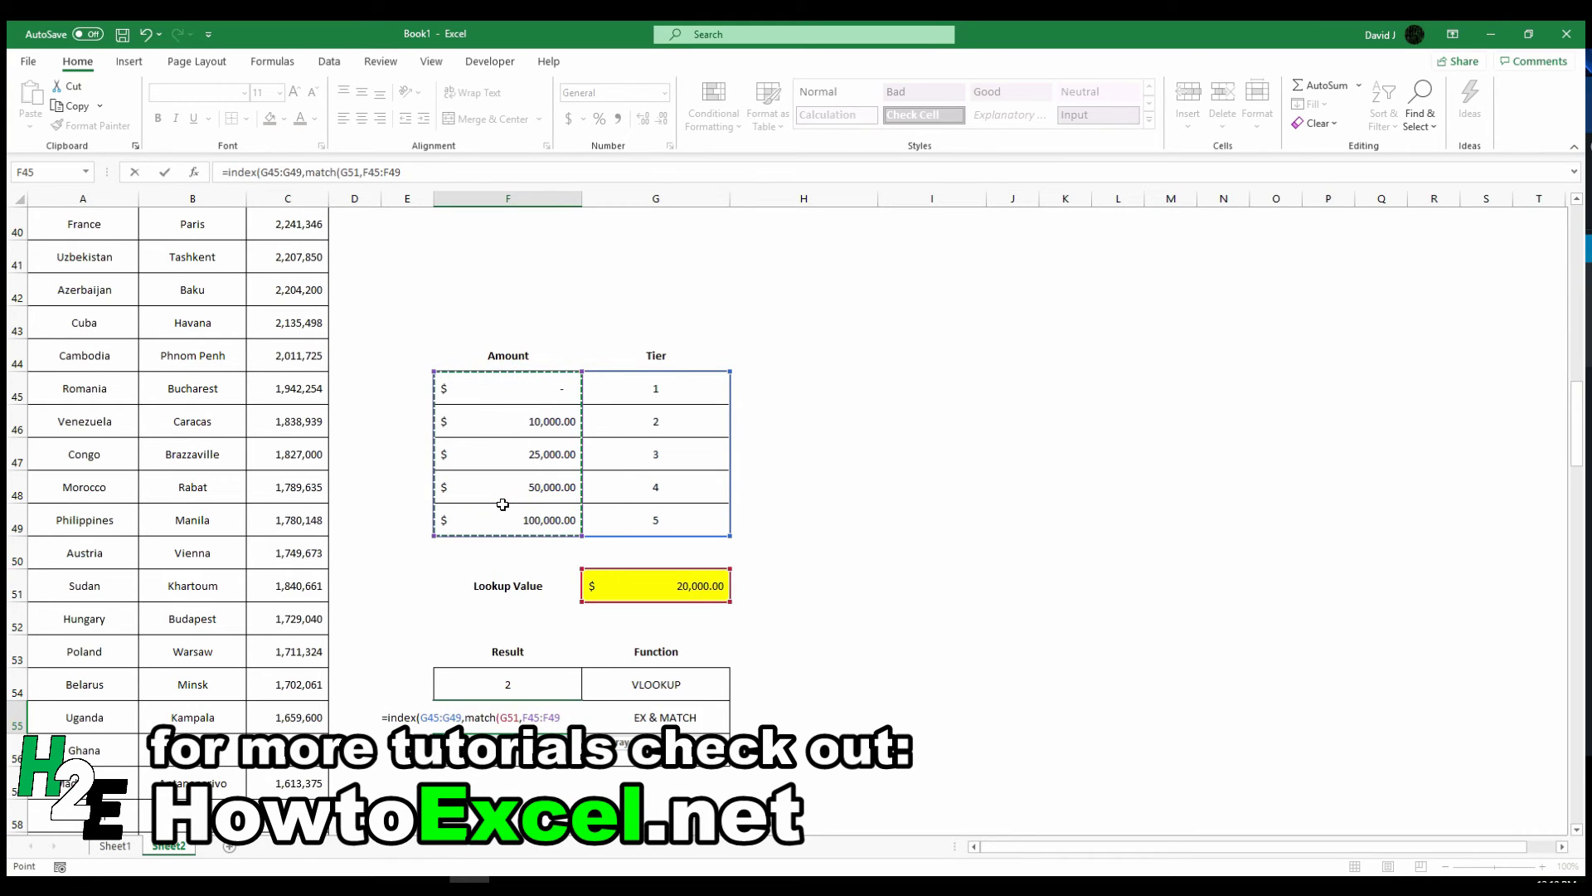
{"action": "type", "text": ","}
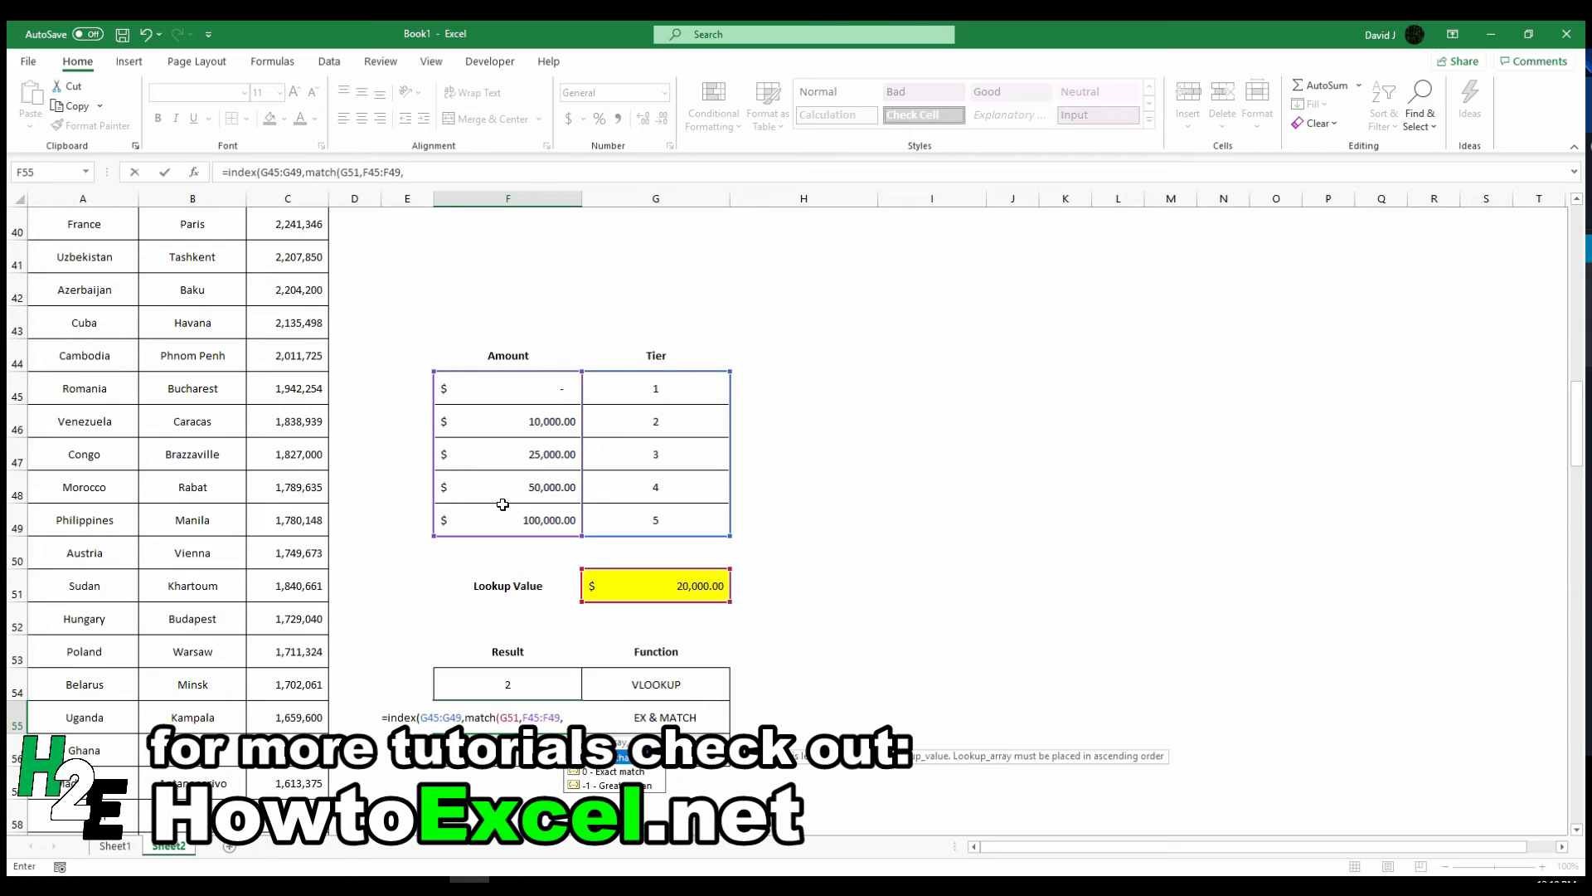
{"action": "type", "text": "1"}
{"action": "type", "text": "),1"}
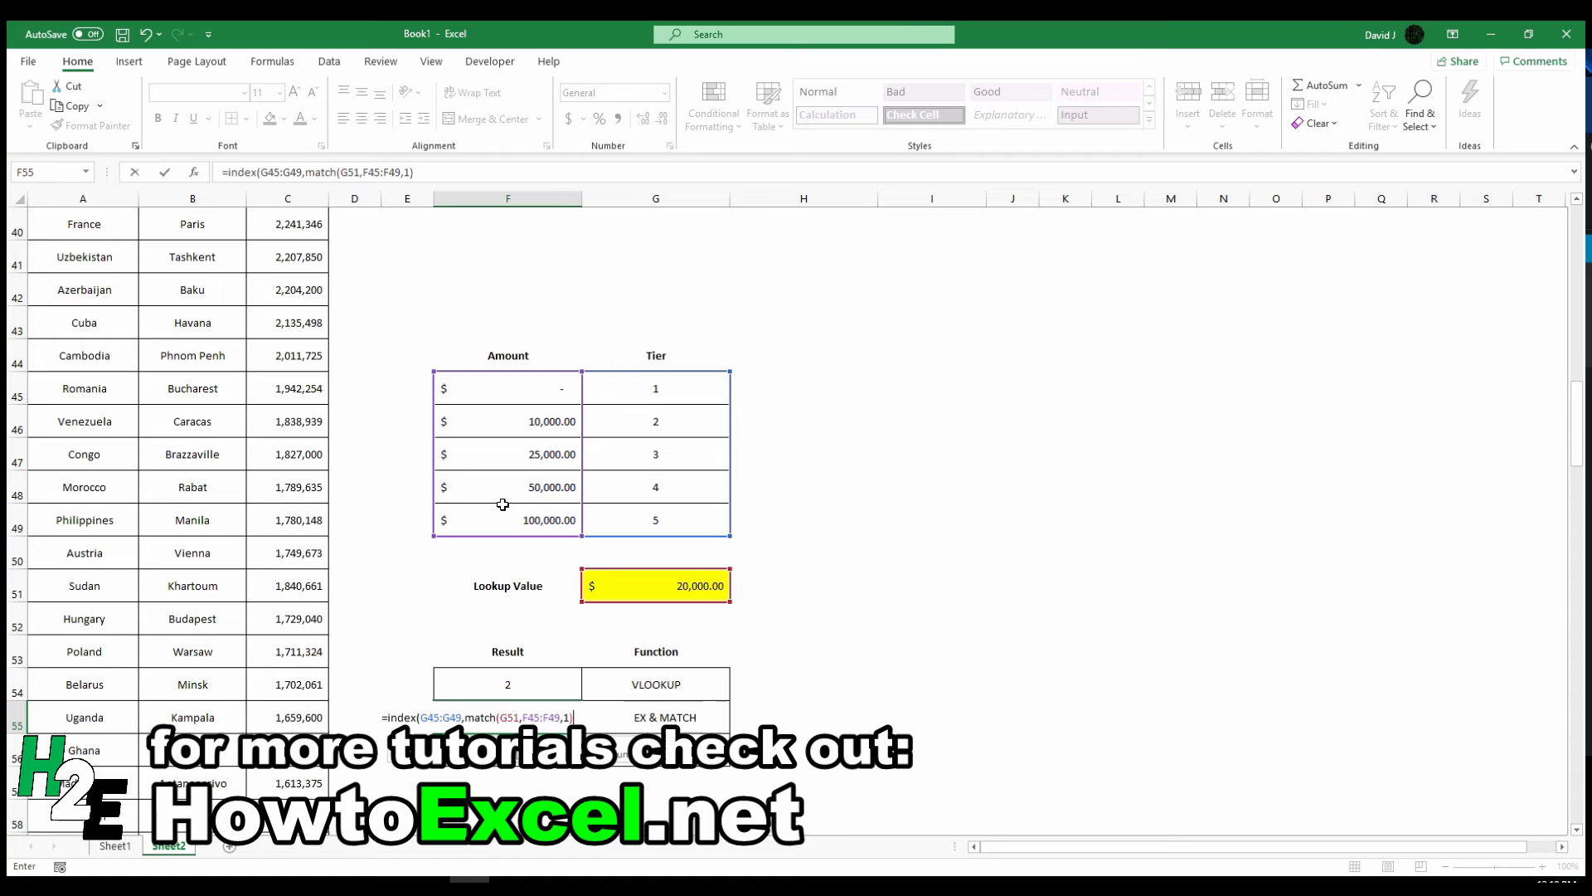
{"action": "type", "text": ")"}
{"action": "key", "text": "Return"}
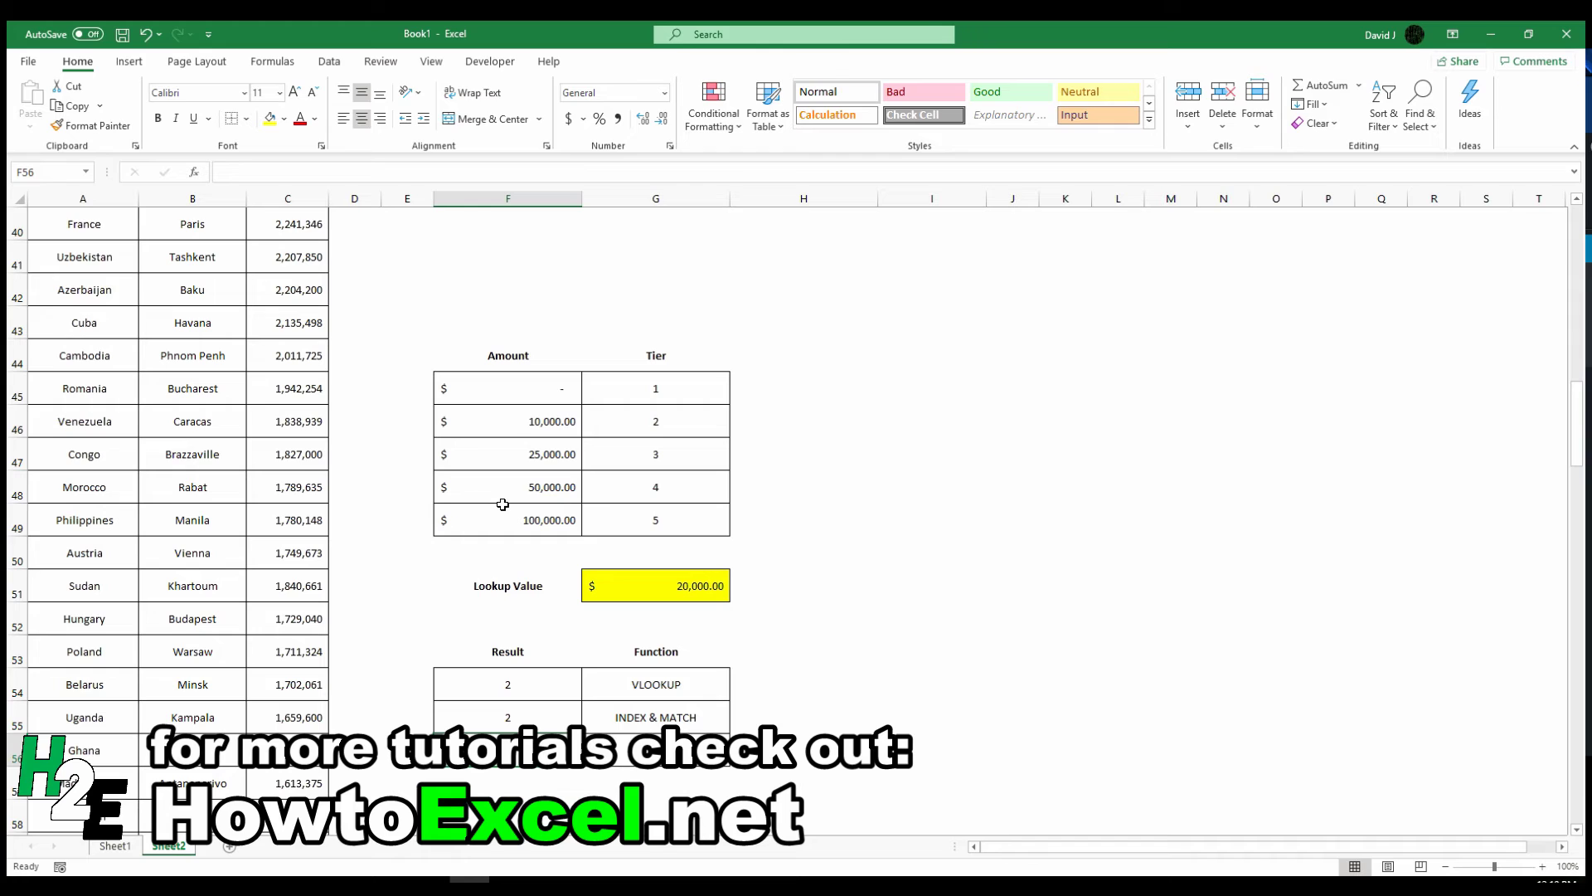
Enter =XLOOKUP(G51,F45:F49,G45:G49,,-1) in F56 using next-smaller match mode.
{"action": "type", "text": "=XLOOKUP("}
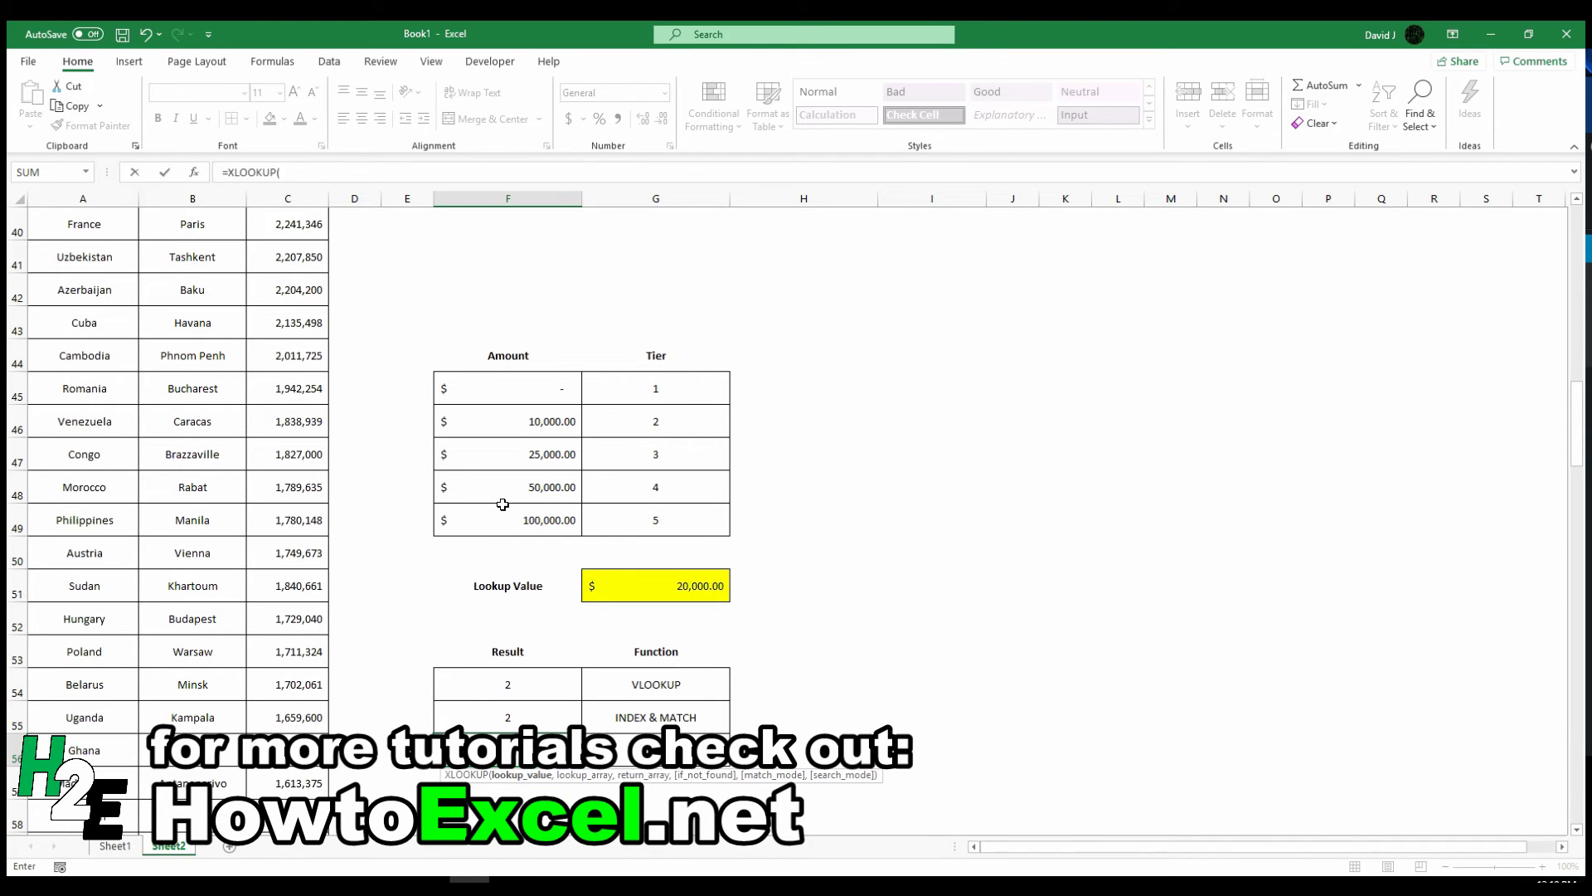
{"action": "left_click", "coordinate": [701, 587]}
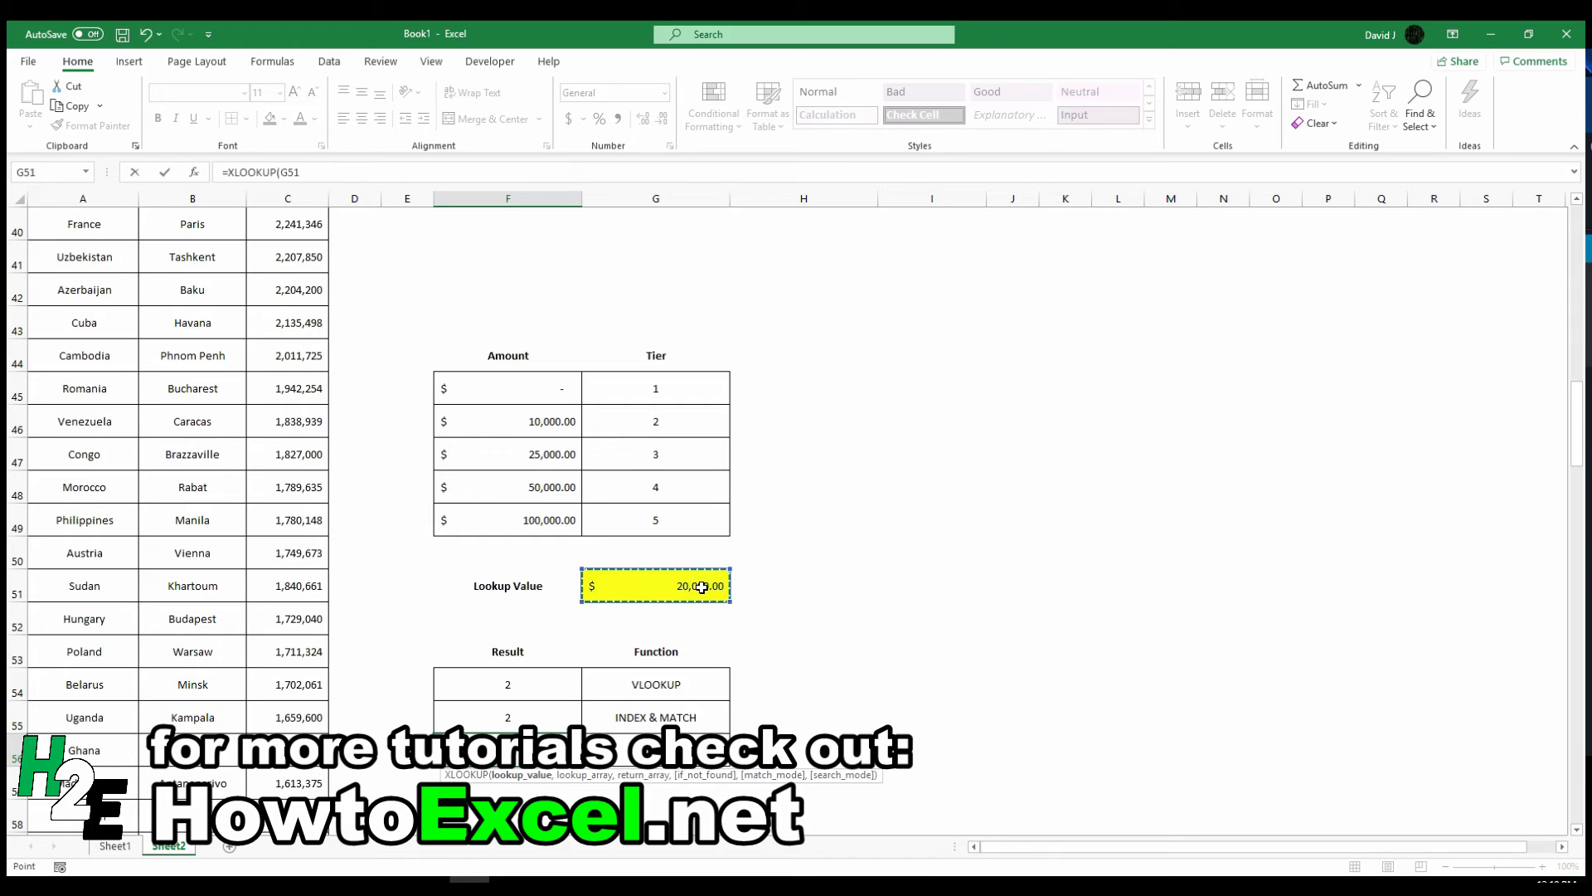
{"action": "type", "text": ","}
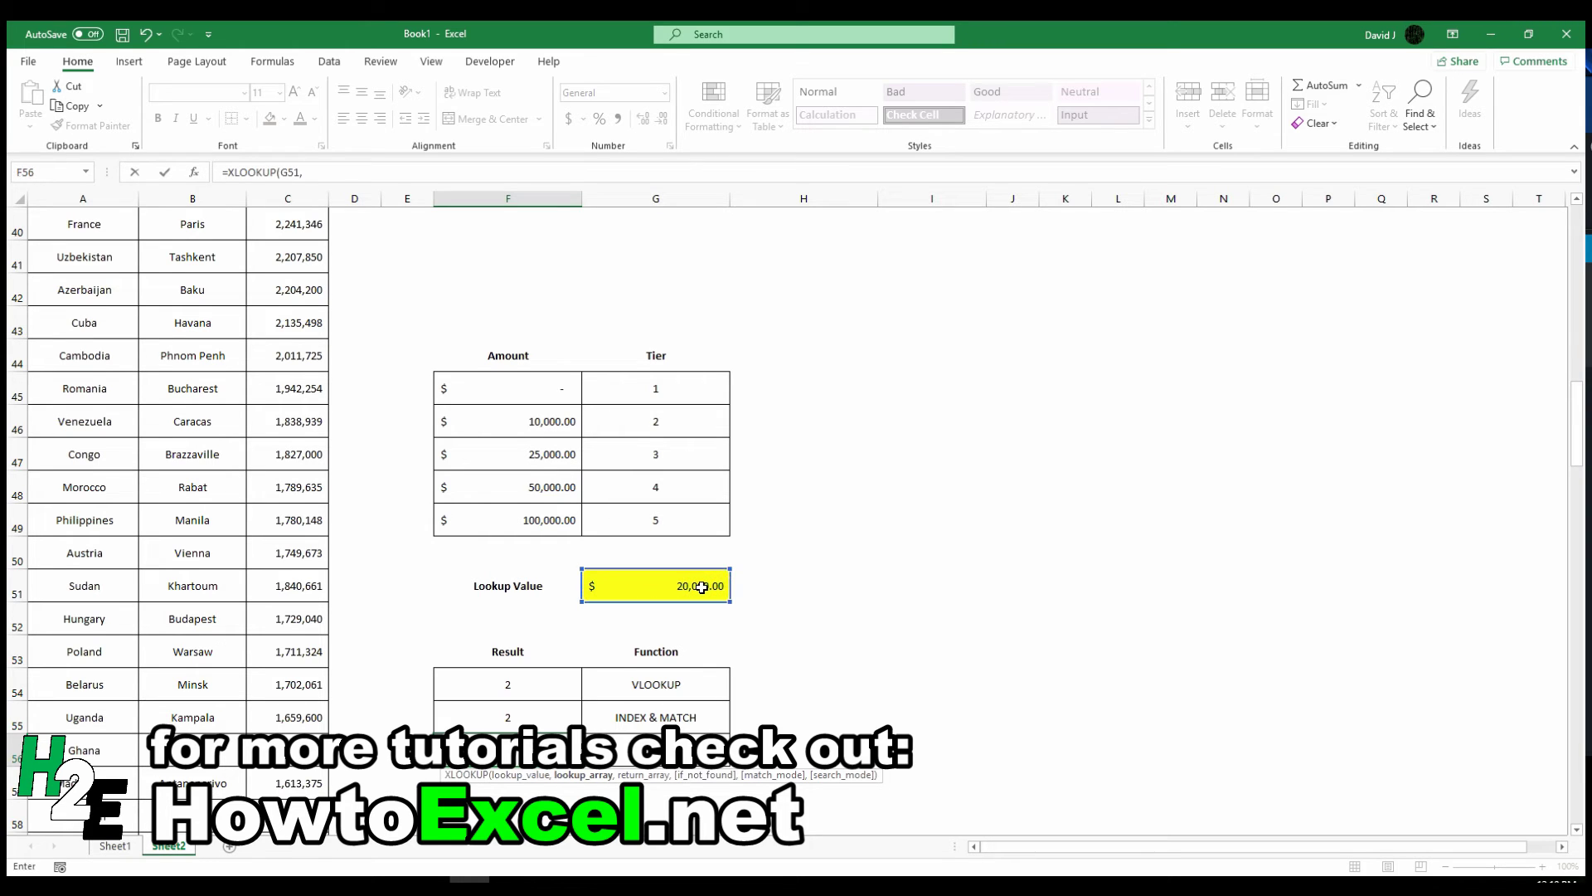
{"action": "left_click_drag", "start_coordinate": [540, 396], "coordinate": [536, 515]}
{"action": "type", "text": ","}
{"action": "left_click_drag", "start_coordinate": [691, 391], "coordinate": [680, 511]}
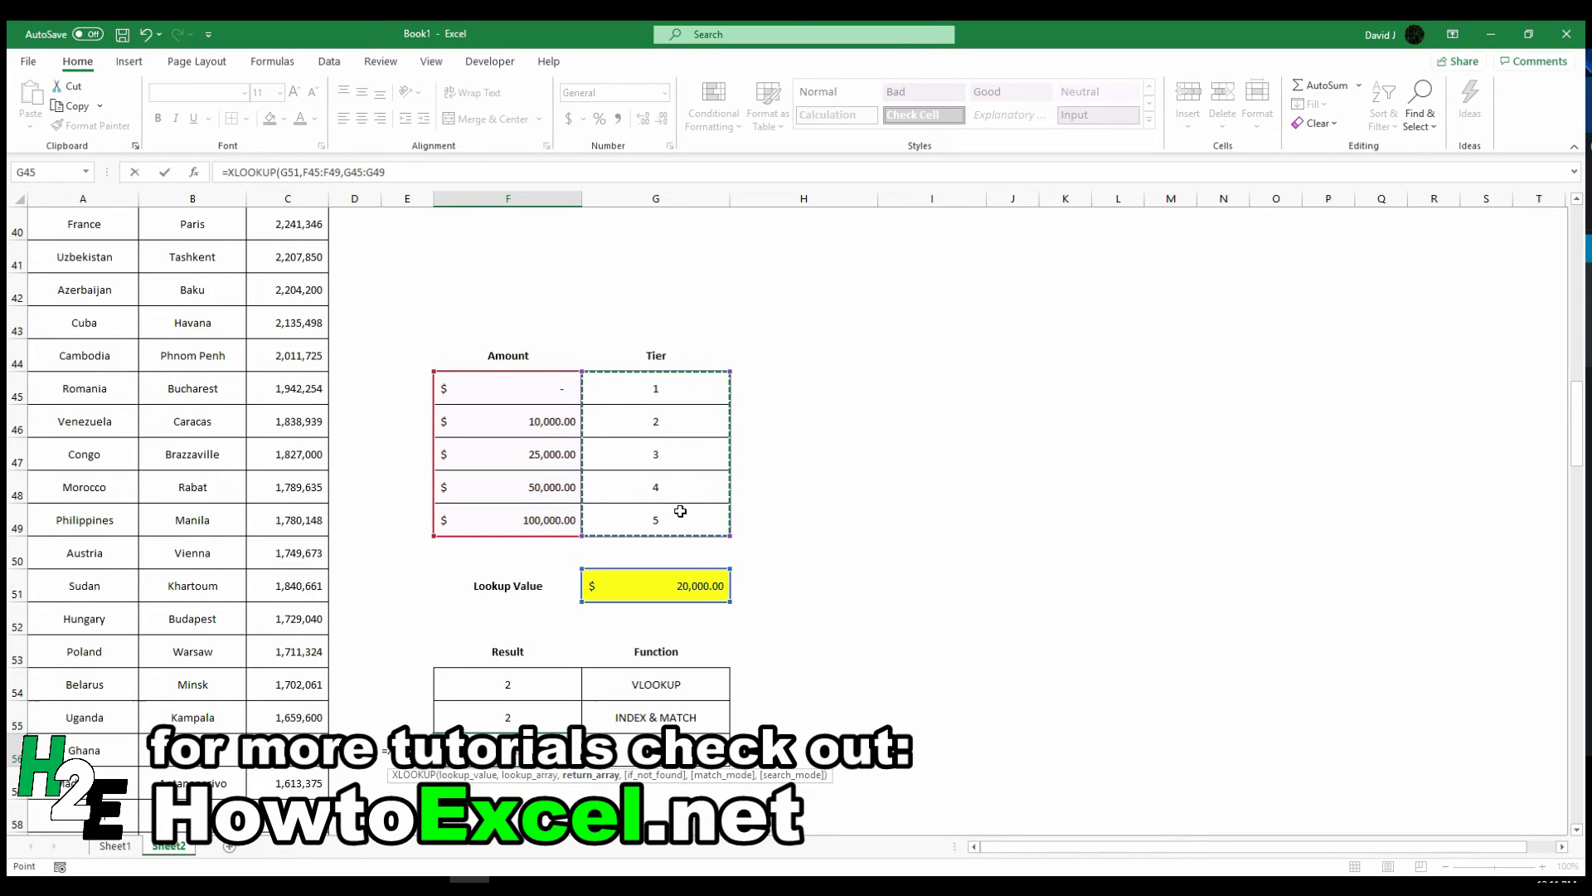
{"action": "type", "text": ",,"}
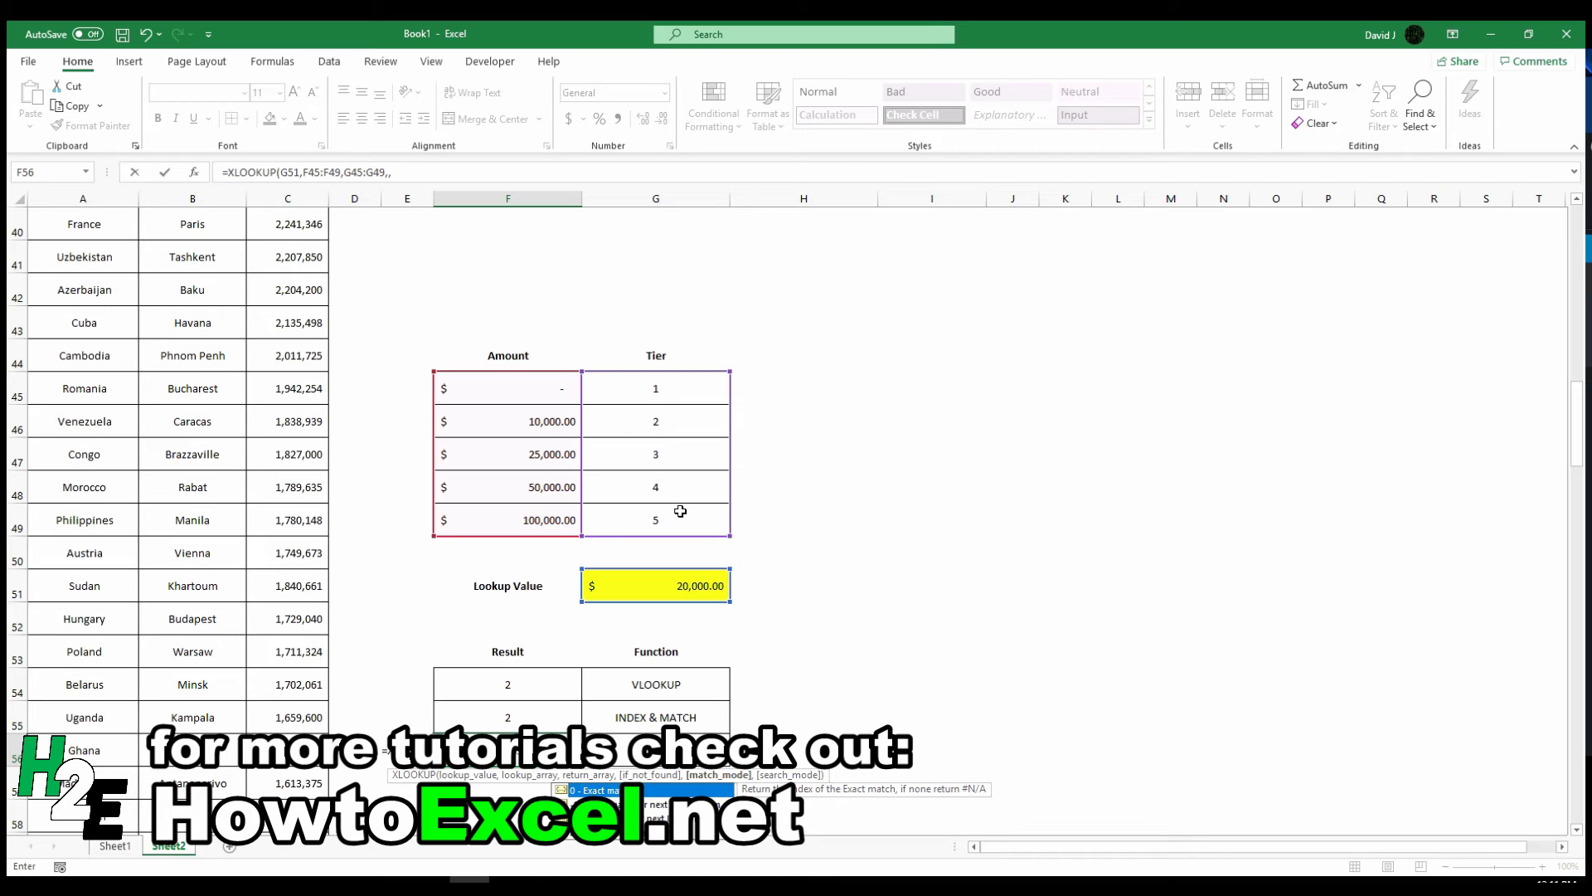
{"action": "type", "text": "-1"}
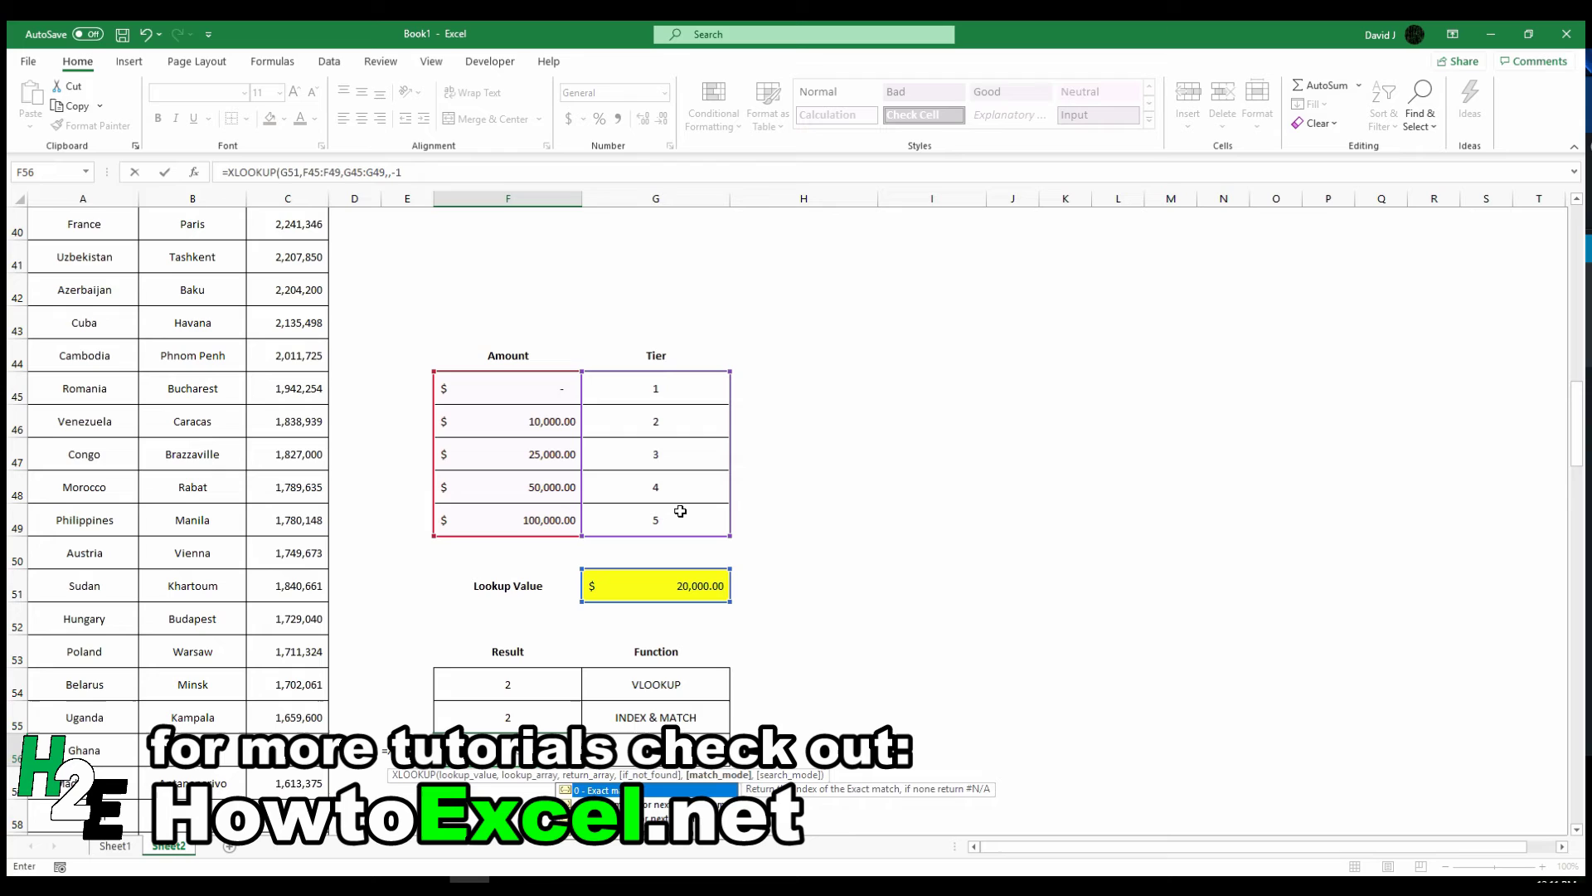
{"action": "type", "text": ")"}
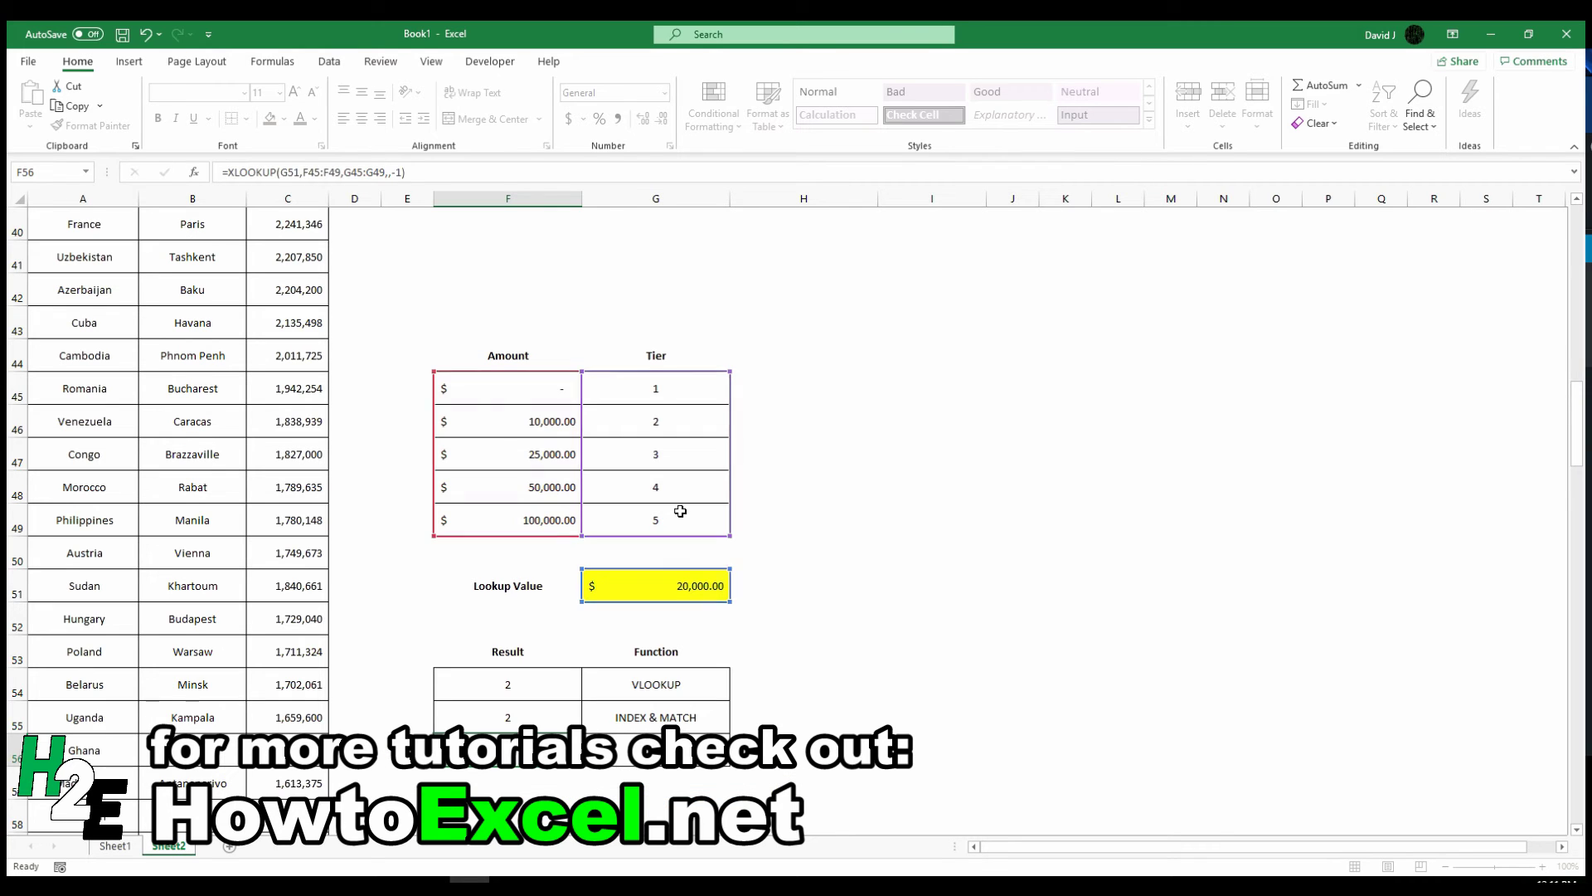
{"action": "key", "text": "ctrl+Return"}
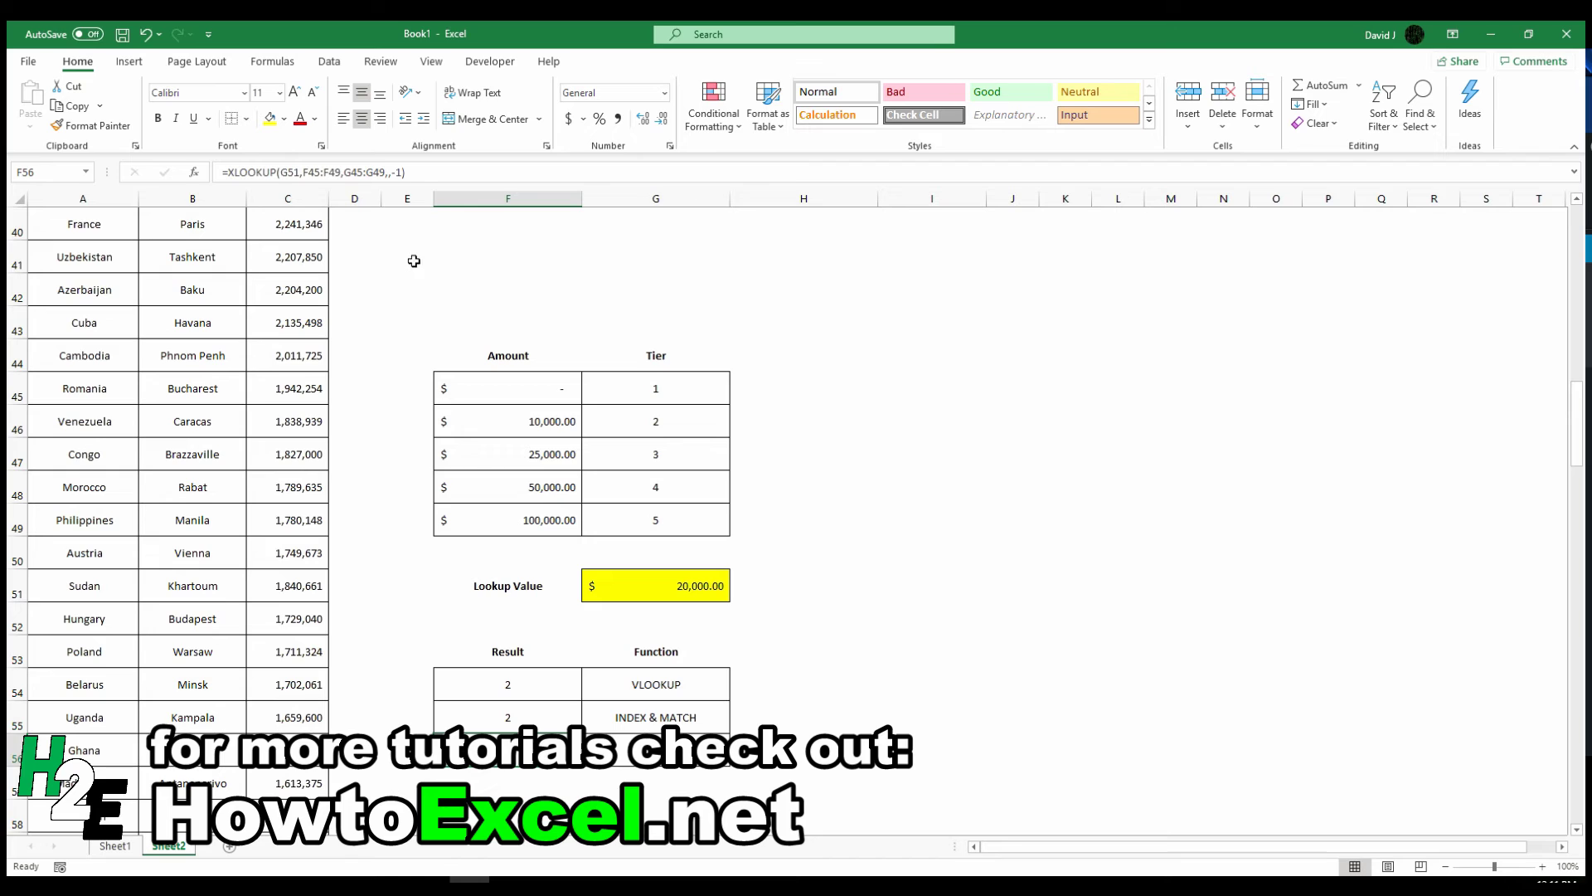
Change the F56 XLOOKUP match mode from -1 to 1 (exact match or next larger item).
{"action": "left_click", "coordinate": [400, 172]}
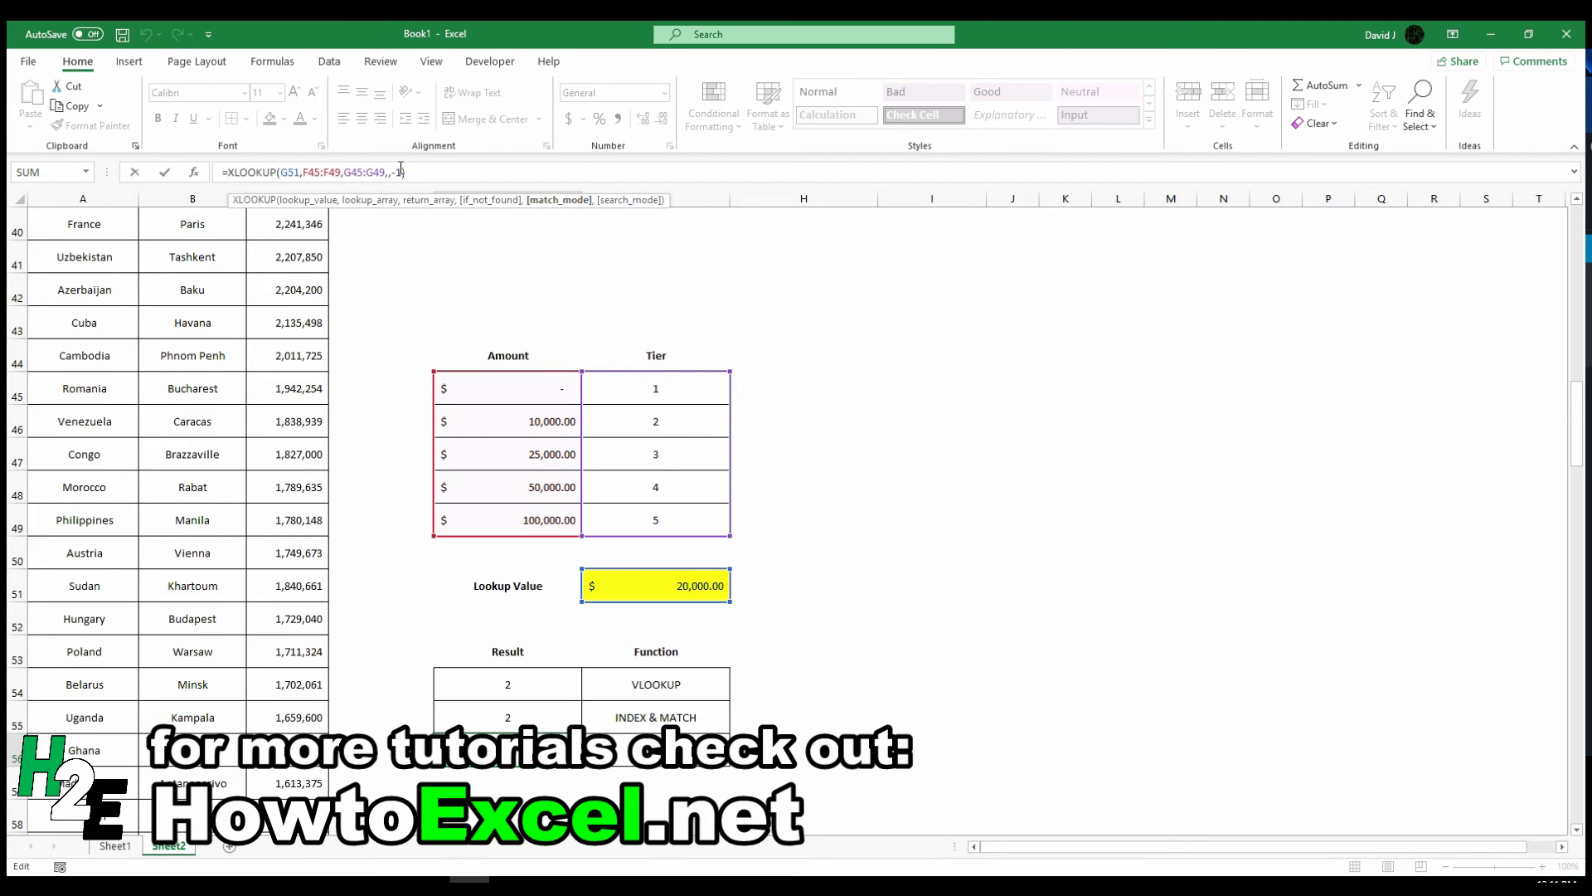
{"action": "key", "text": "BackSpace"}
{"action": "key", "text": "BackSpace"}
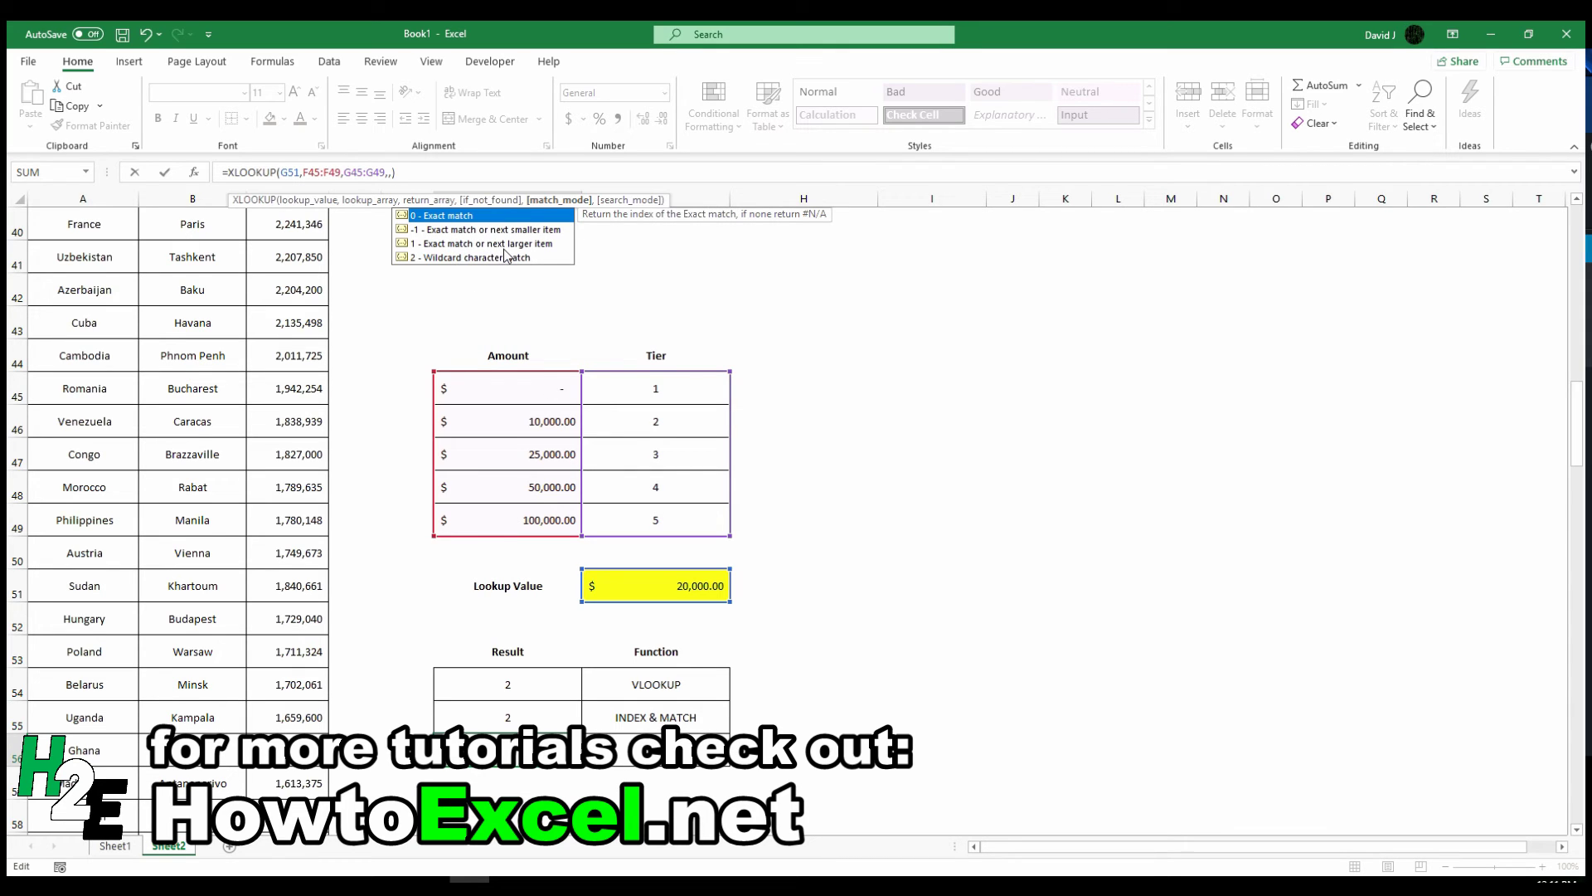
{"action": "double_click", "coordinate": [501, 243]}
{"action": "key", "text": "ctrl+Return"}
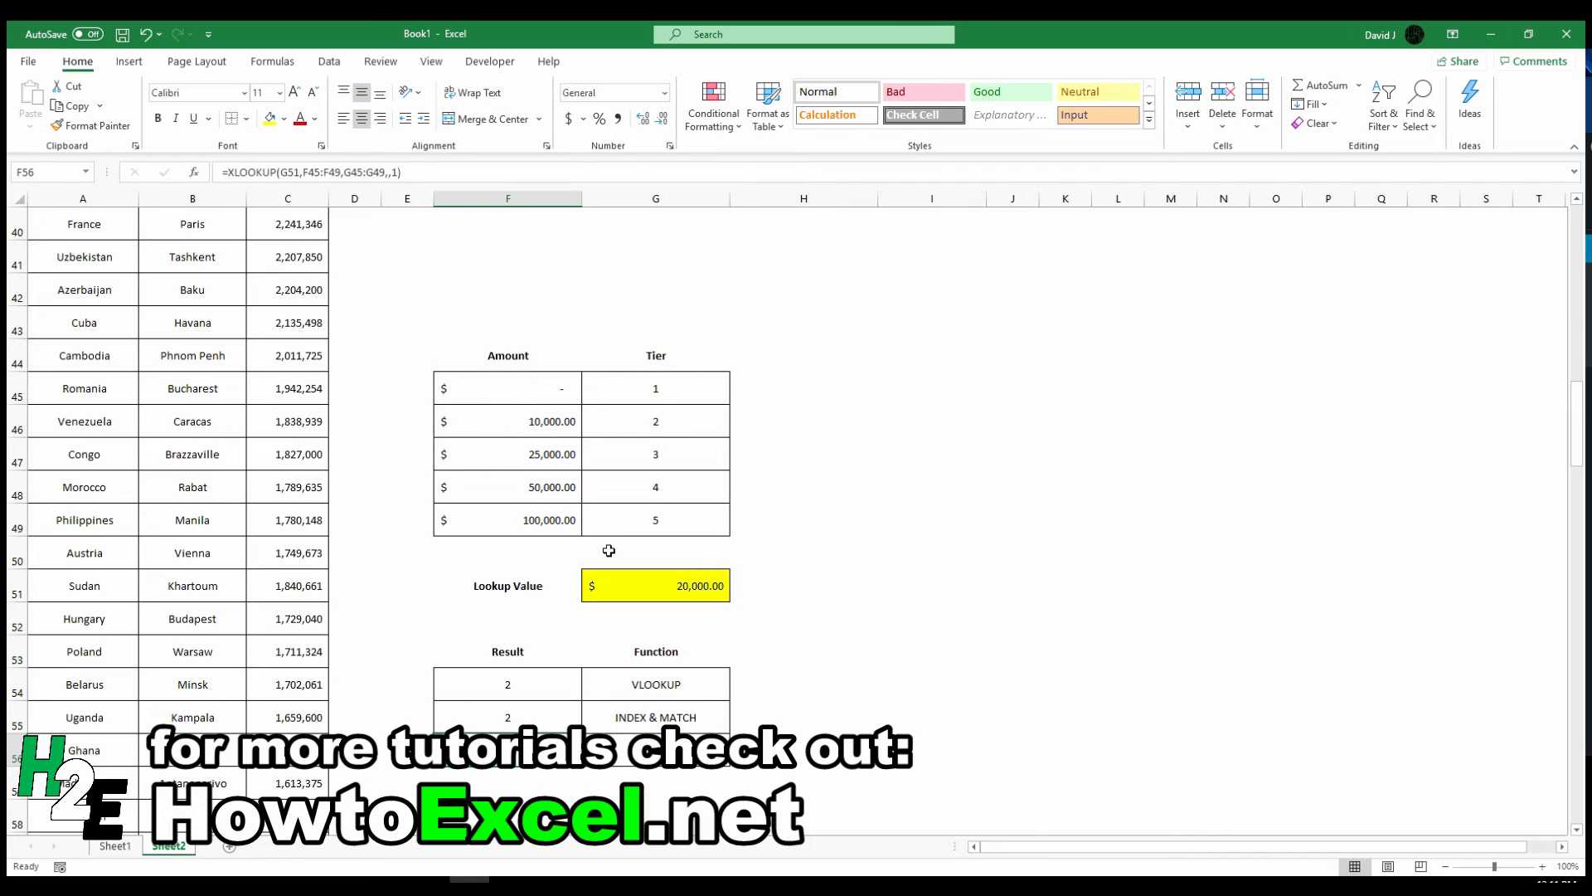
Restore the F56 XLOOKUP match mode to -1.
{"action": "left_click", "coordinate": [397, 172]}
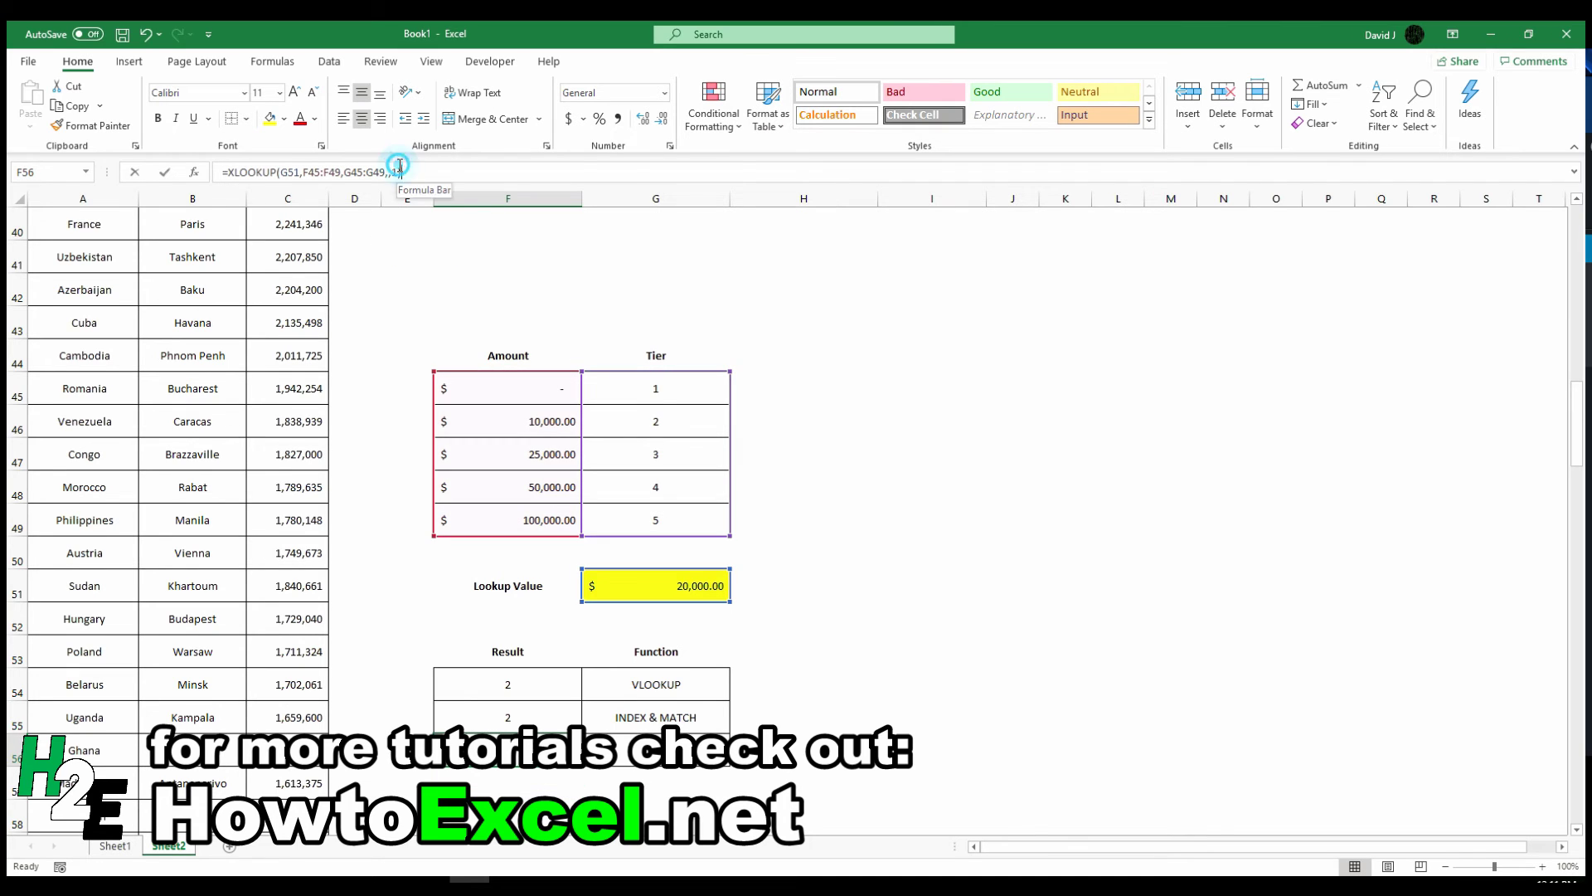
{"action": "key", "text": "BackSpace"}
{"action": "type", "text": "-1"}
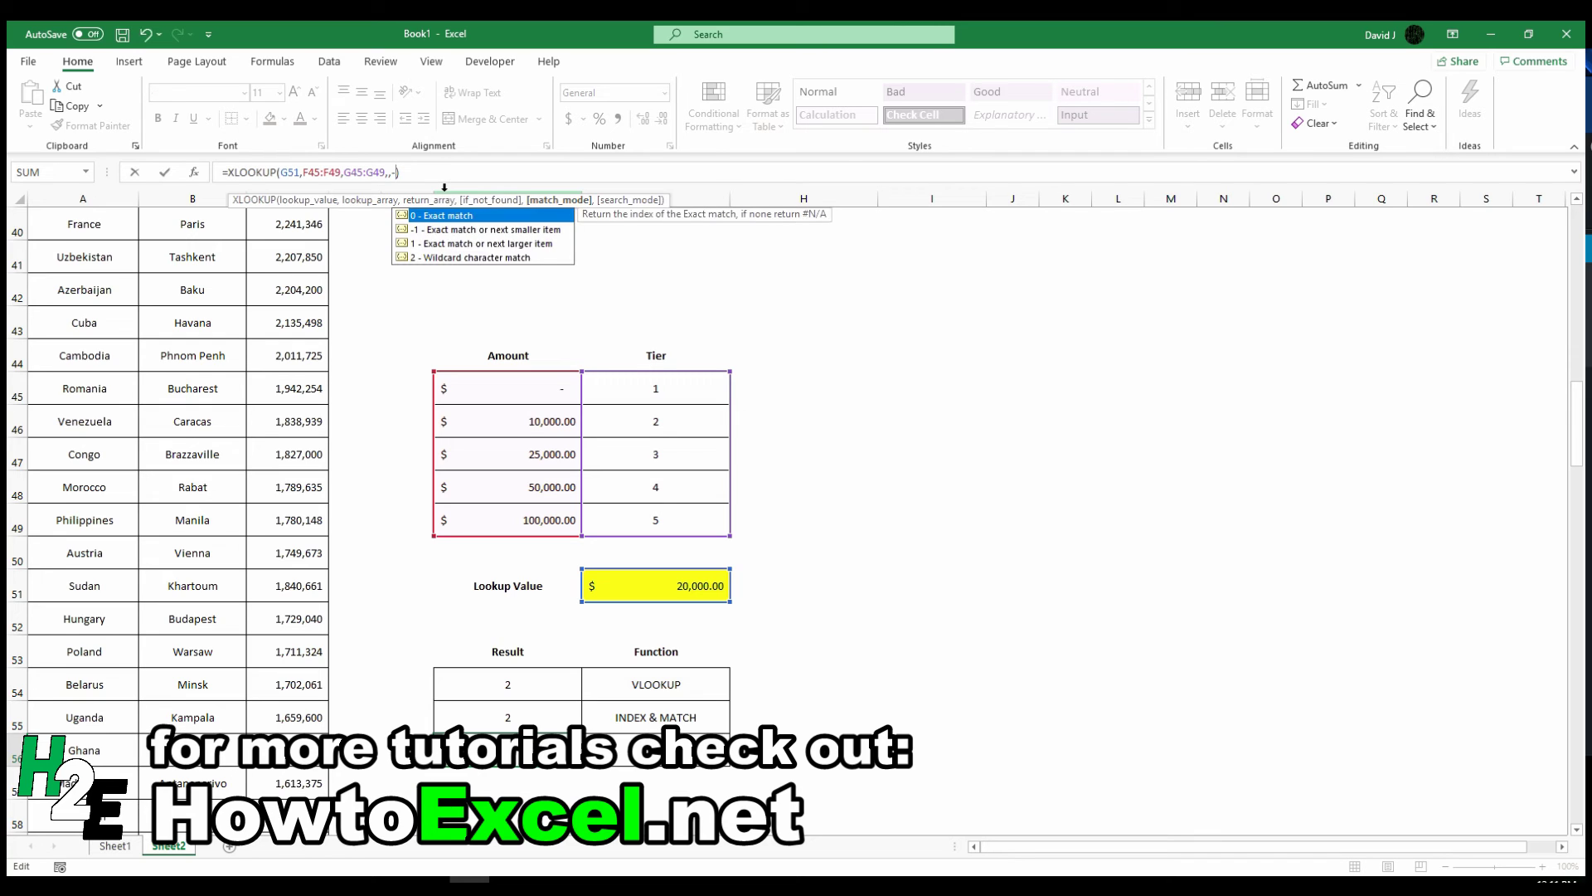
{"action": "key", "text": "Return"}
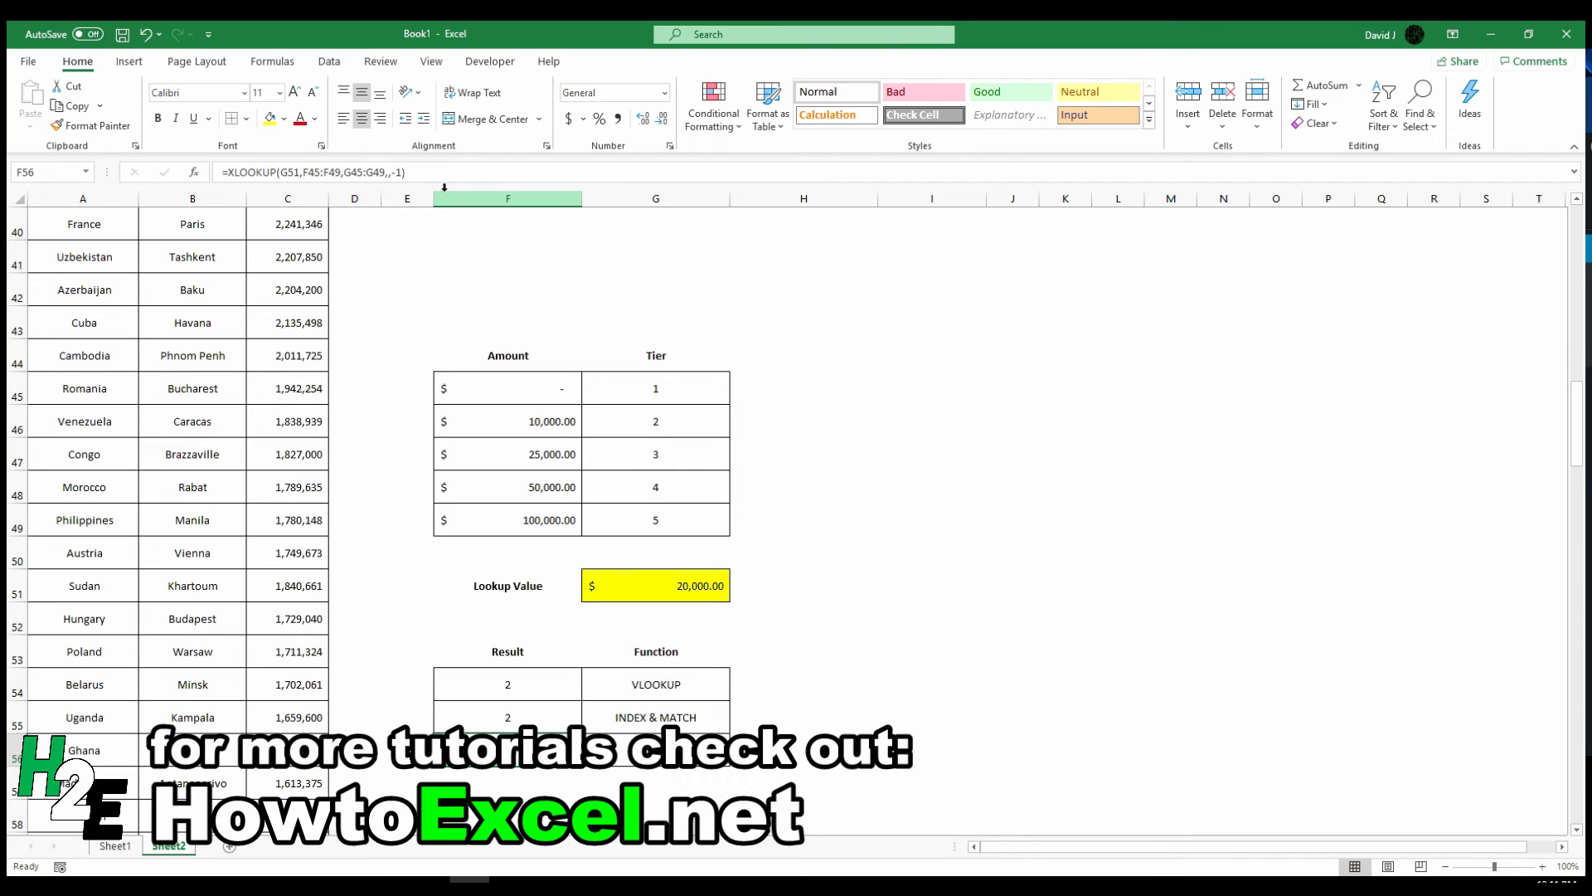
Add the missing comma so F56 reads =XLOOKUP(G51,F45:F49,G45:G49,,-1).
{"action": "left_click", "coordinate": [399, 173]}
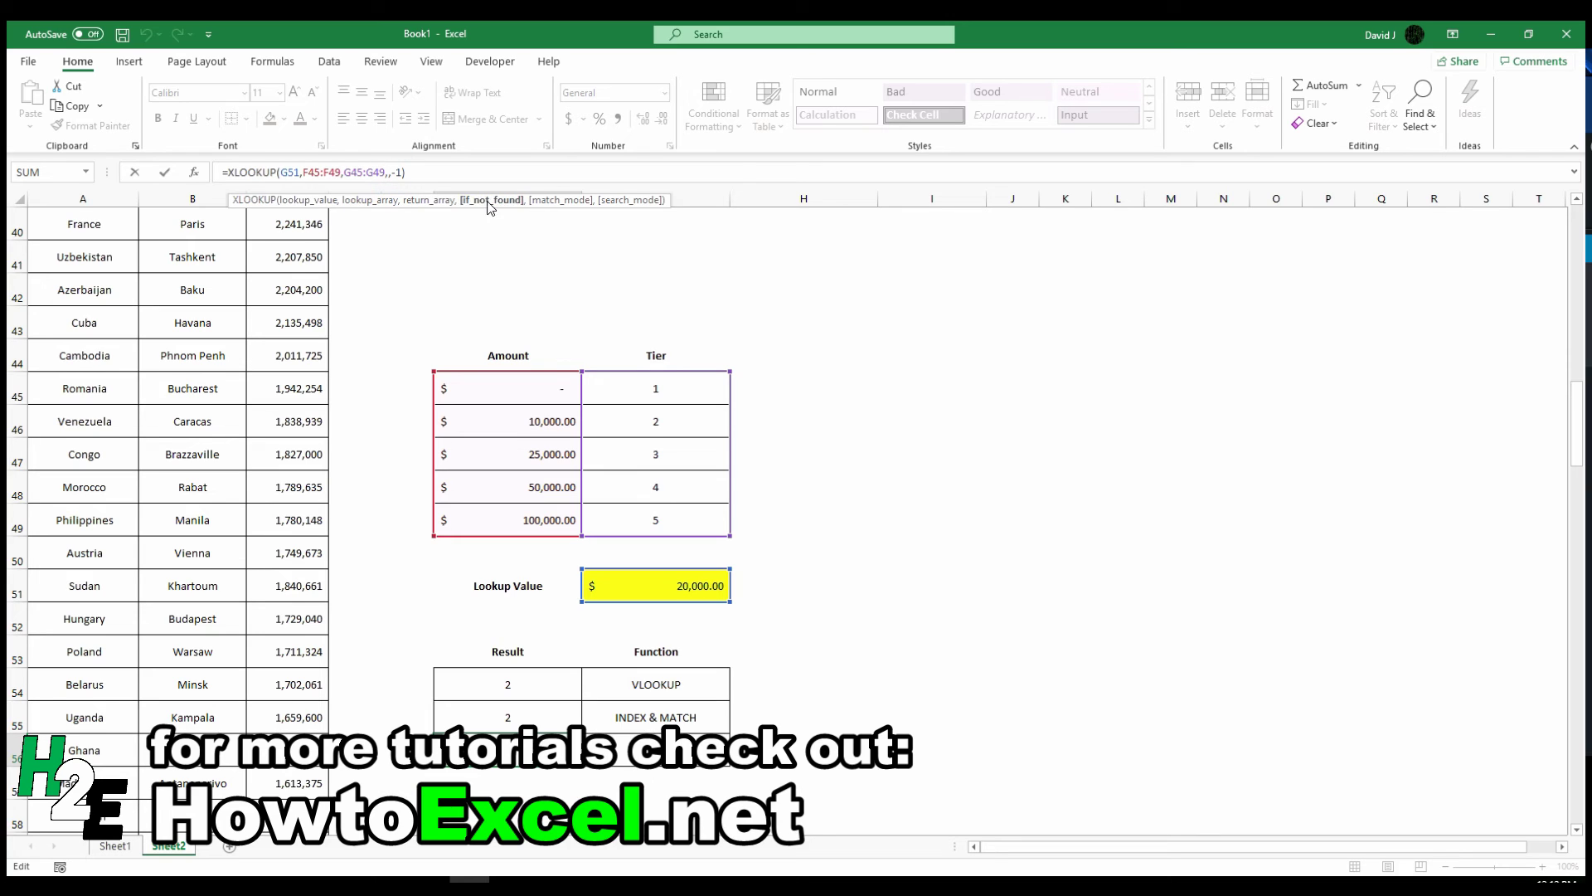
{"action": "type", "text": ","}
{"action": "key", "text": "Return"}
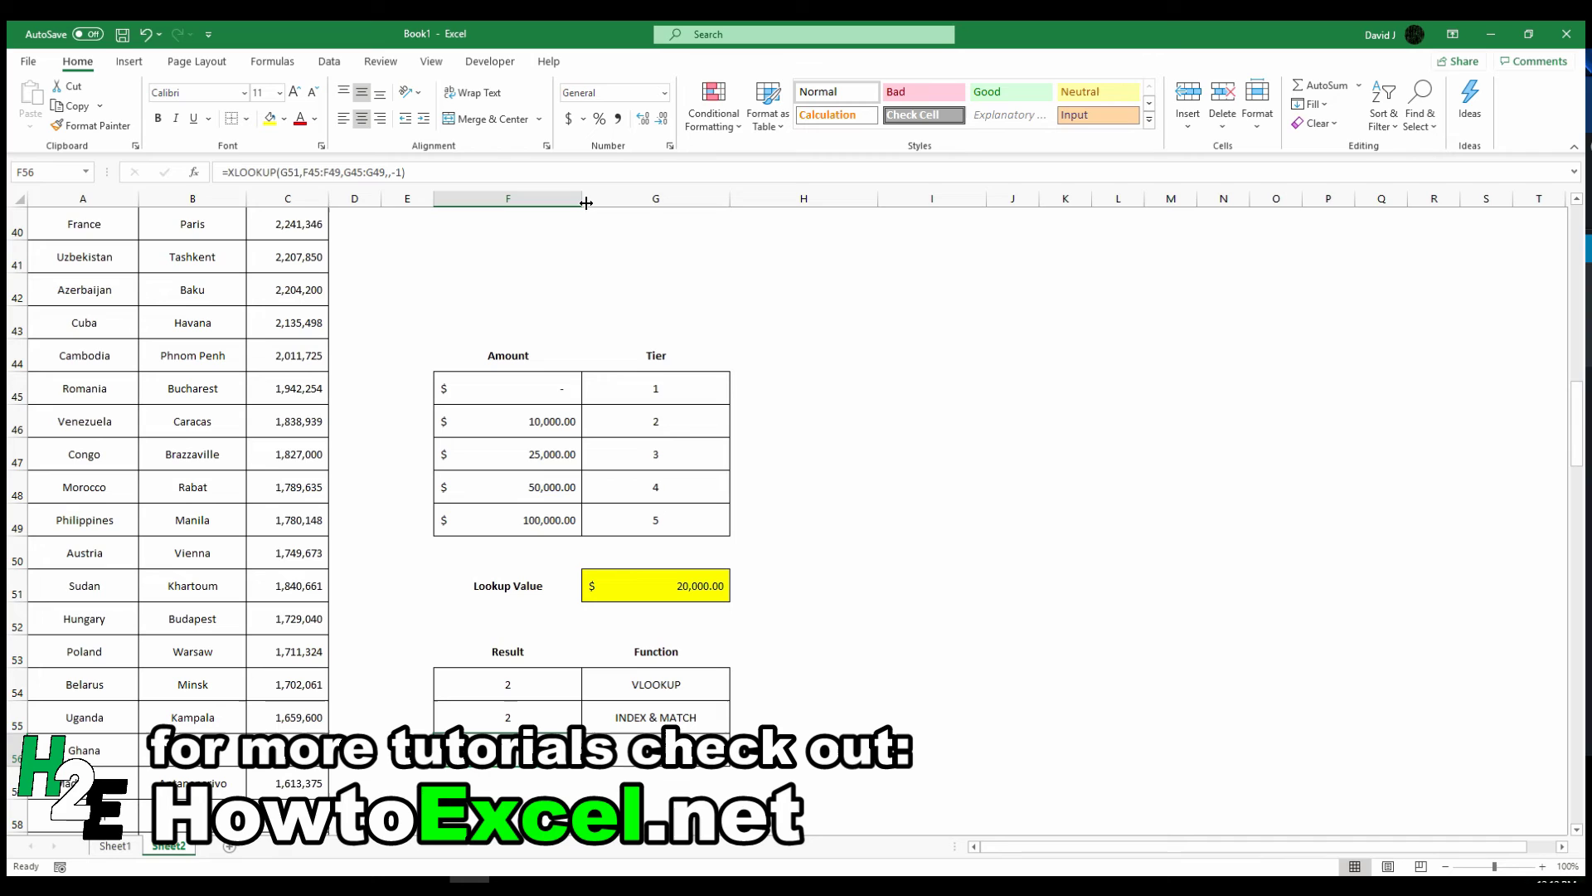
Review the INDEX/MATCH formula in F55 and the VLOOKUP formula in F54.
{"action": "key", "text": "Up"}
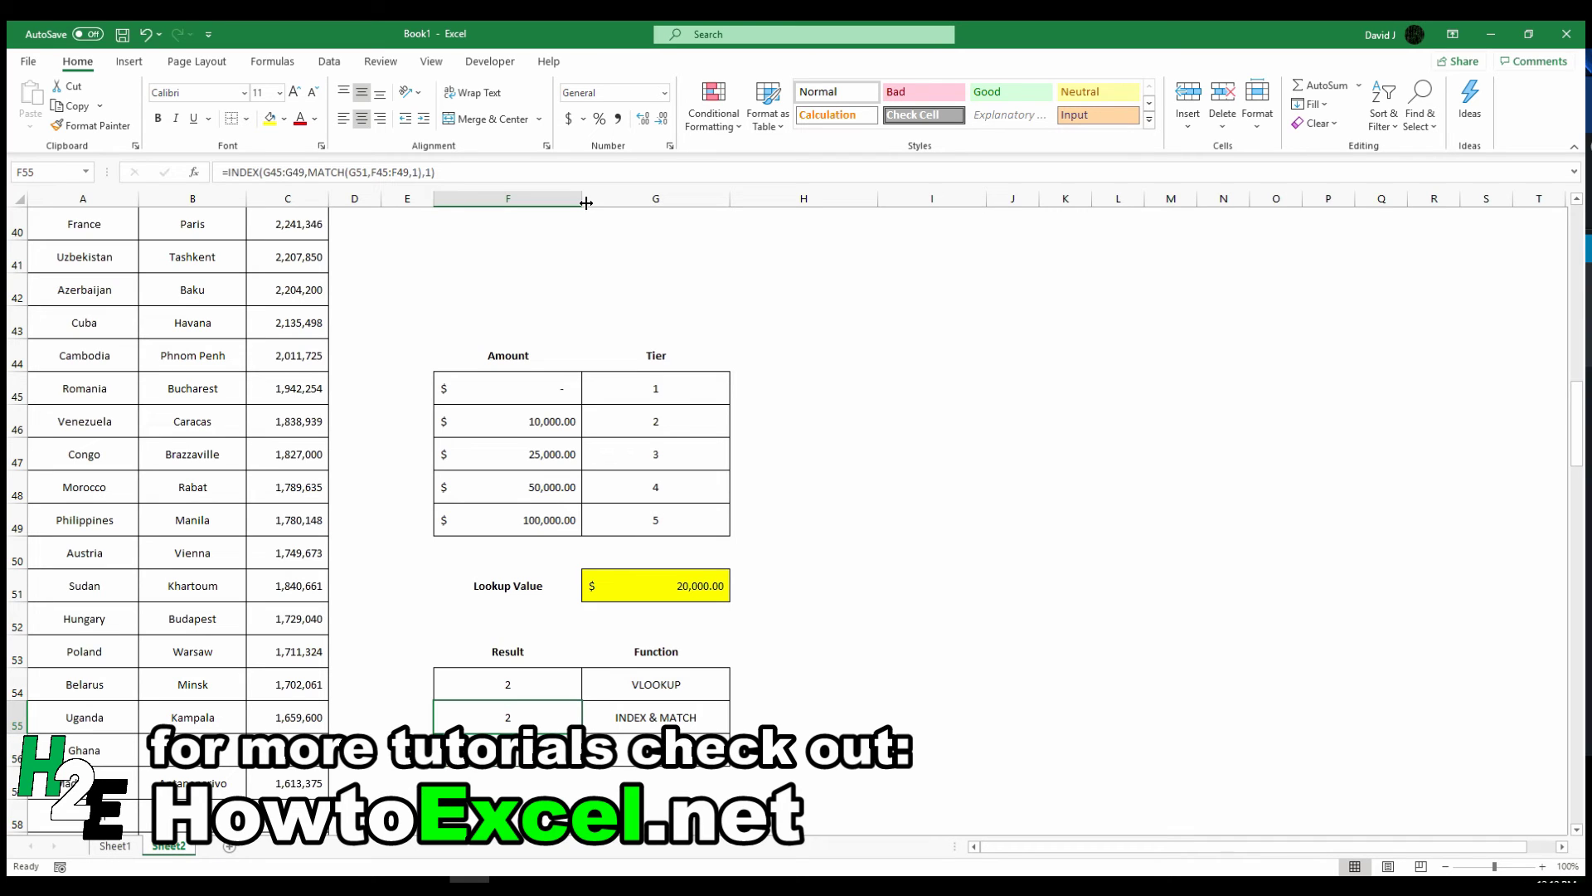
{"action": "left_click", "coordinate": [419, 173]}
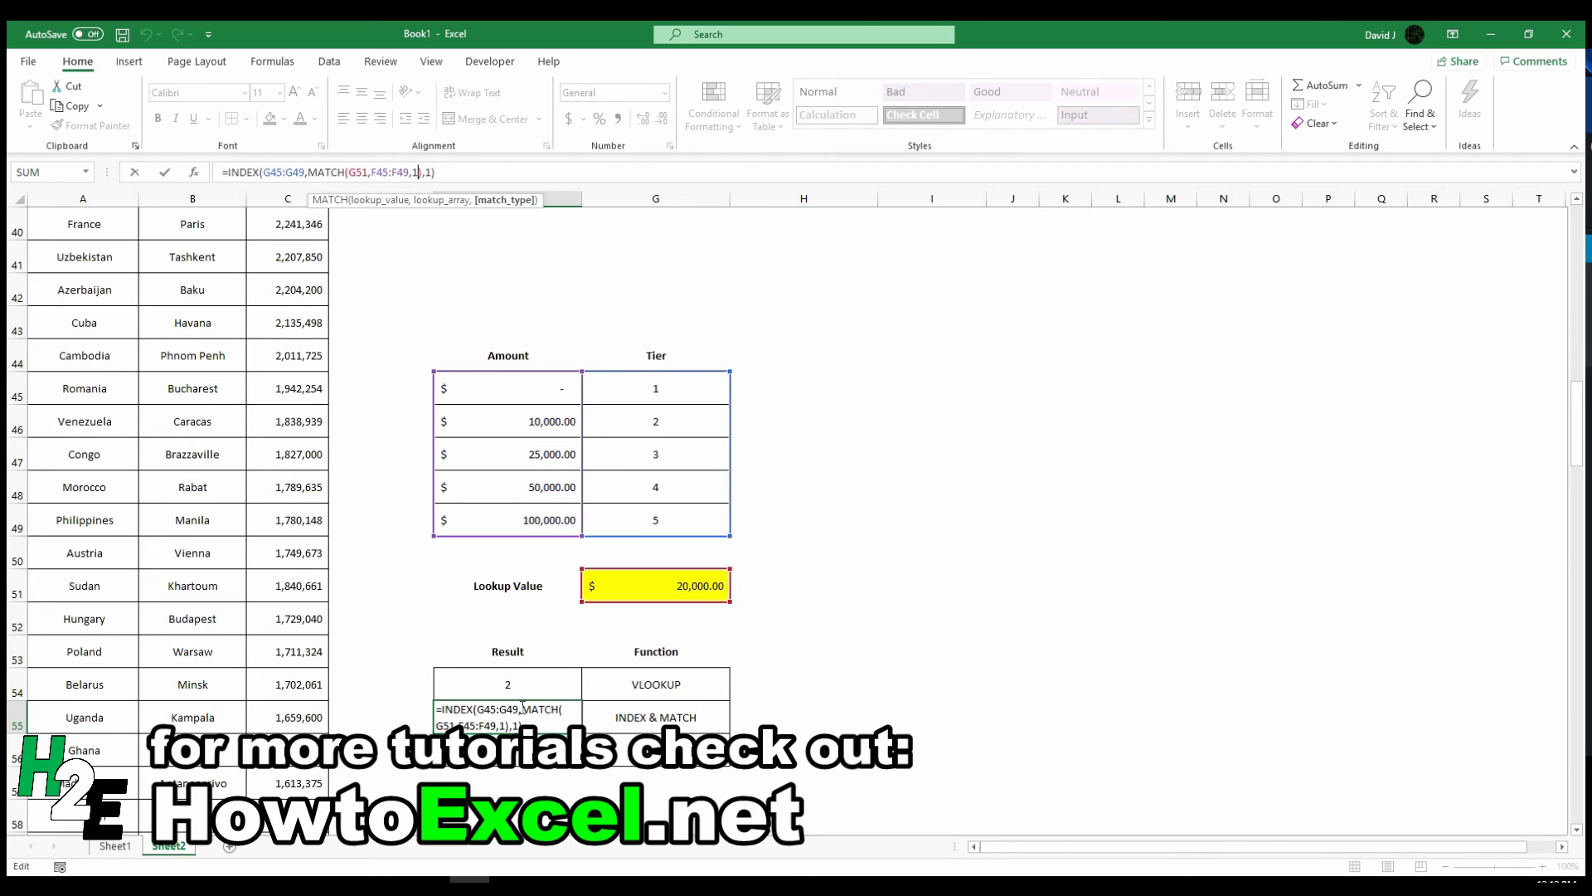
{"action": "key", "text": "Return"}
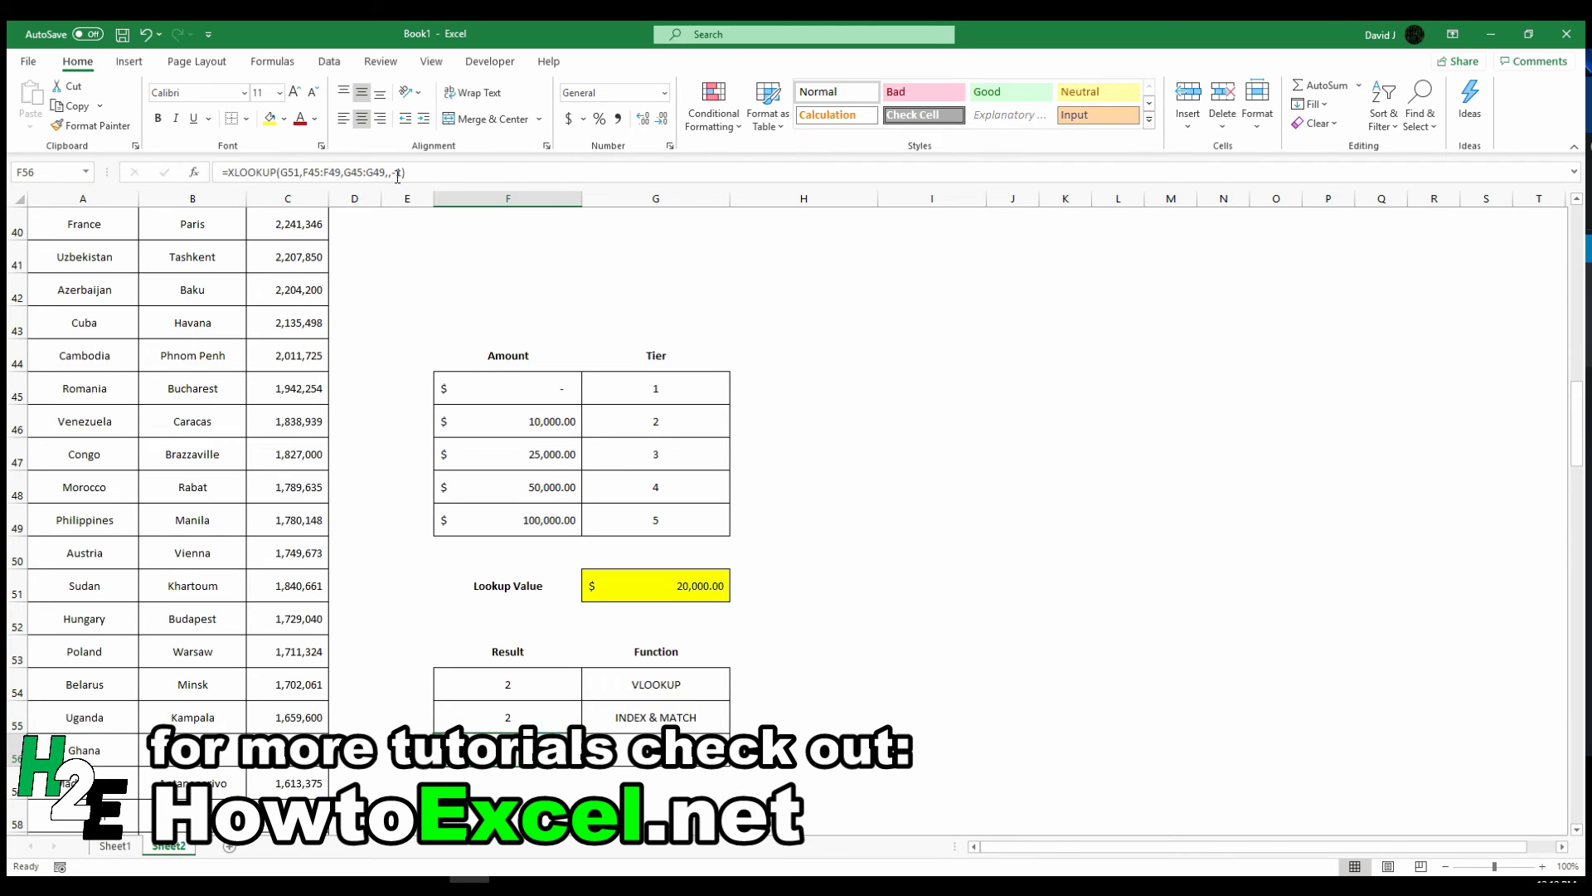
{"action": "left_click", "coordinate": [516, 686]}
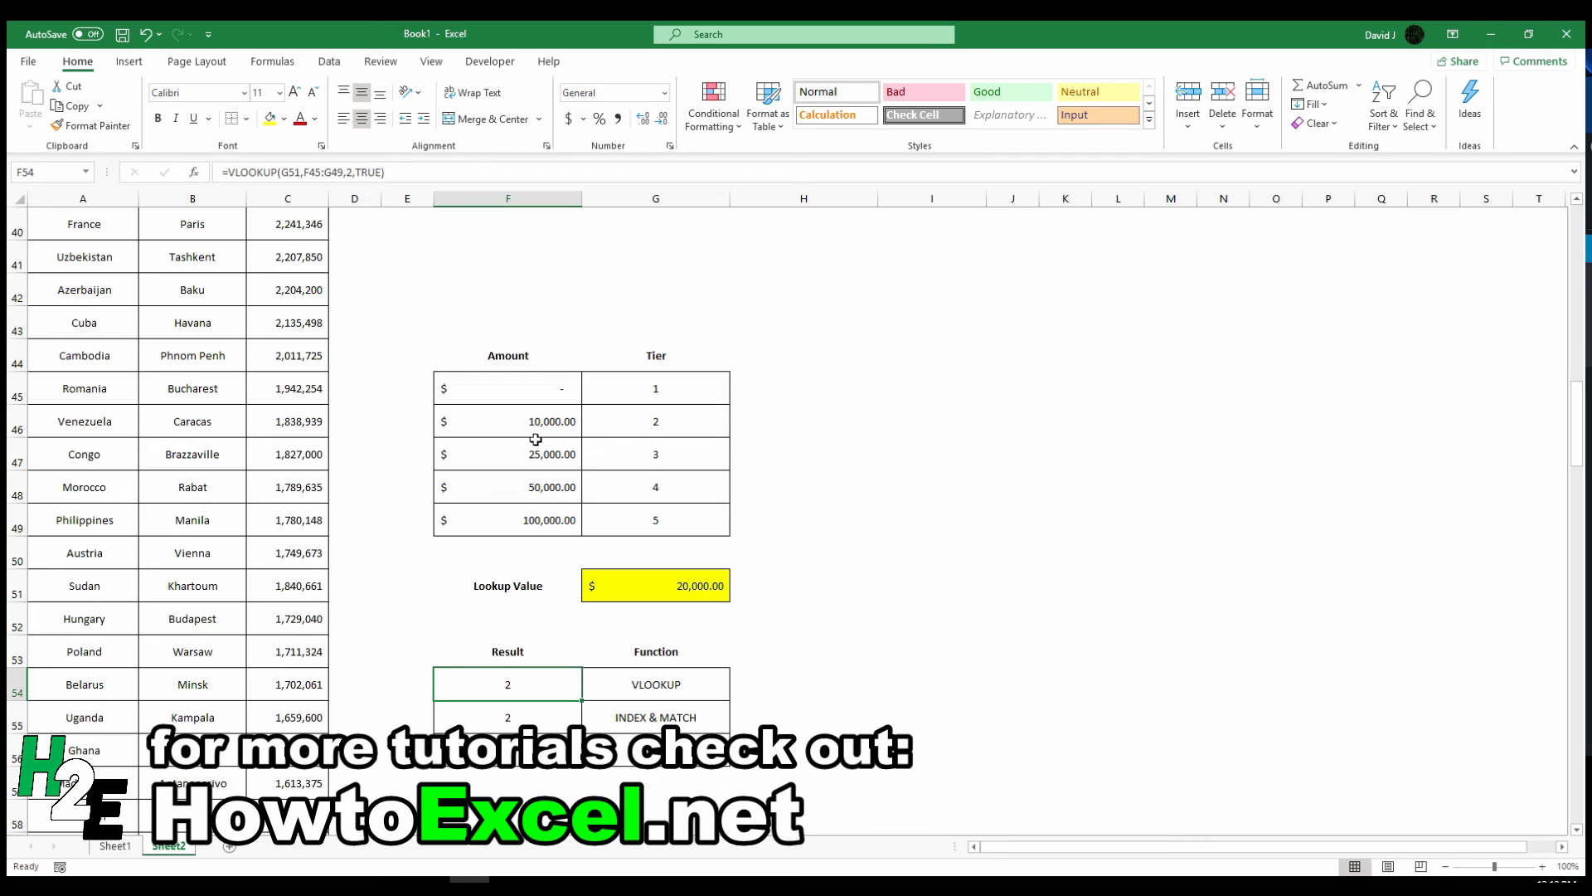
{"action": "key", "text": "Down"}
{"action": "key", "text": "Down"}
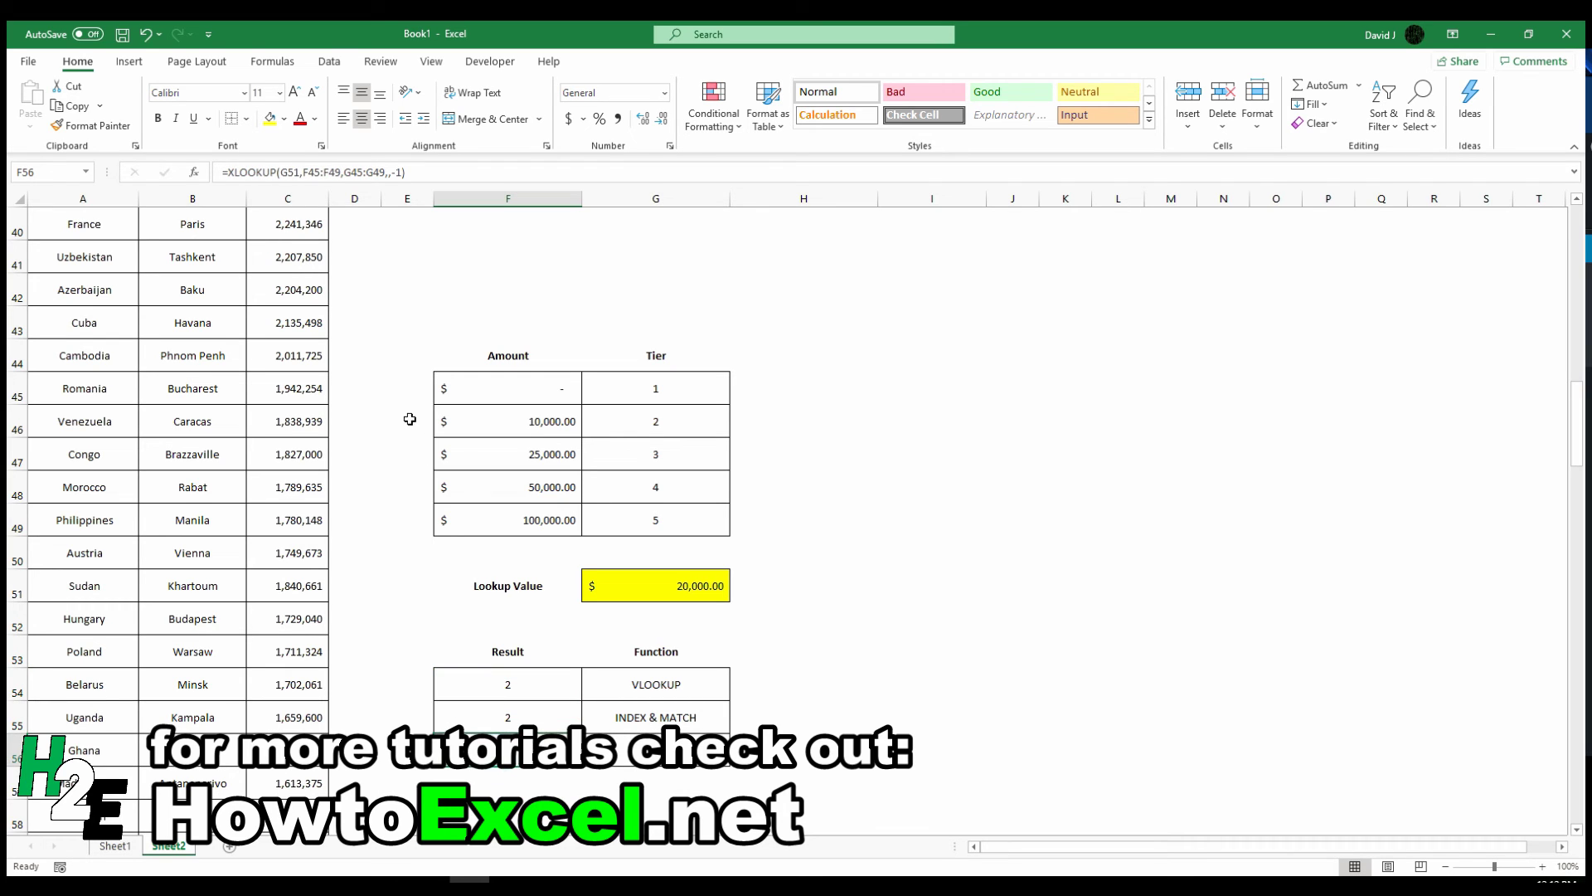